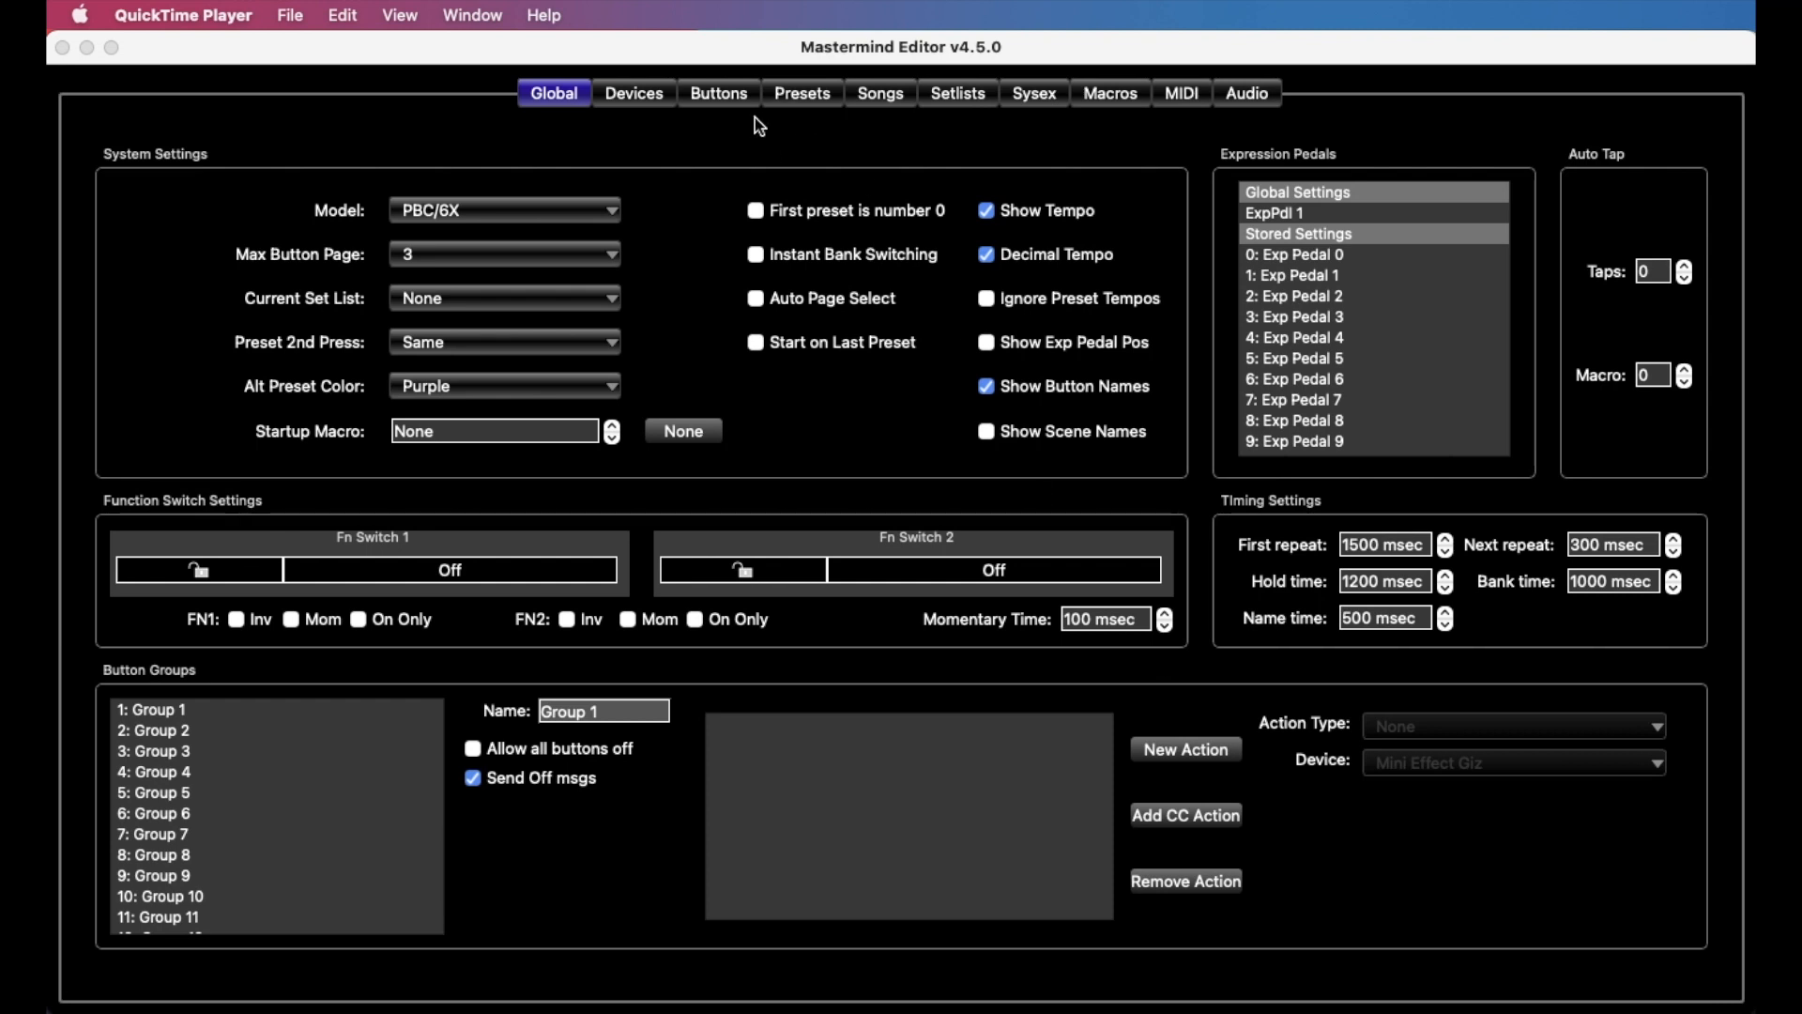
# Step: Set the Bank Down switch's Button Mode to Hold so it gets a separate hold function
pyautogui.click(718, 93)
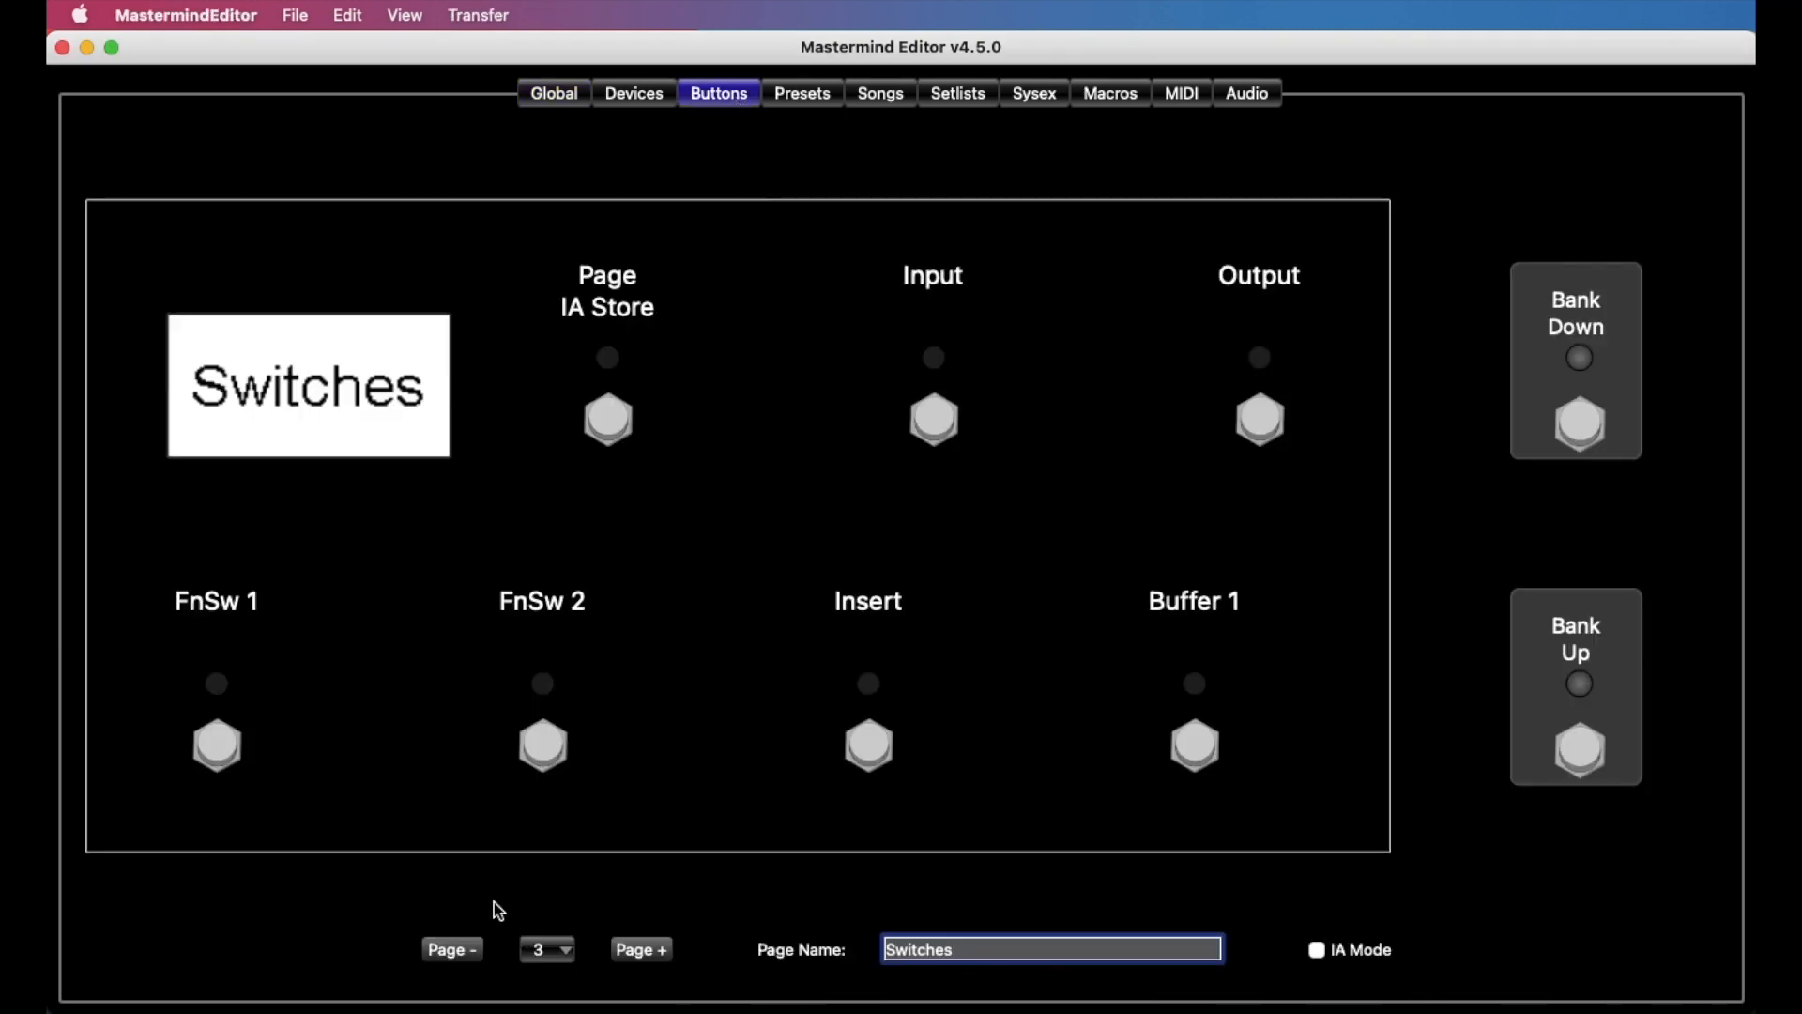
pyautogui.doubleClick(1616, 314)
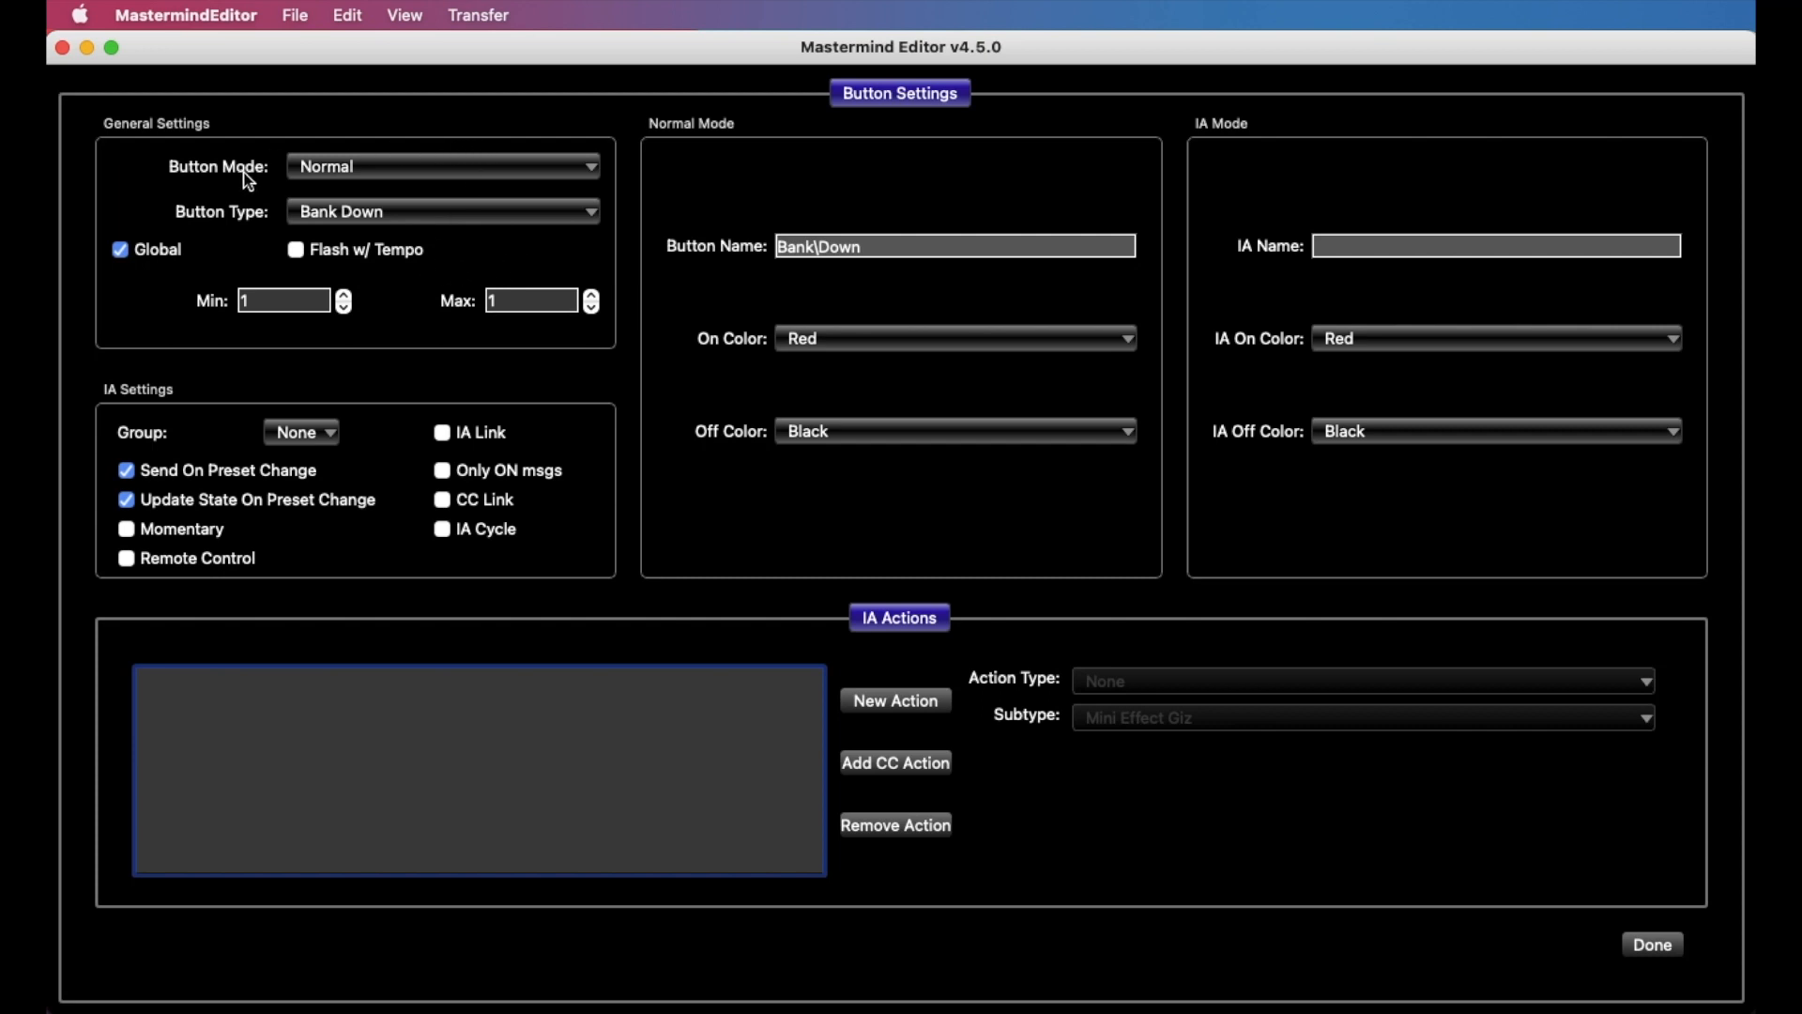
pyautogui.click(335, 166)
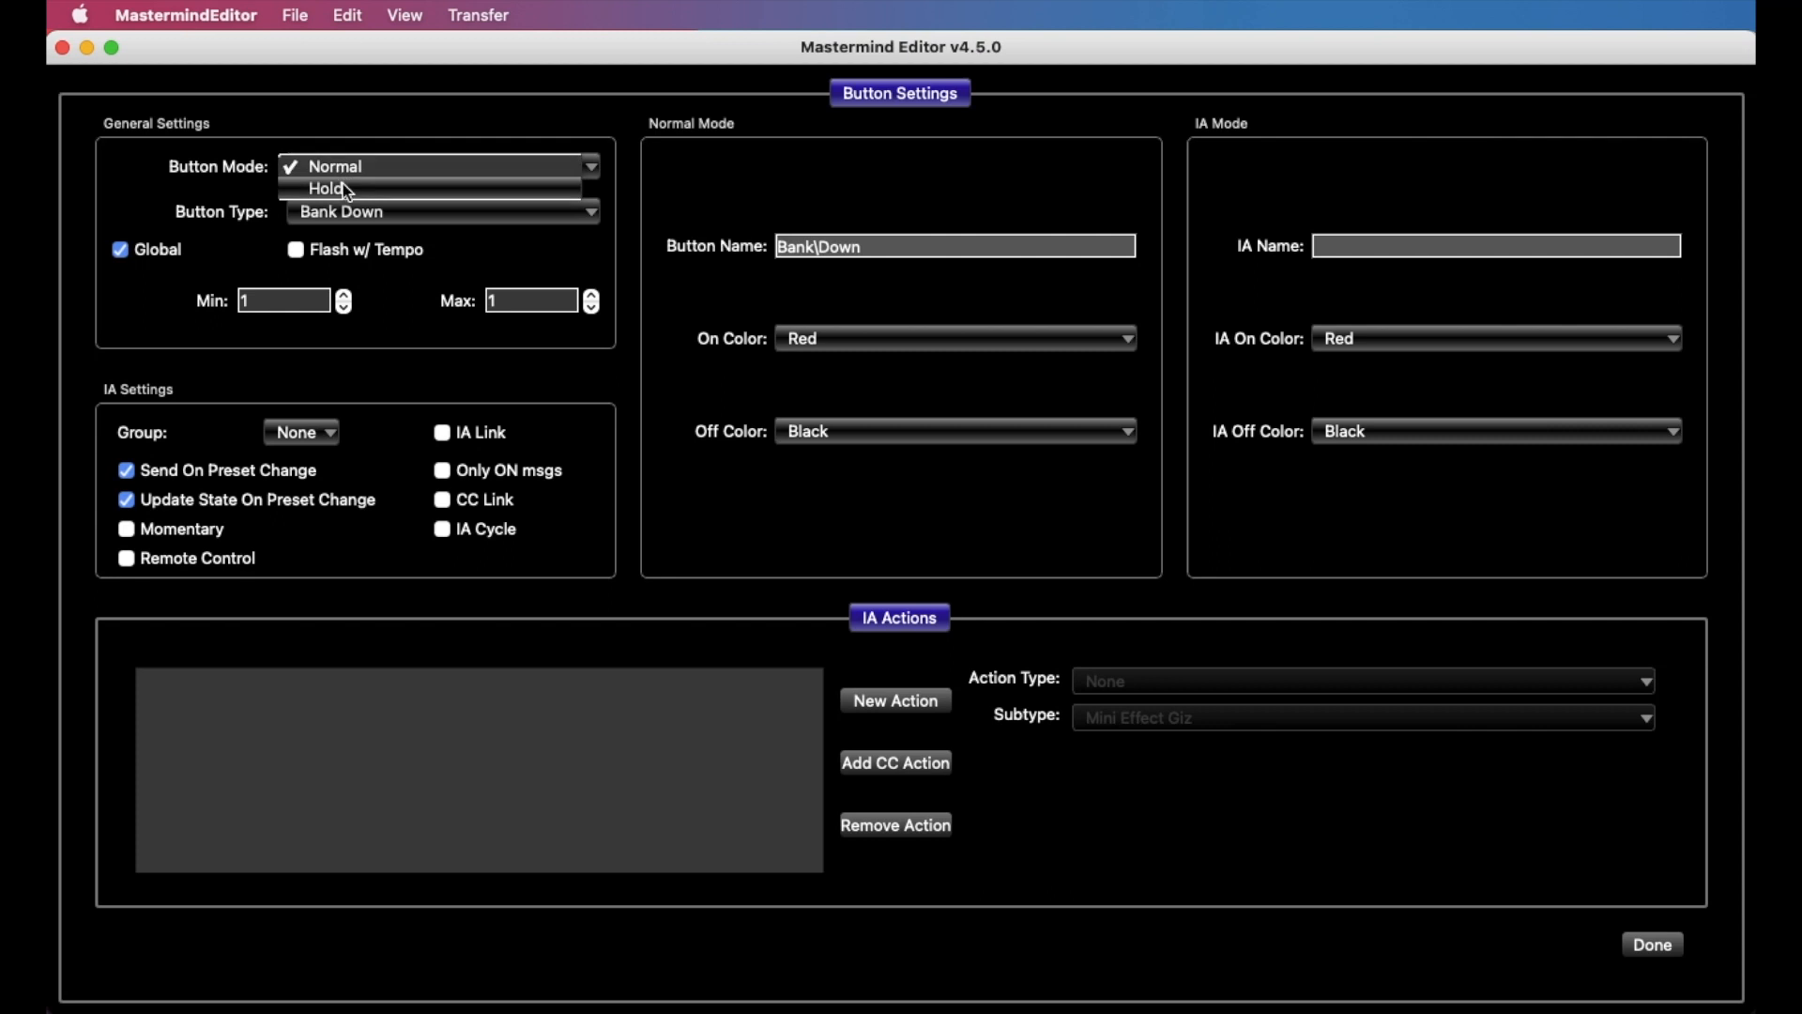
pyautogui.click(343, 187)
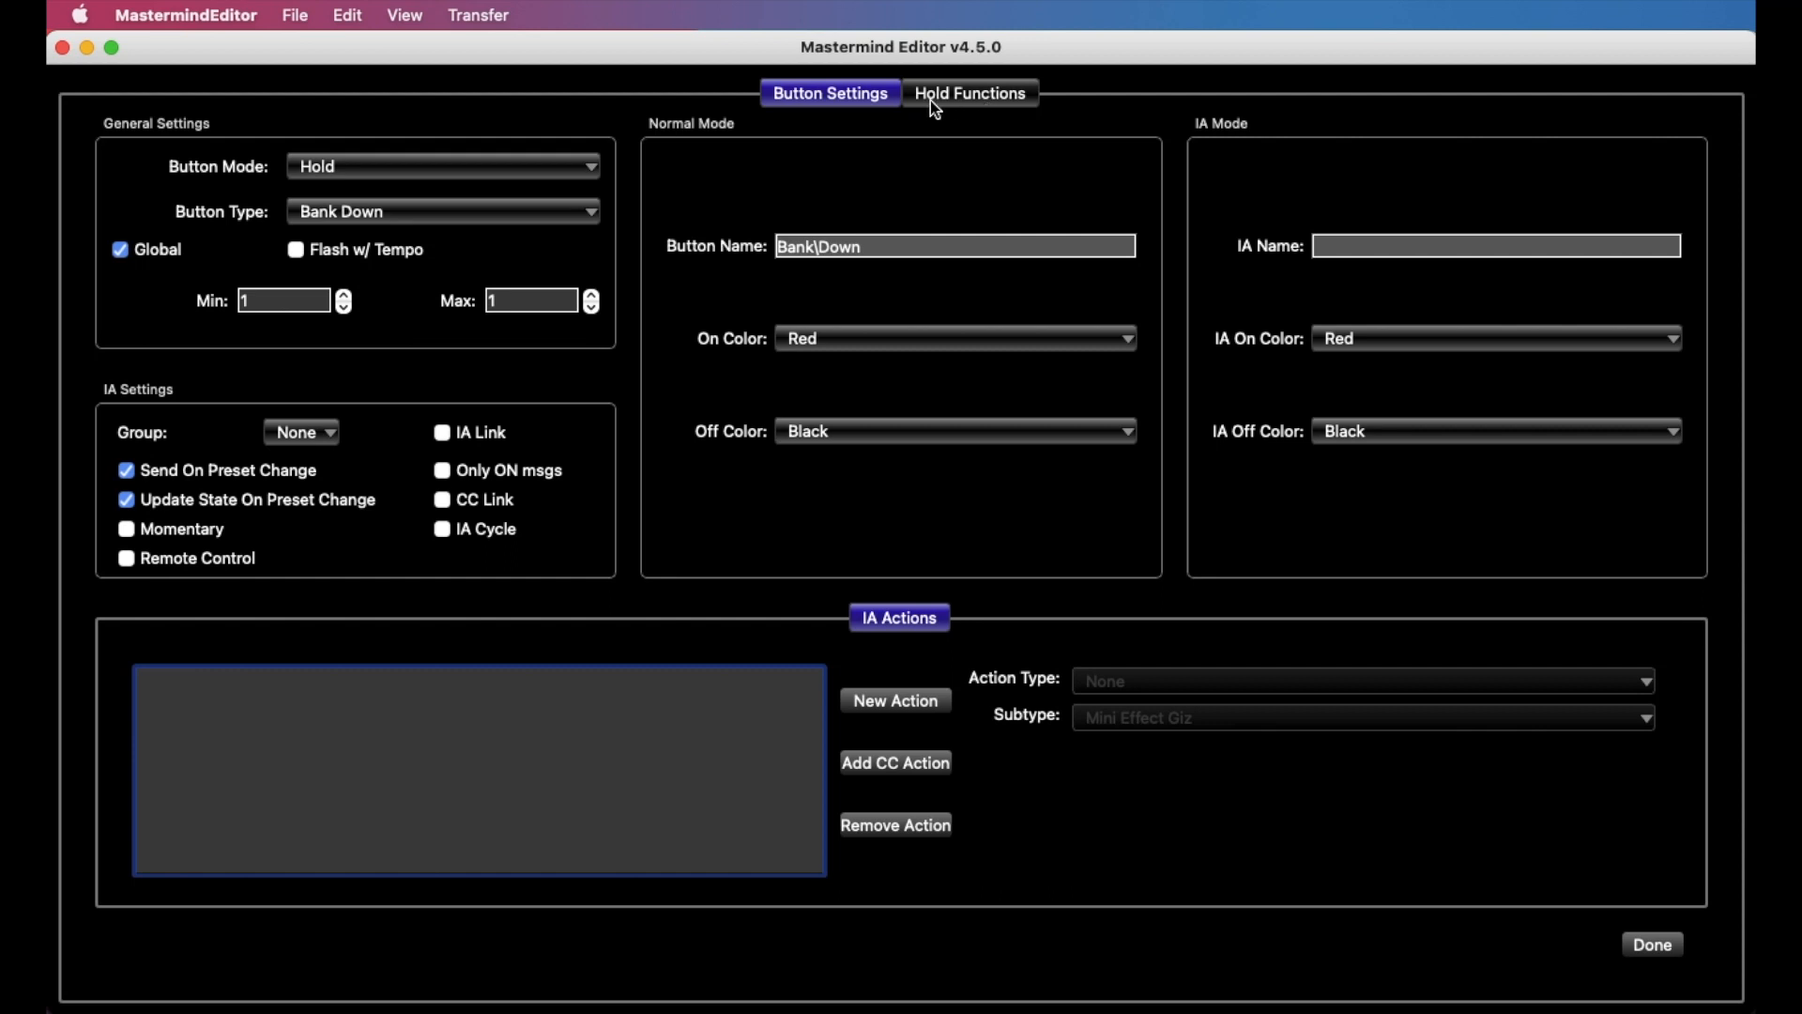
# Step: Review the Hold Functions settings, then return to the main Button Settings
pyautogui.click(970, 95)
pyautogui.click(855, 98)
pyautogui.click(933, 95)
pyautogui.click(856, 91)
# Step: Set the hold function's Button Type to IA
pyautogui.click(975, 88)
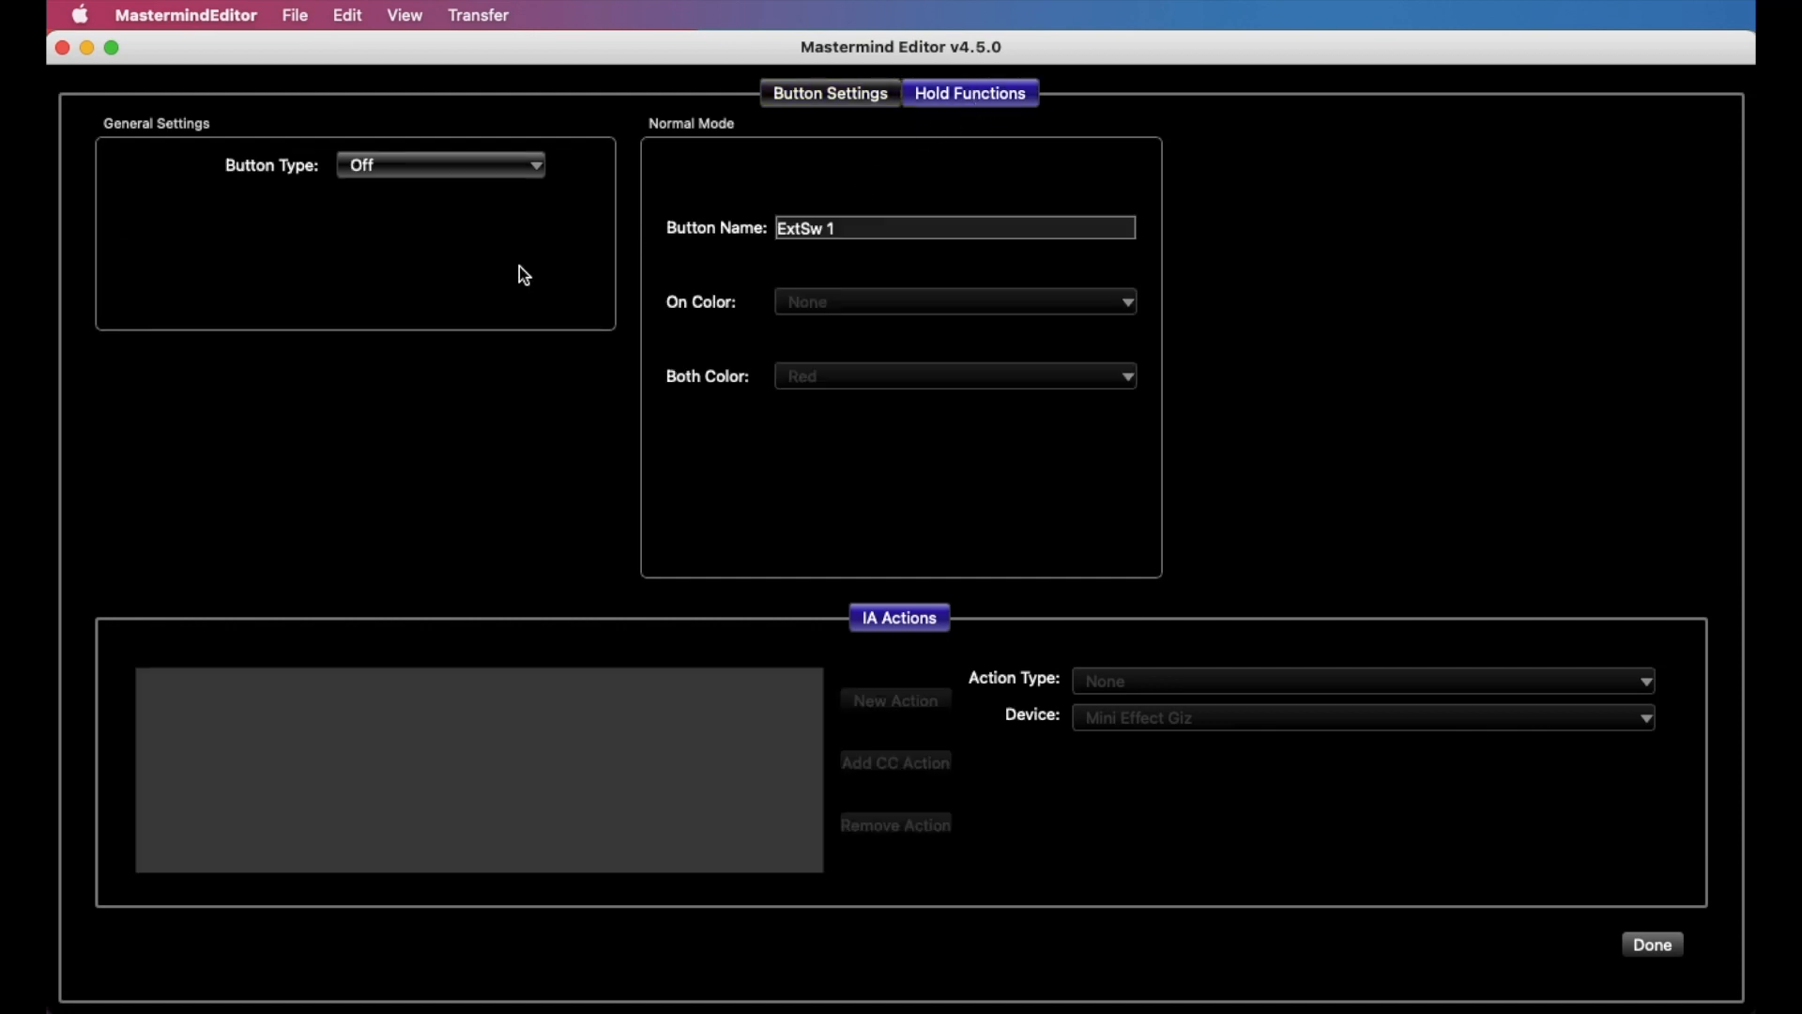
pyautogui.click(823, 93)
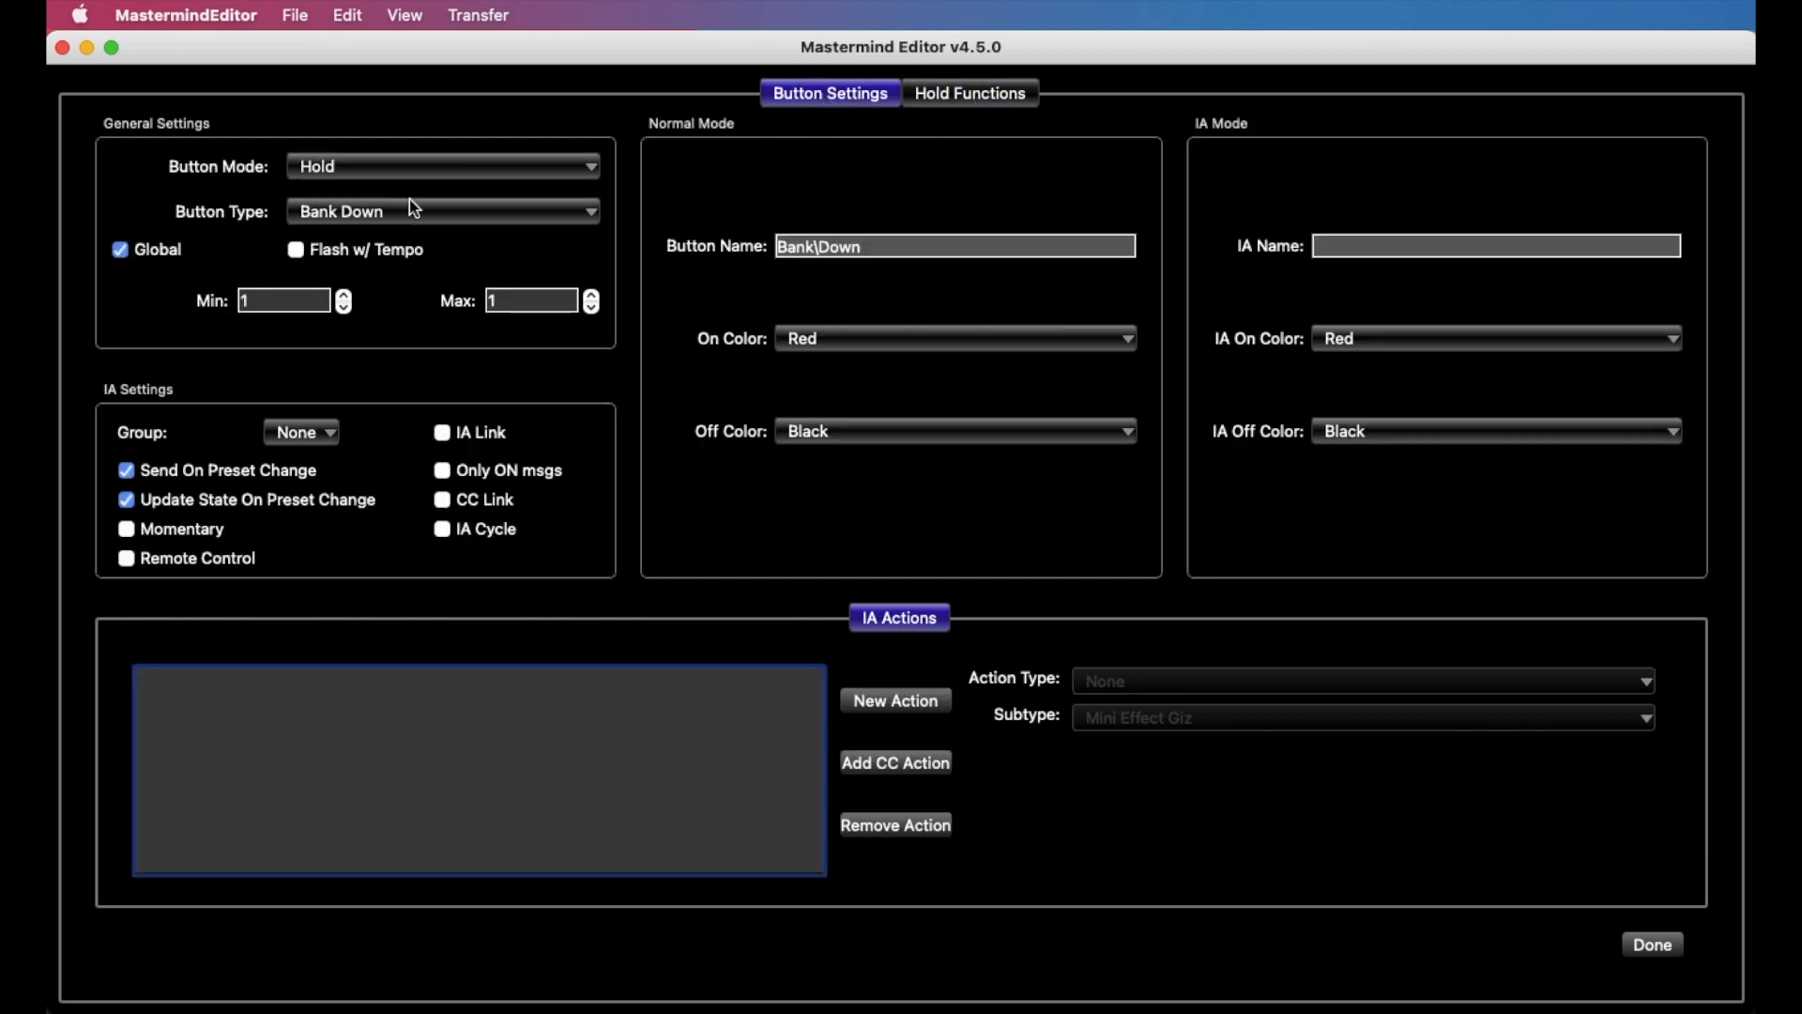
pyautogui.click(962, 89)
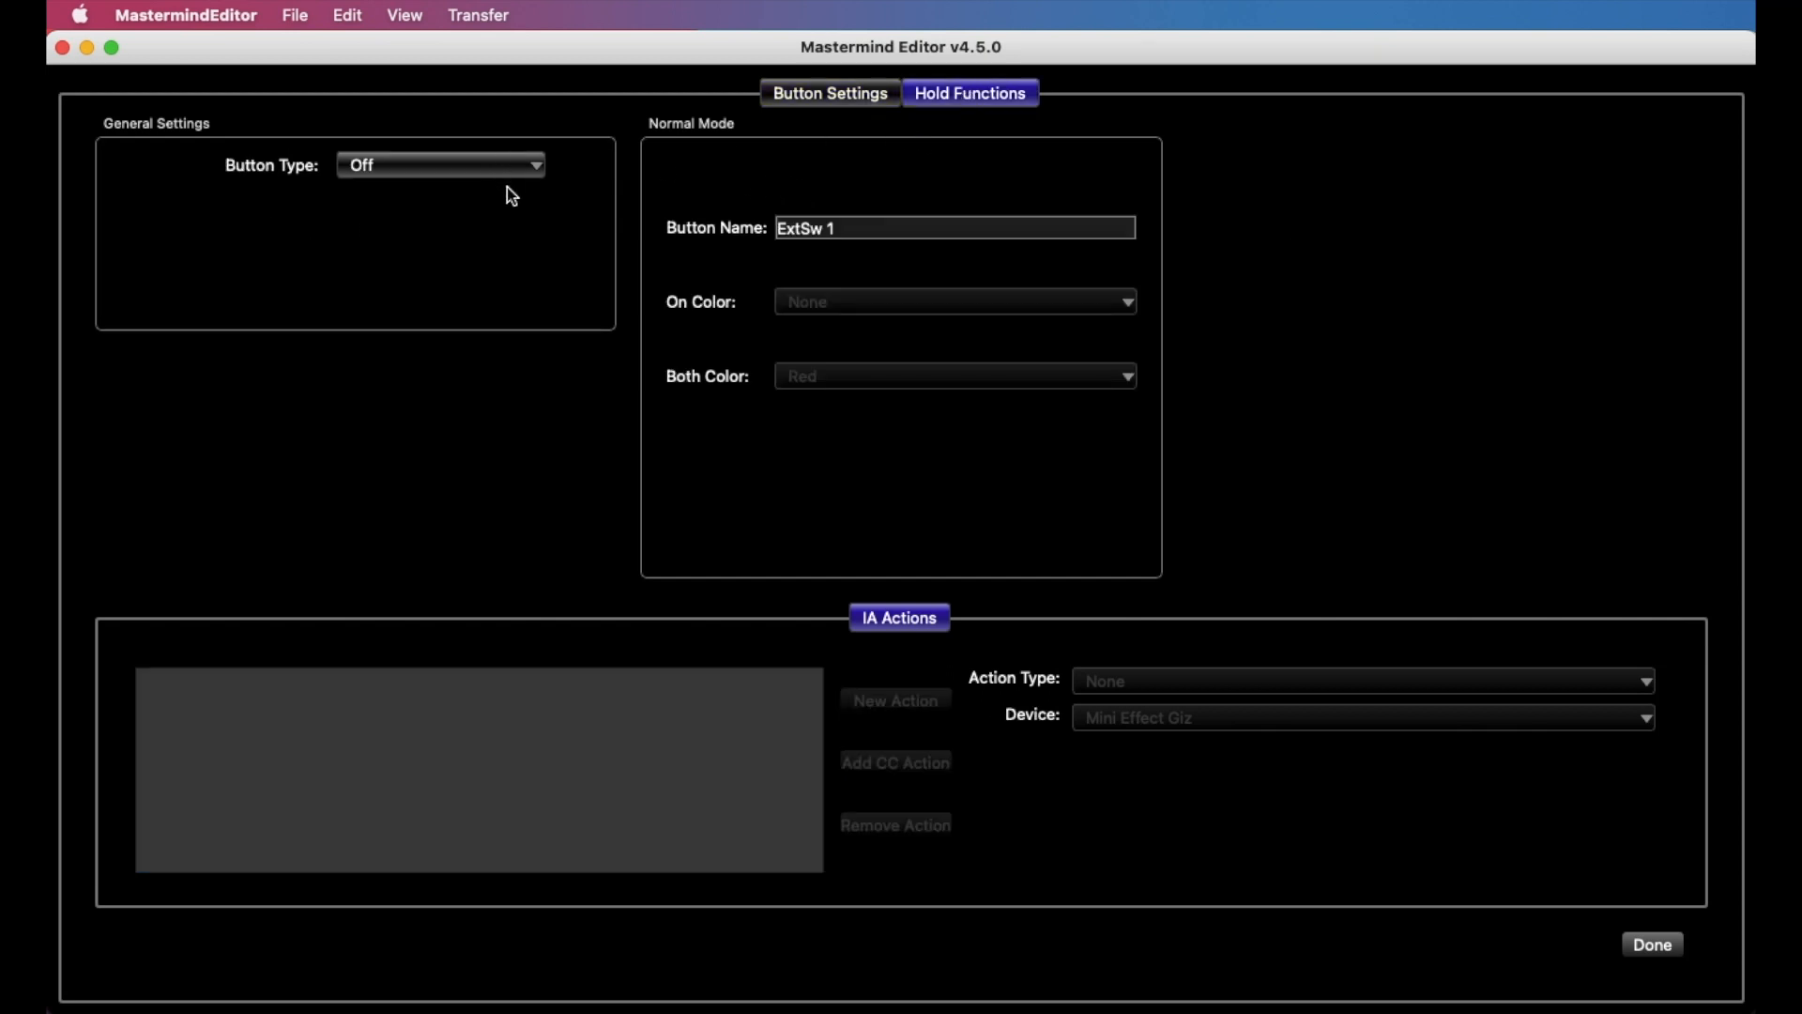
pyautogui.click(430, 162)
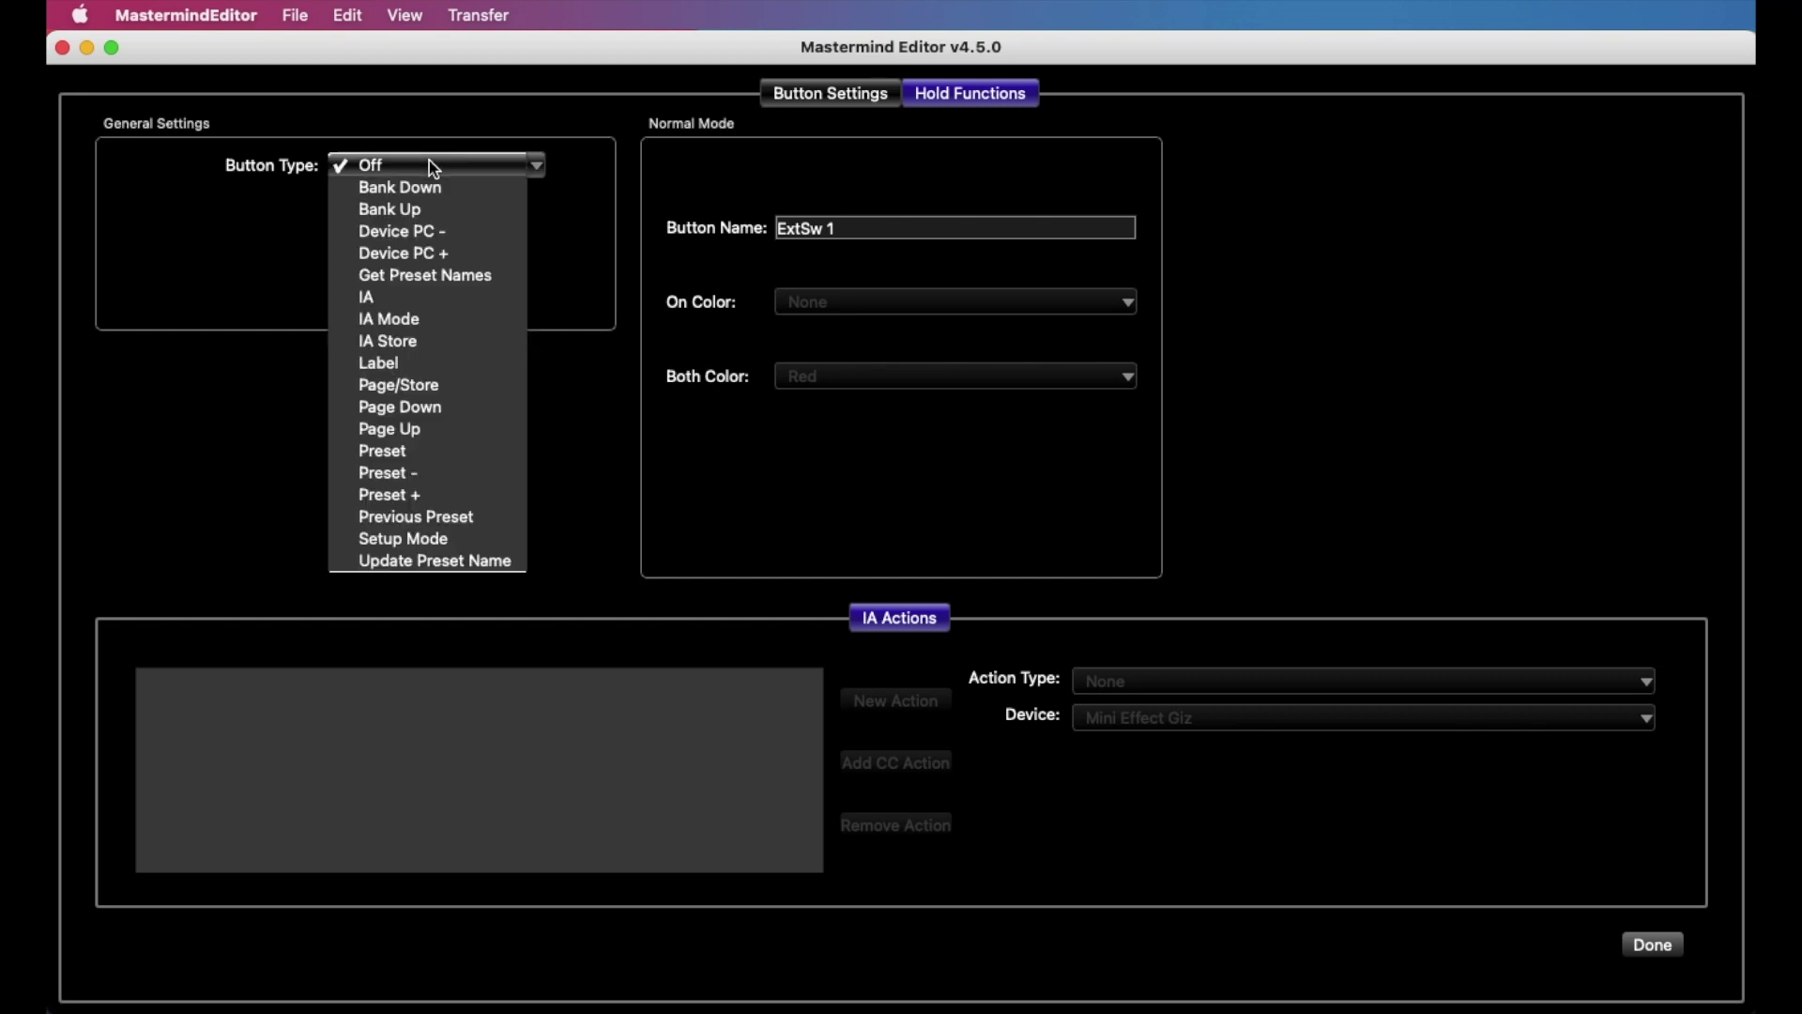
pyautogui.click(421, 296)
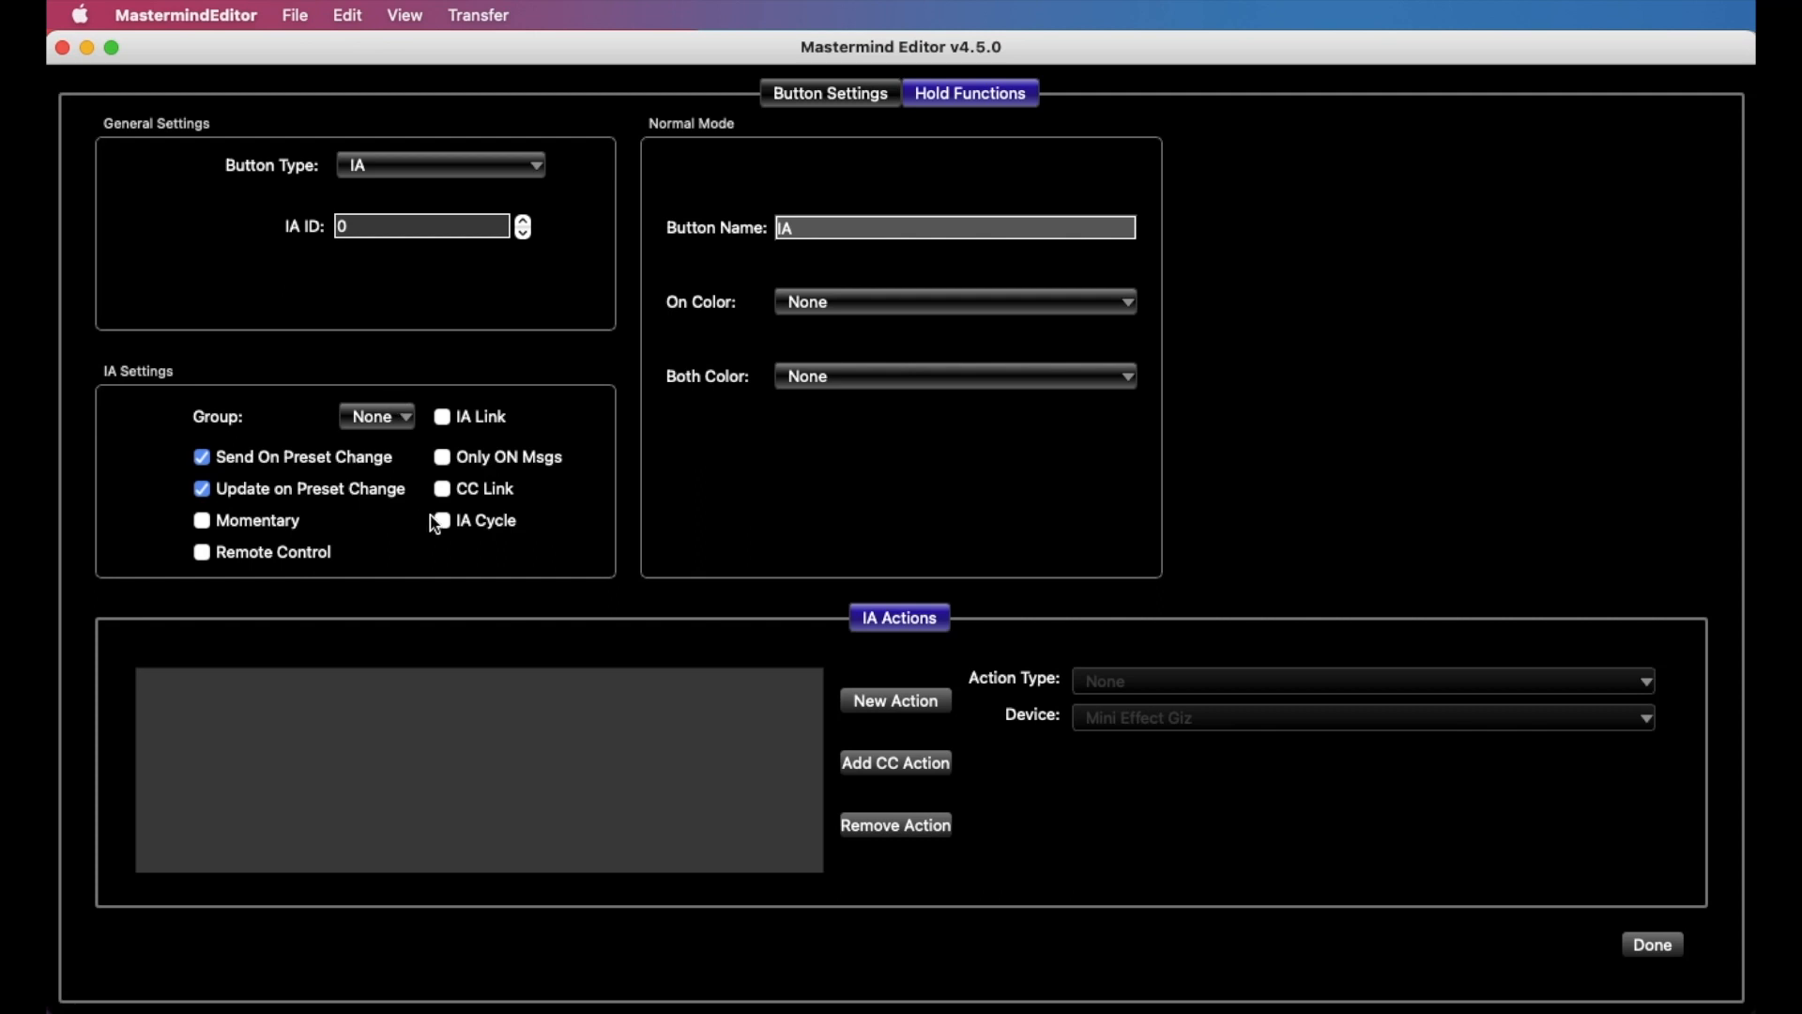
# Step: Add an Audio action for Loop 1 and name the hold function Loop 1
pyautogui.click(892, 703)
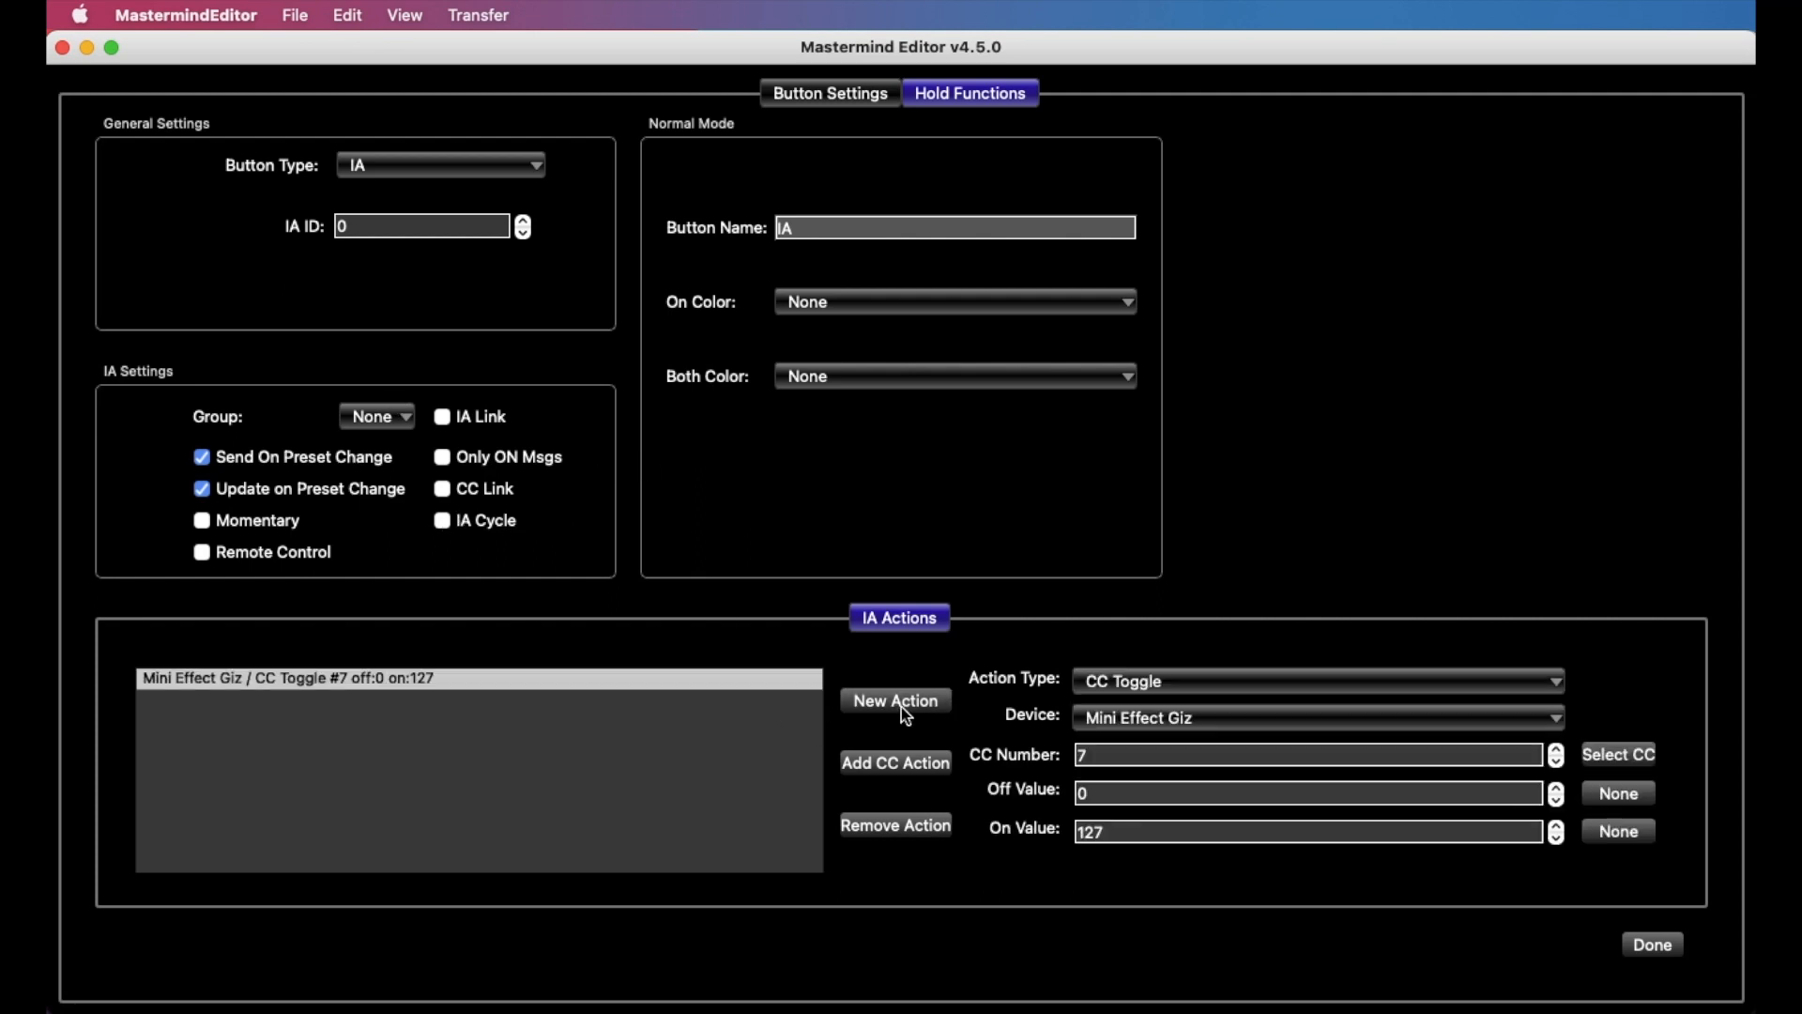
pyautogui.click(1153, 683)
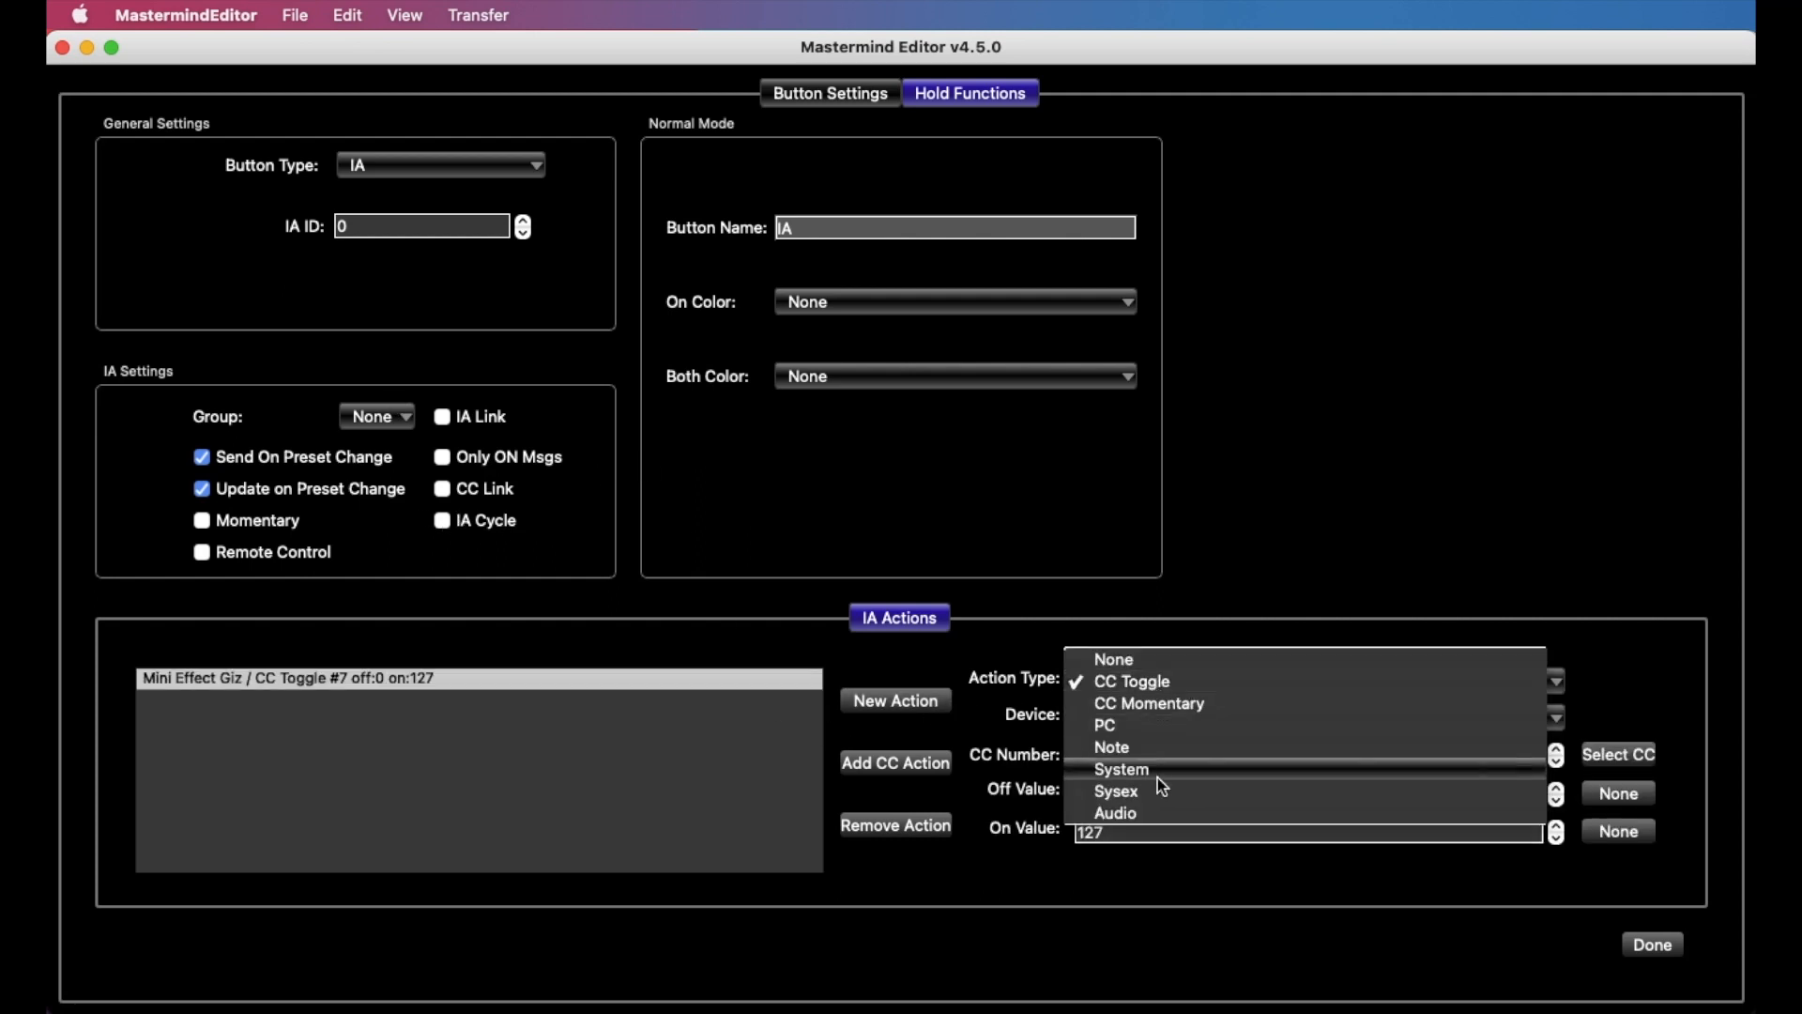
pyautogui.click(1163, 814)
pyautogui.doubleClick(1143, 757)
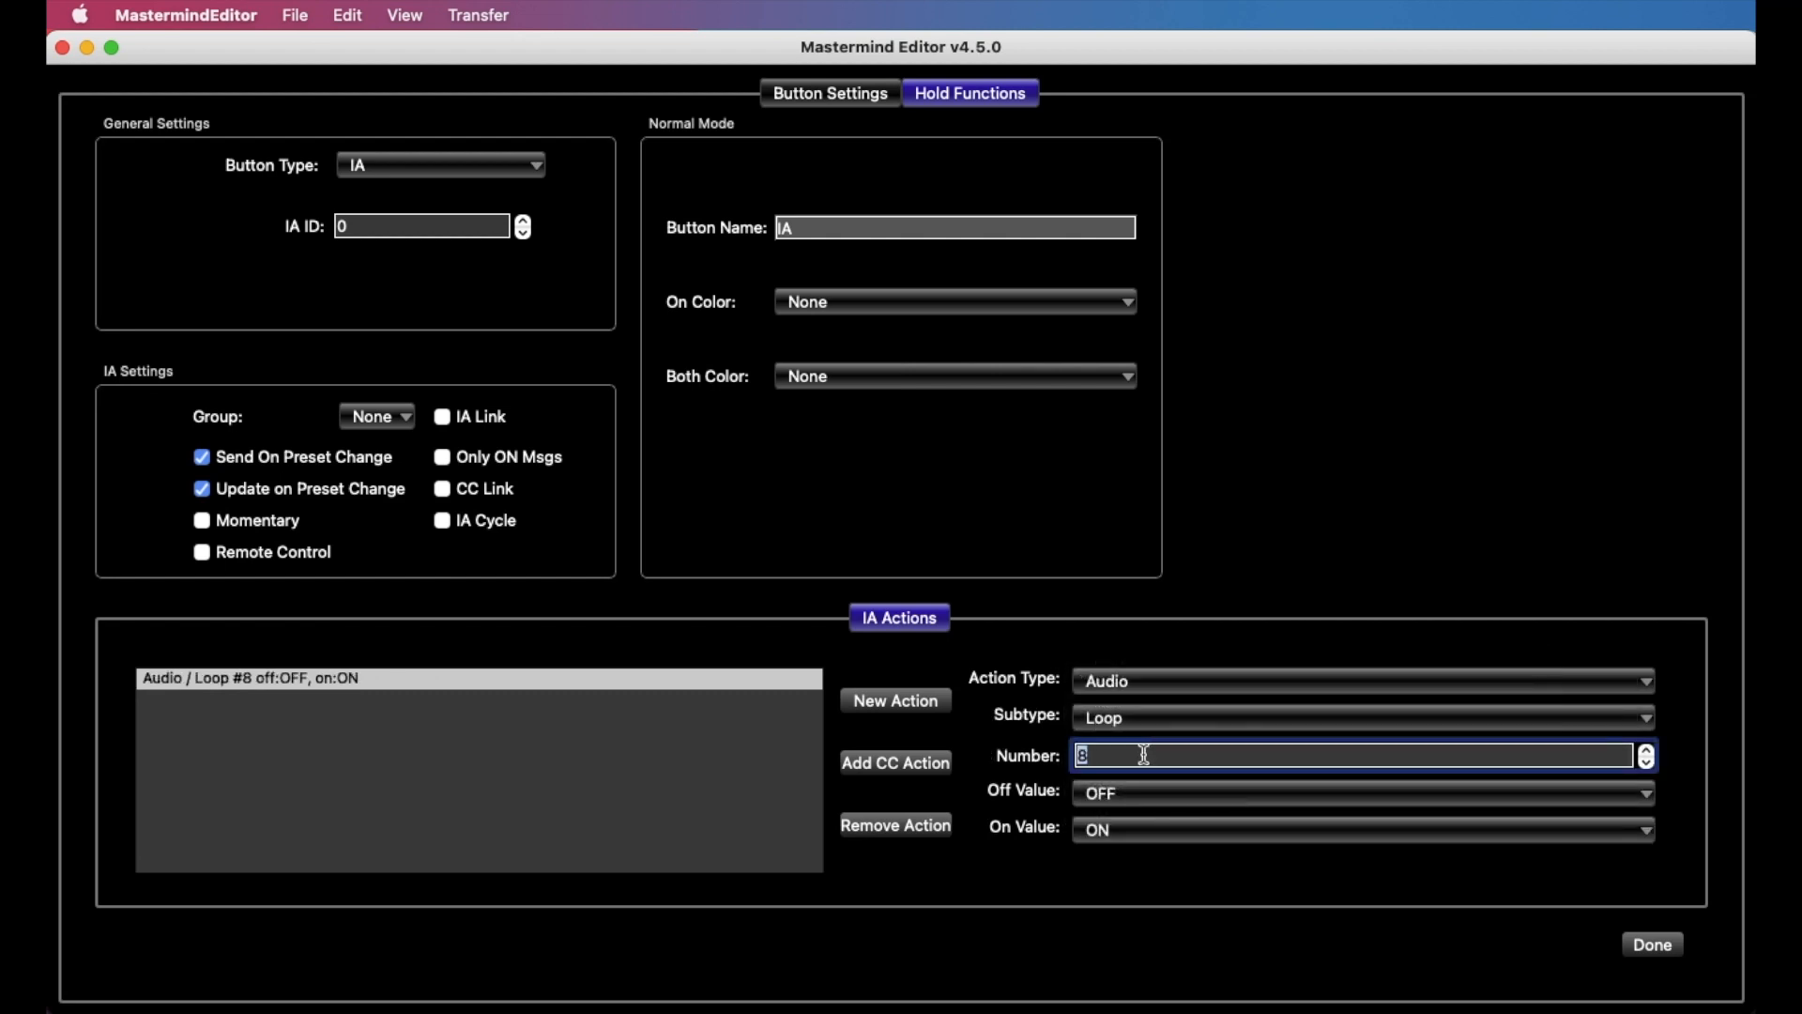
pyautogui.write('1')
pyautogui.doubleClick(834, 230)
pyautogui.write('Loop 1')
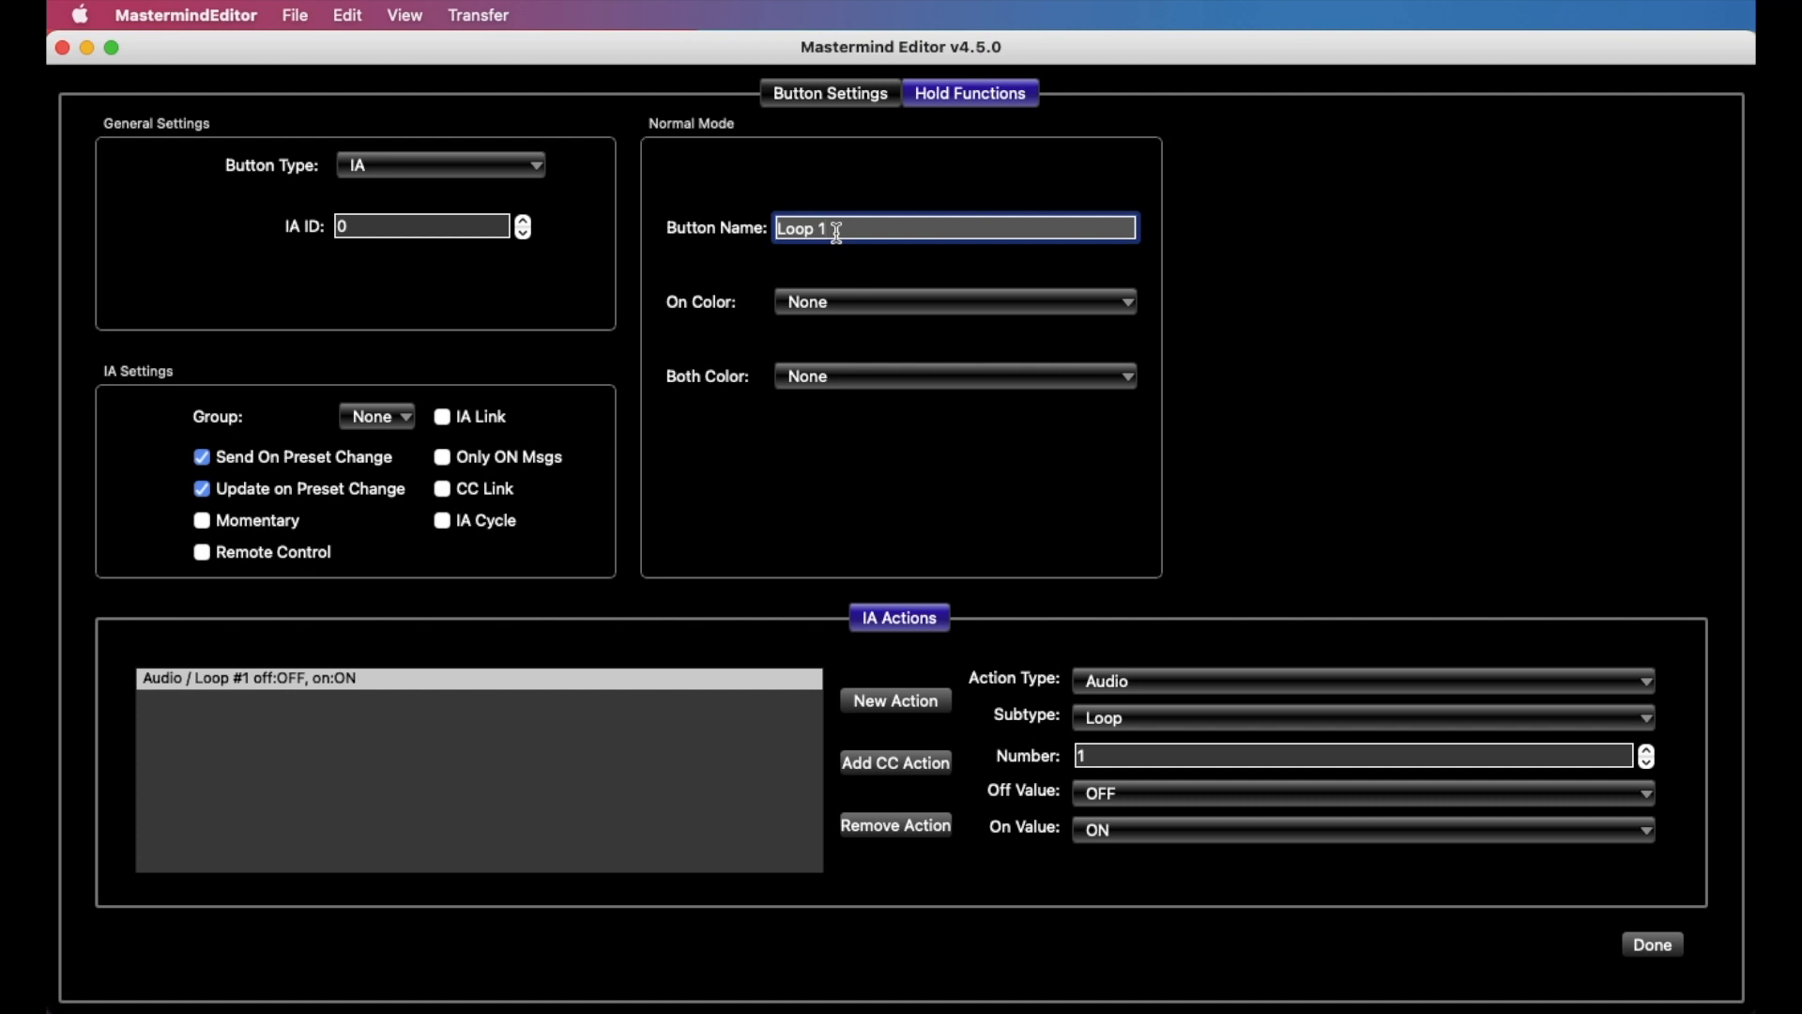
# Step: Finish editing, review the Bank Loop 1 switch, then show the Devices page
pyautogui.click(1652, 944)
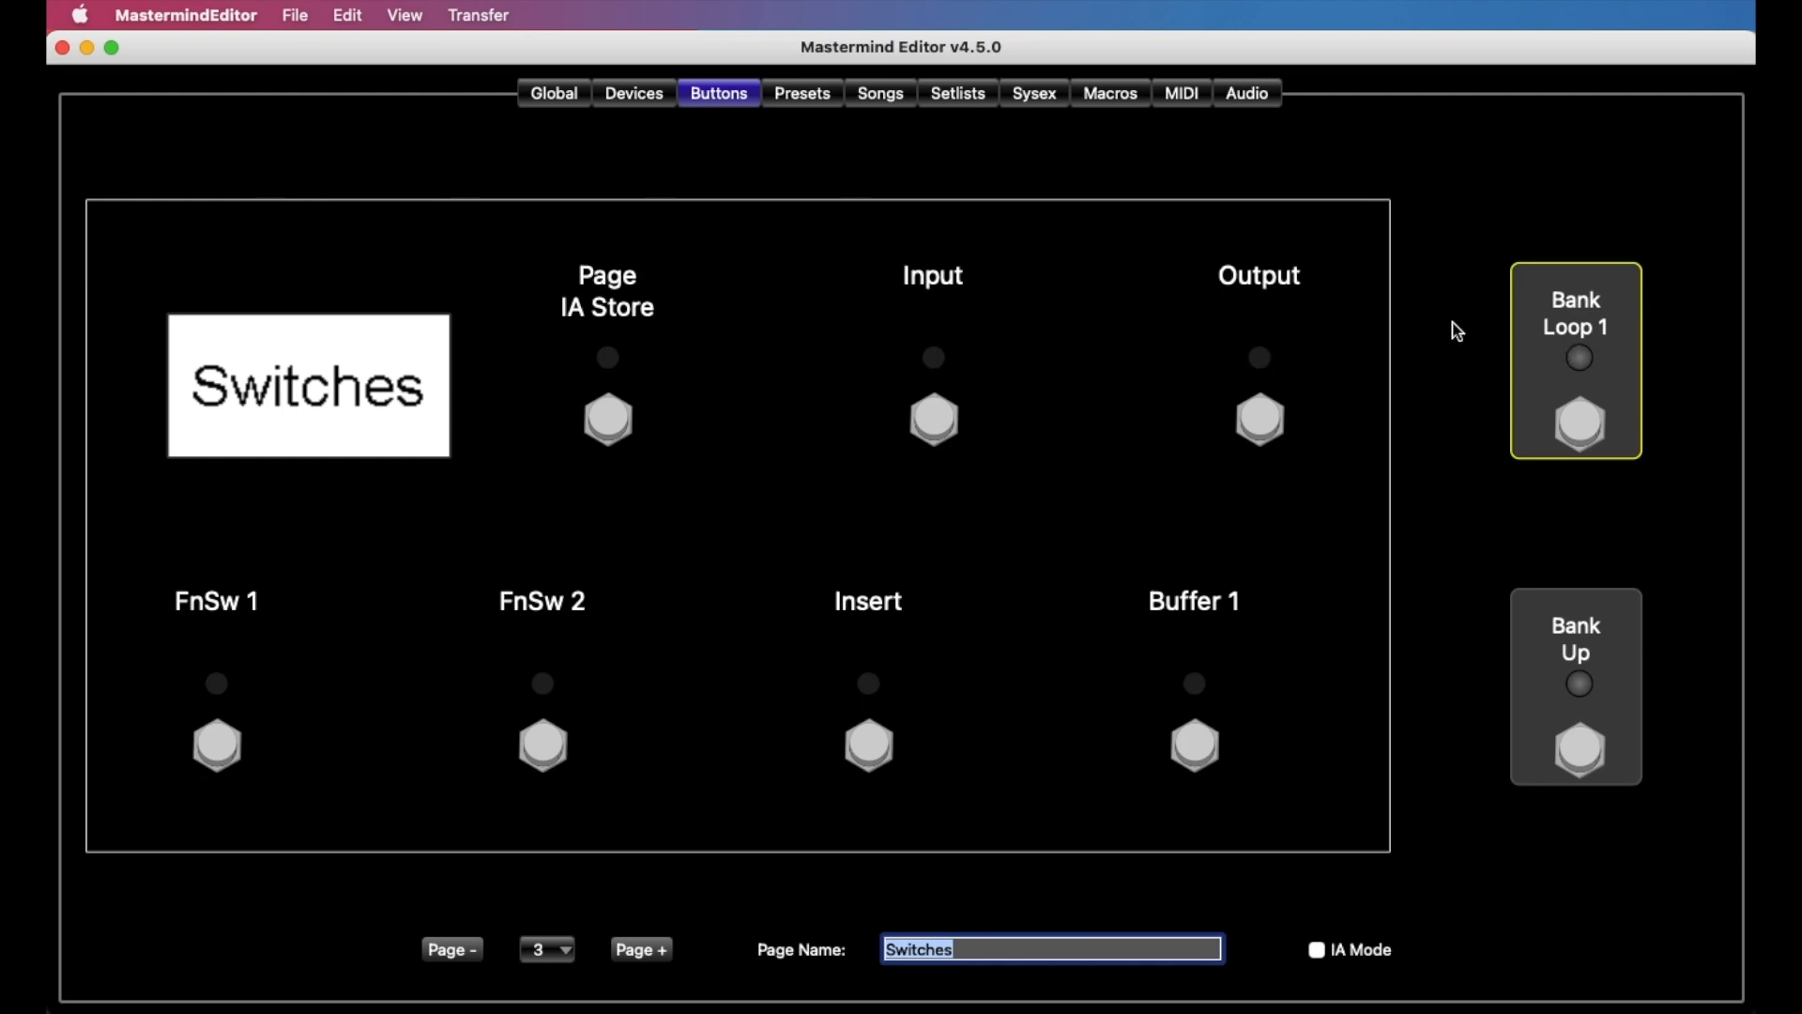
pyautogui.doubleClick(1547, 308)
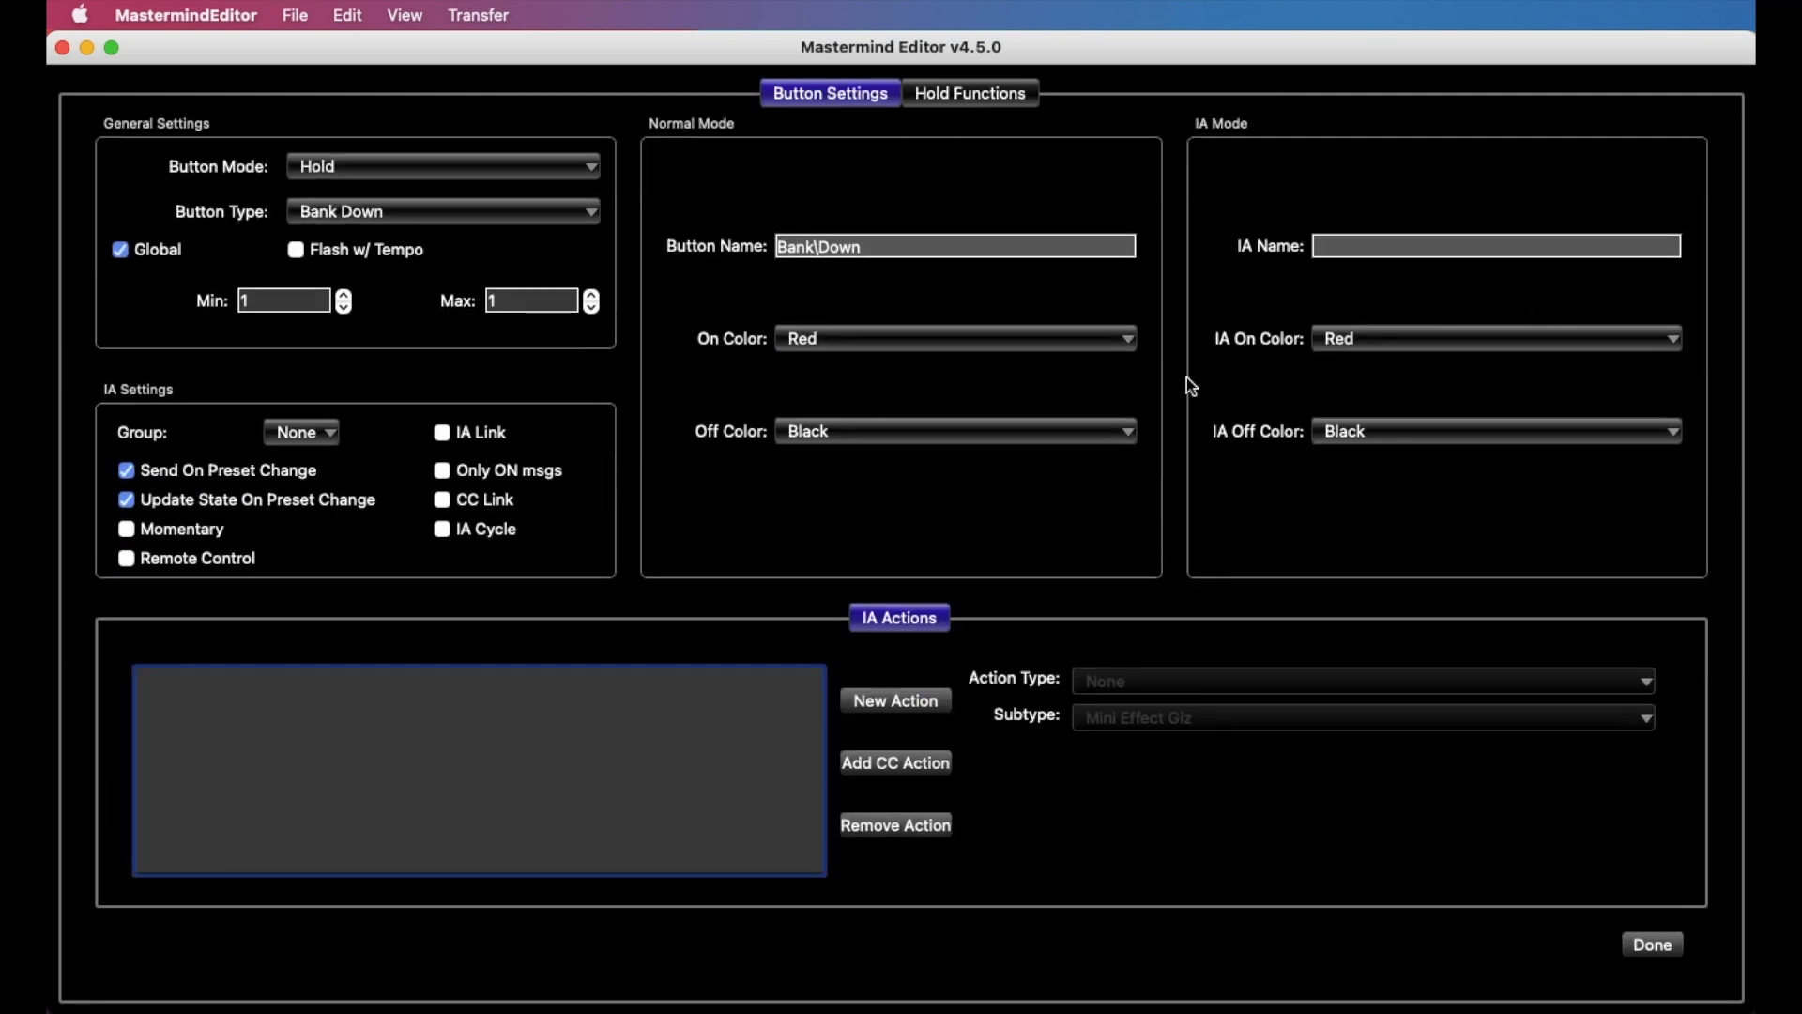
pyautogui.click(1651, 944)
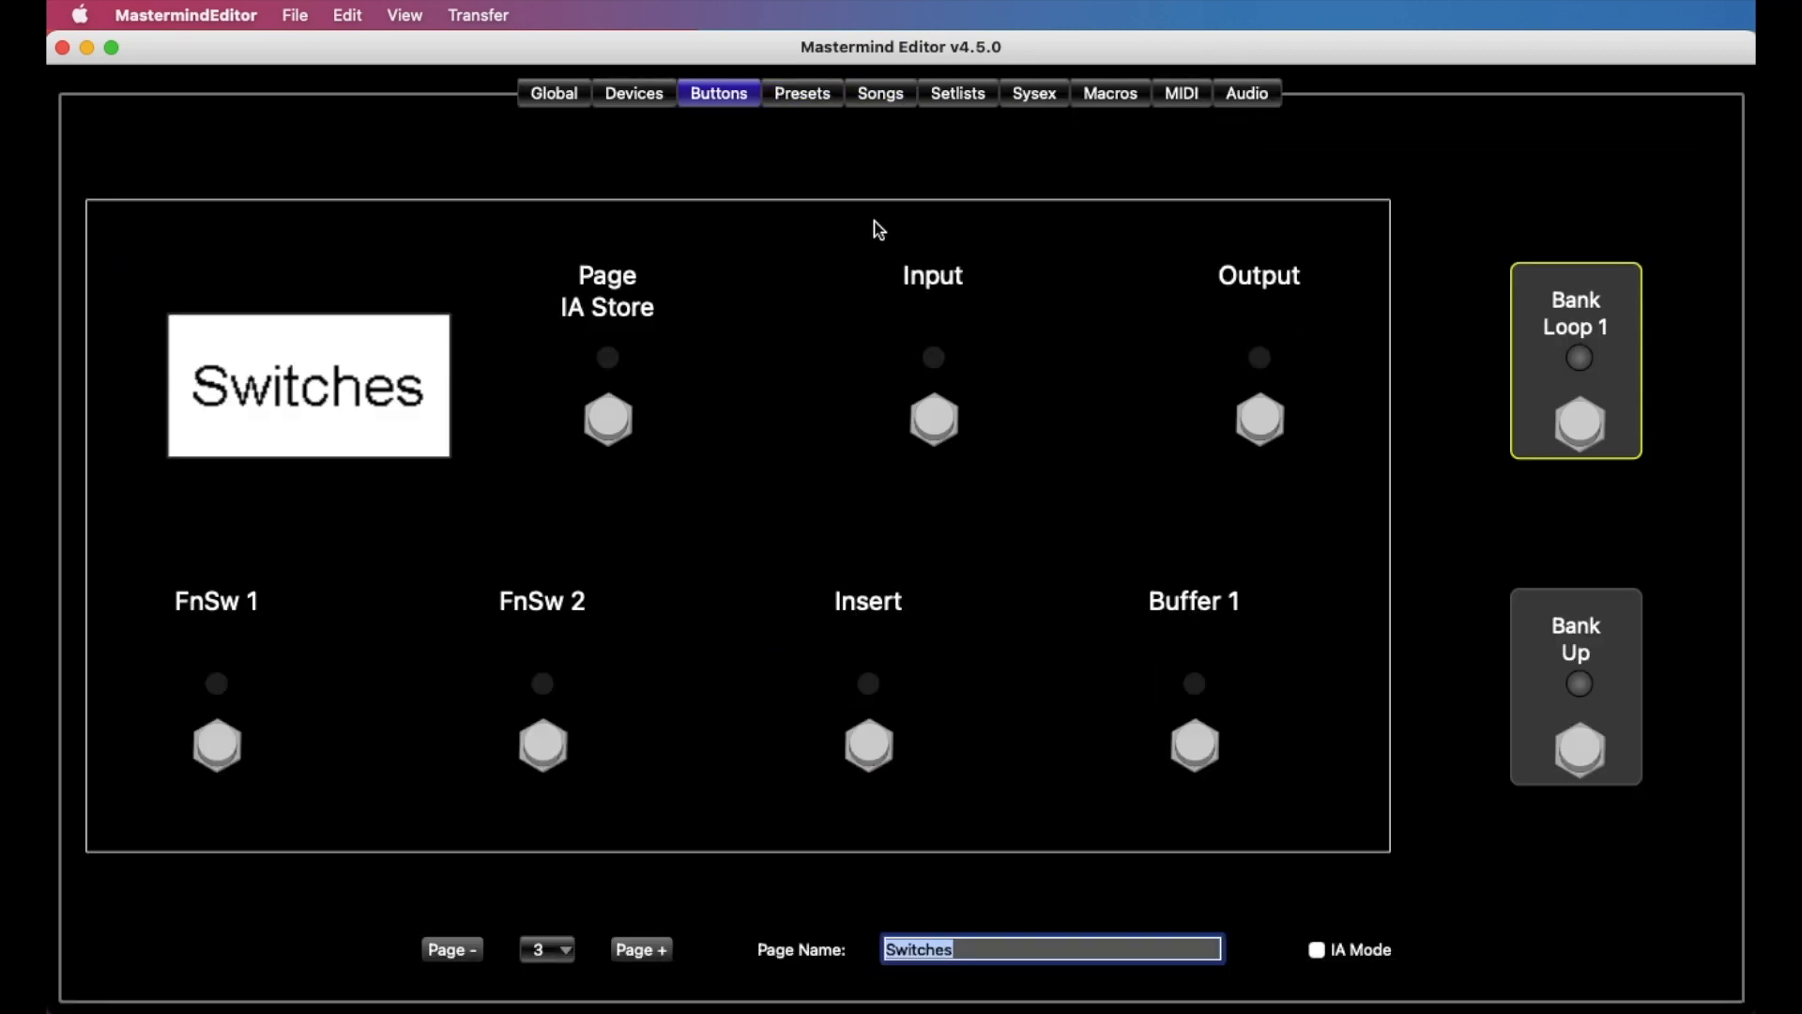
pyautogui.click(632, 92)
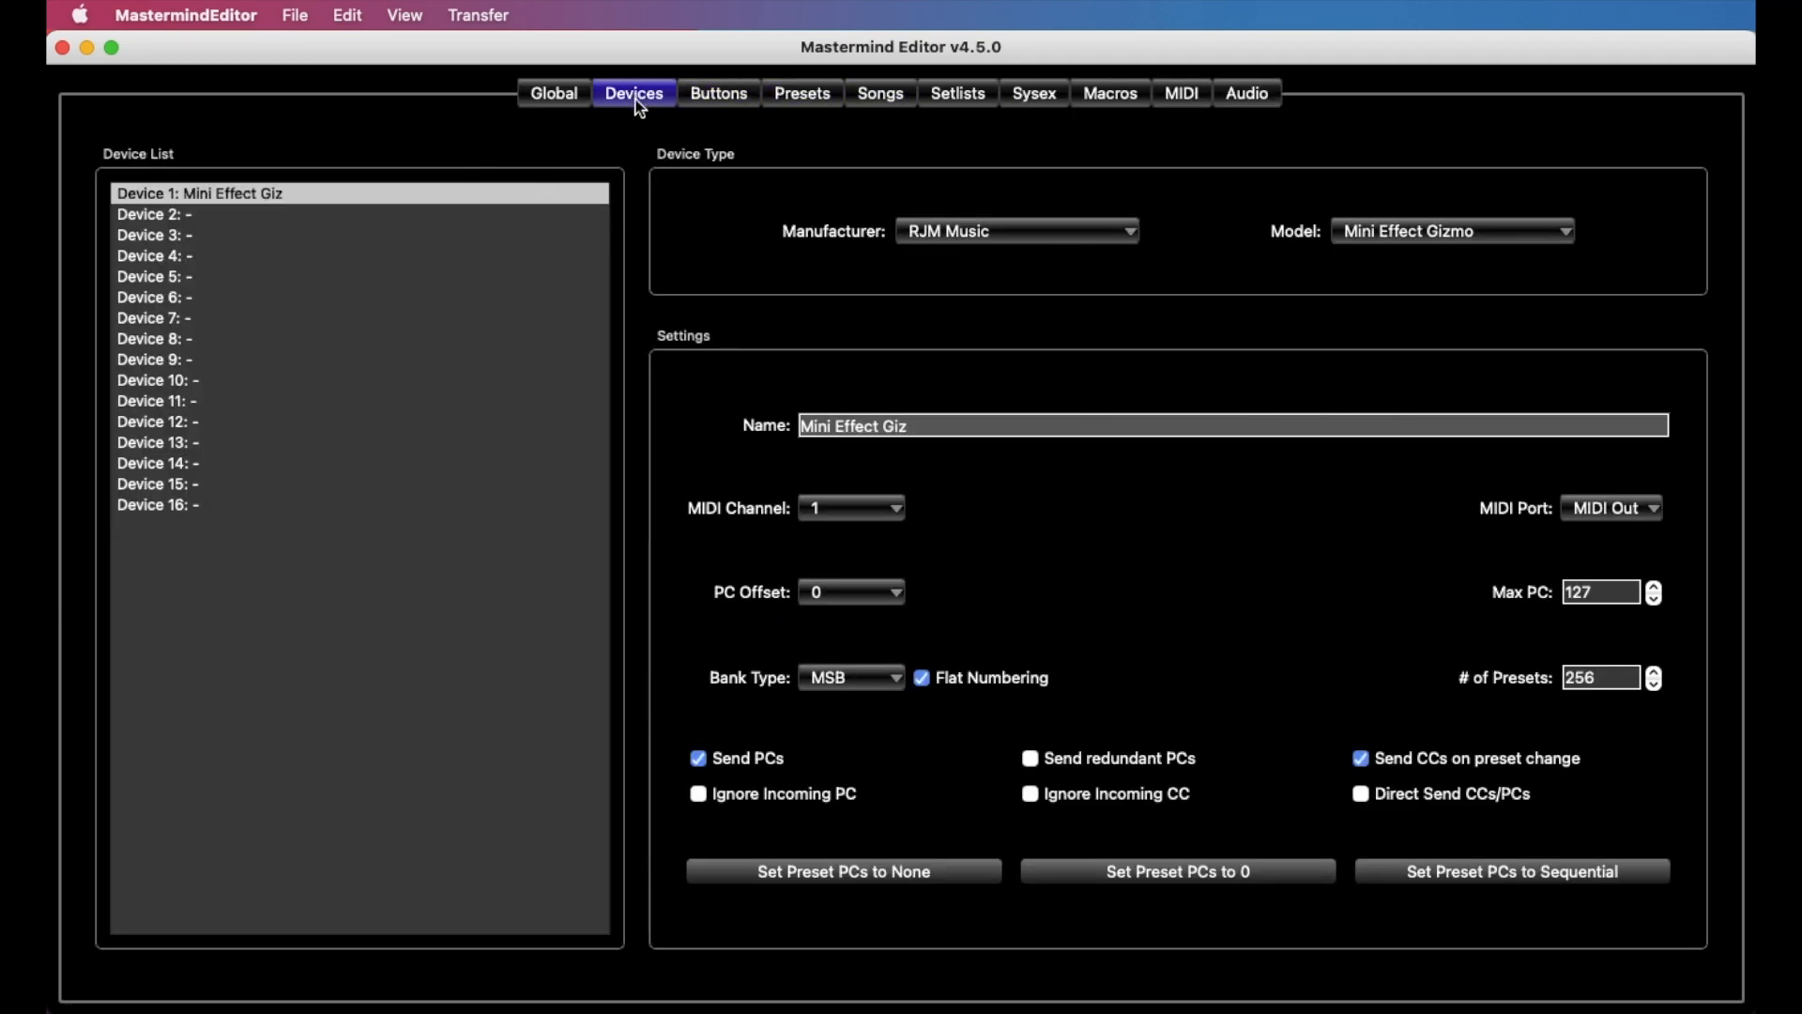
# Step: Make Device 2 a Strymon Timeline on MIDI channel 2
pyautogui.click(360, 214)
pyautogui.click(1017, 231)
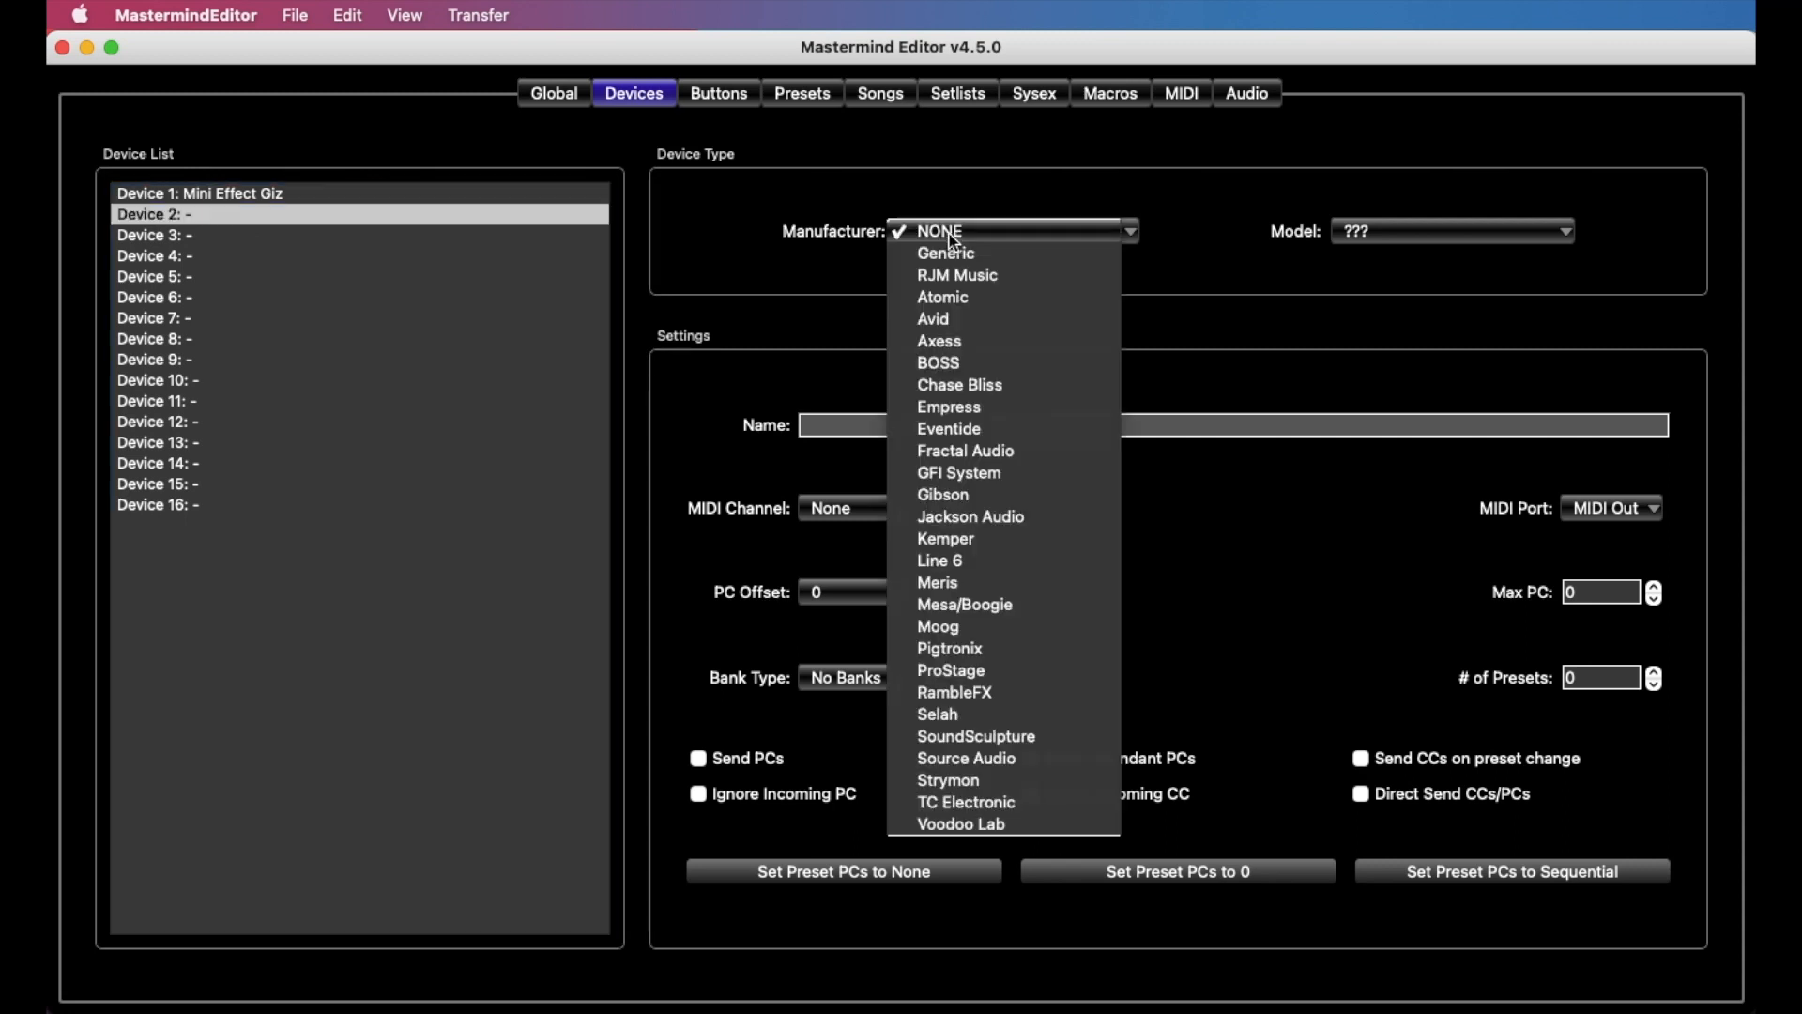
pyautogui.click(991, 779)
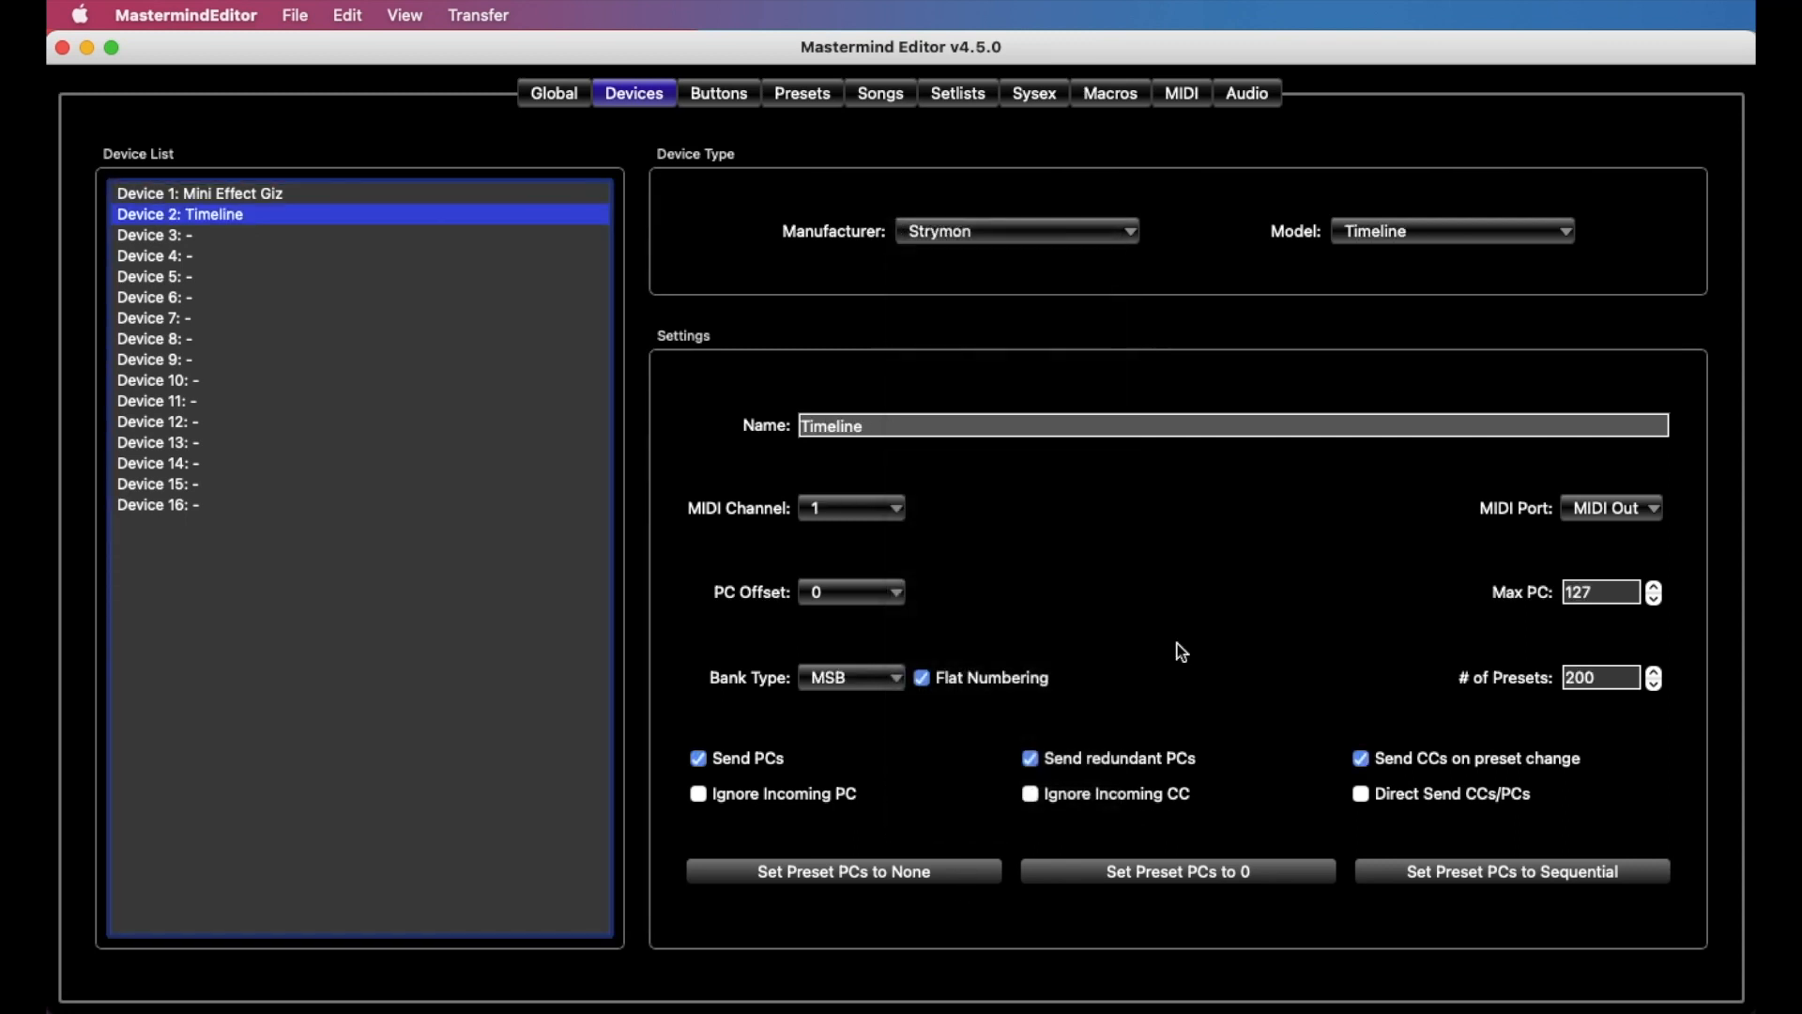
pyautogui.click(873, 507)
pyautogui.click(866, 522)
pyautogui.click(730, 98)
# Step: Delete the Audio / Loop #1 action from the switch's hold function
pyautogui.doubleClick(1544, 320)
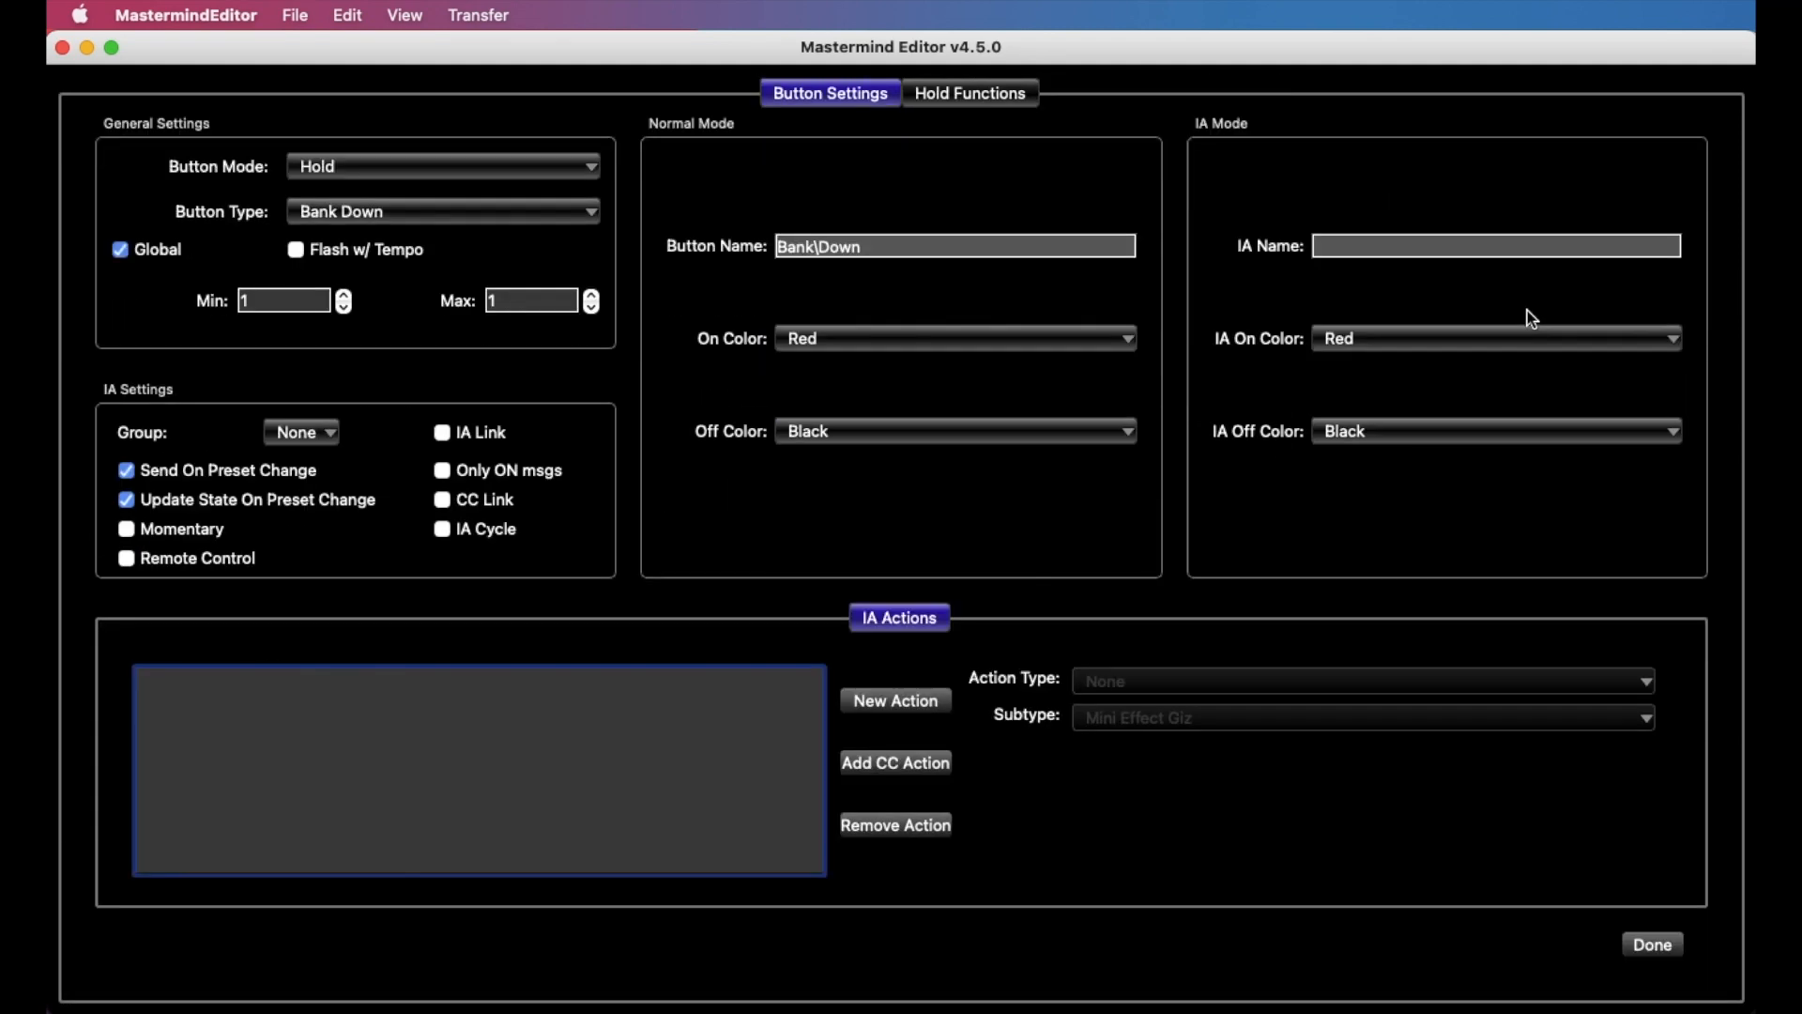
pyautogui.click(973, 105)
pyautogui.click(452, 685)
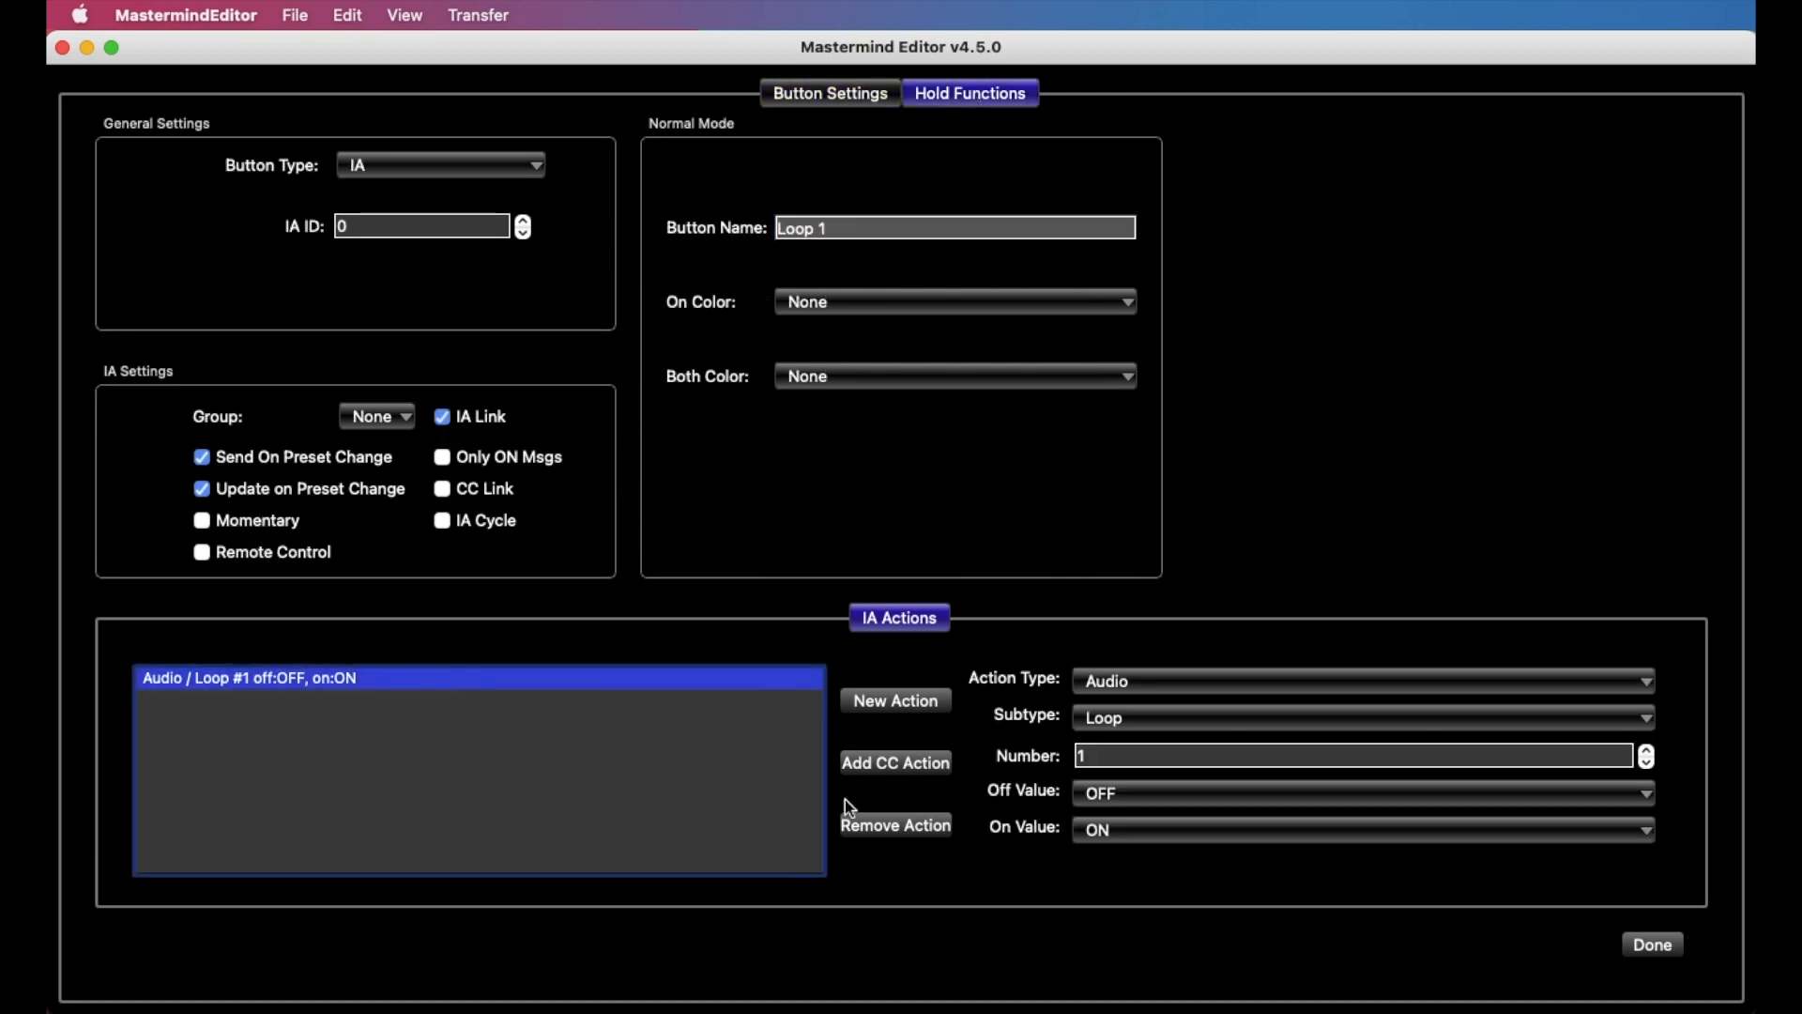
pyautogui.click(895, 826)
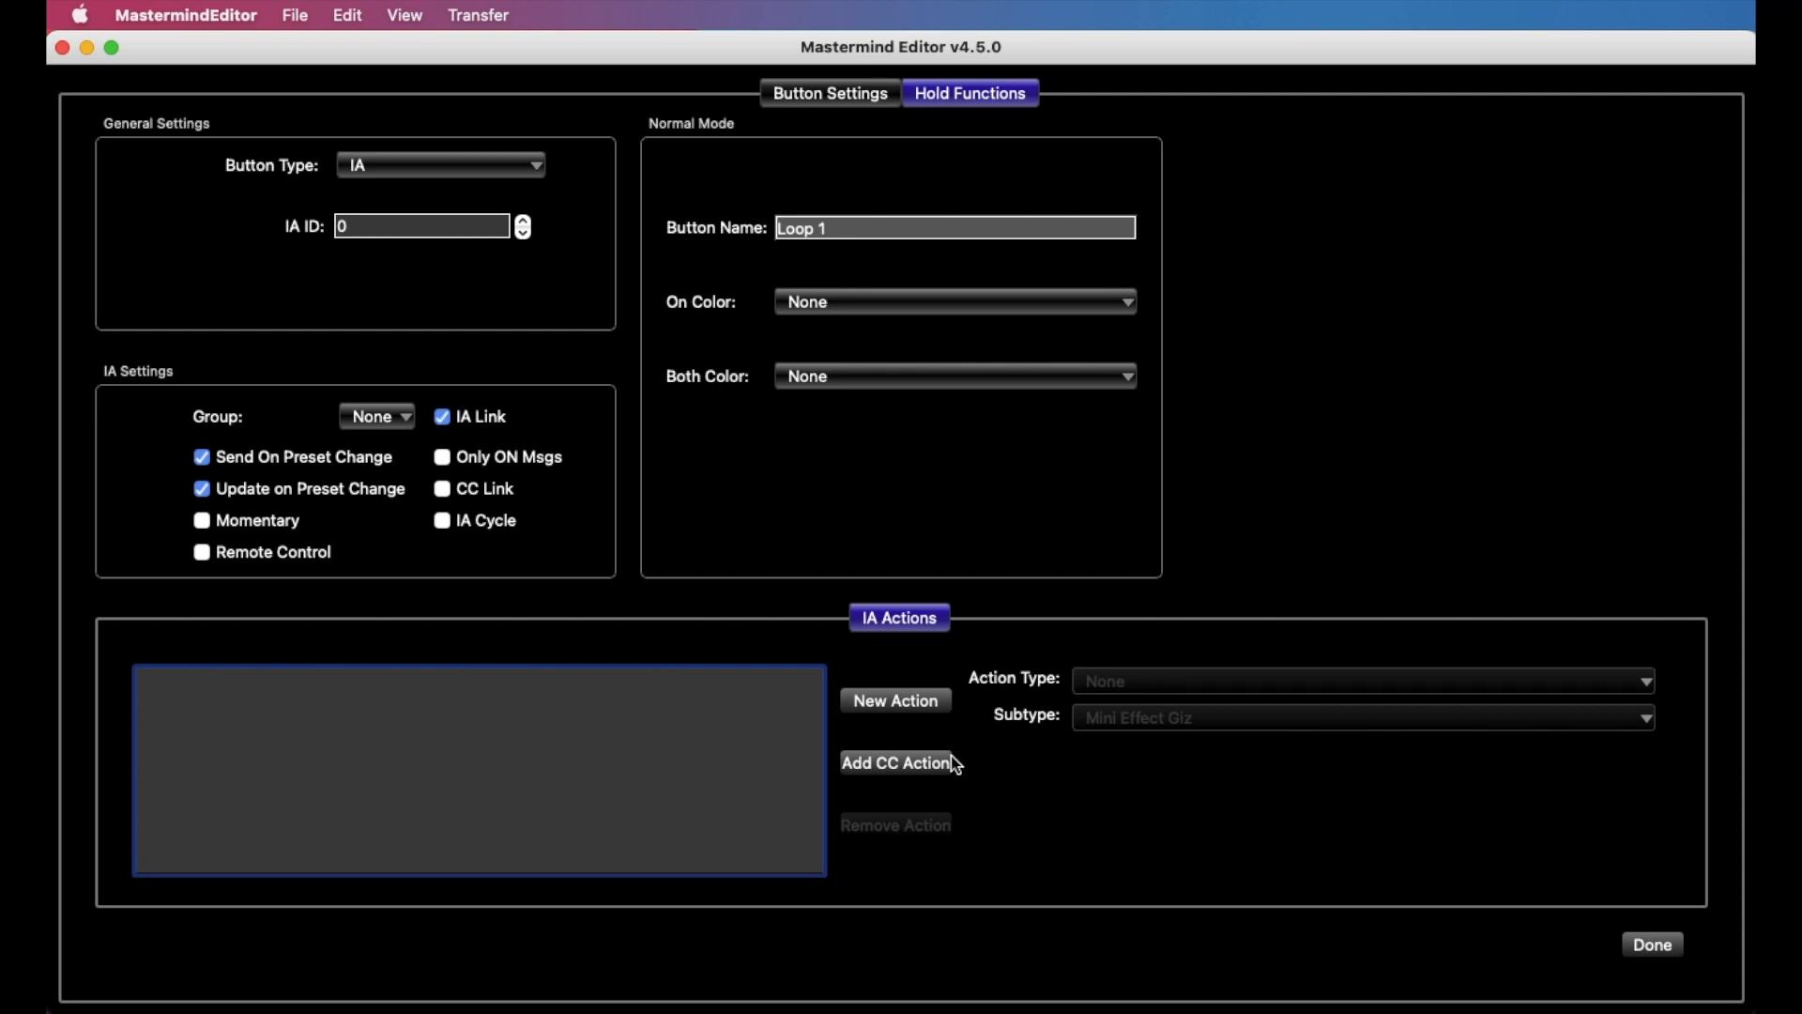
# Step: Add a CC Toggle action sending Timeline bypass CC 102 and rename the hold function Timeline
pyautogui.click(925, 702)
pyautogui.click(1168, 716)
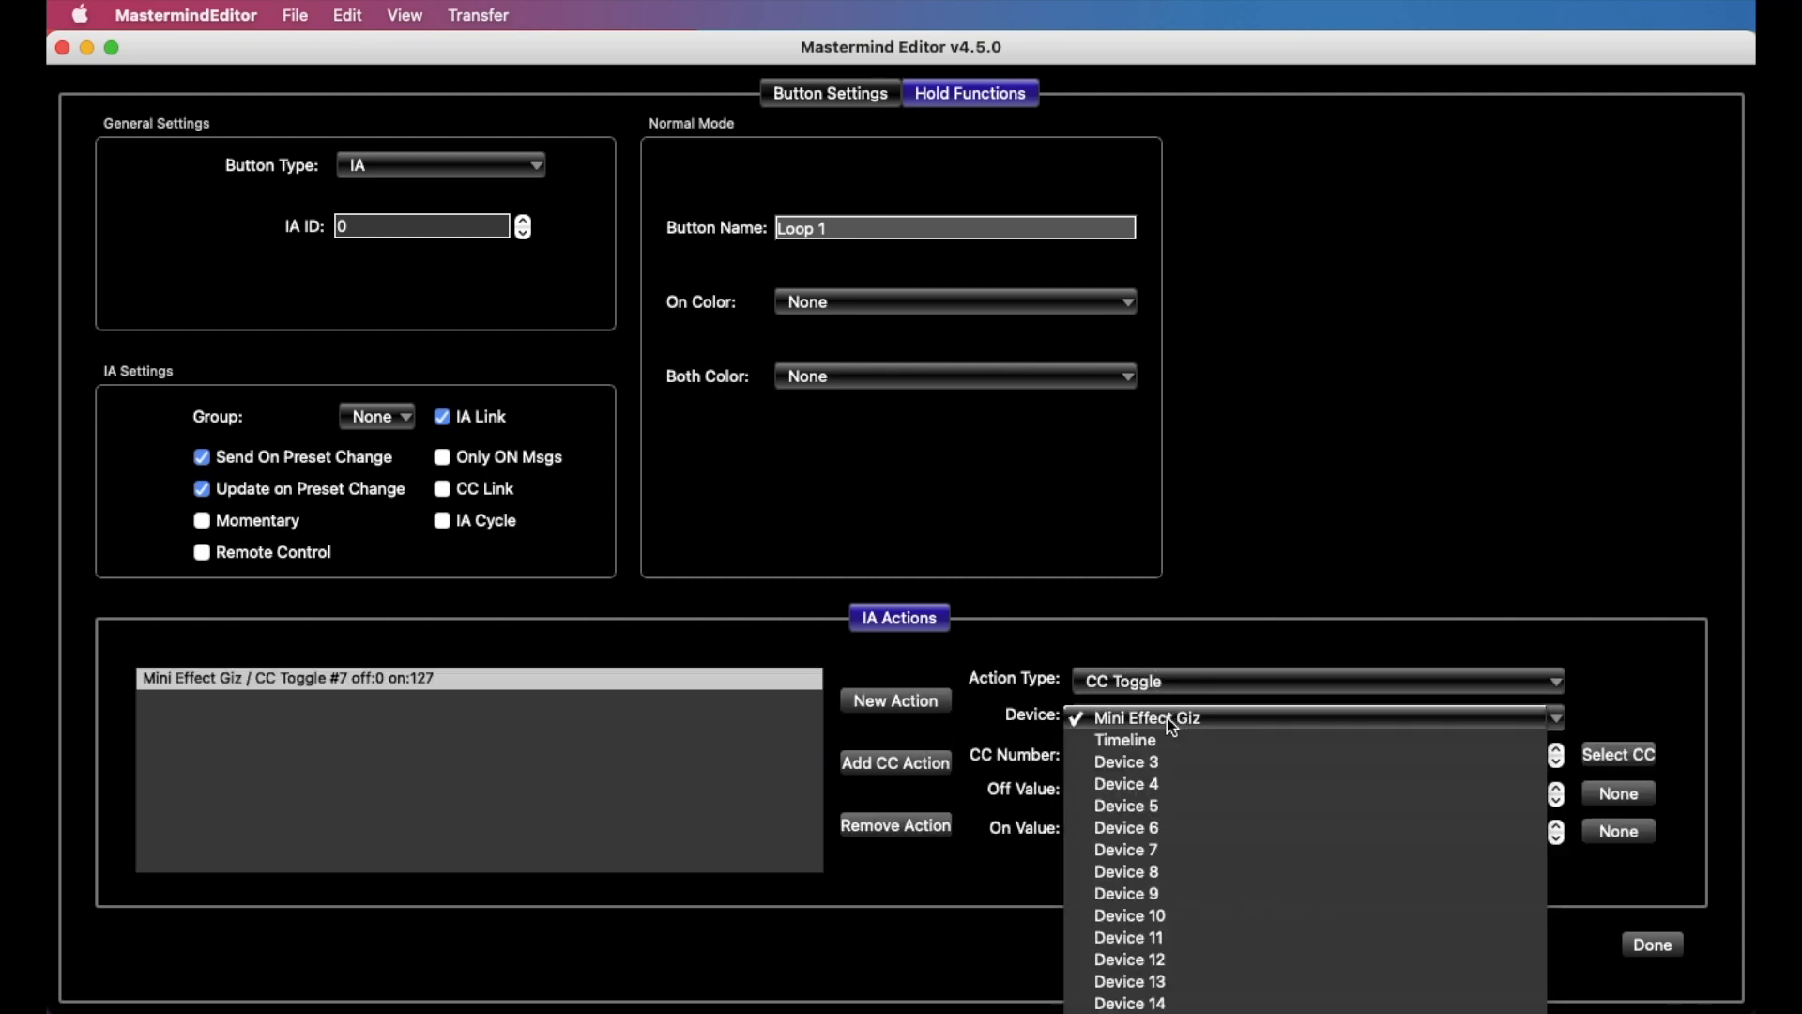
pyautogui.click(1167, 738)
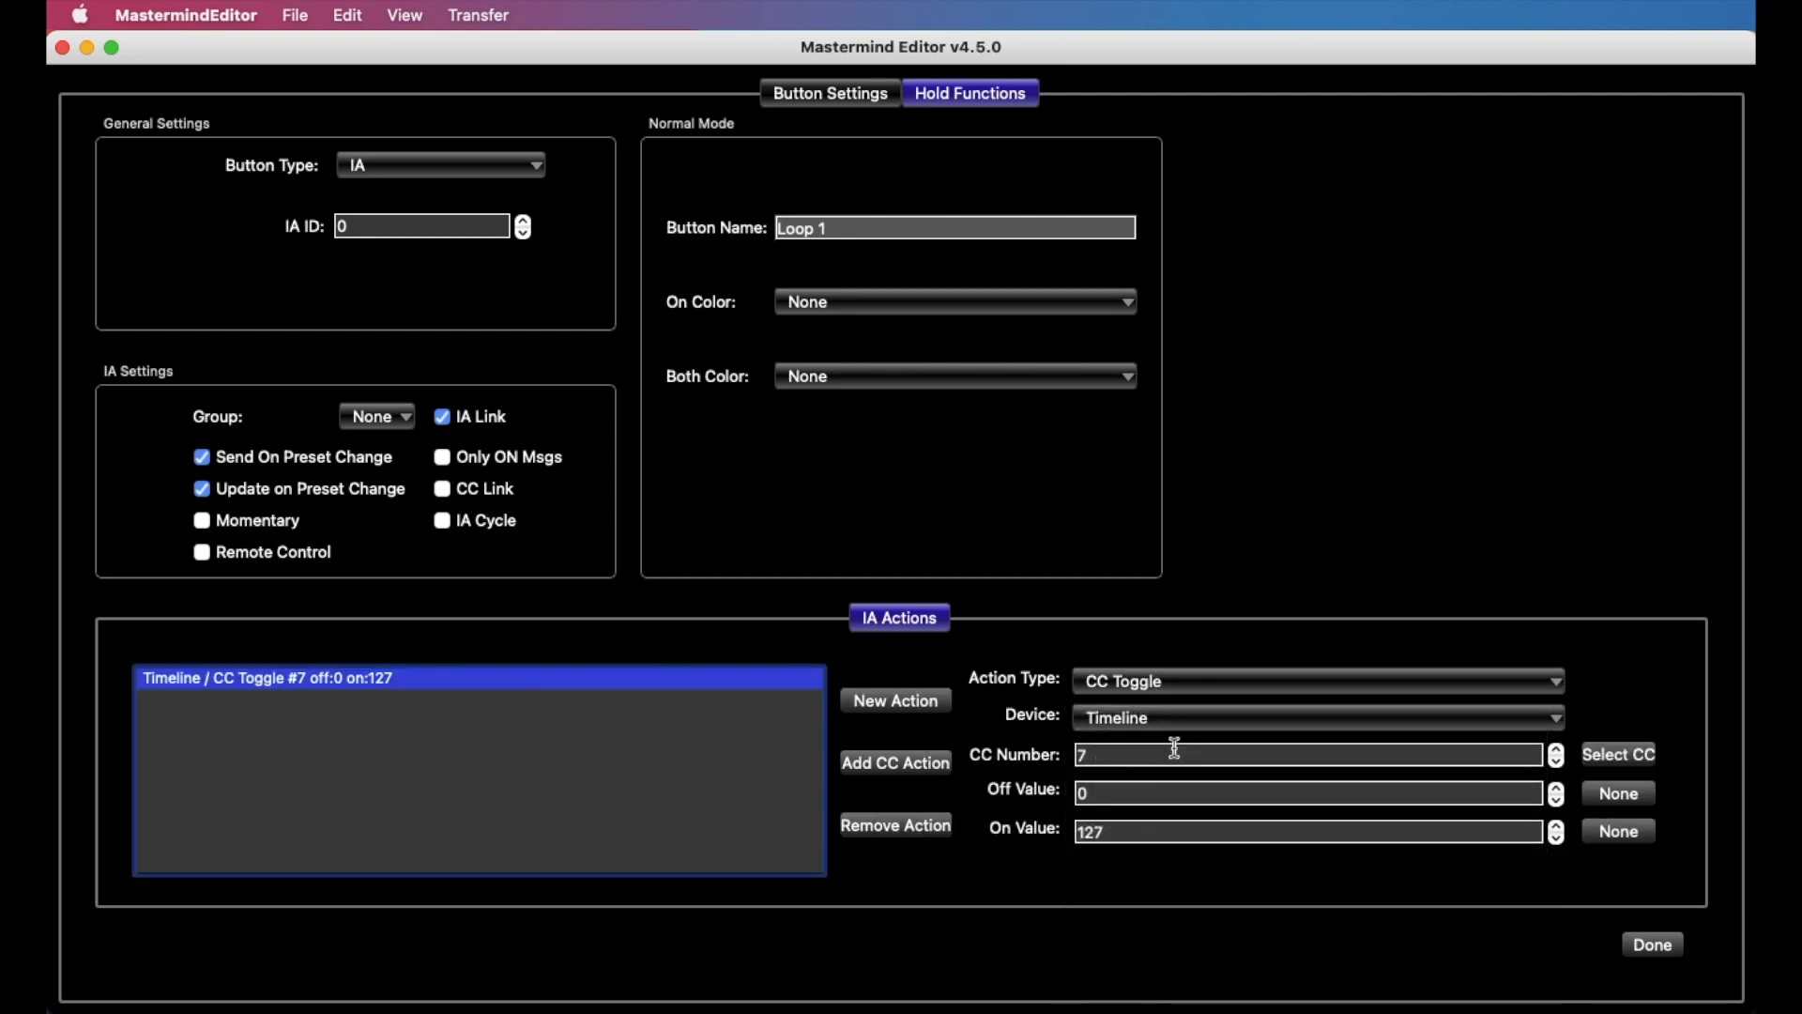
pyautogui.click(1617, 753)
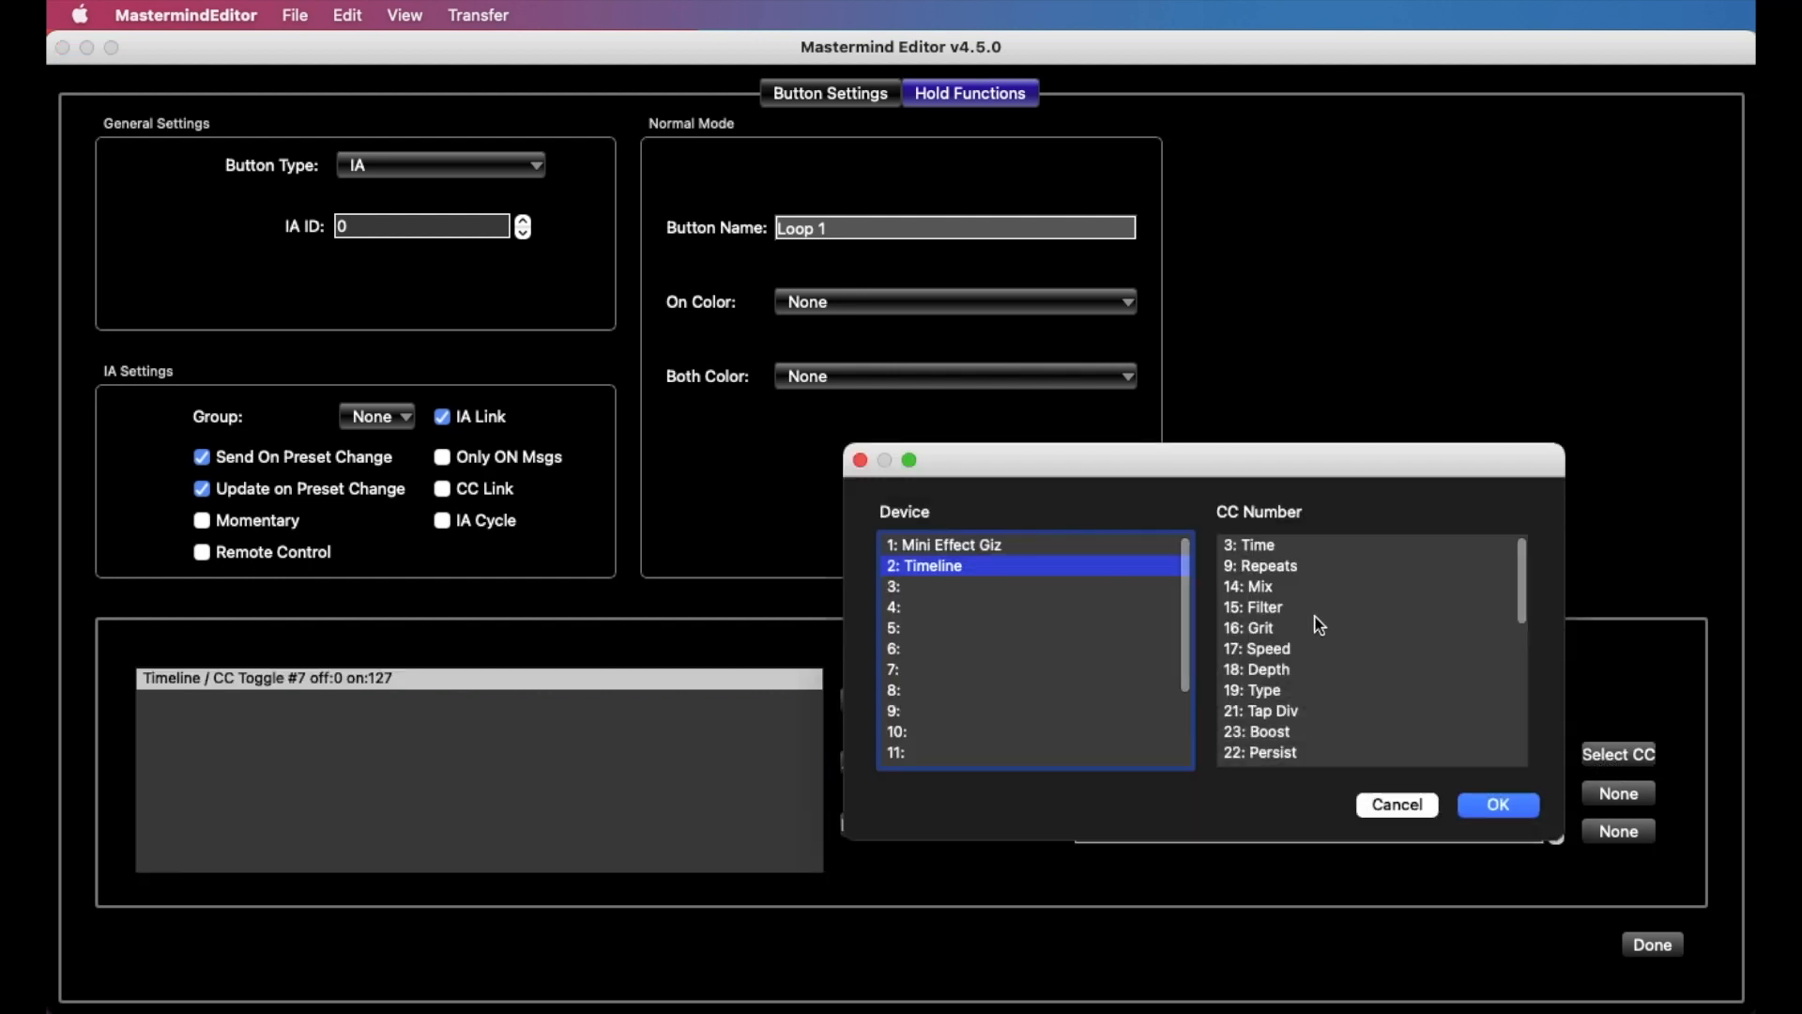
pyautogui.scroll(-5, 1379, 631)
pyautogui.scroll(-2, 1379, 630)
pyautogui.click(1324, 753)
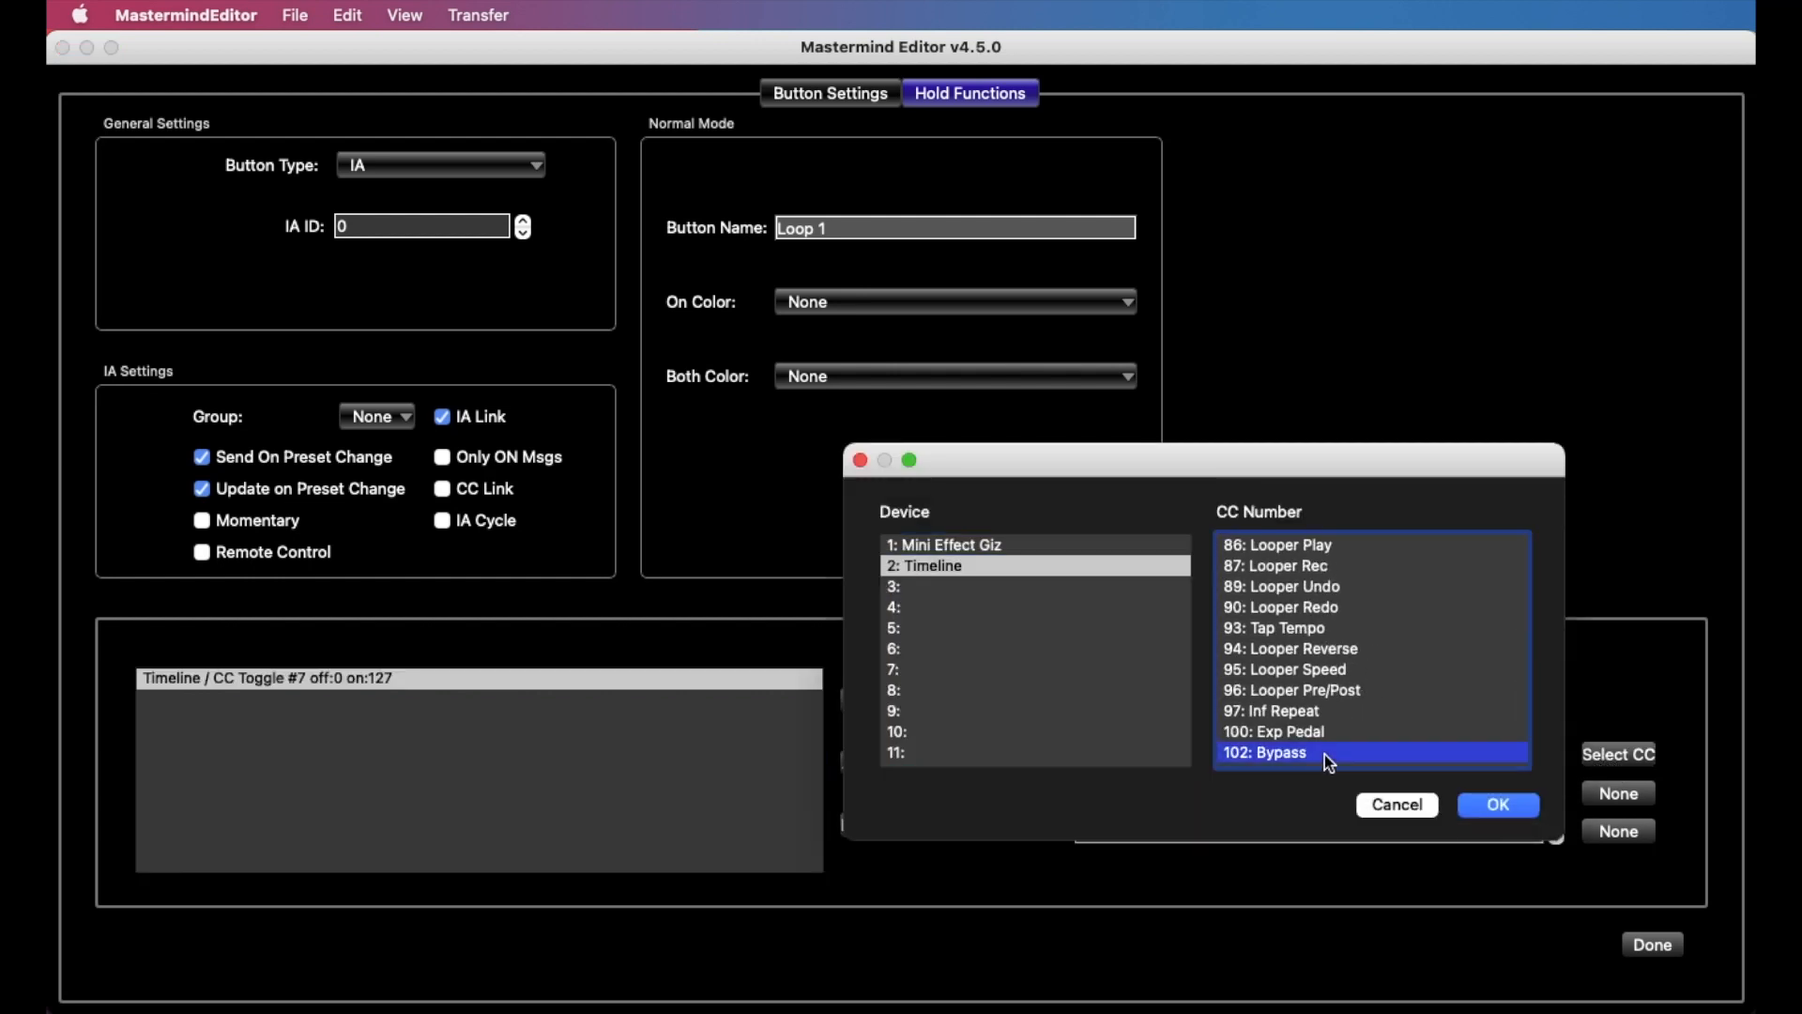
pyautogui.click(1482, 803)
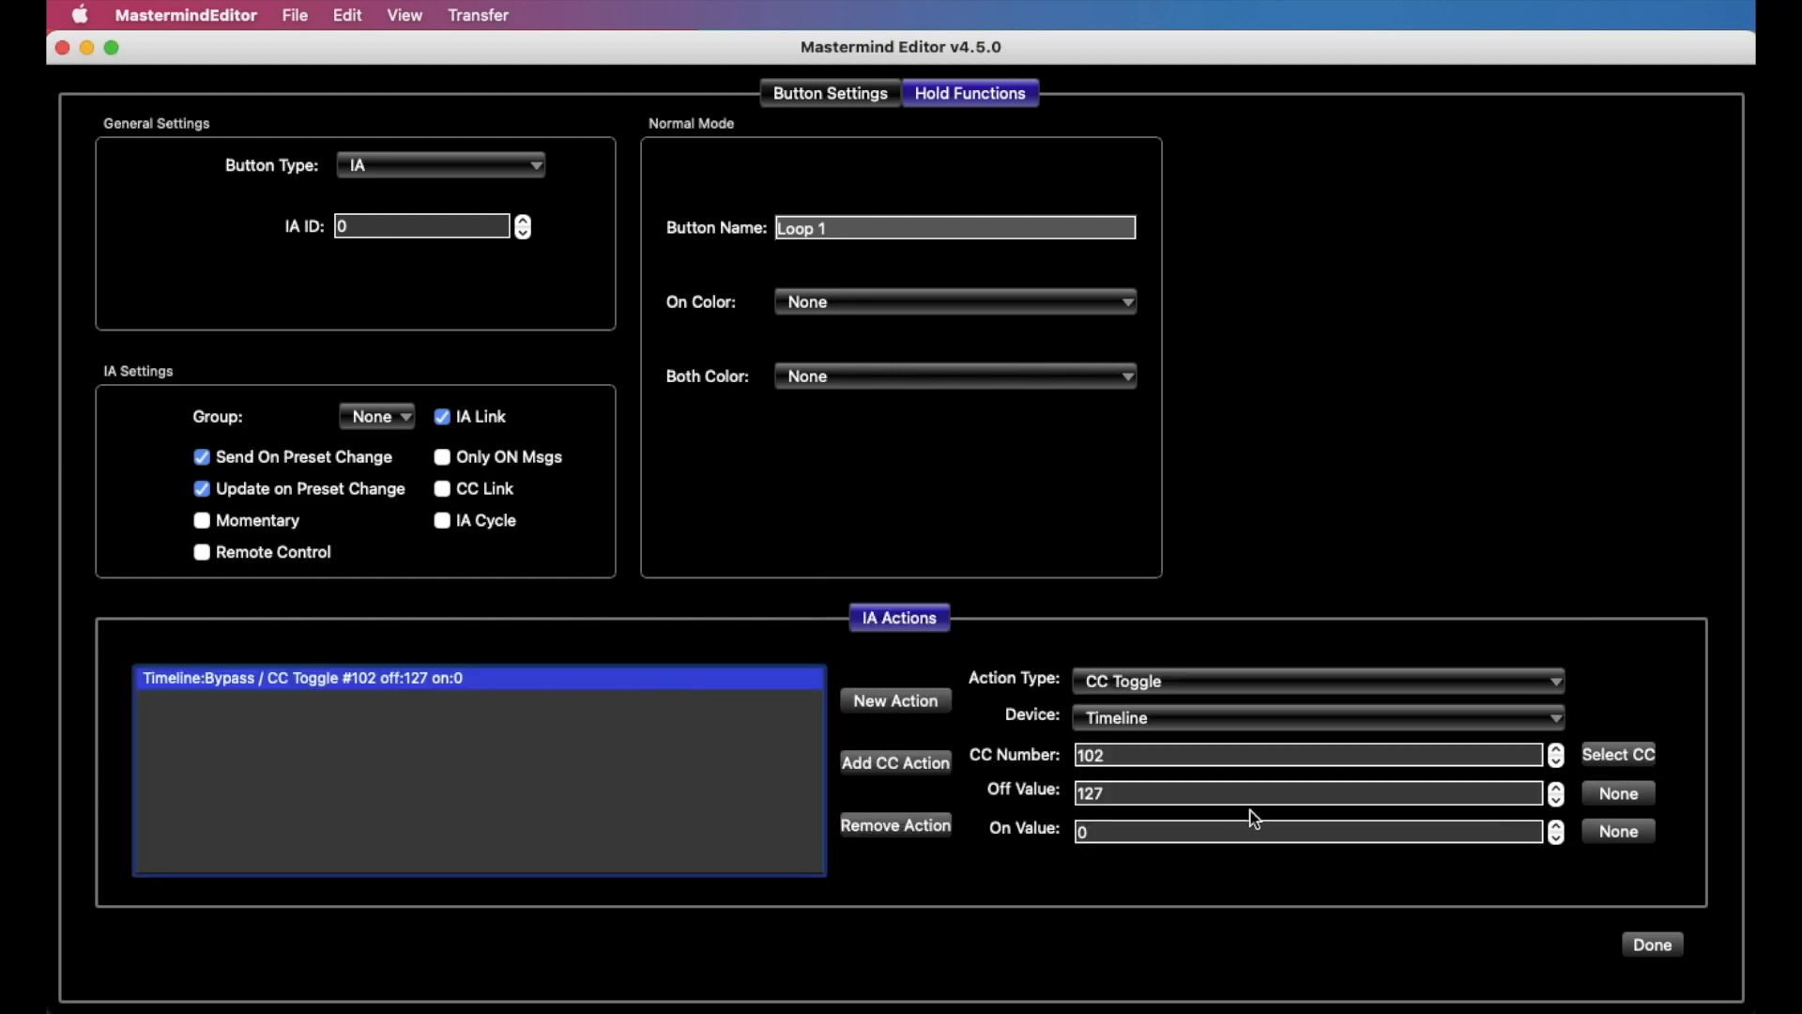
pyautogui.doubleClick(882, 230)
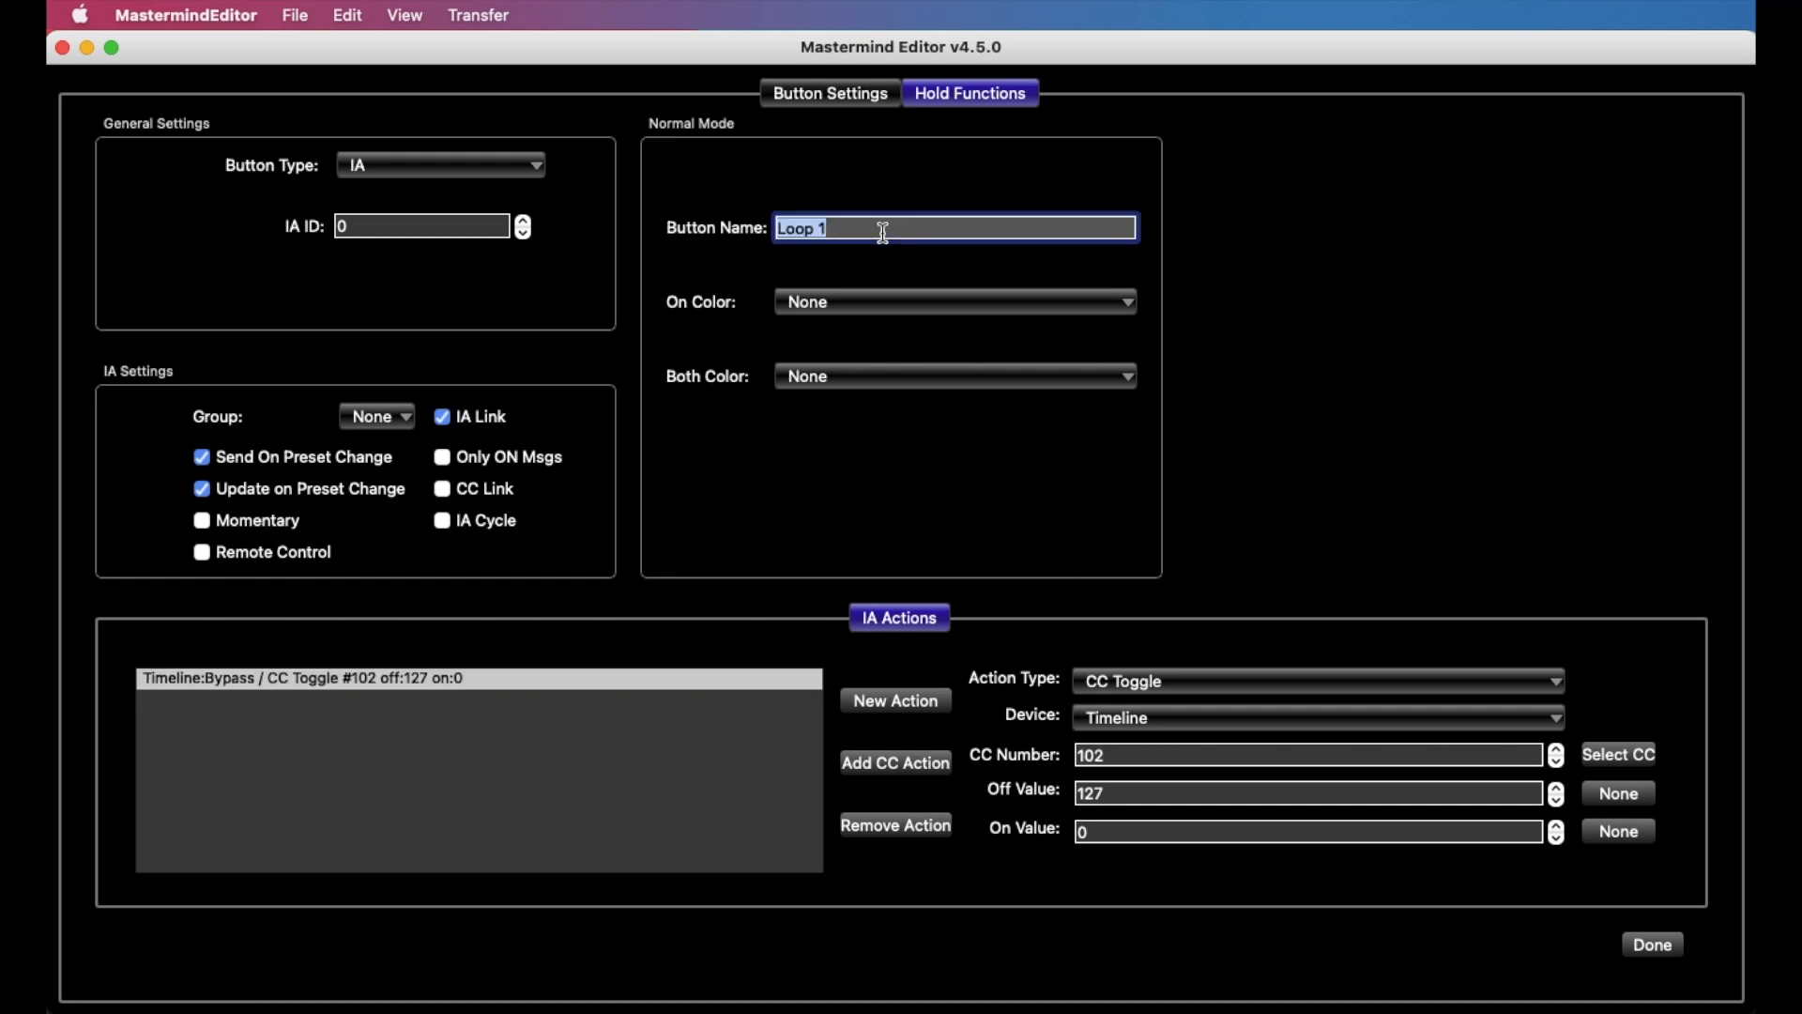
pyautogui.write('Timeline')
# Step: Set the Timeline hold function's On Color to White
pyautogui.click(842, 93)
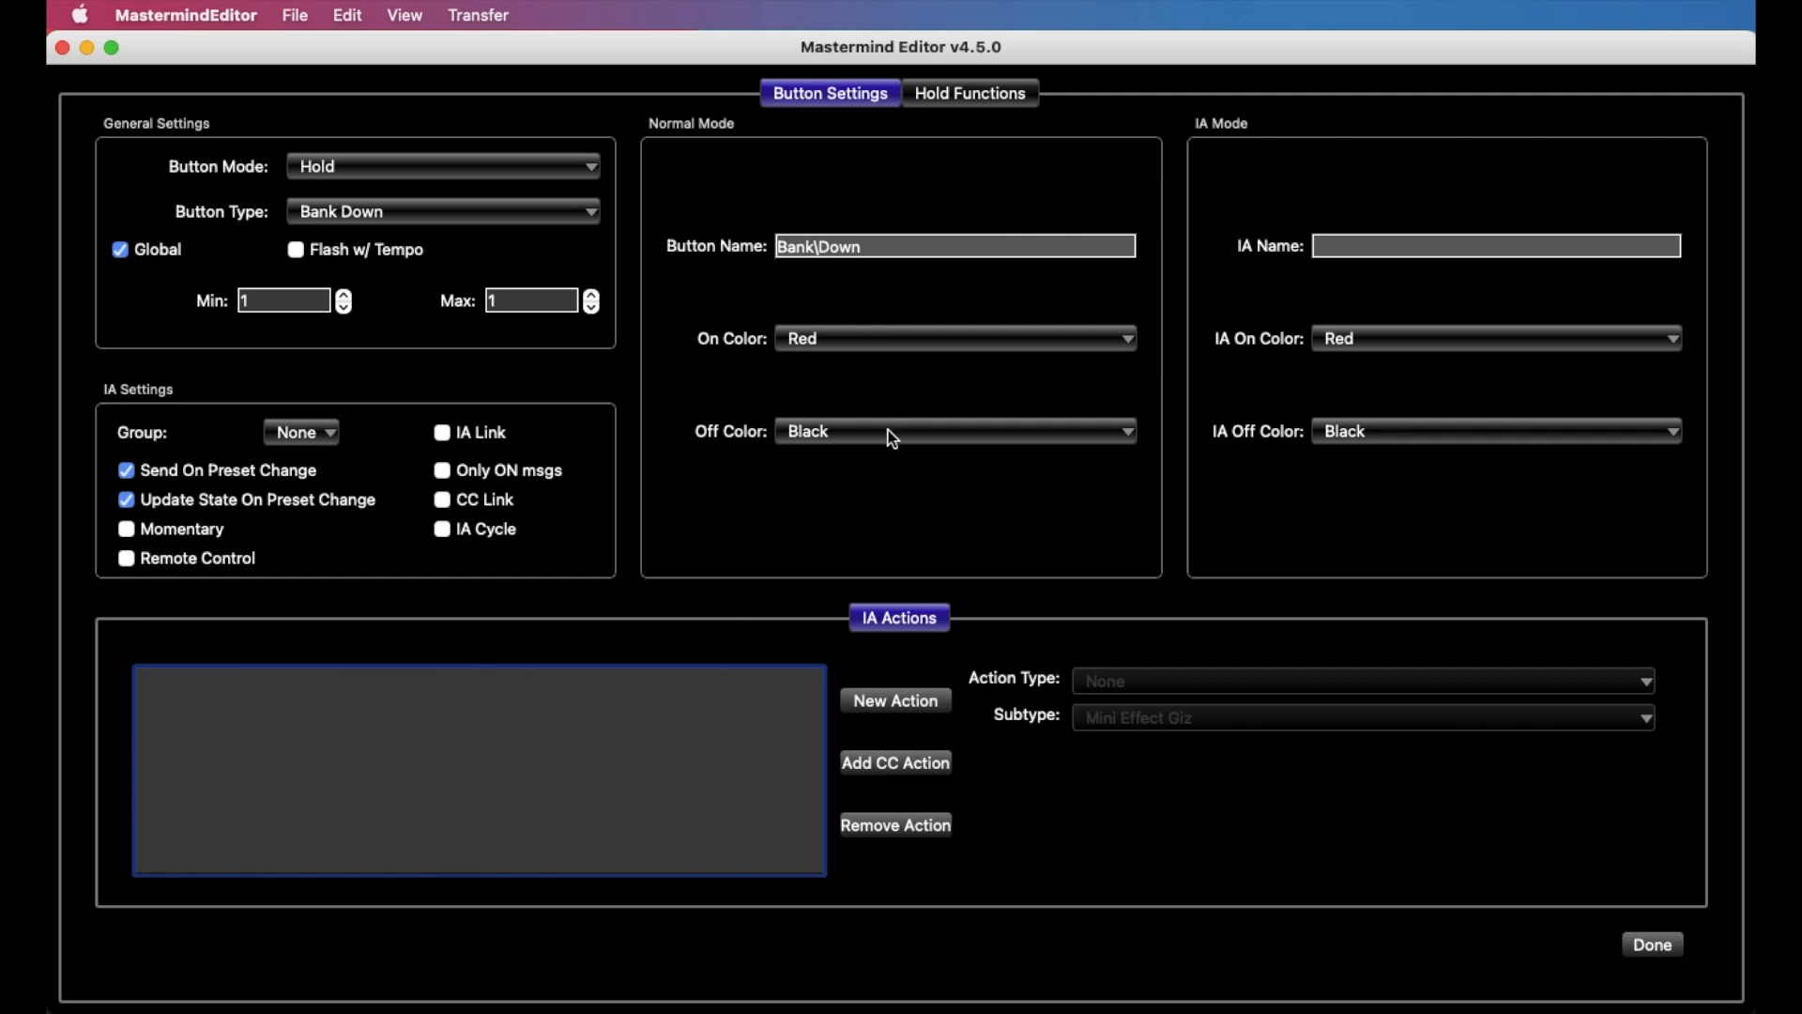
pyautogui.click(970, 100)
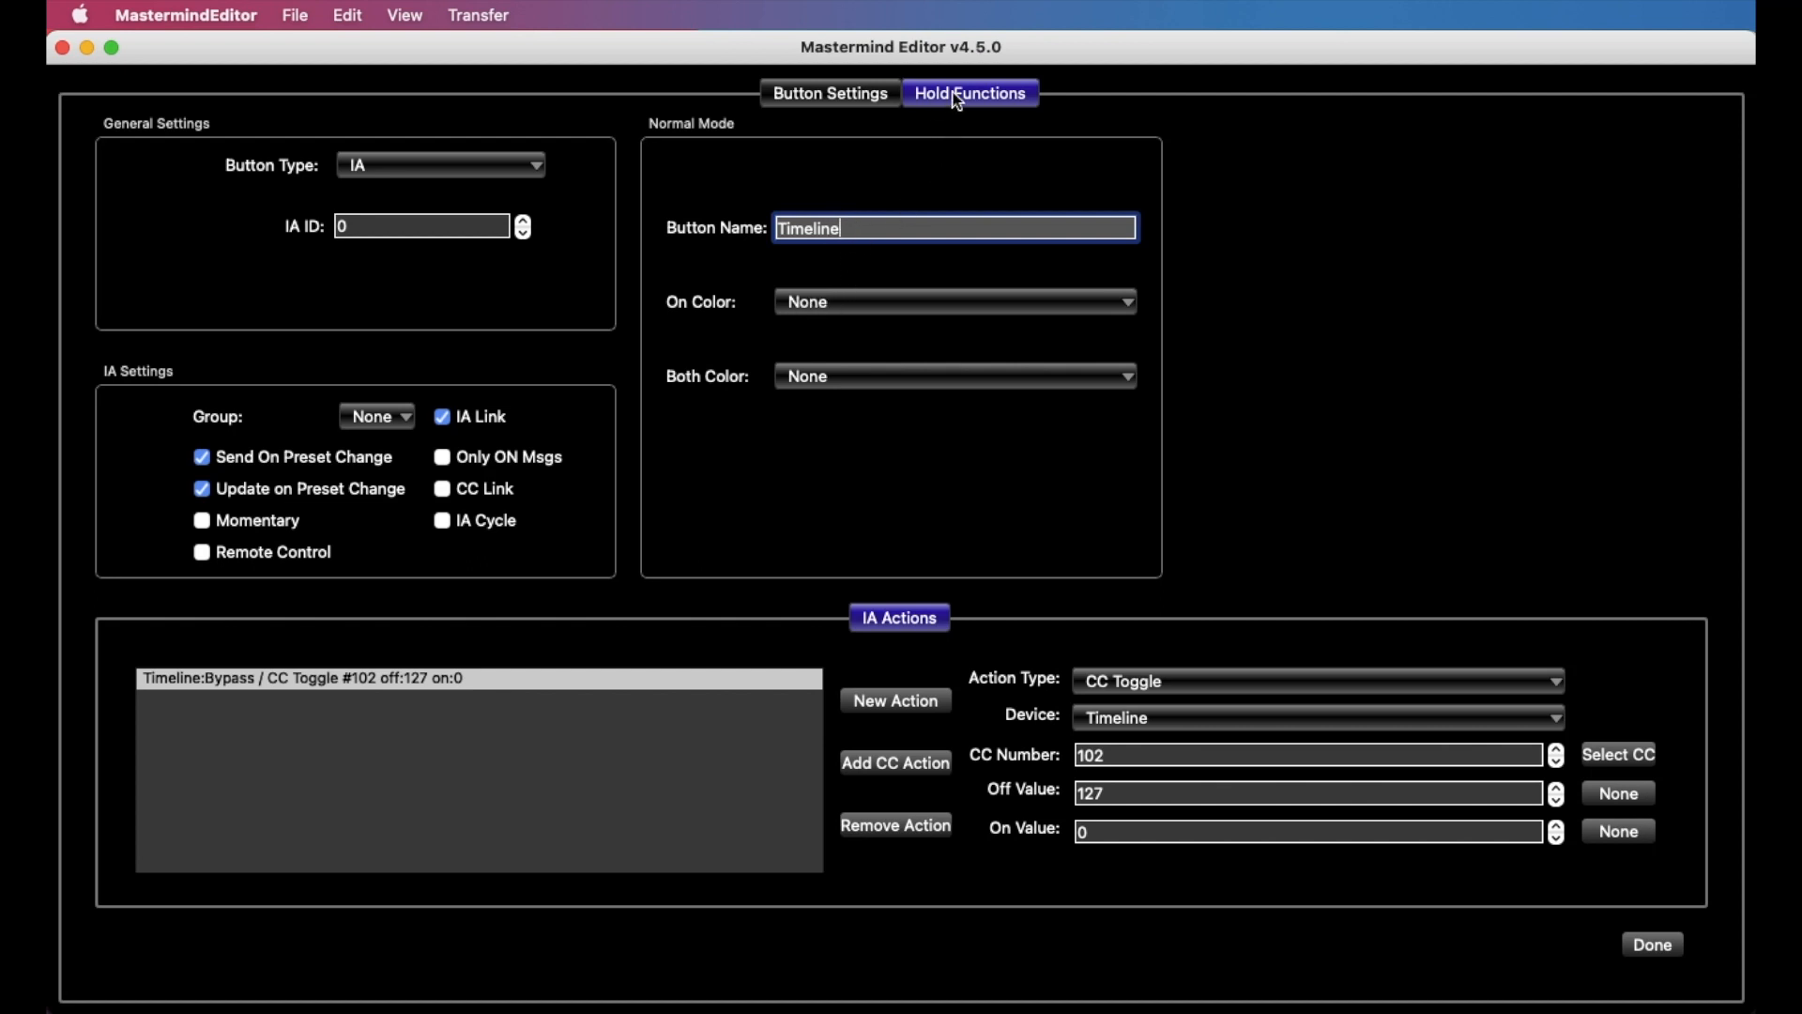
pyautogui.click(882, 302)
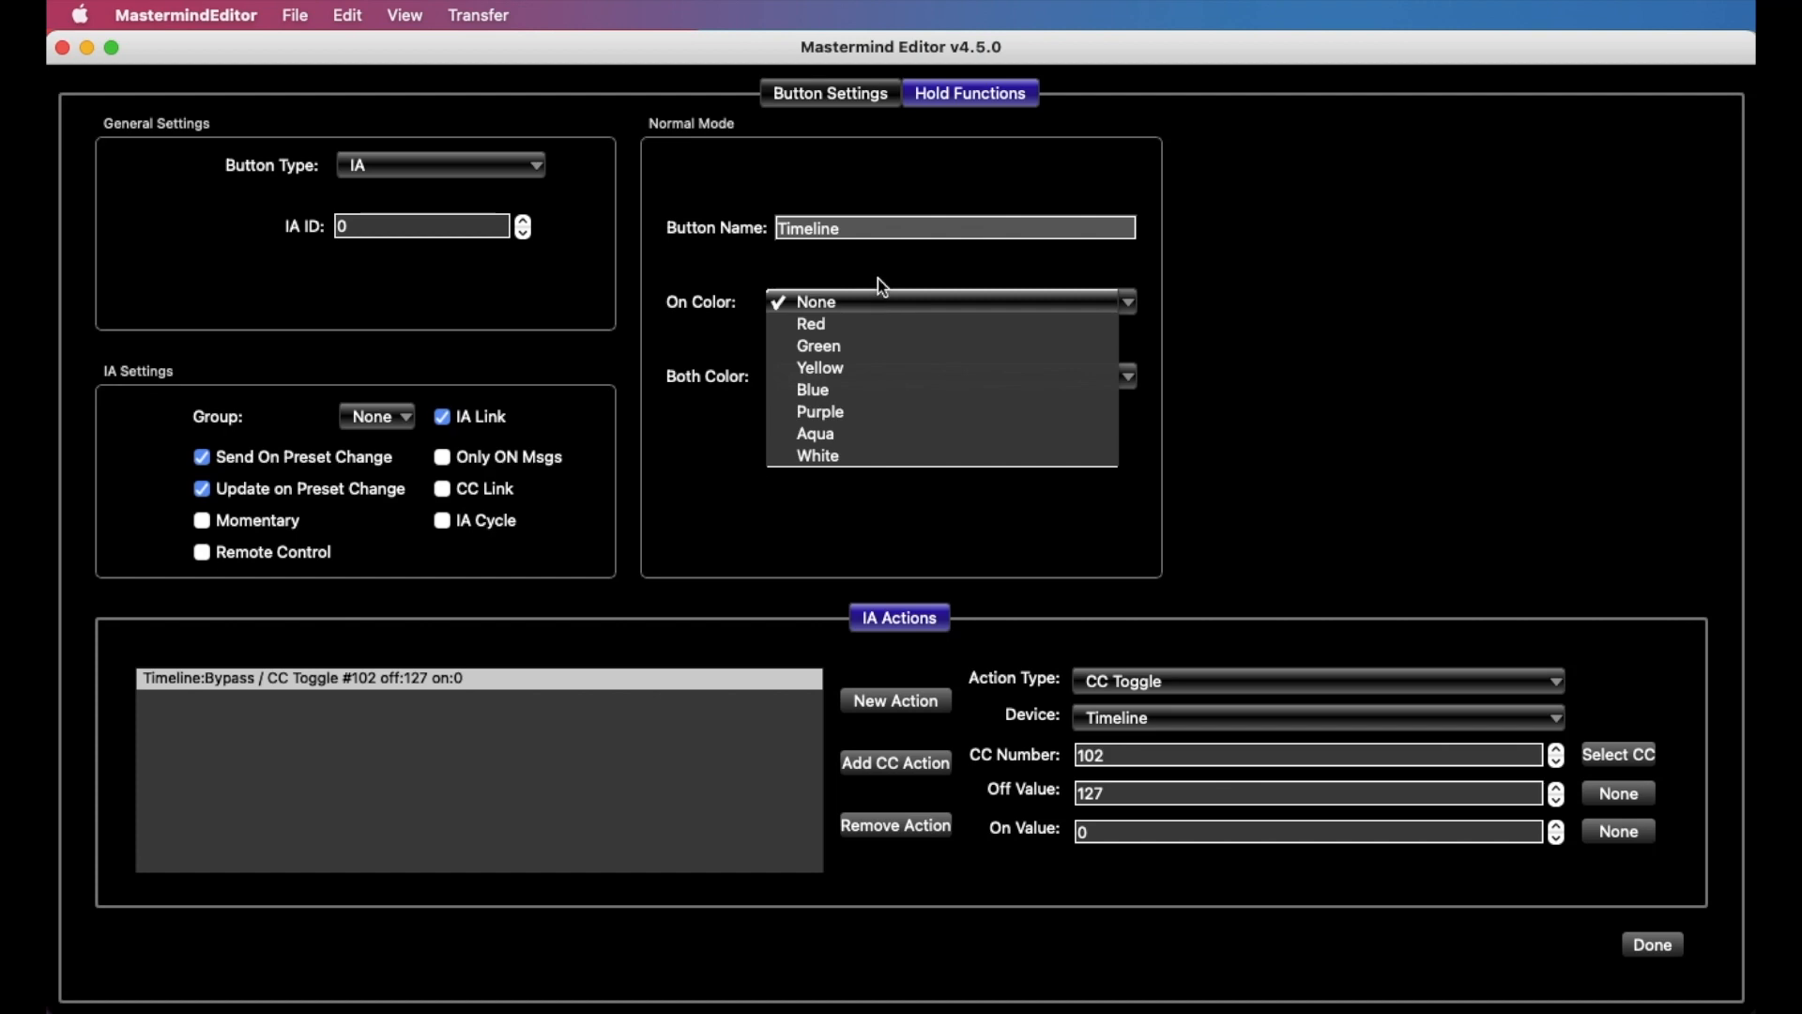
pyautogui.click(869, 455)
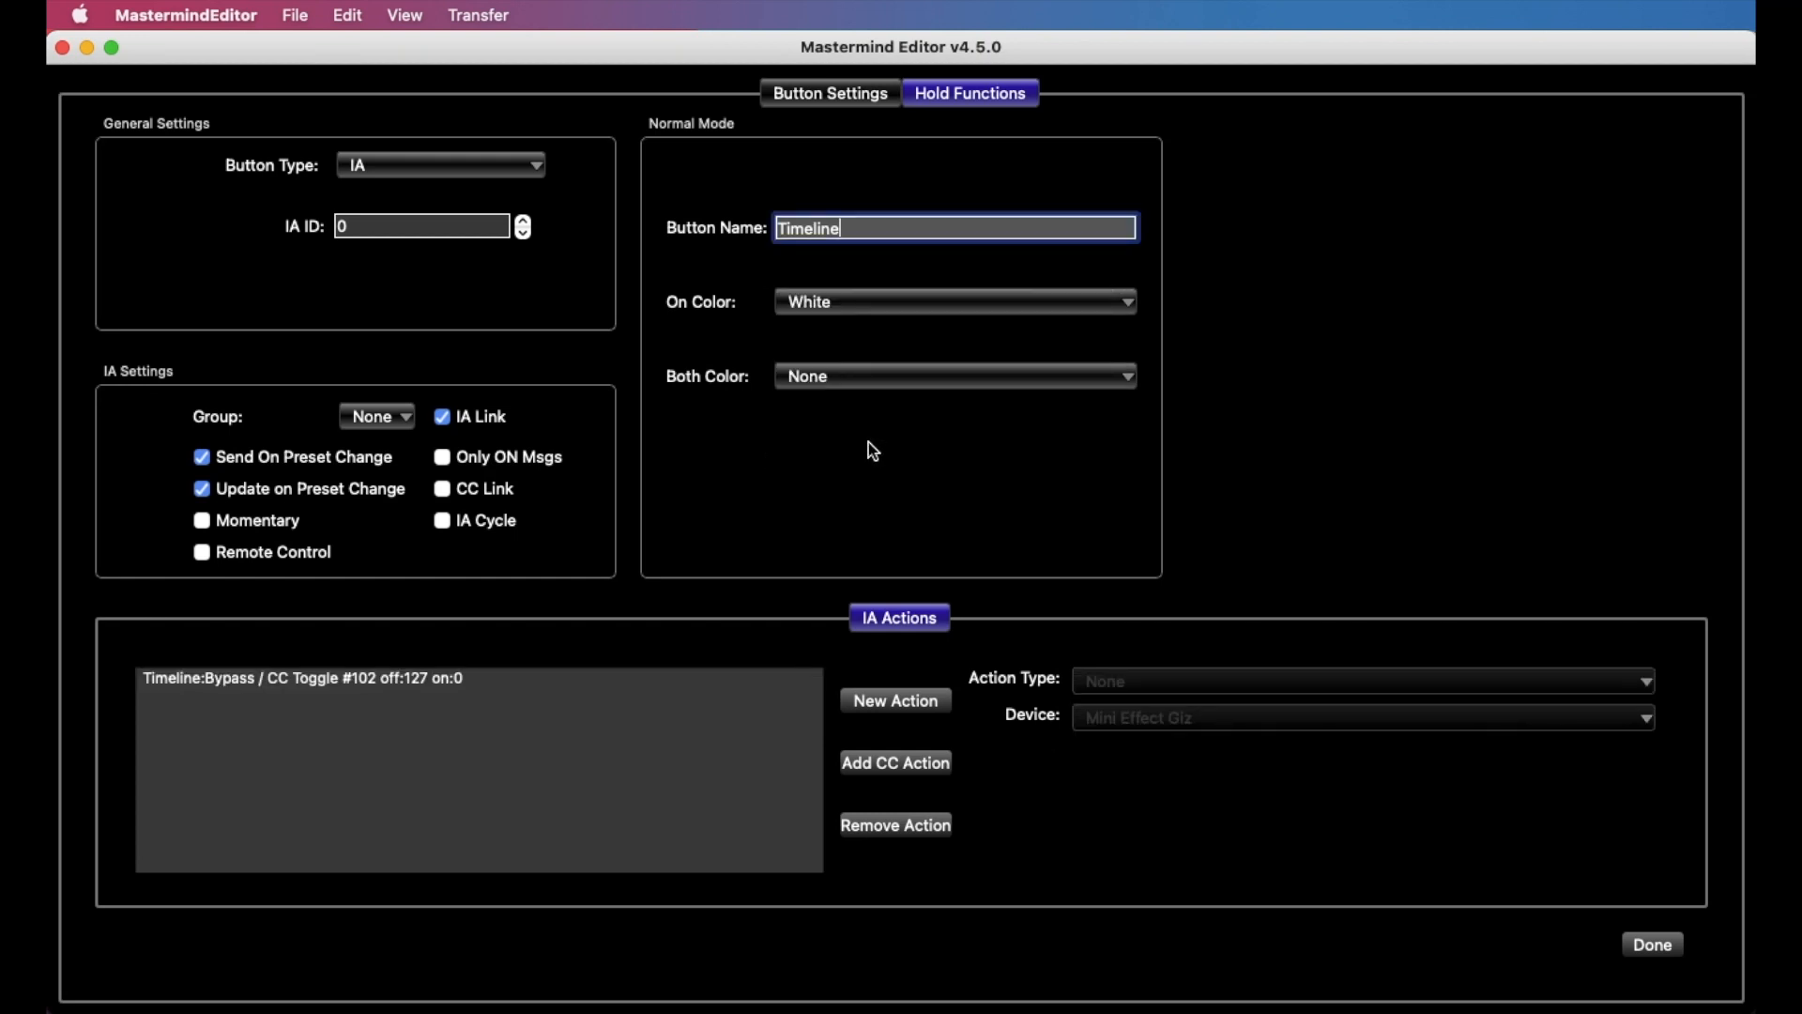
pyautogui.click(846, 299)
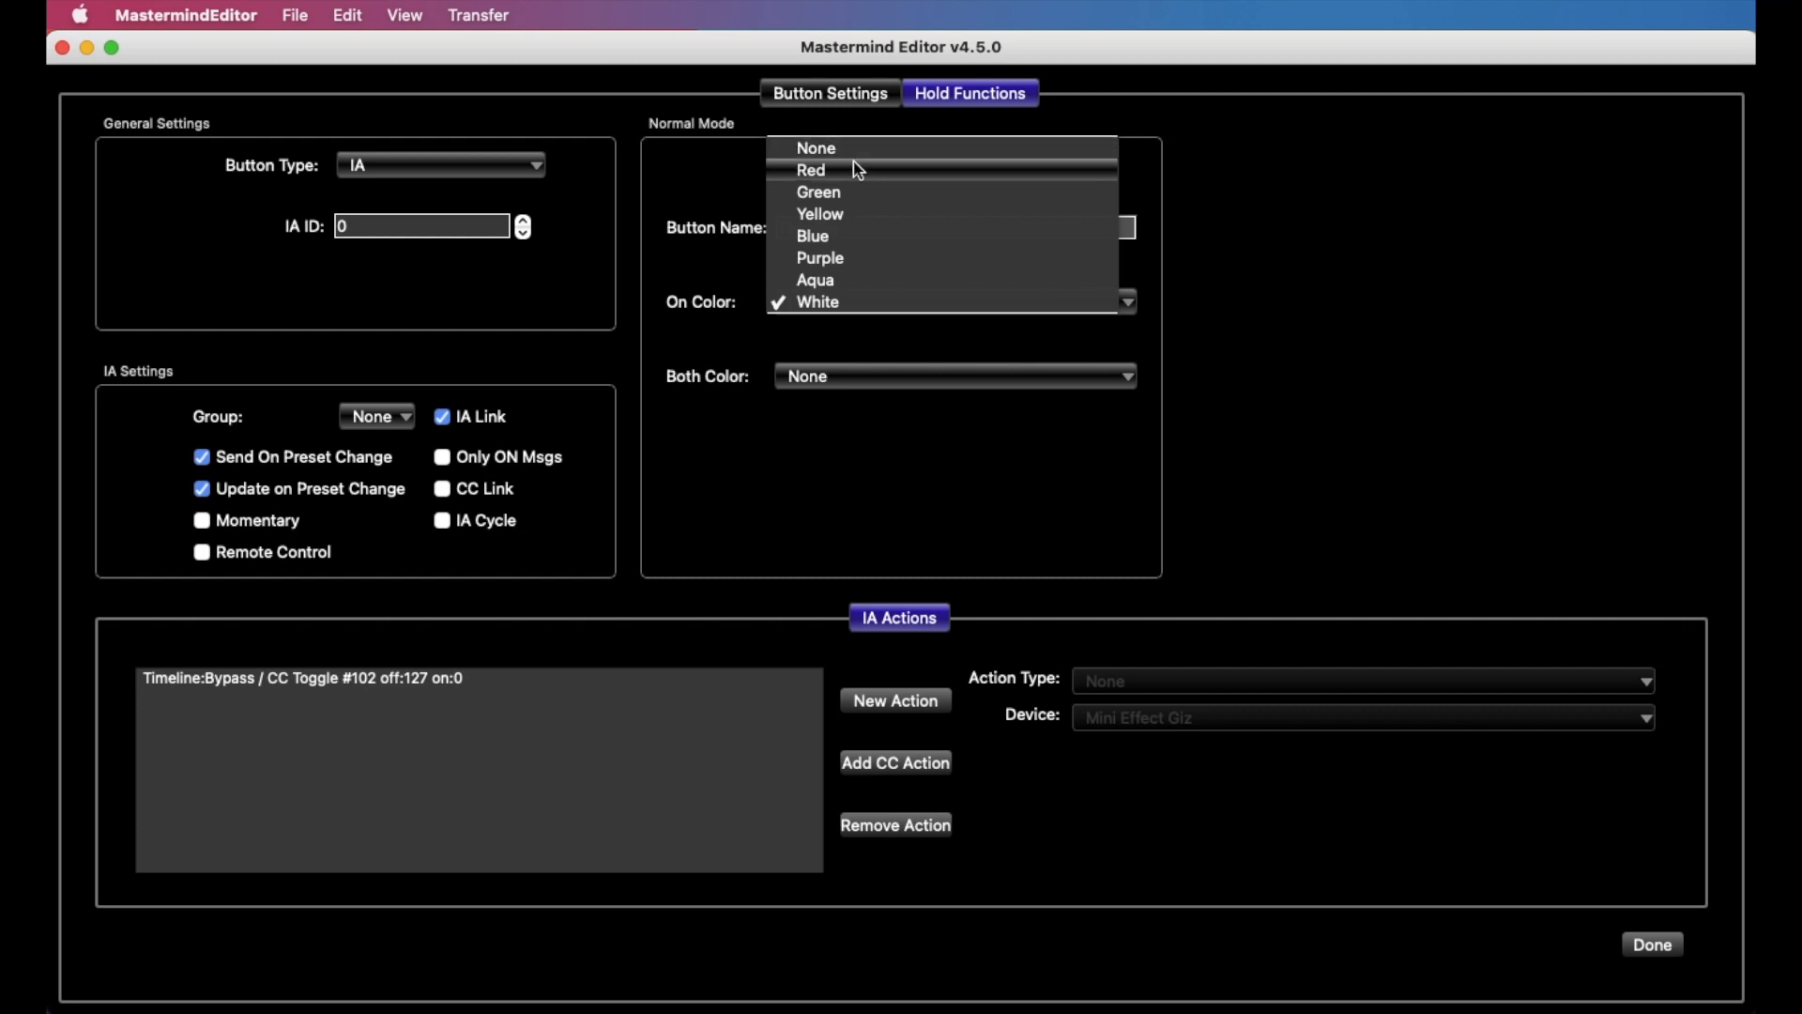
# Step: Keep White, compare normal and hold settings, then close the editor with Done
pyautogui.click(832, 300)
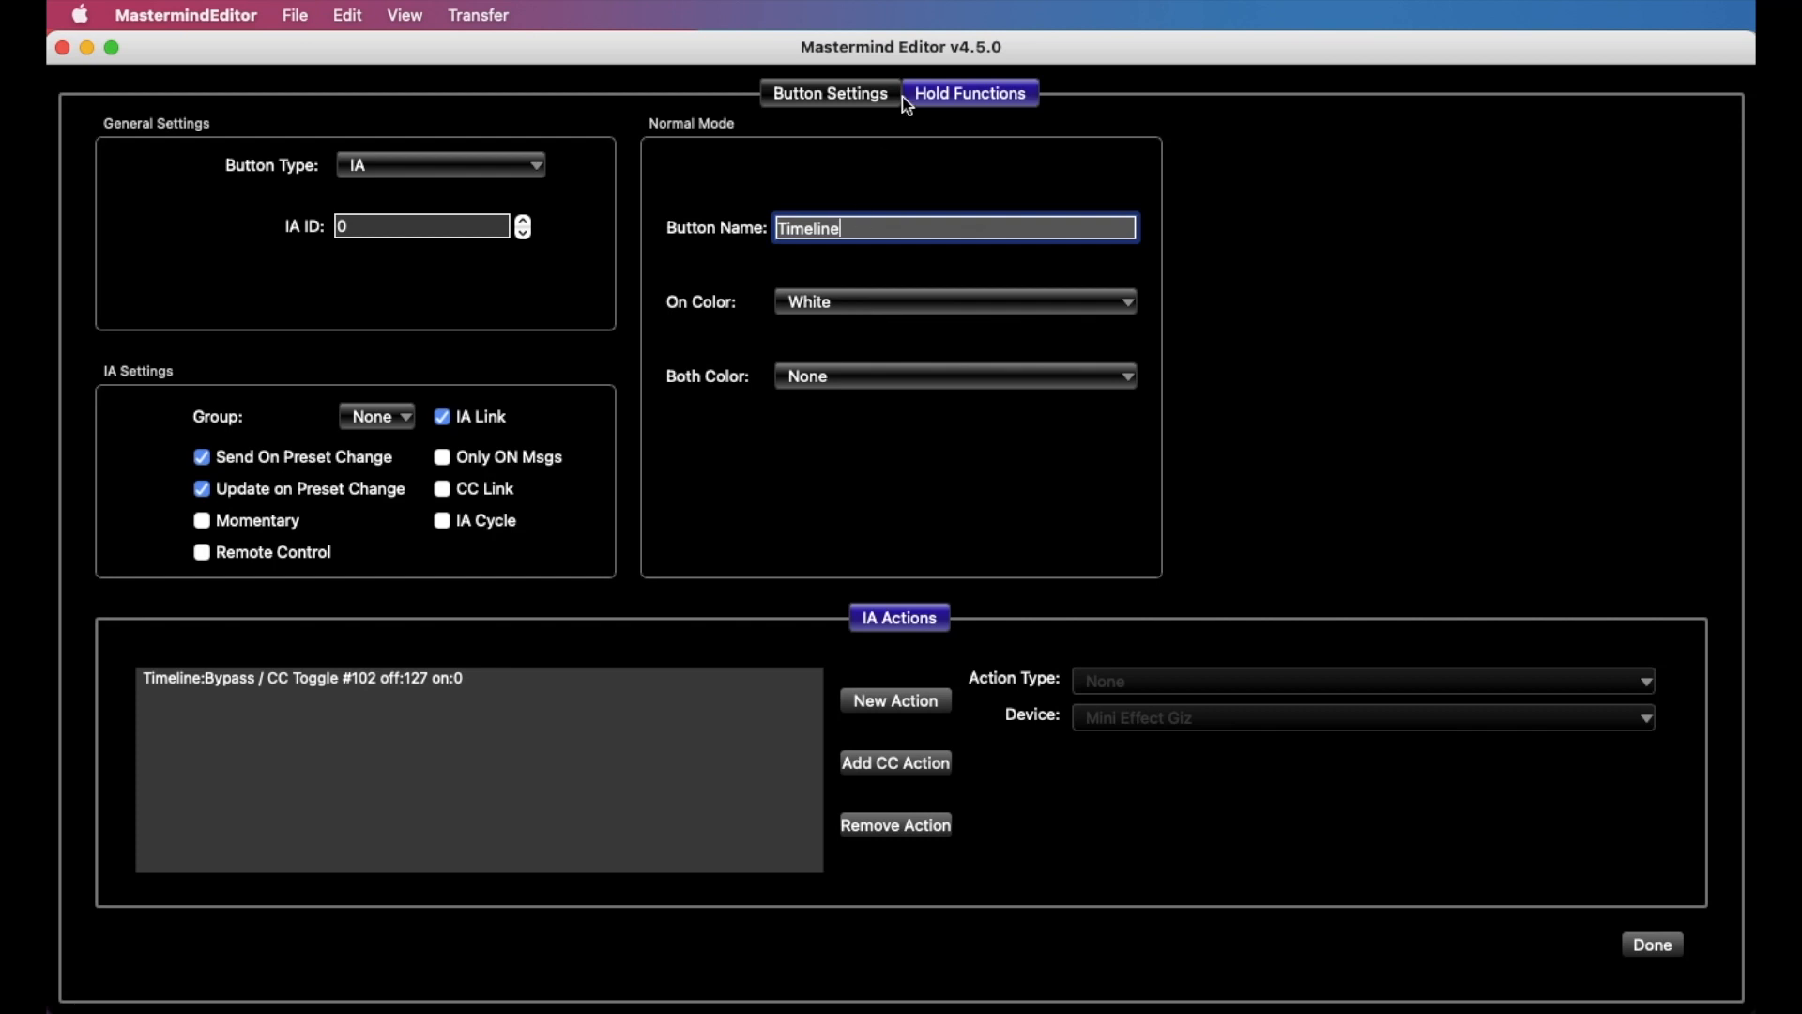
pyautogui.click(853, 99)
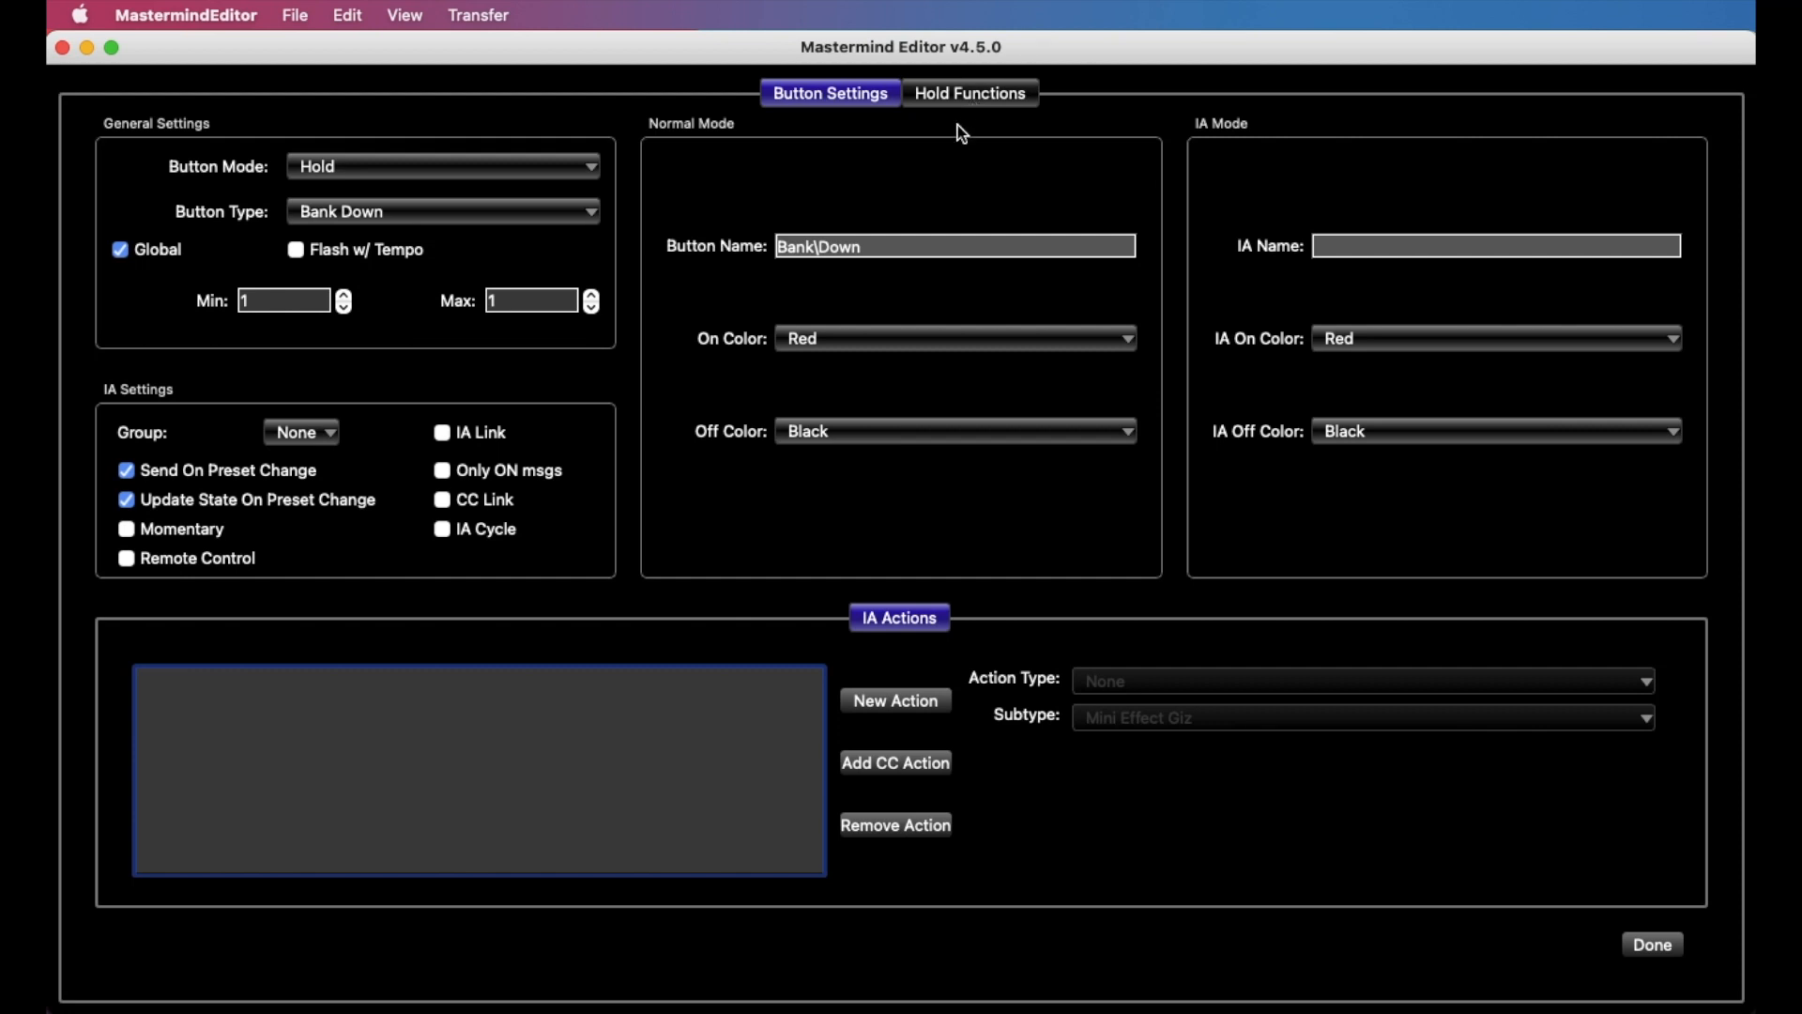
pyautogui.click(958, 94)
pyautogui.click(841, 91)
pyautogui.click(950, 99)
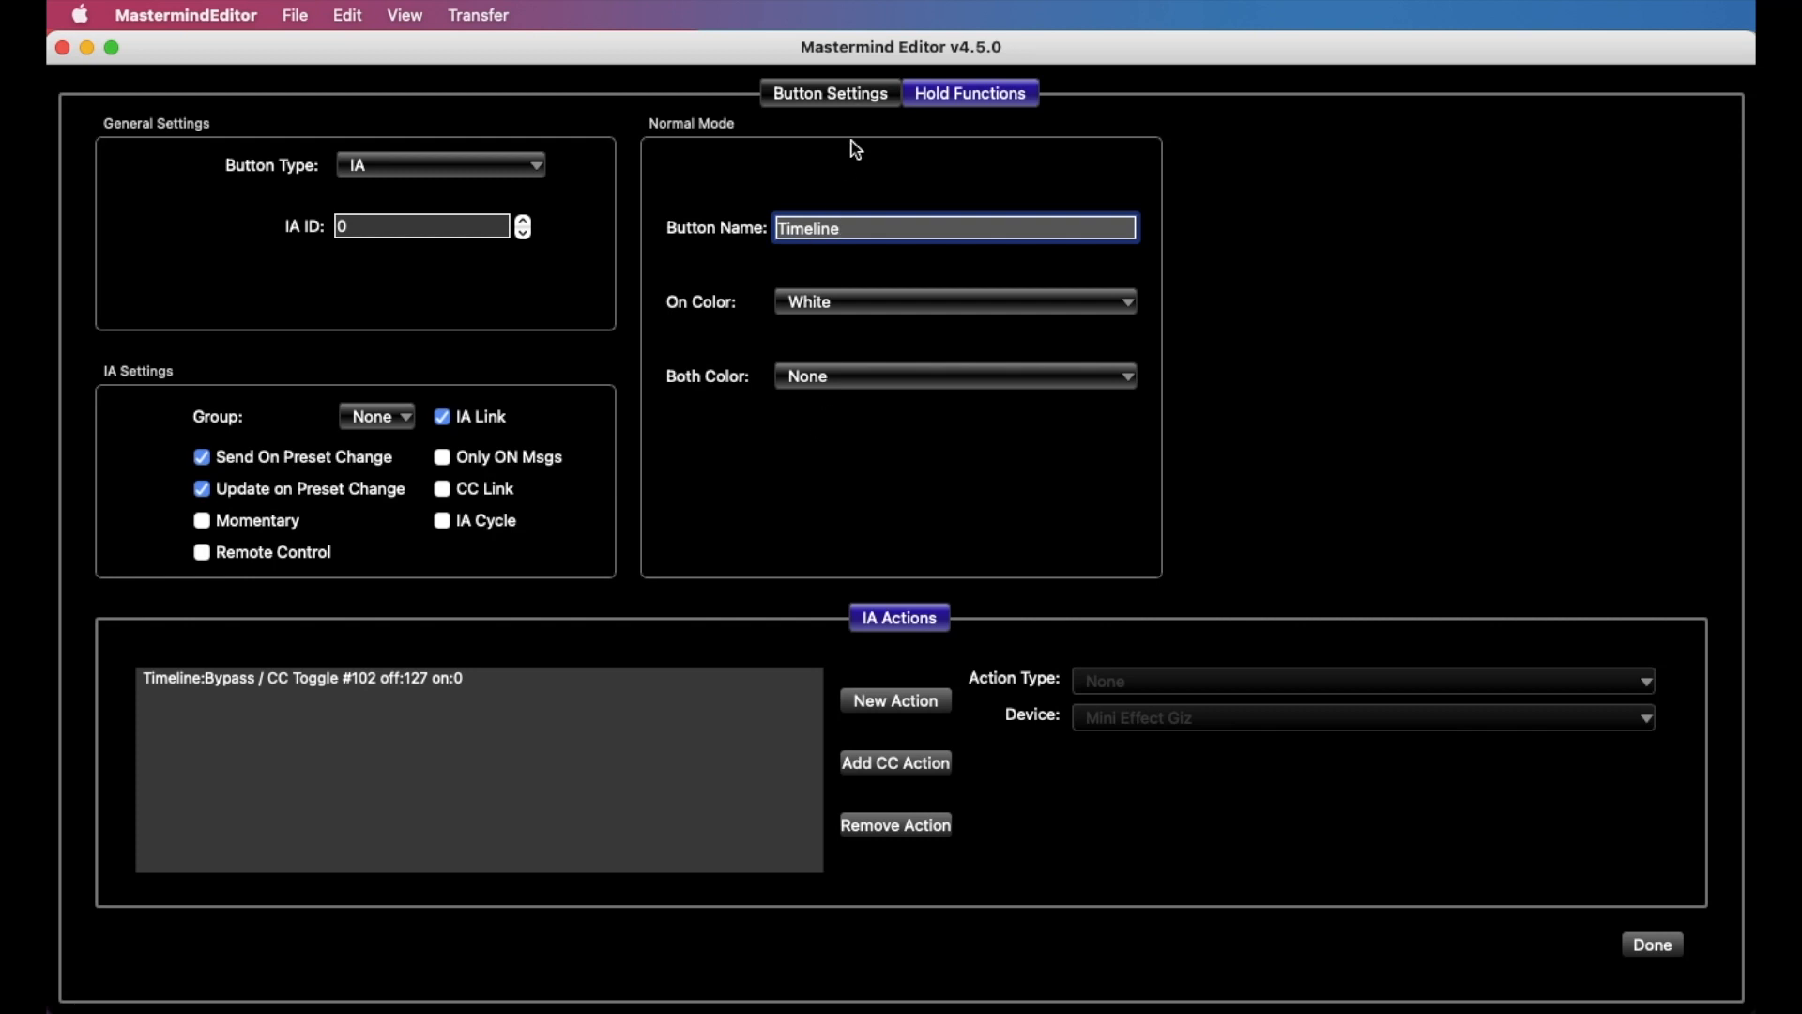
pyautogui.click(849, 97)
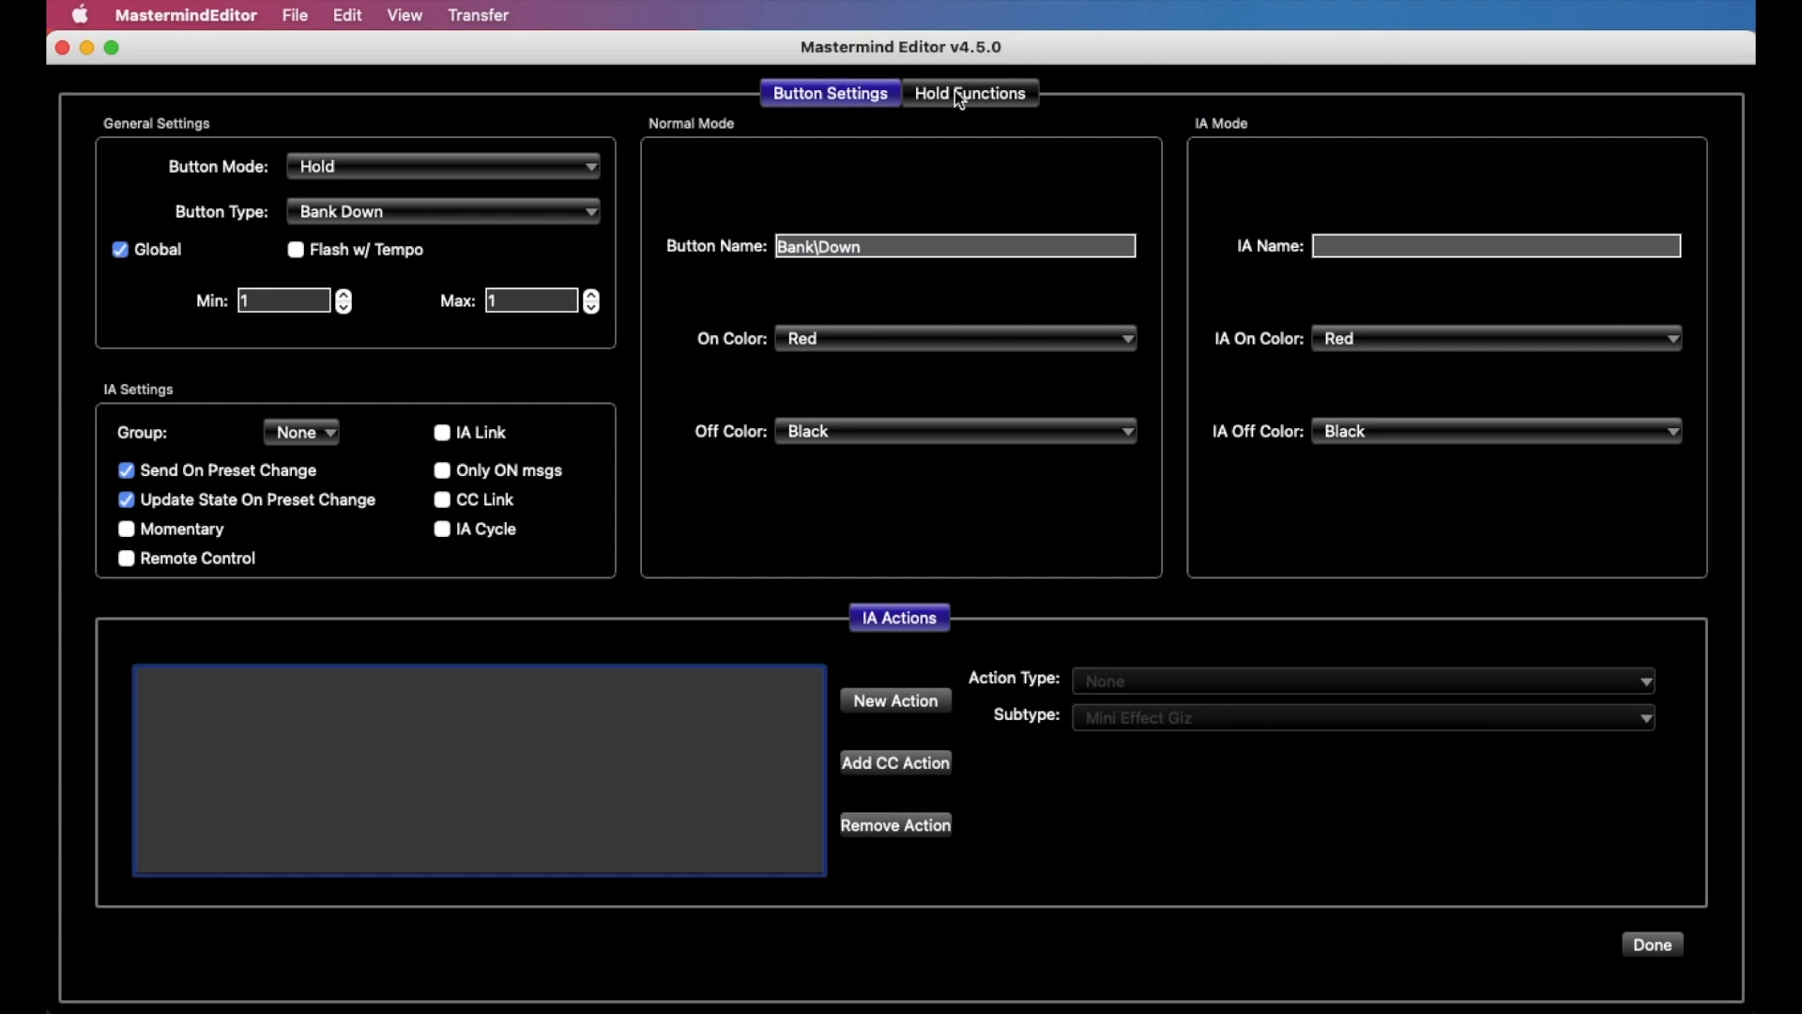
pyautogui.click(1657, 945)
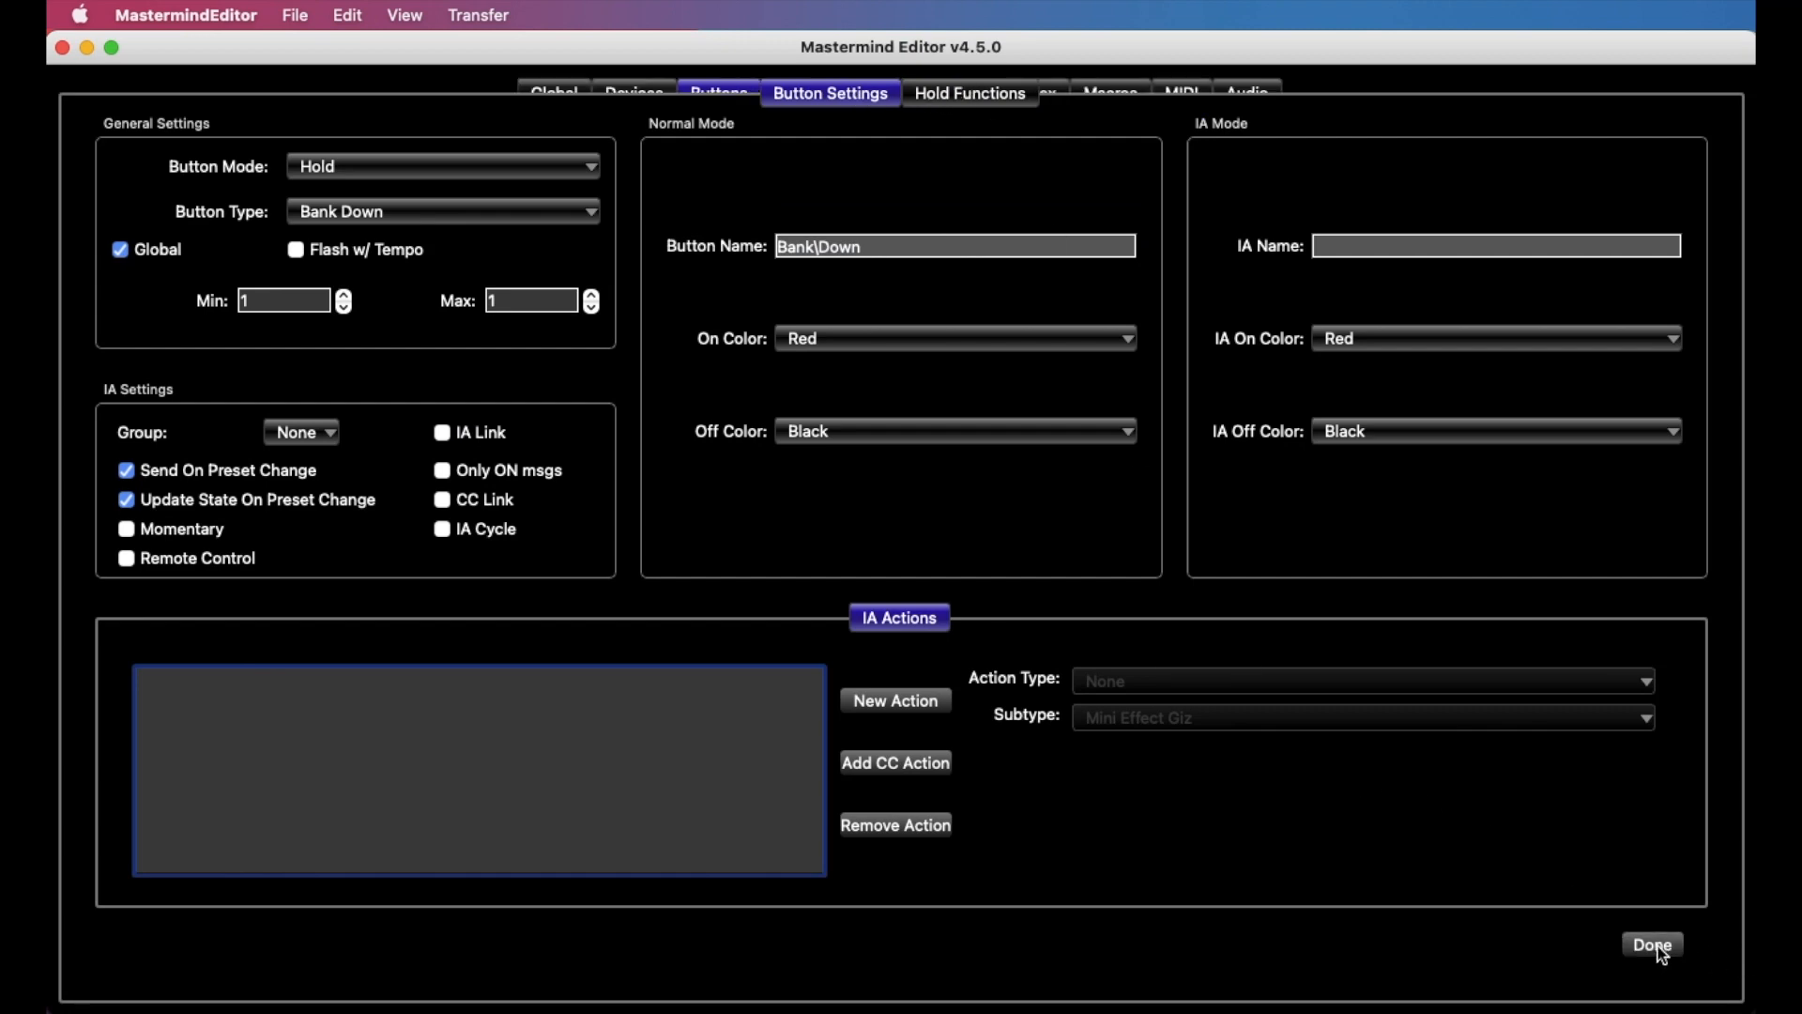
# Step: Store the Bank switch engaged as Timeline in Preset 2
pyautogui.click(799, 93)
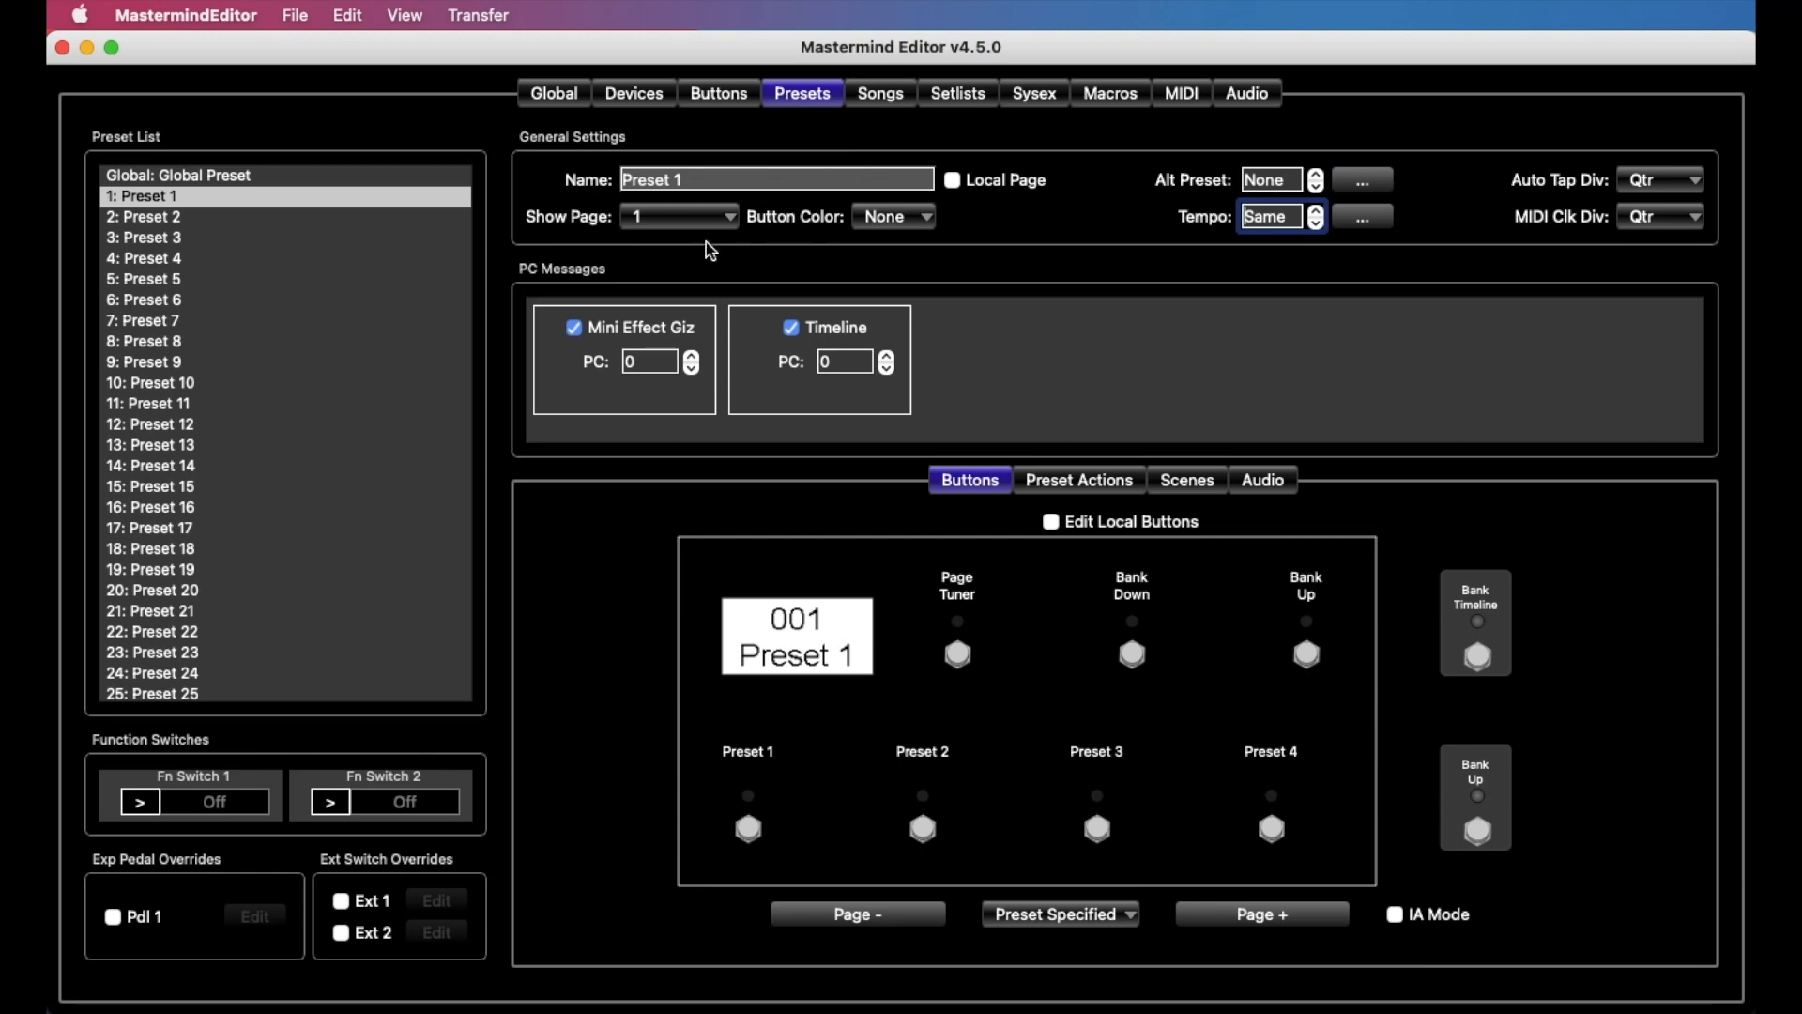
pyautogui.click(275, 218)
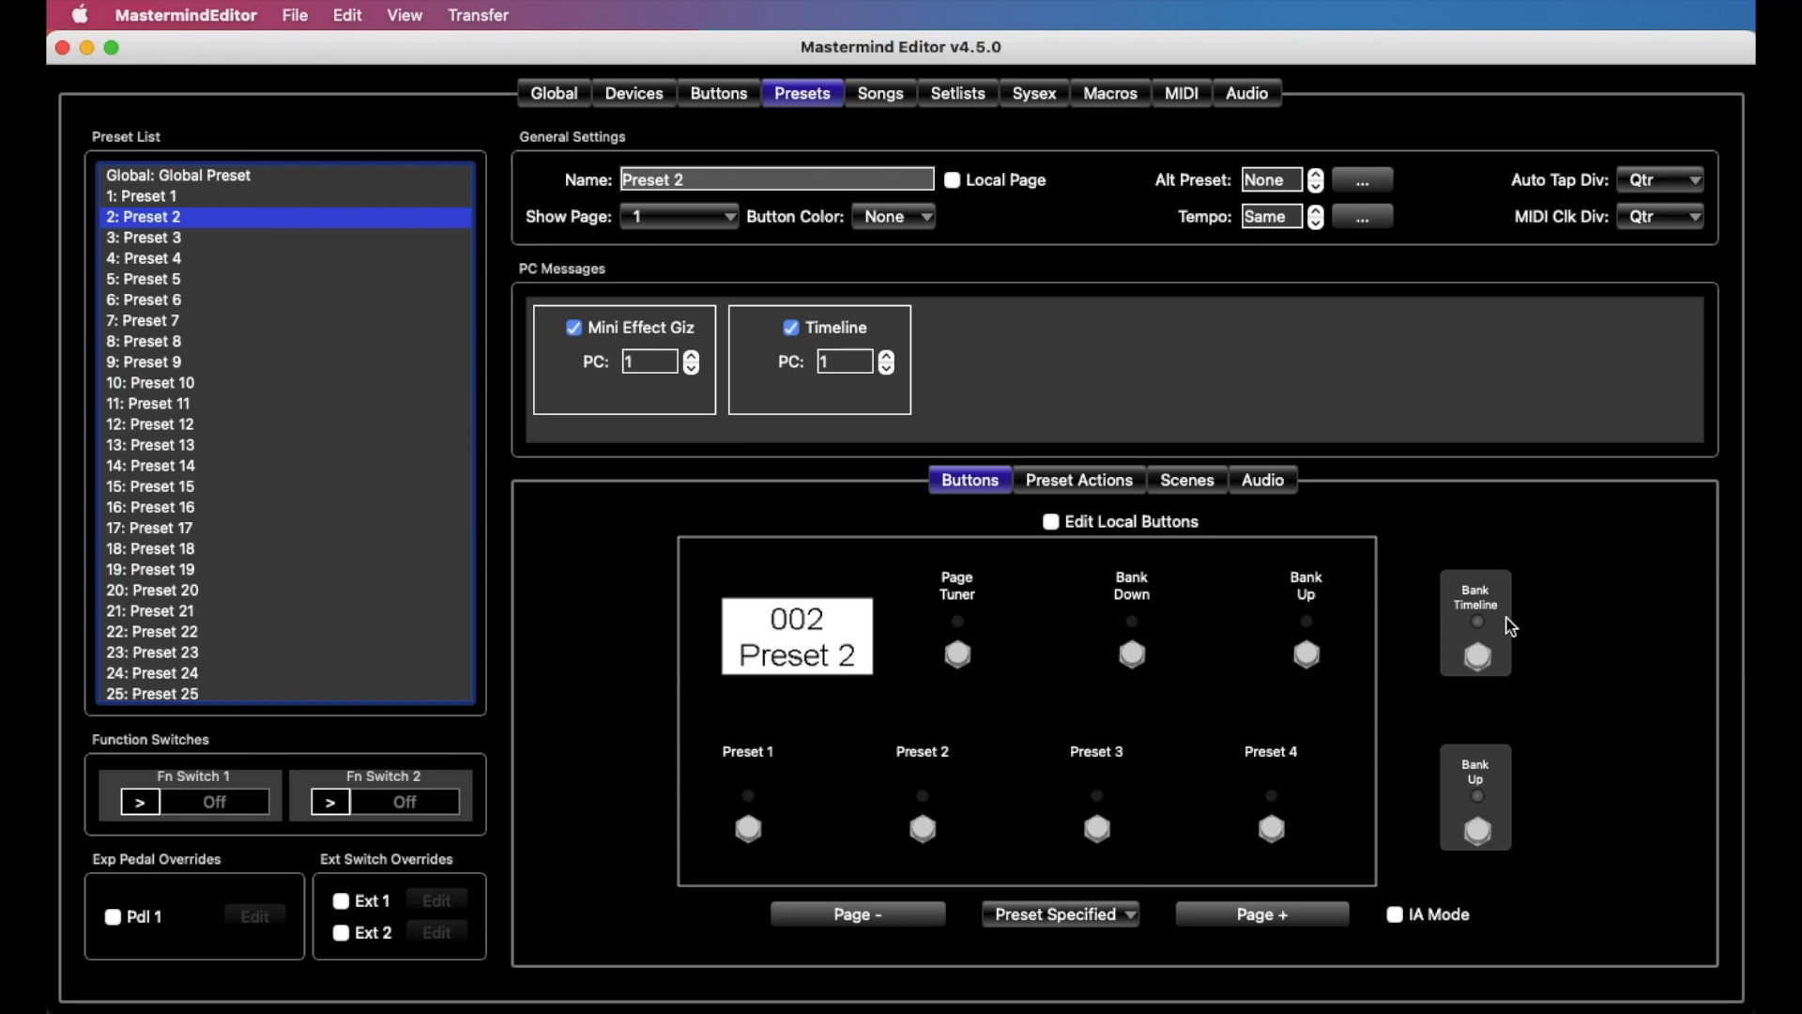
pyautogui.click(1508, 623)
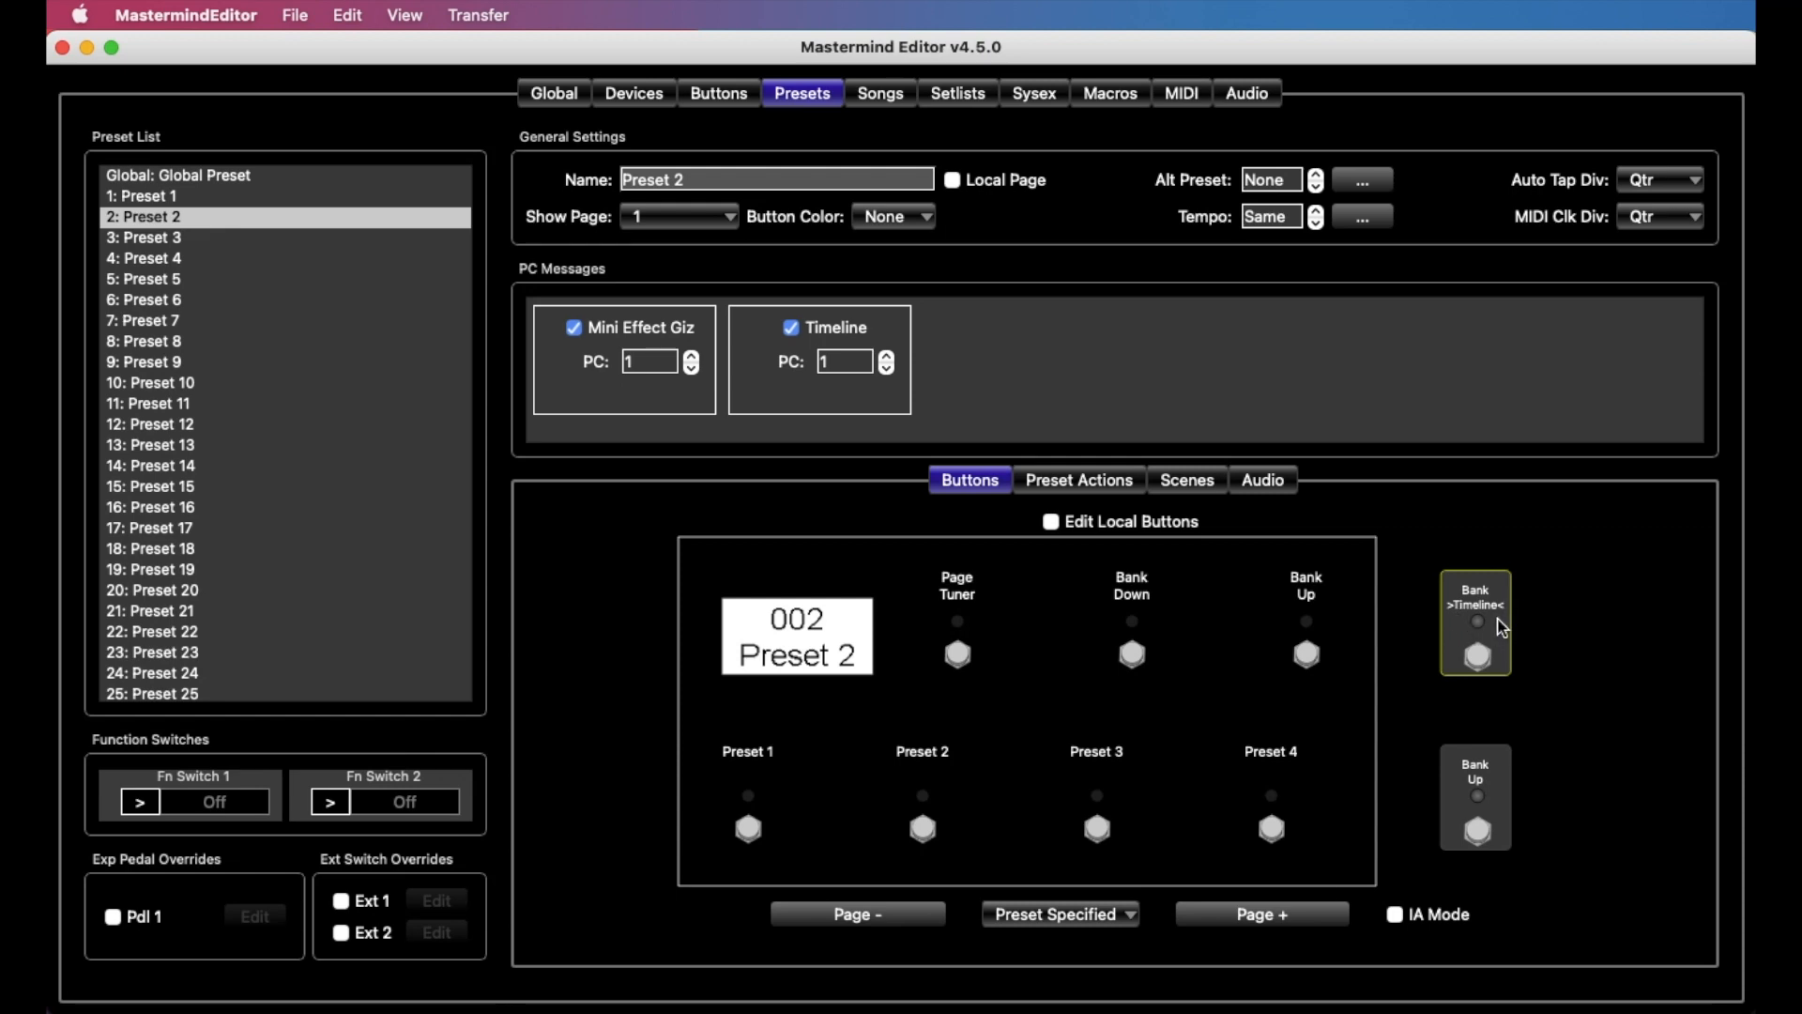
# Step: Compare the stored switch states across Presets 1, 2 and 3
pyautogui.click(222, 240)
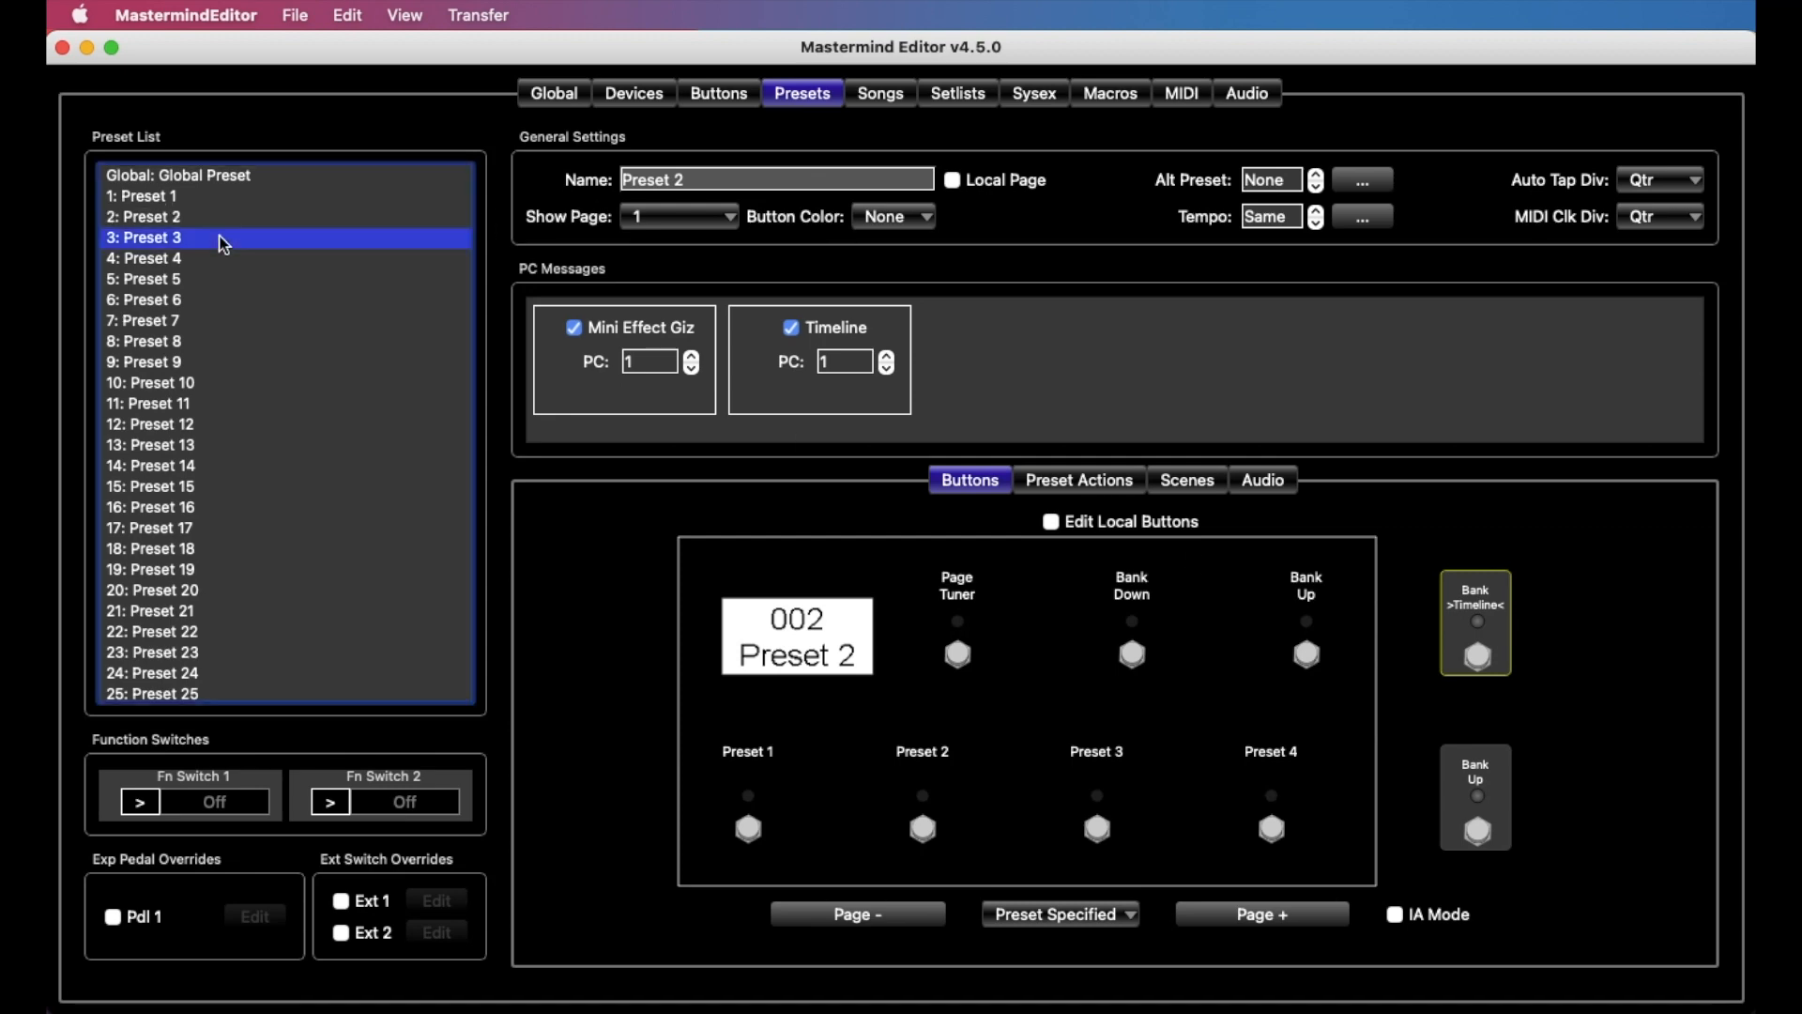
pyautogui.click(214, 198)
pyautogui.click(213, 237)
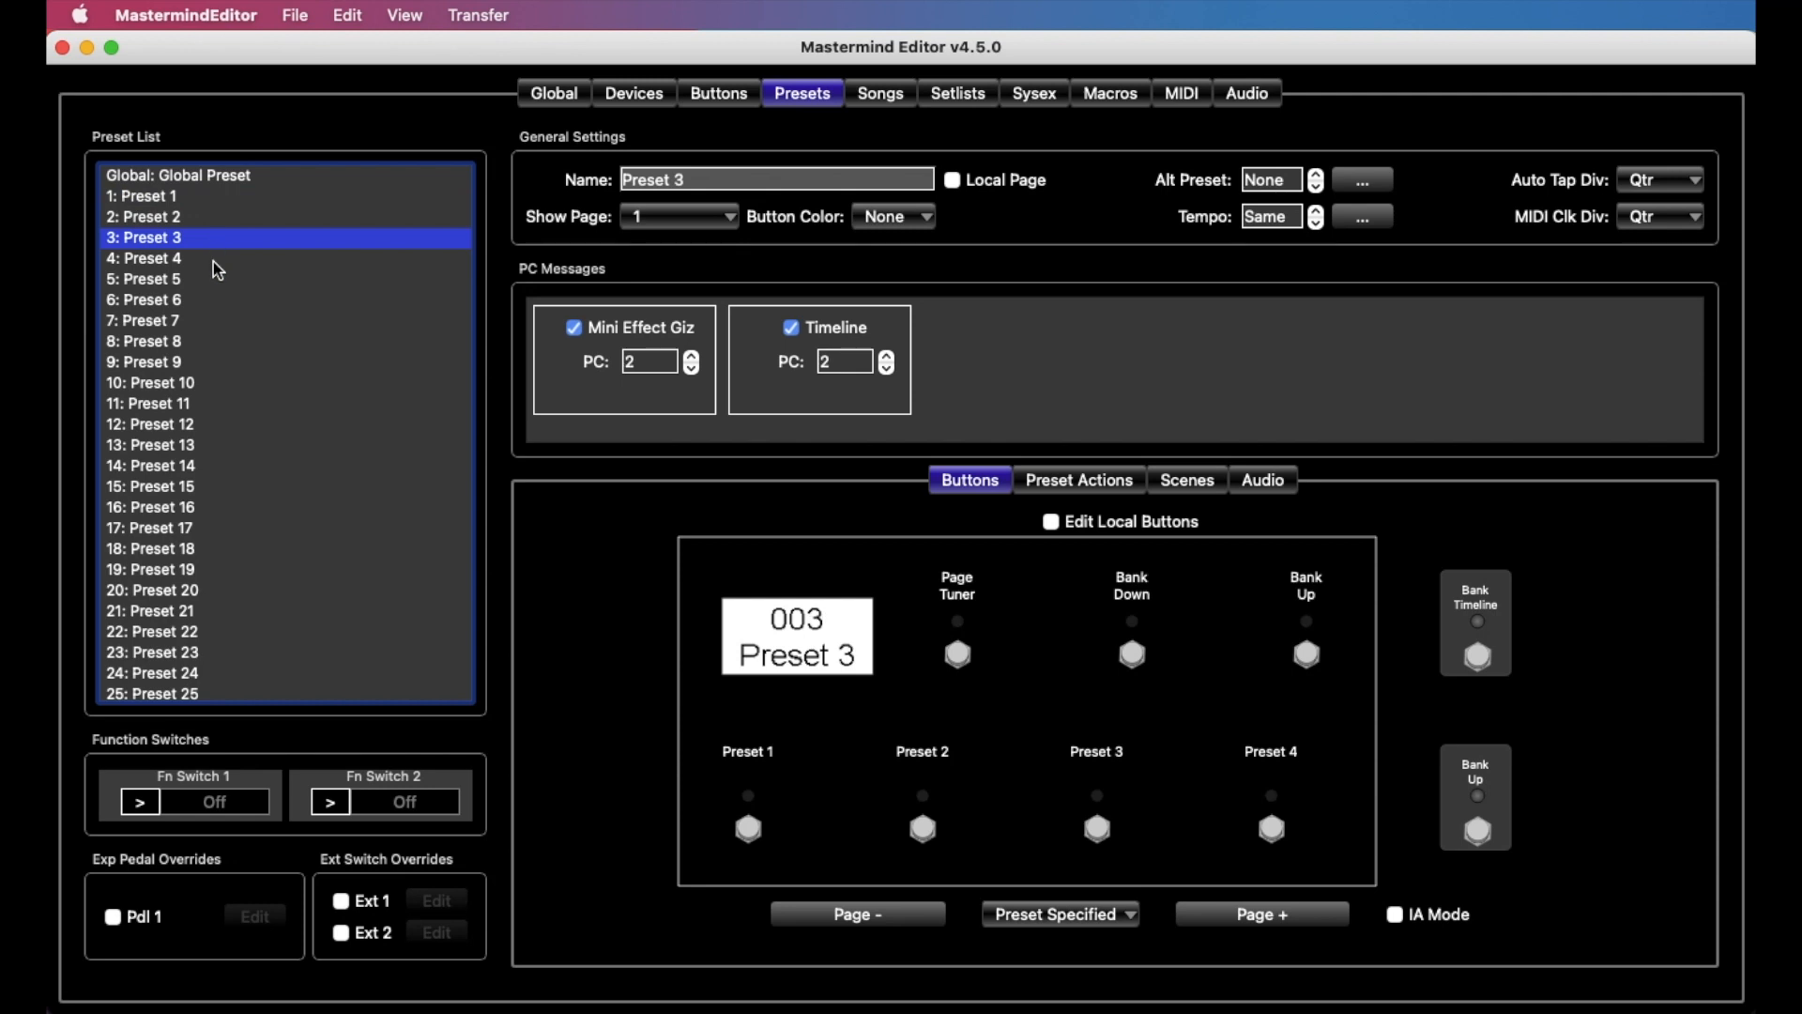
pyautogui.click(218, 281)
pyautogui.click(218, 219)
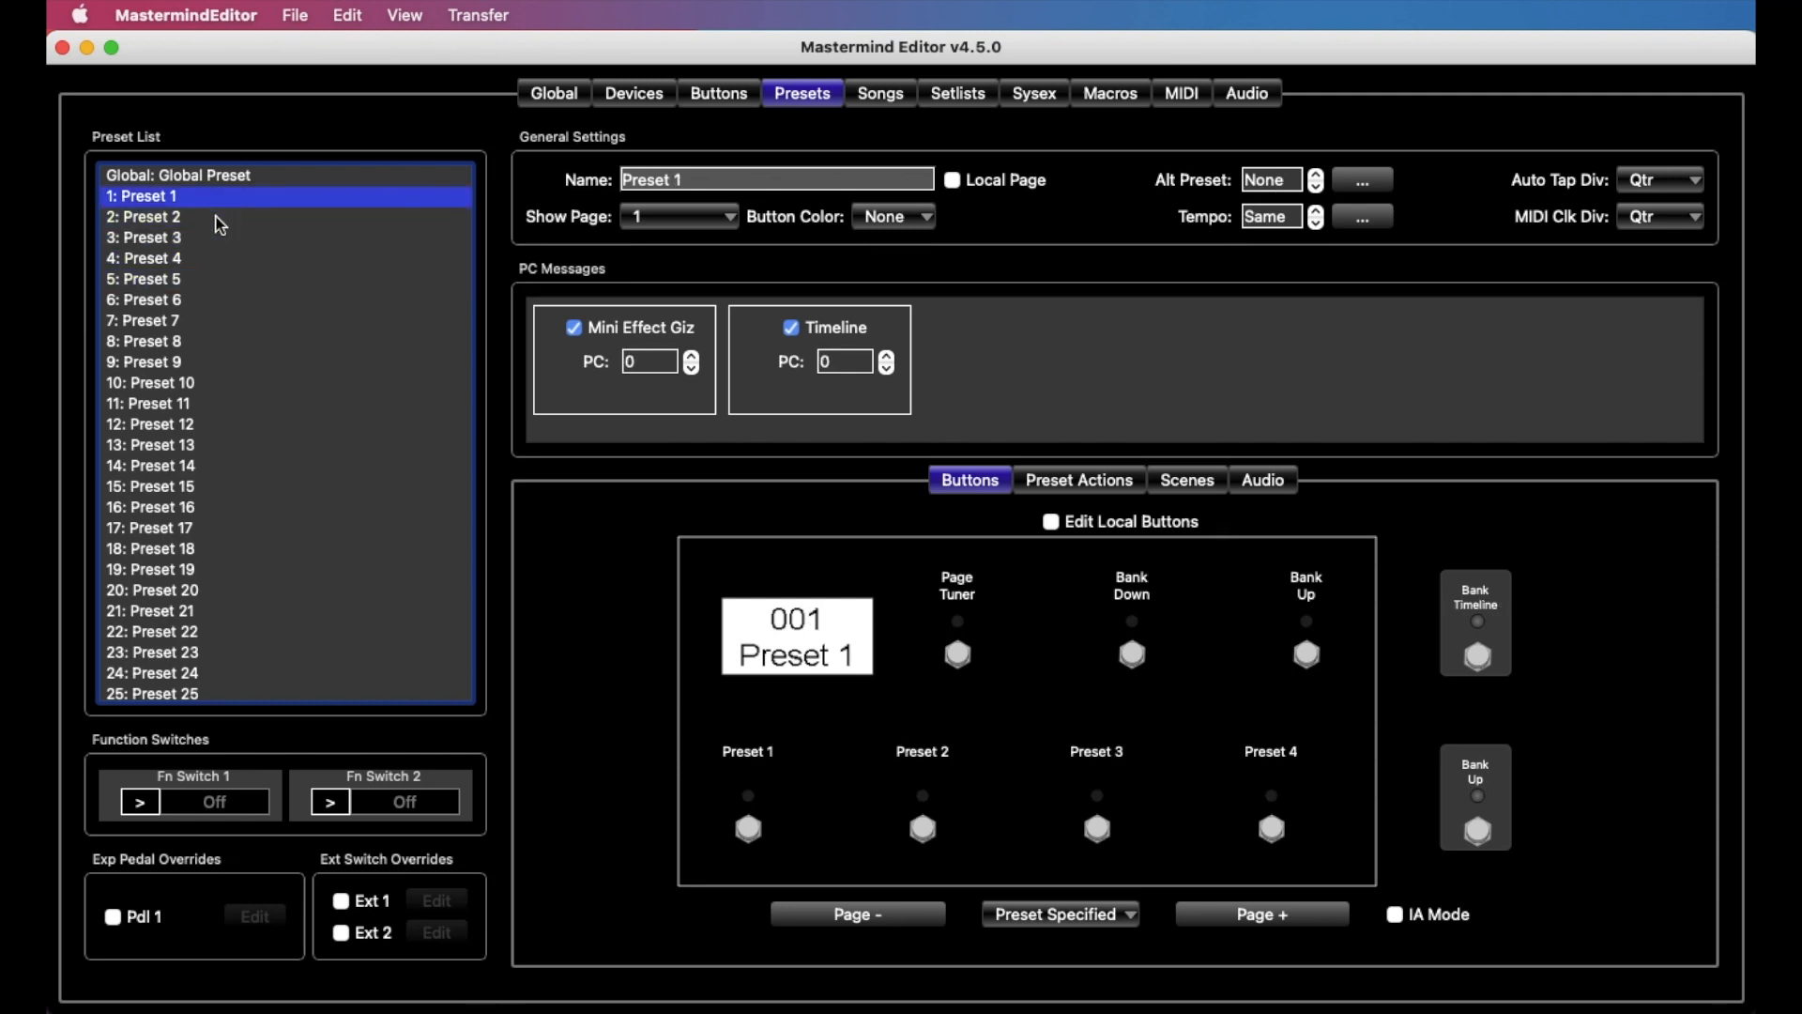
pyautogui.click(219, 236)
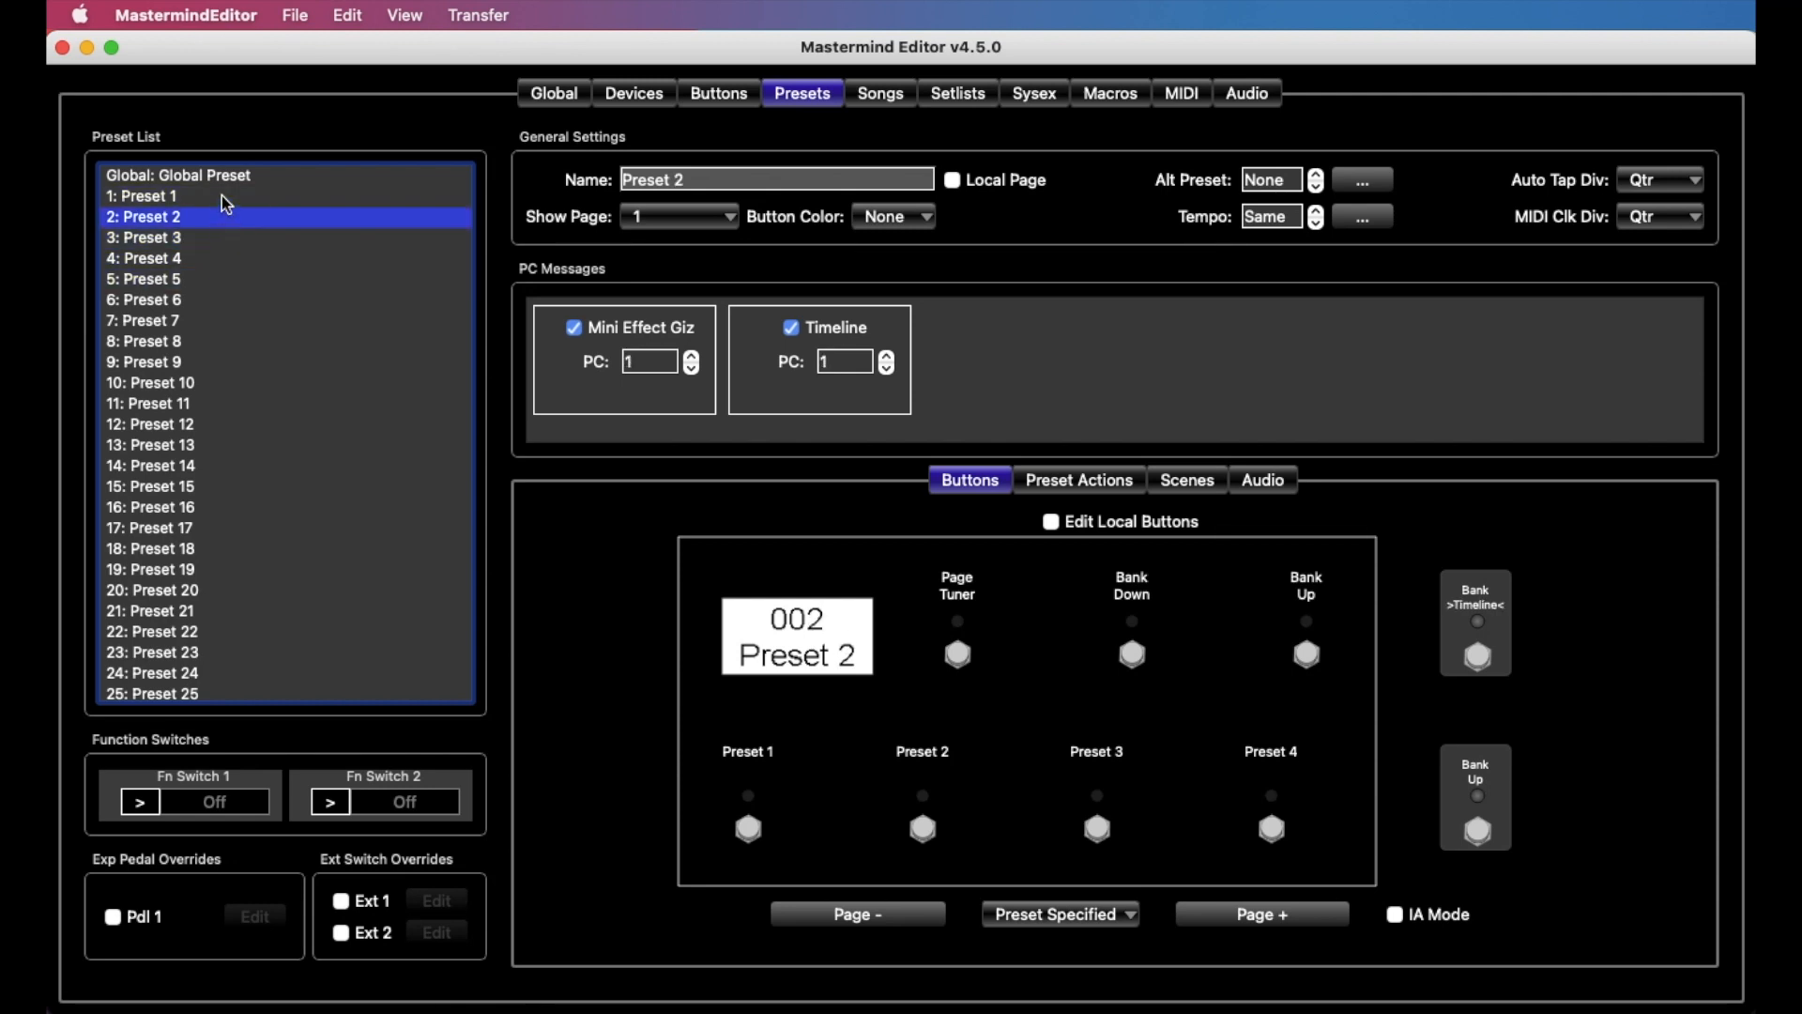
pyautogui.click(222, 200)
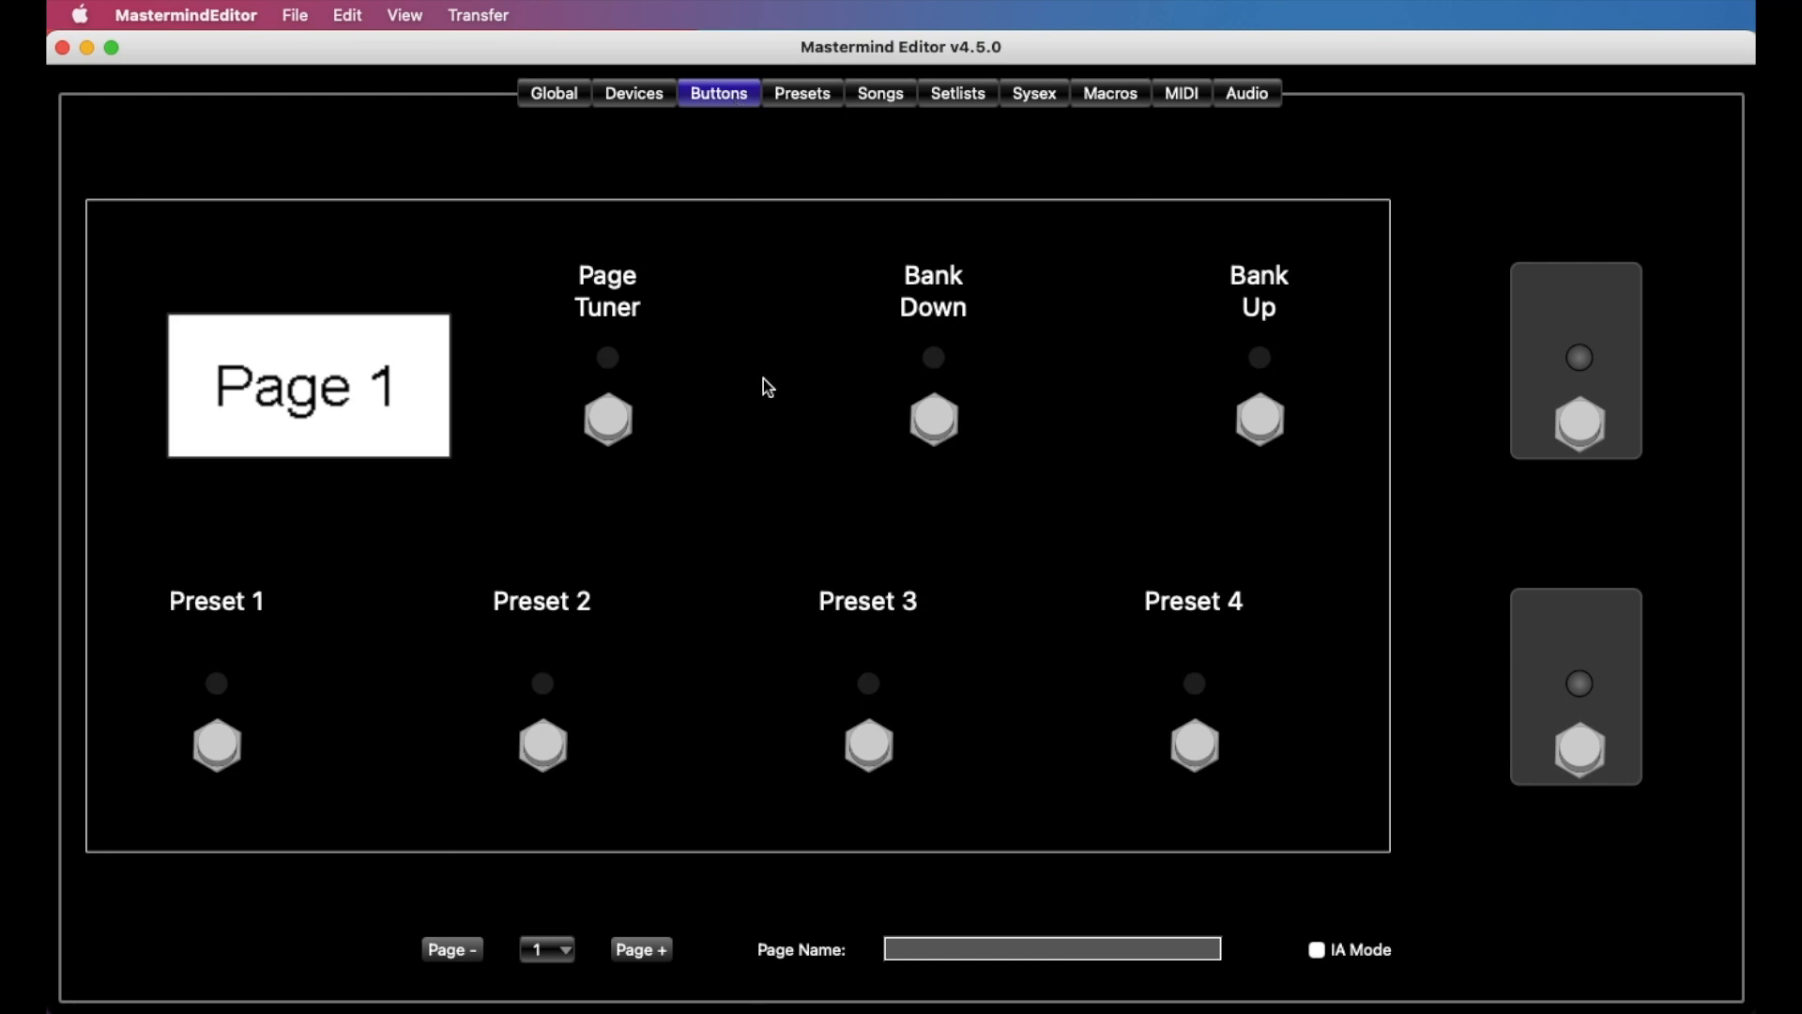
# Step: Copy the Page IA Store switch from the Switches page
pyautogui.click(640, 949)
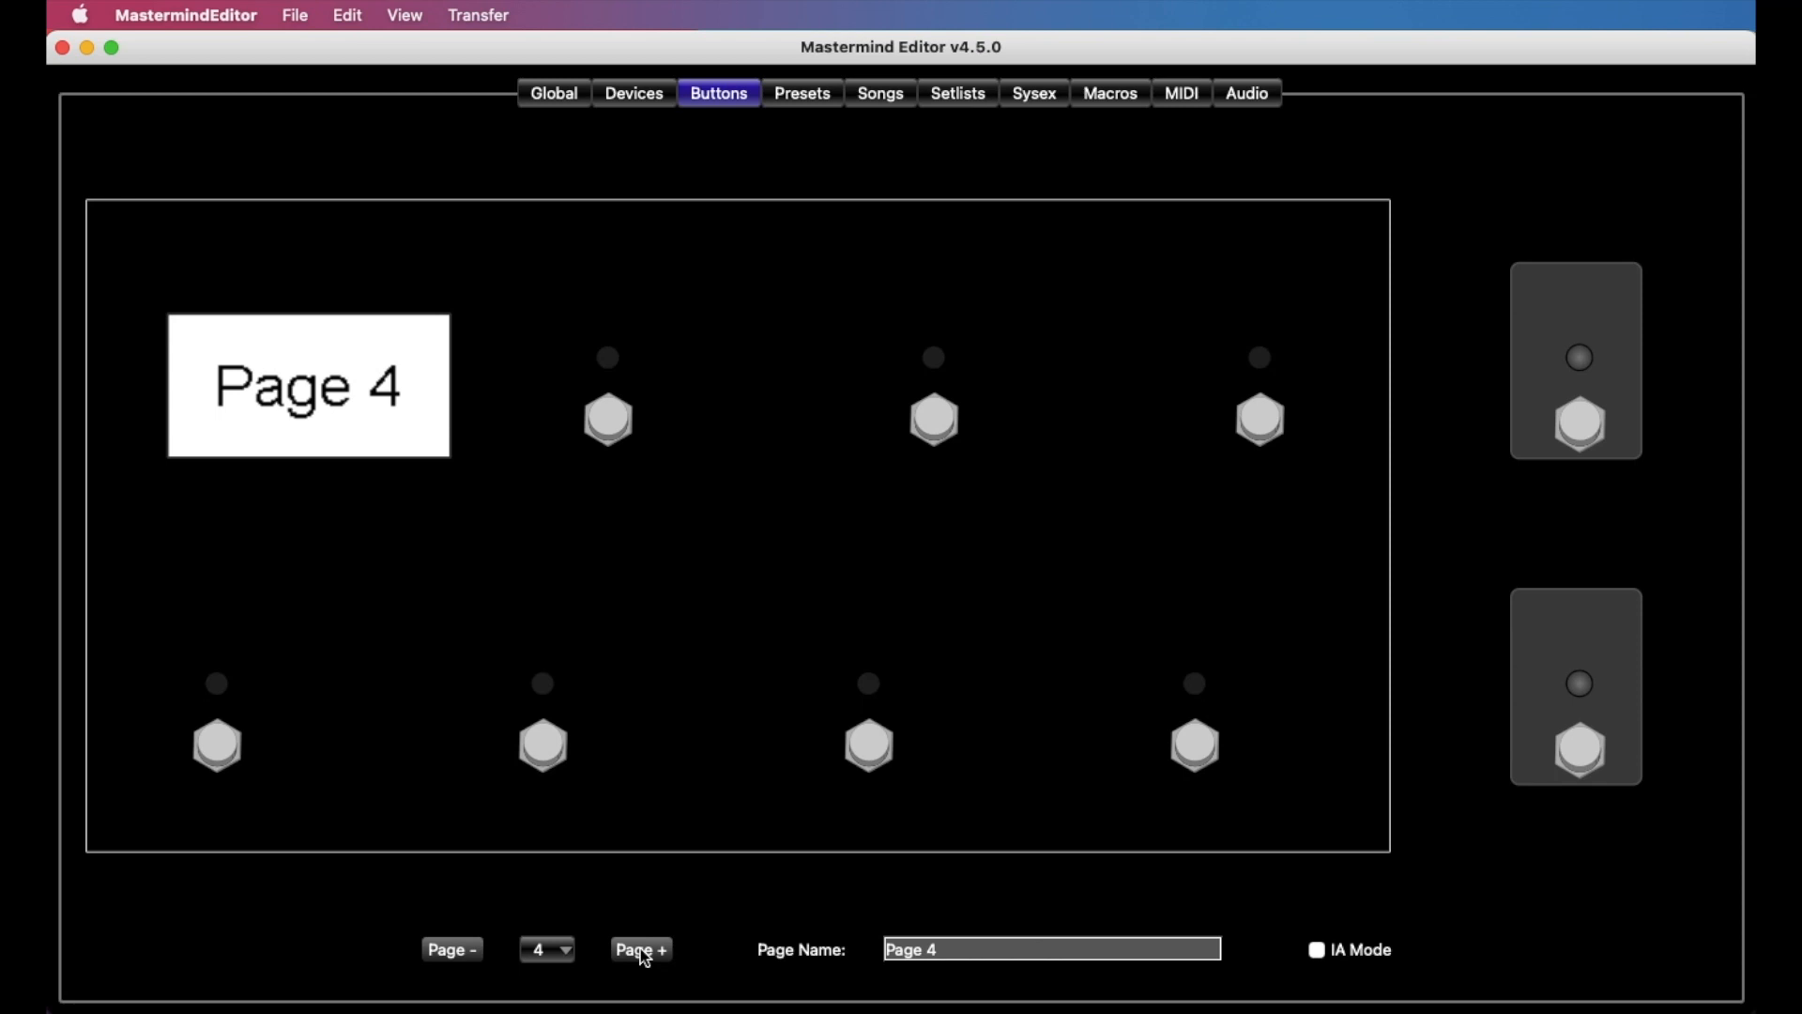
pyautogui.click(467, 952)
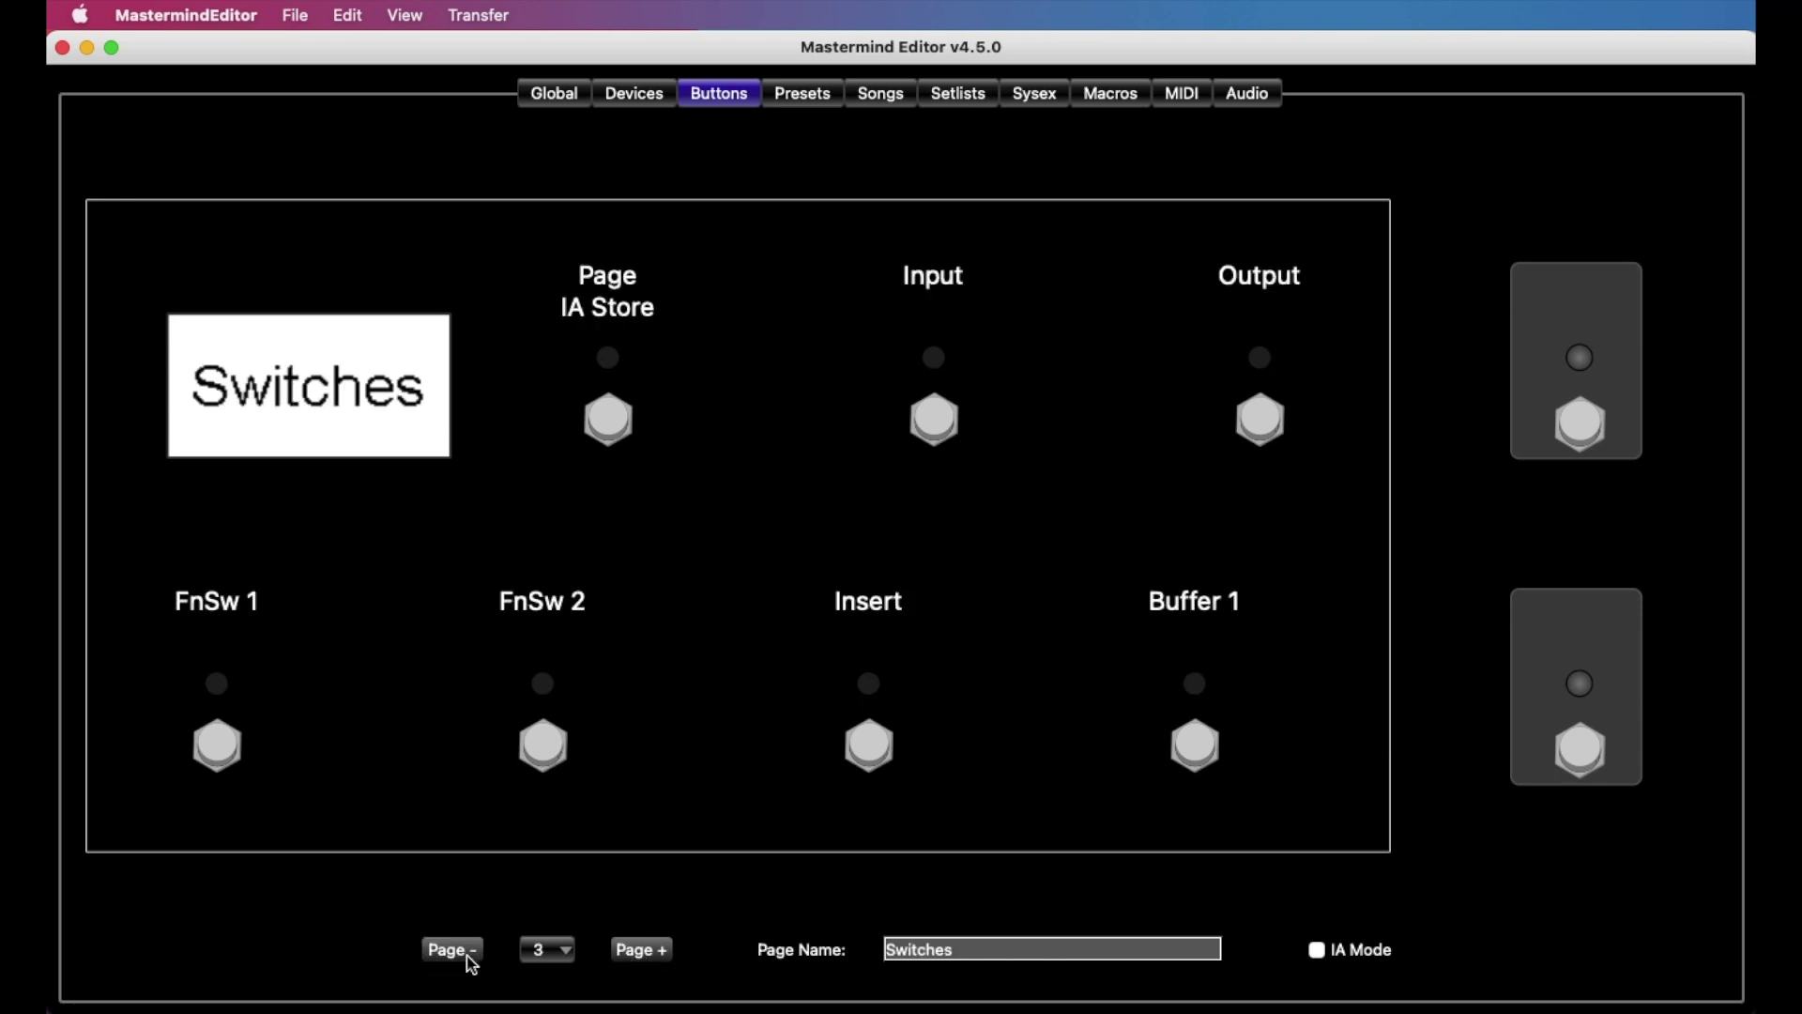
pyautogui.rightClick(613, 421)
pyautogui.click(718, 514)
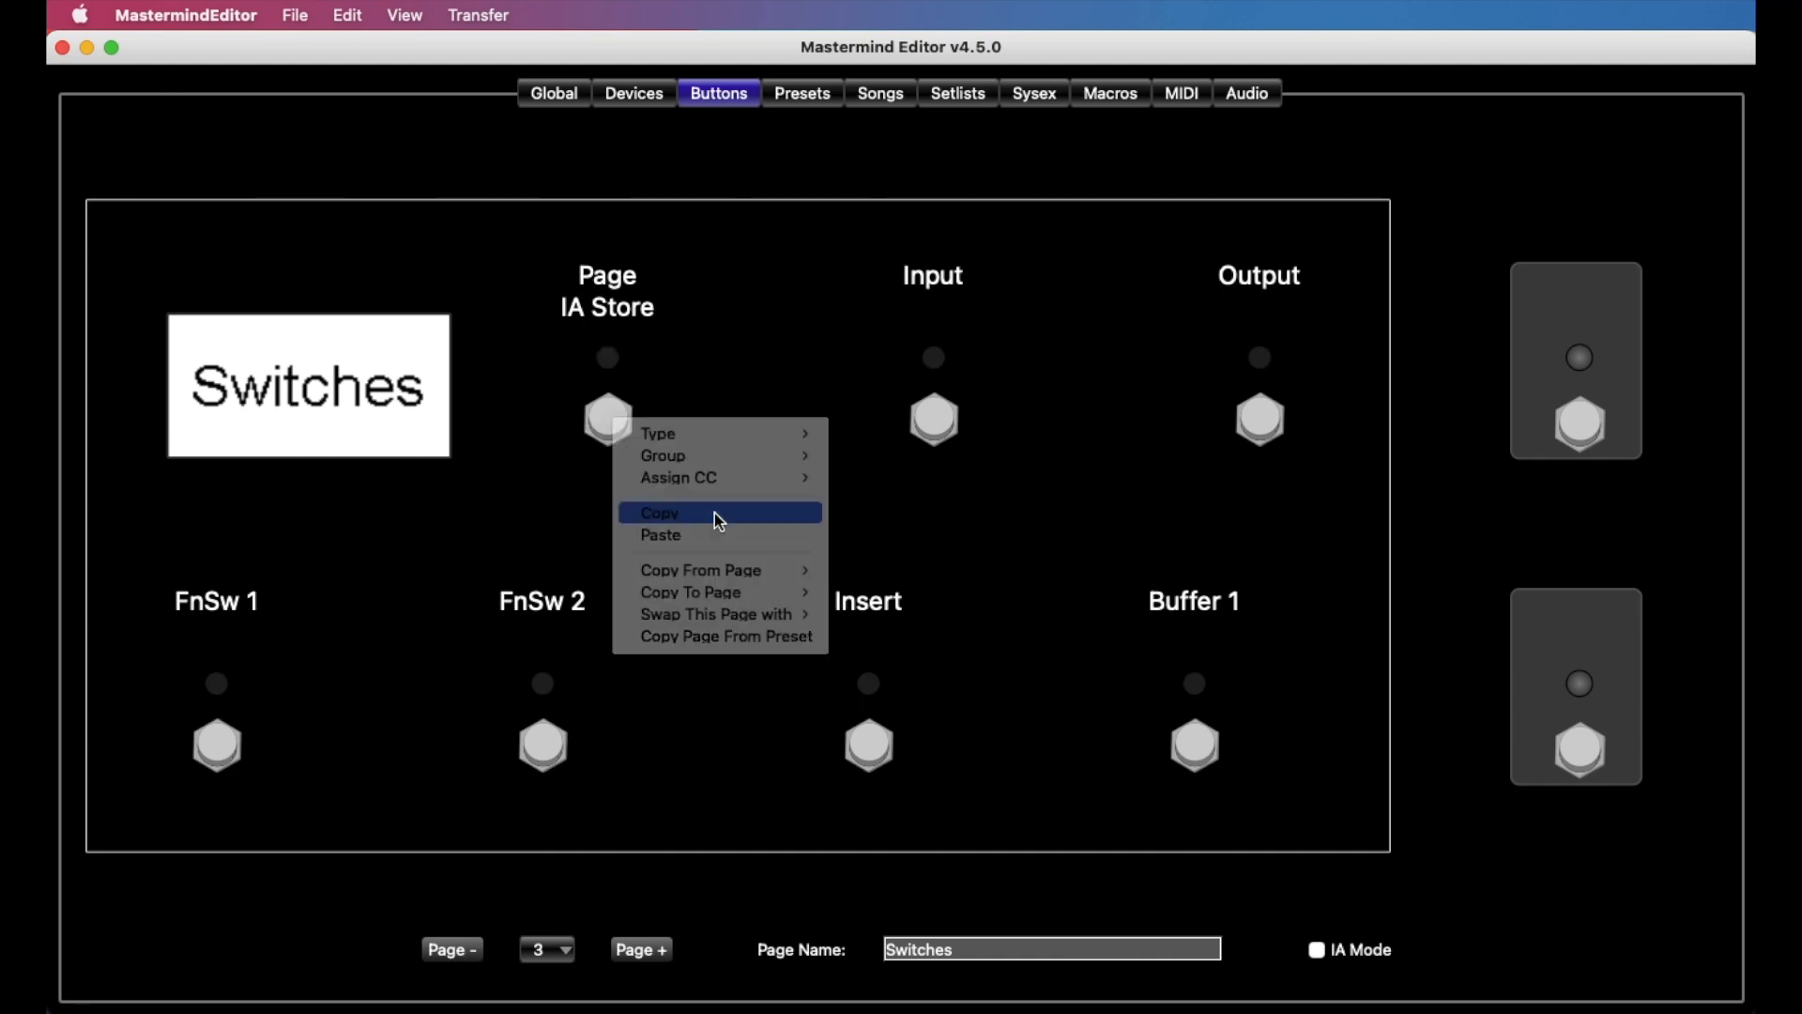
# Step: Paste it onto Page 4's first top-row switch
pyautogui.click(642, 949)
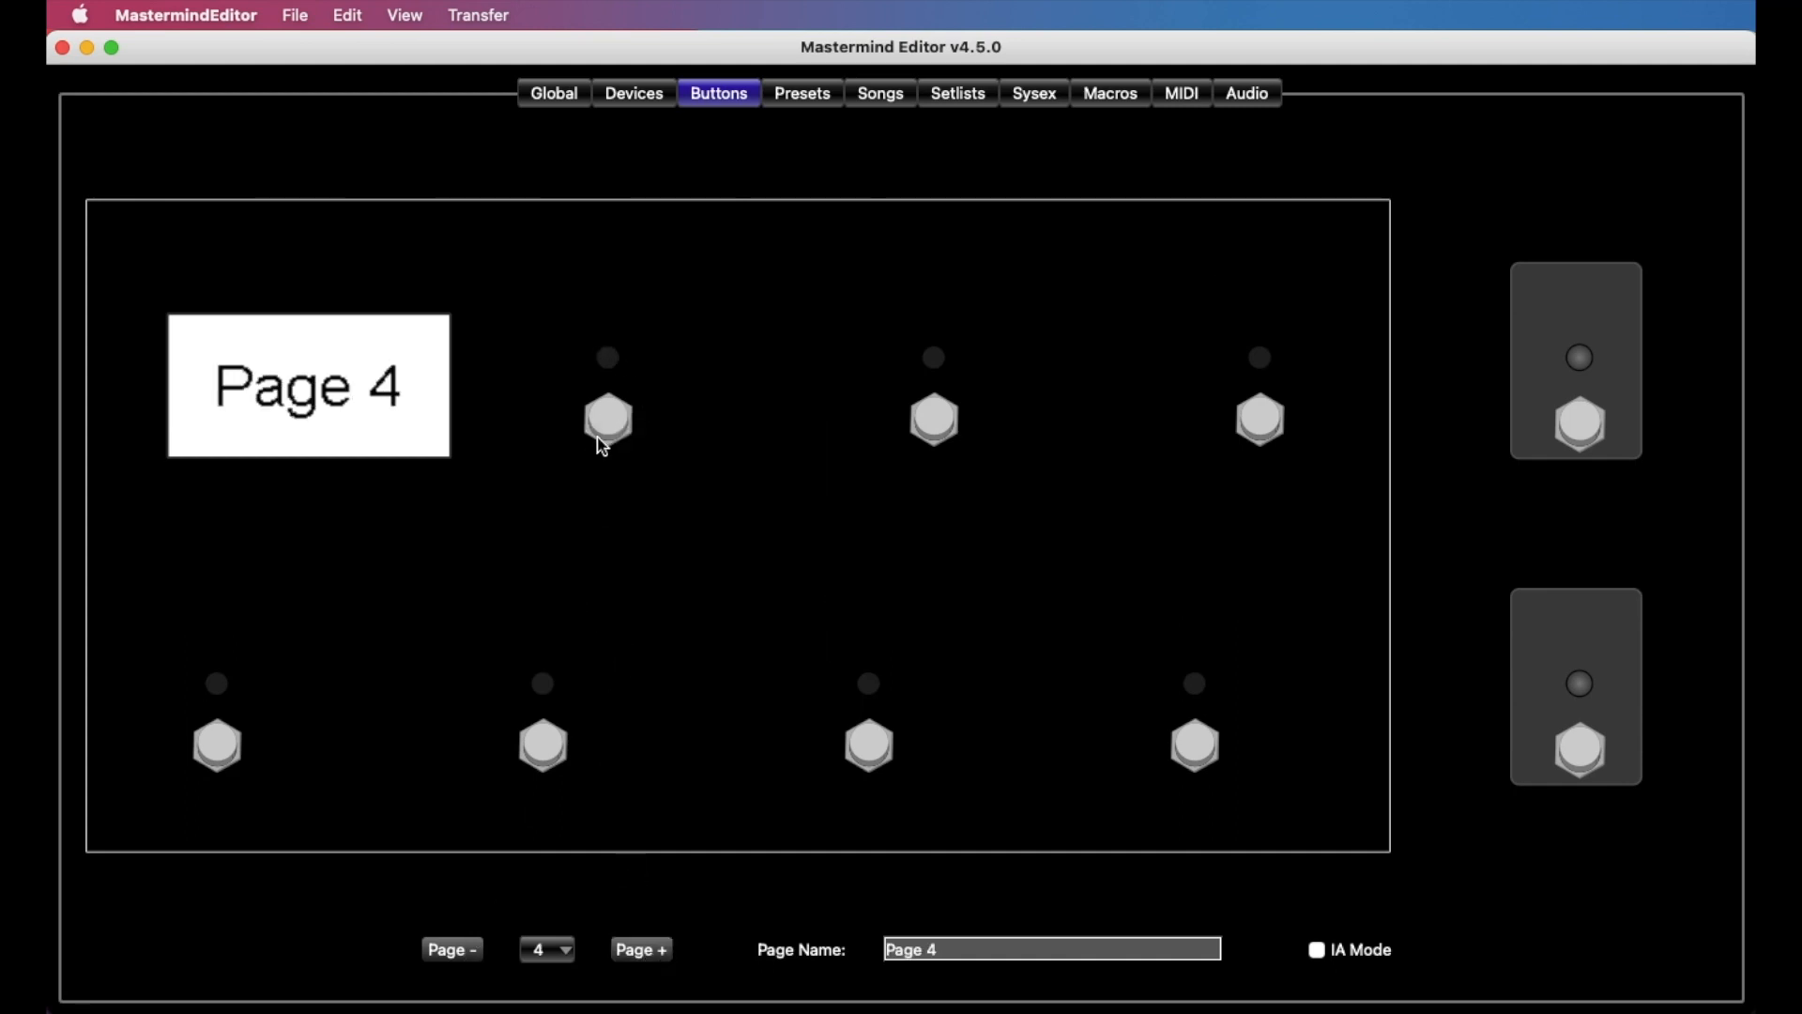
pyautogui.rightClick(608, 417)
pyautogui.click(656, 516)
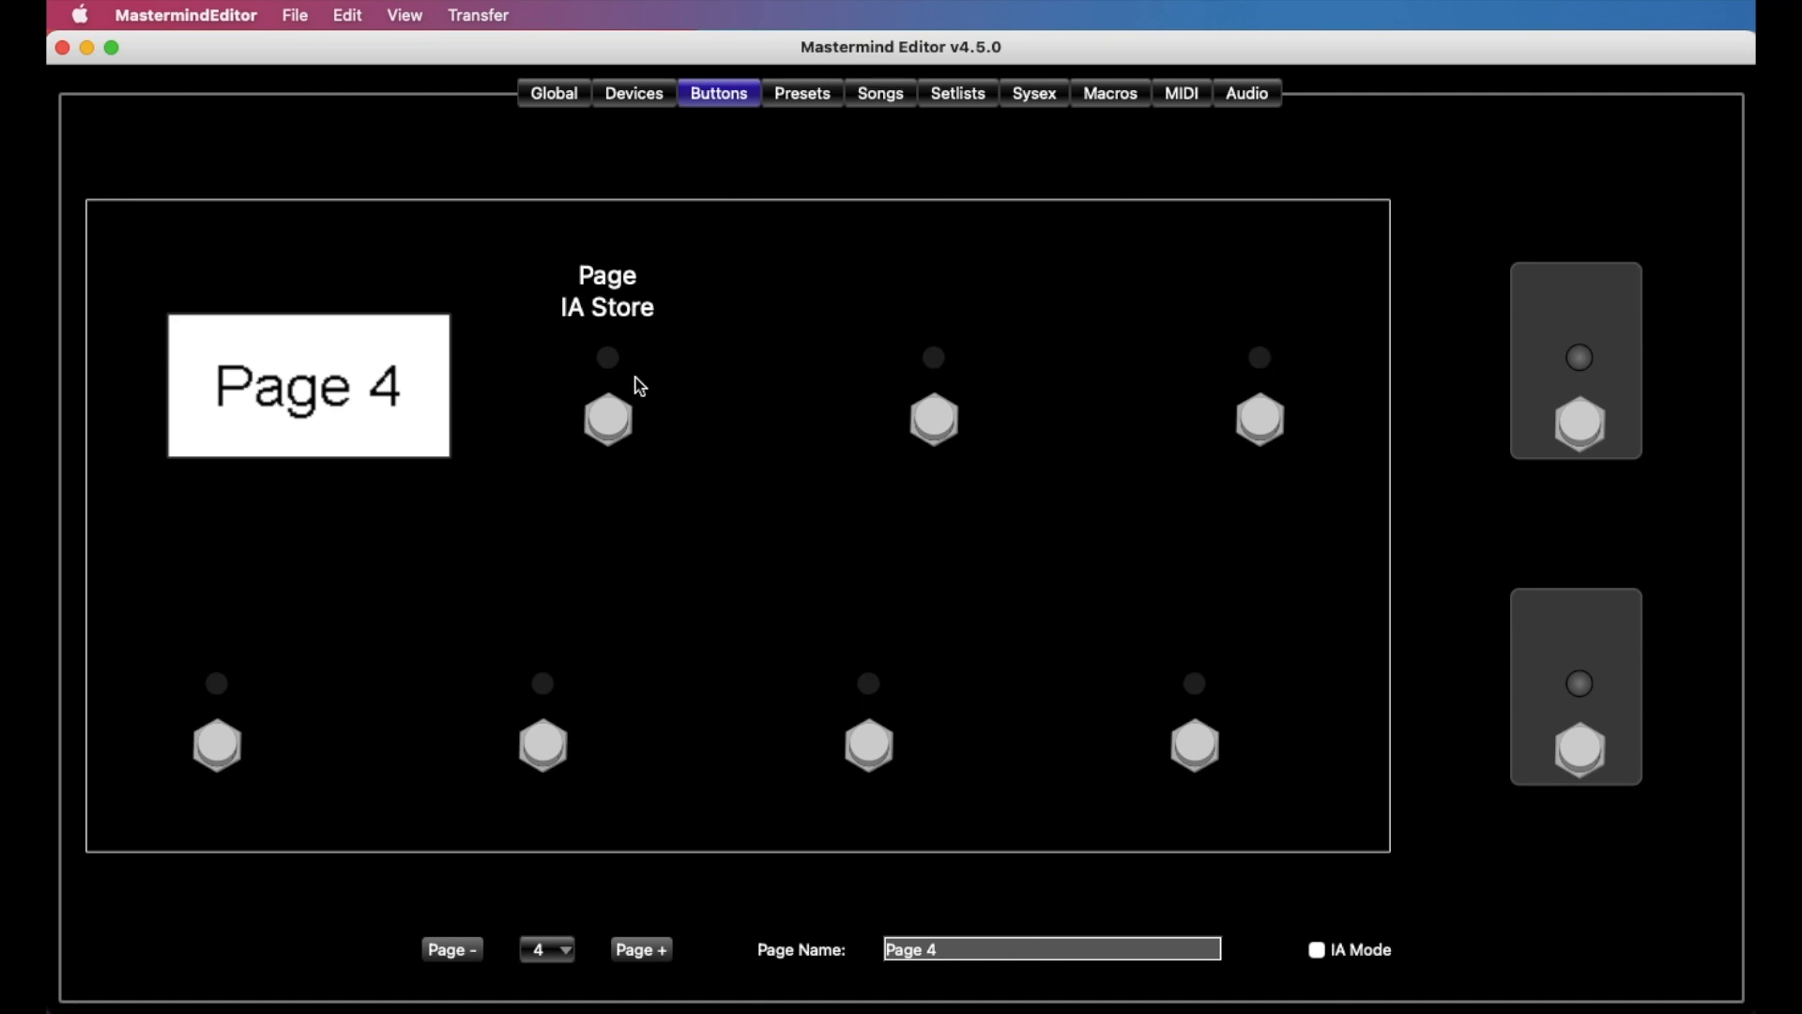
pyautogui.click(551, 96)
# Step: Set Max Button Page to 4, then select Page 4's bottom-left switch for editing
pyautogui.click(493, 253)
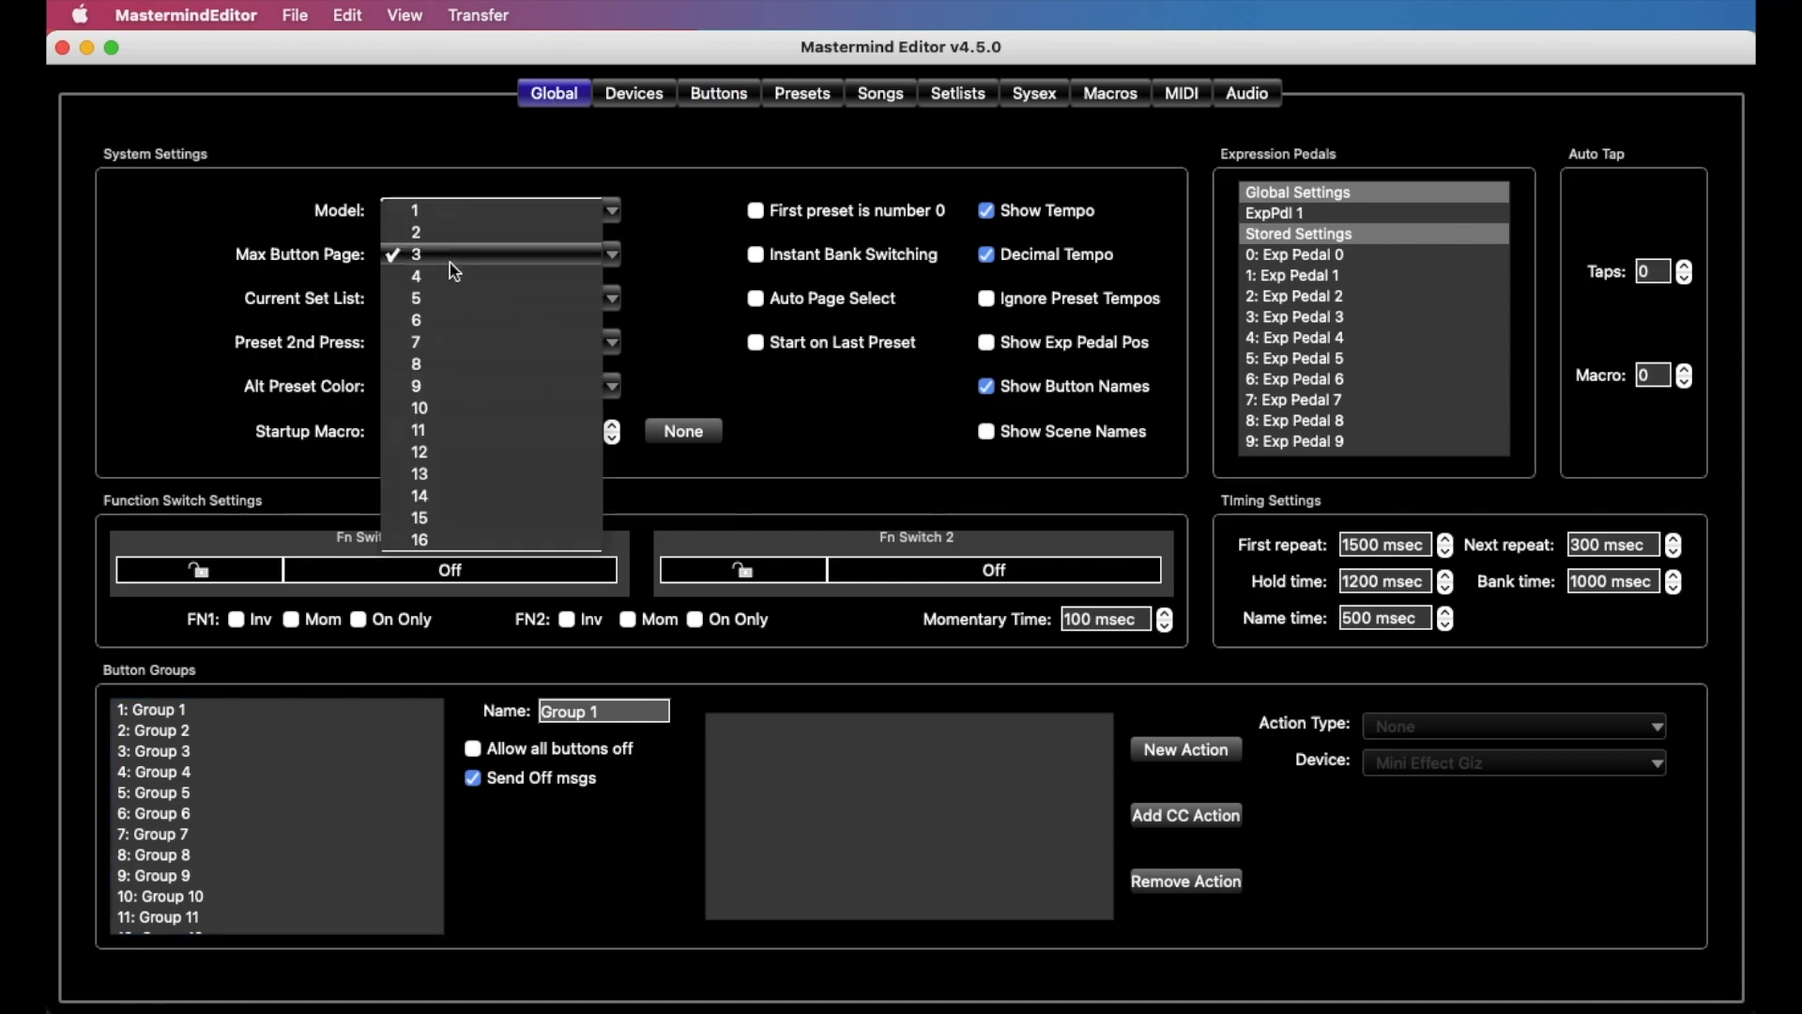
pyautogui.click(450, 271)
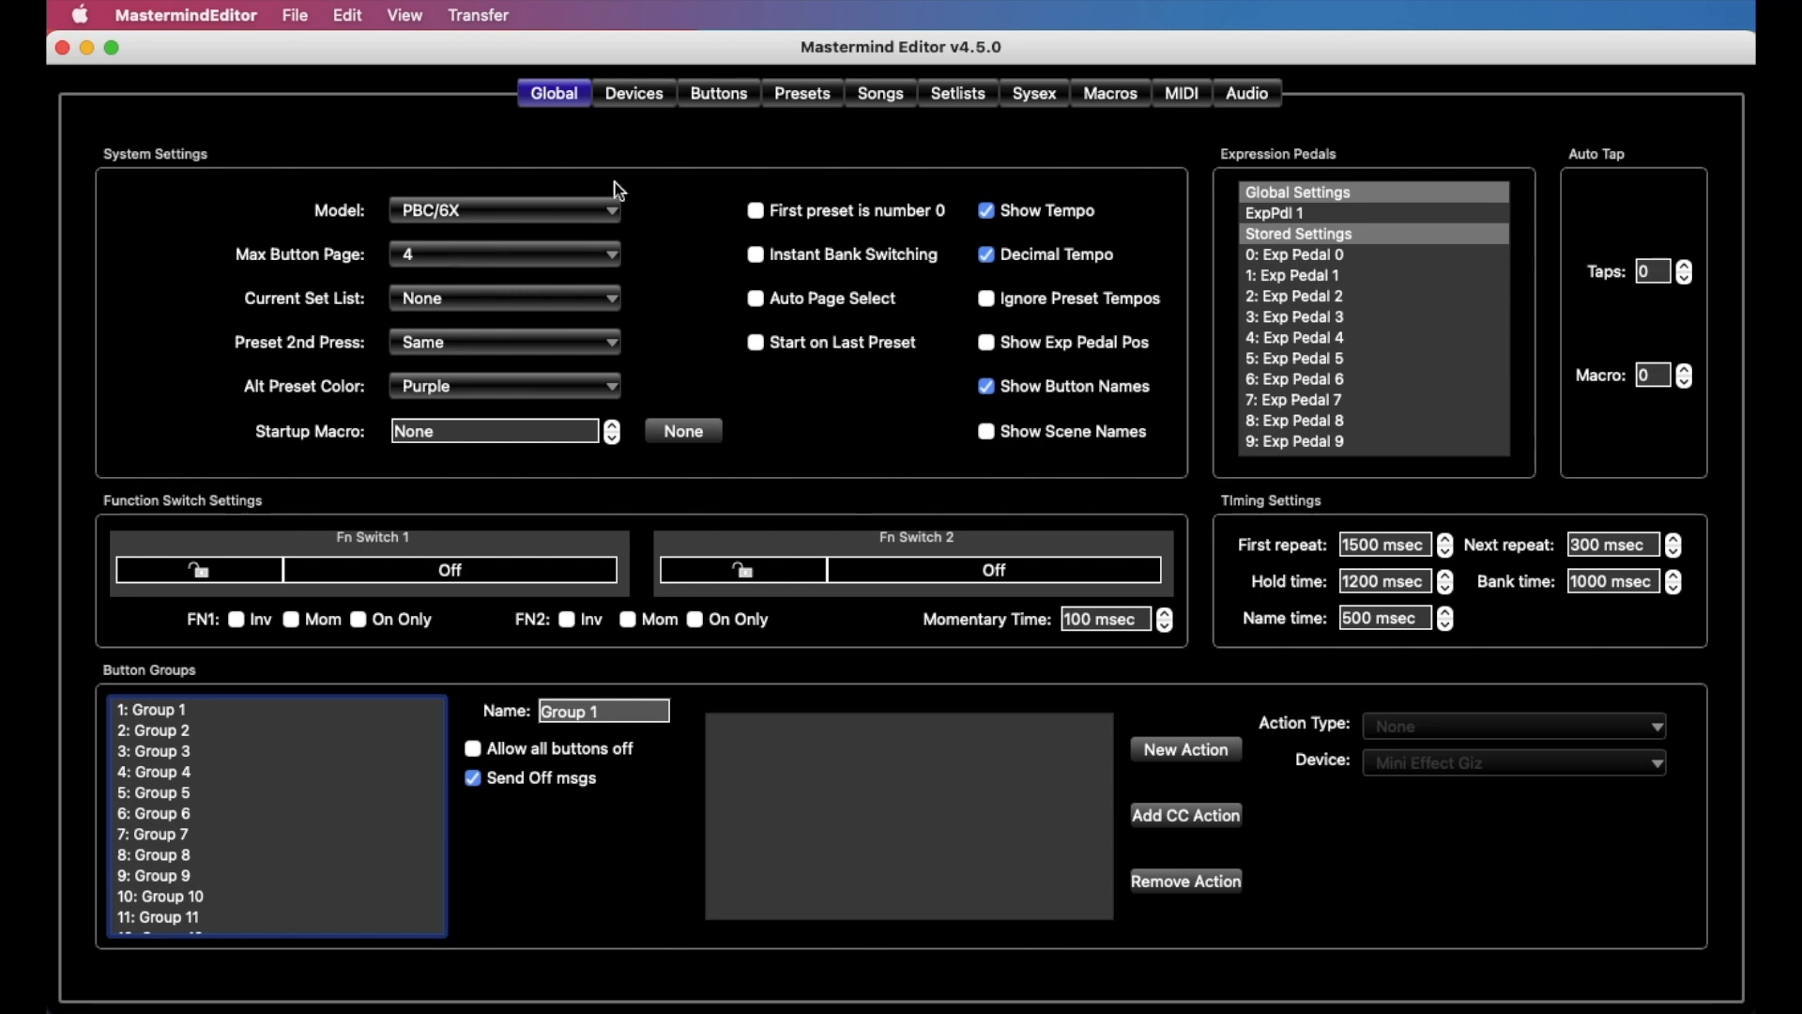
pyautogui.click(724, 93)
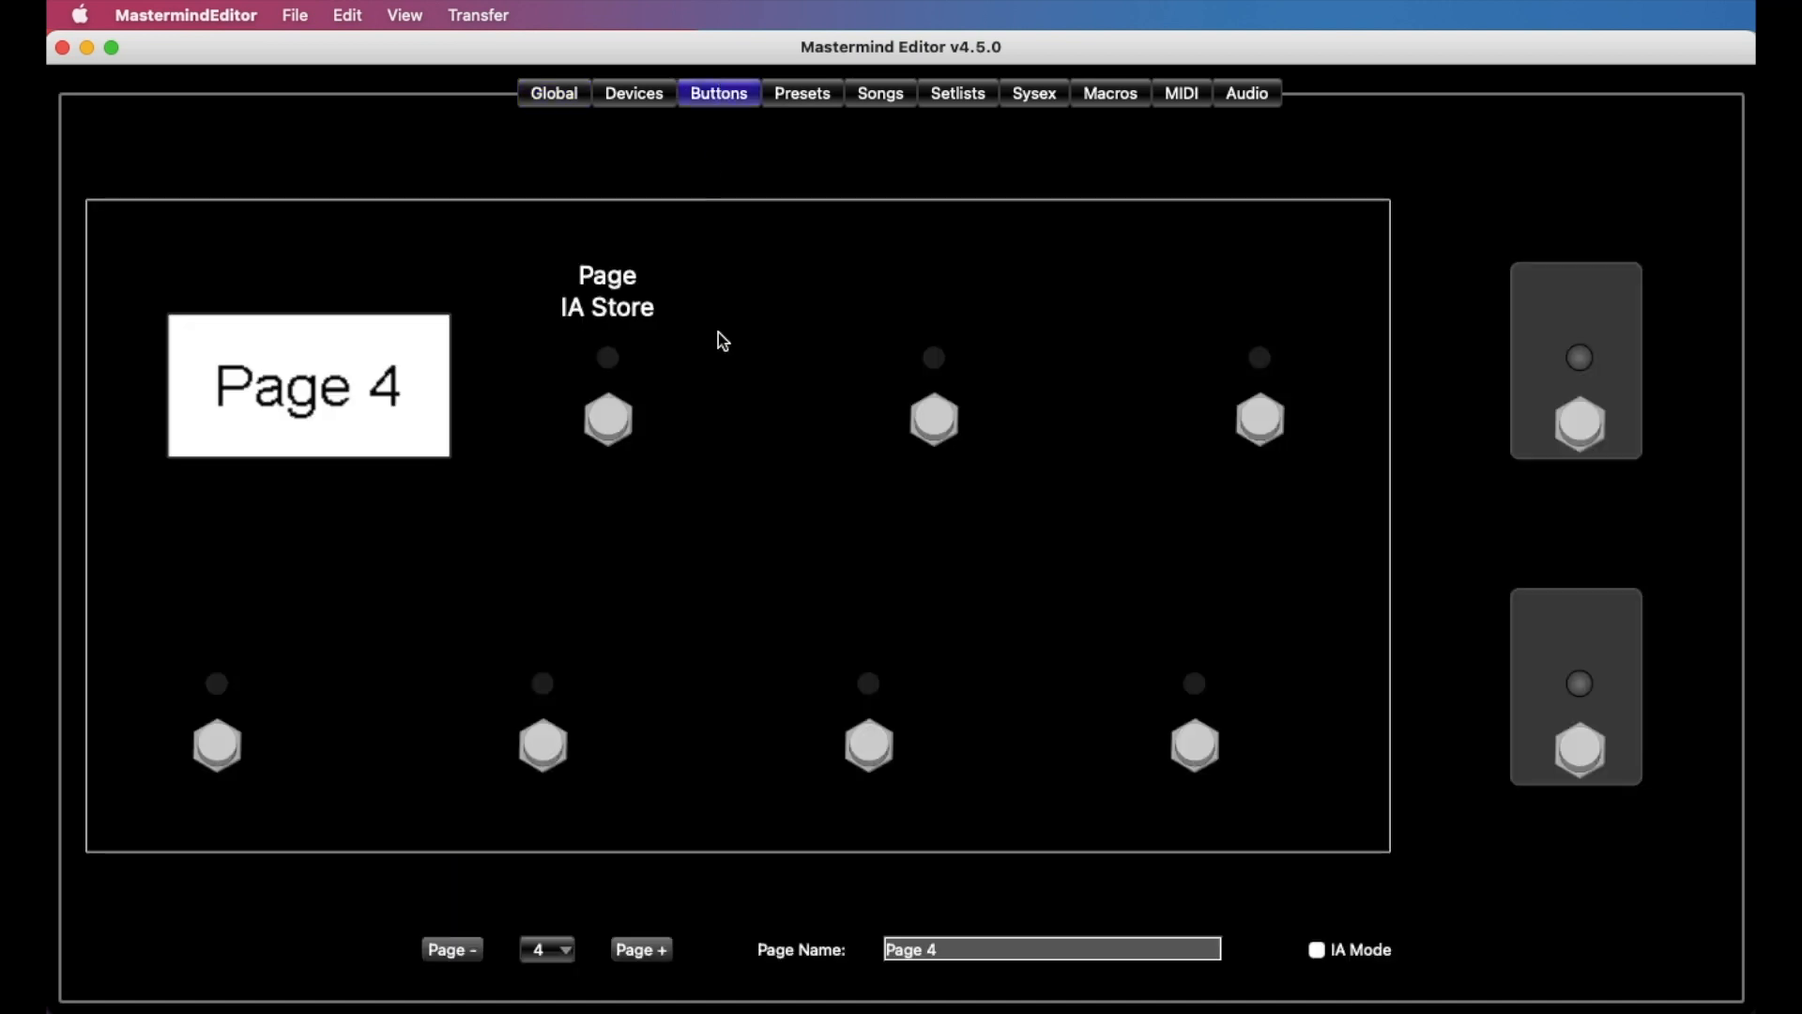
pyautogui.click(223, 739)
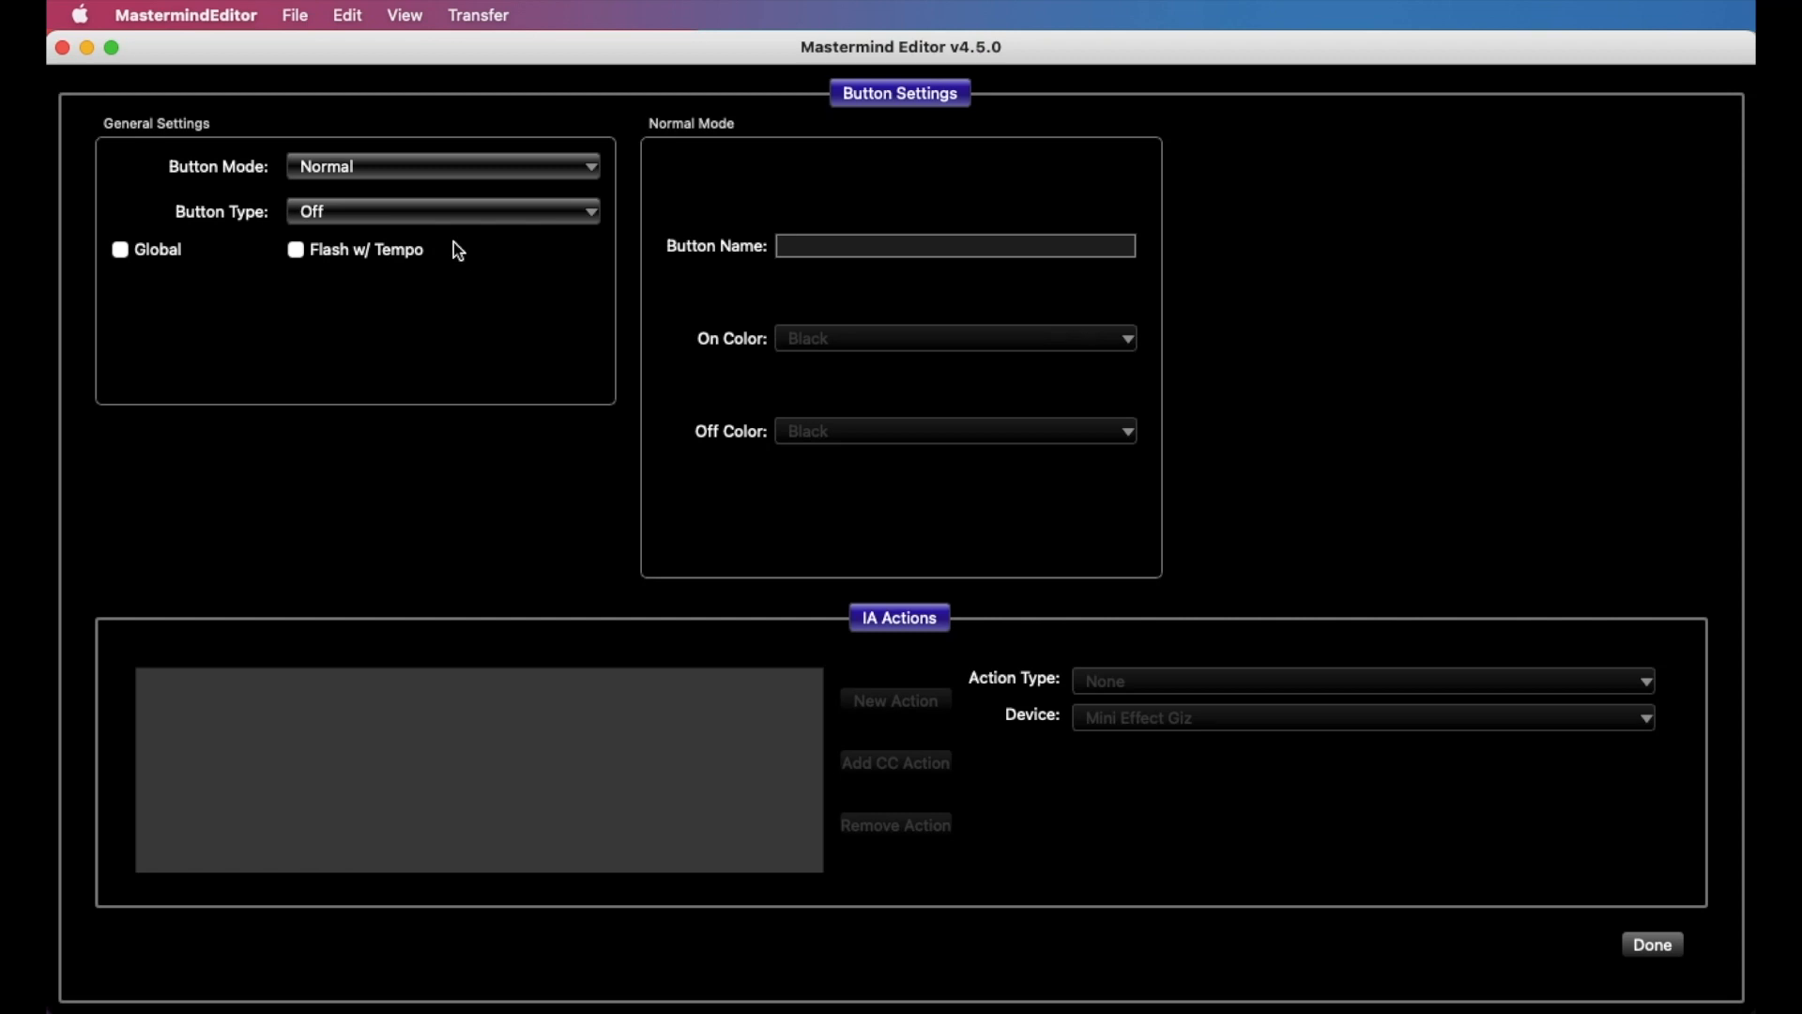
# Step: Make the button type IA with a PC action to the Timeline: on program 0, off program None
pyautogui.click(458, 217)
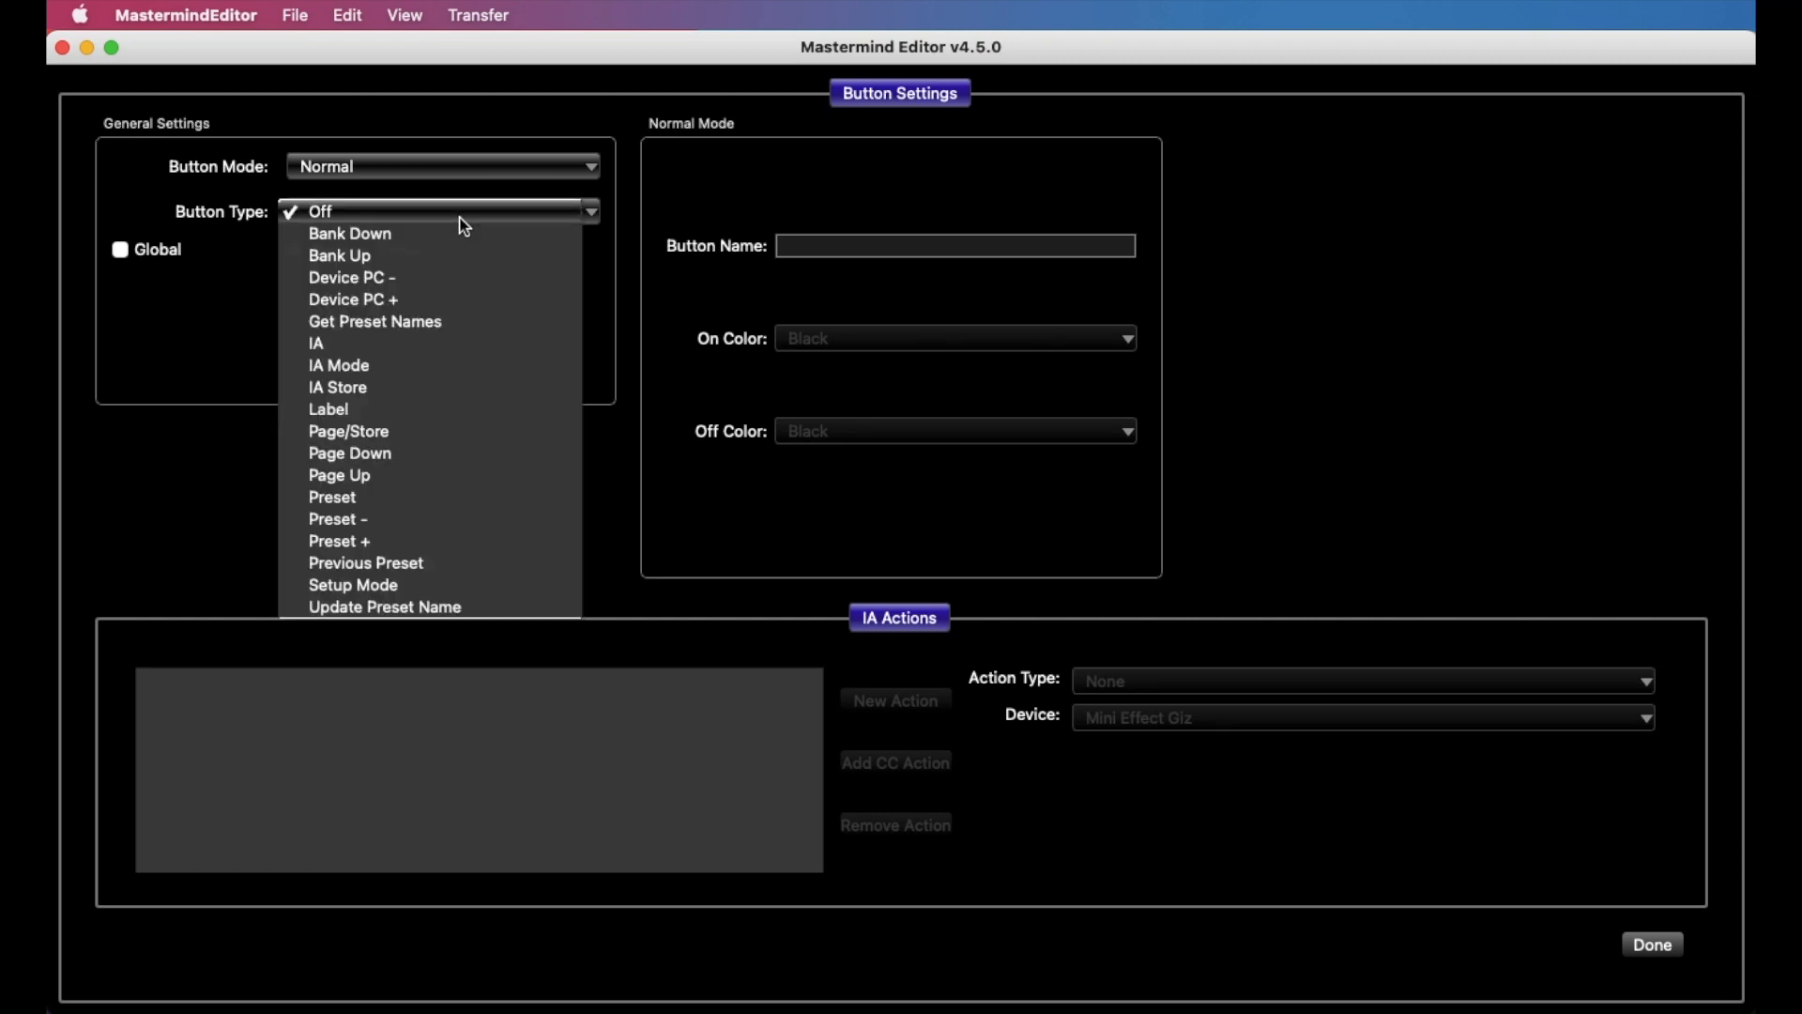
pyautogui.click(452, 342)
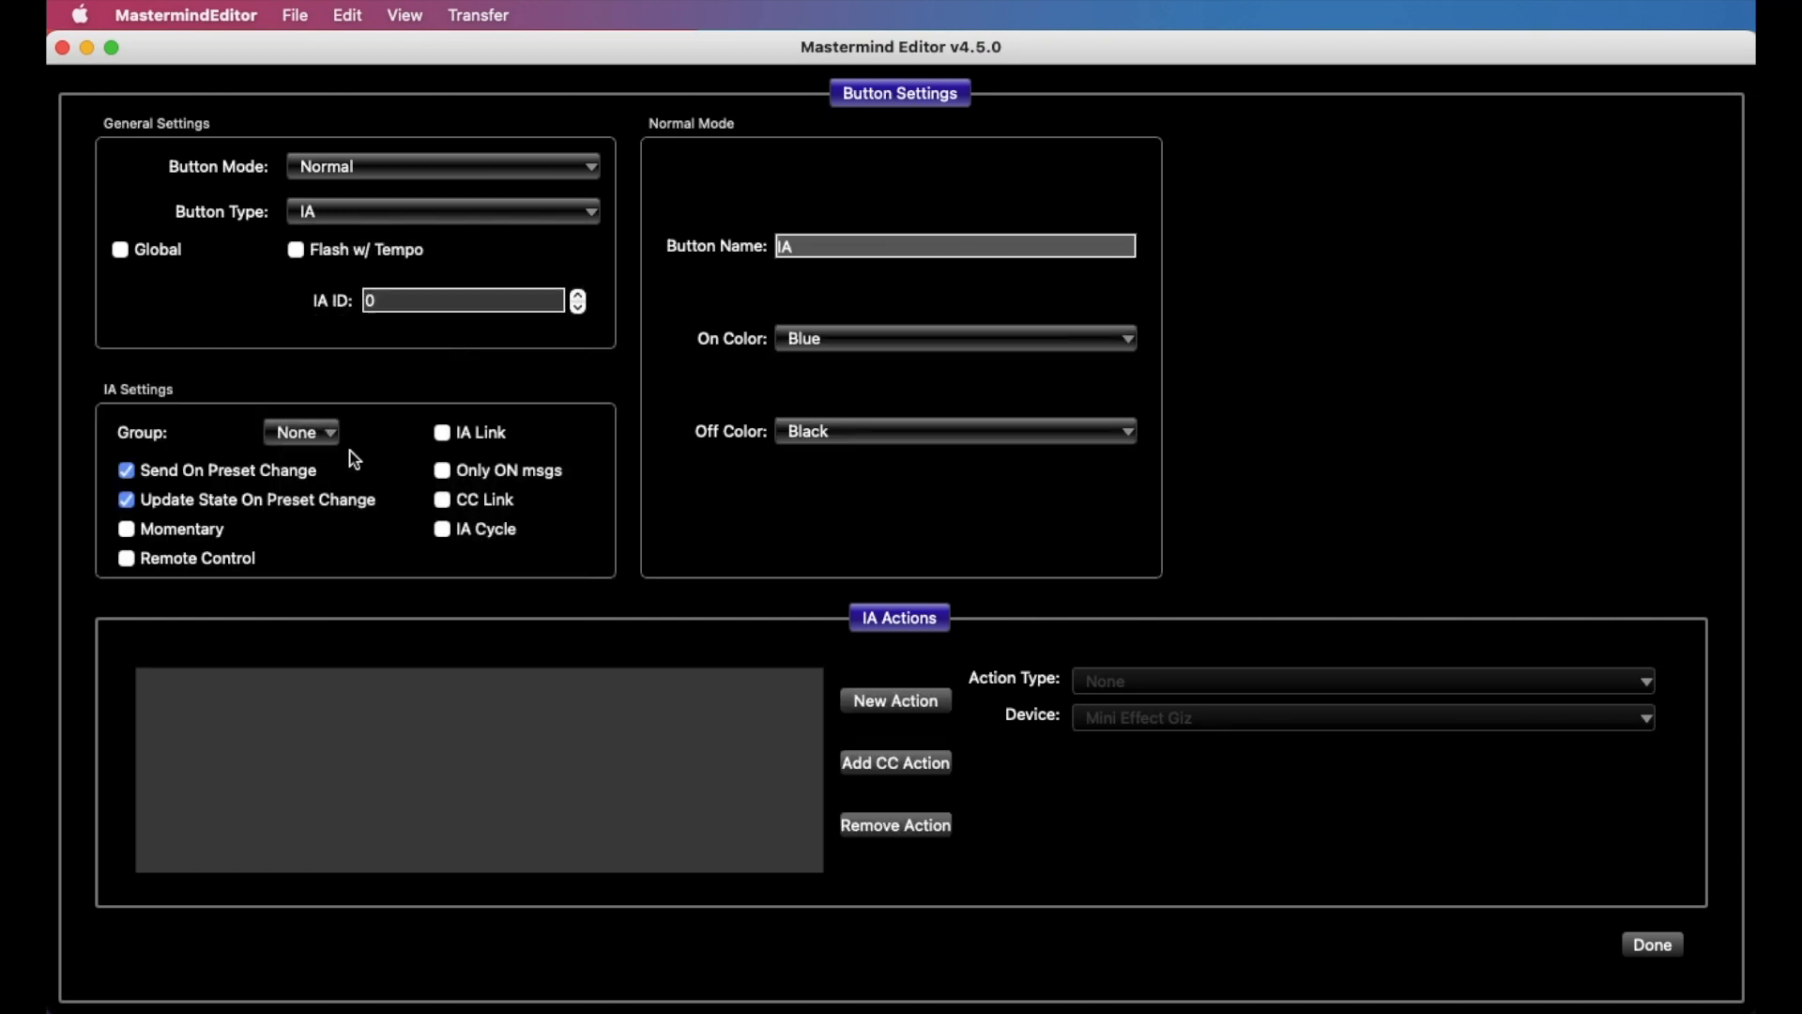
pyautogui.click(869, 698)
pyautogui.click(1188, 683)
pyautogui.click(1185, 724)
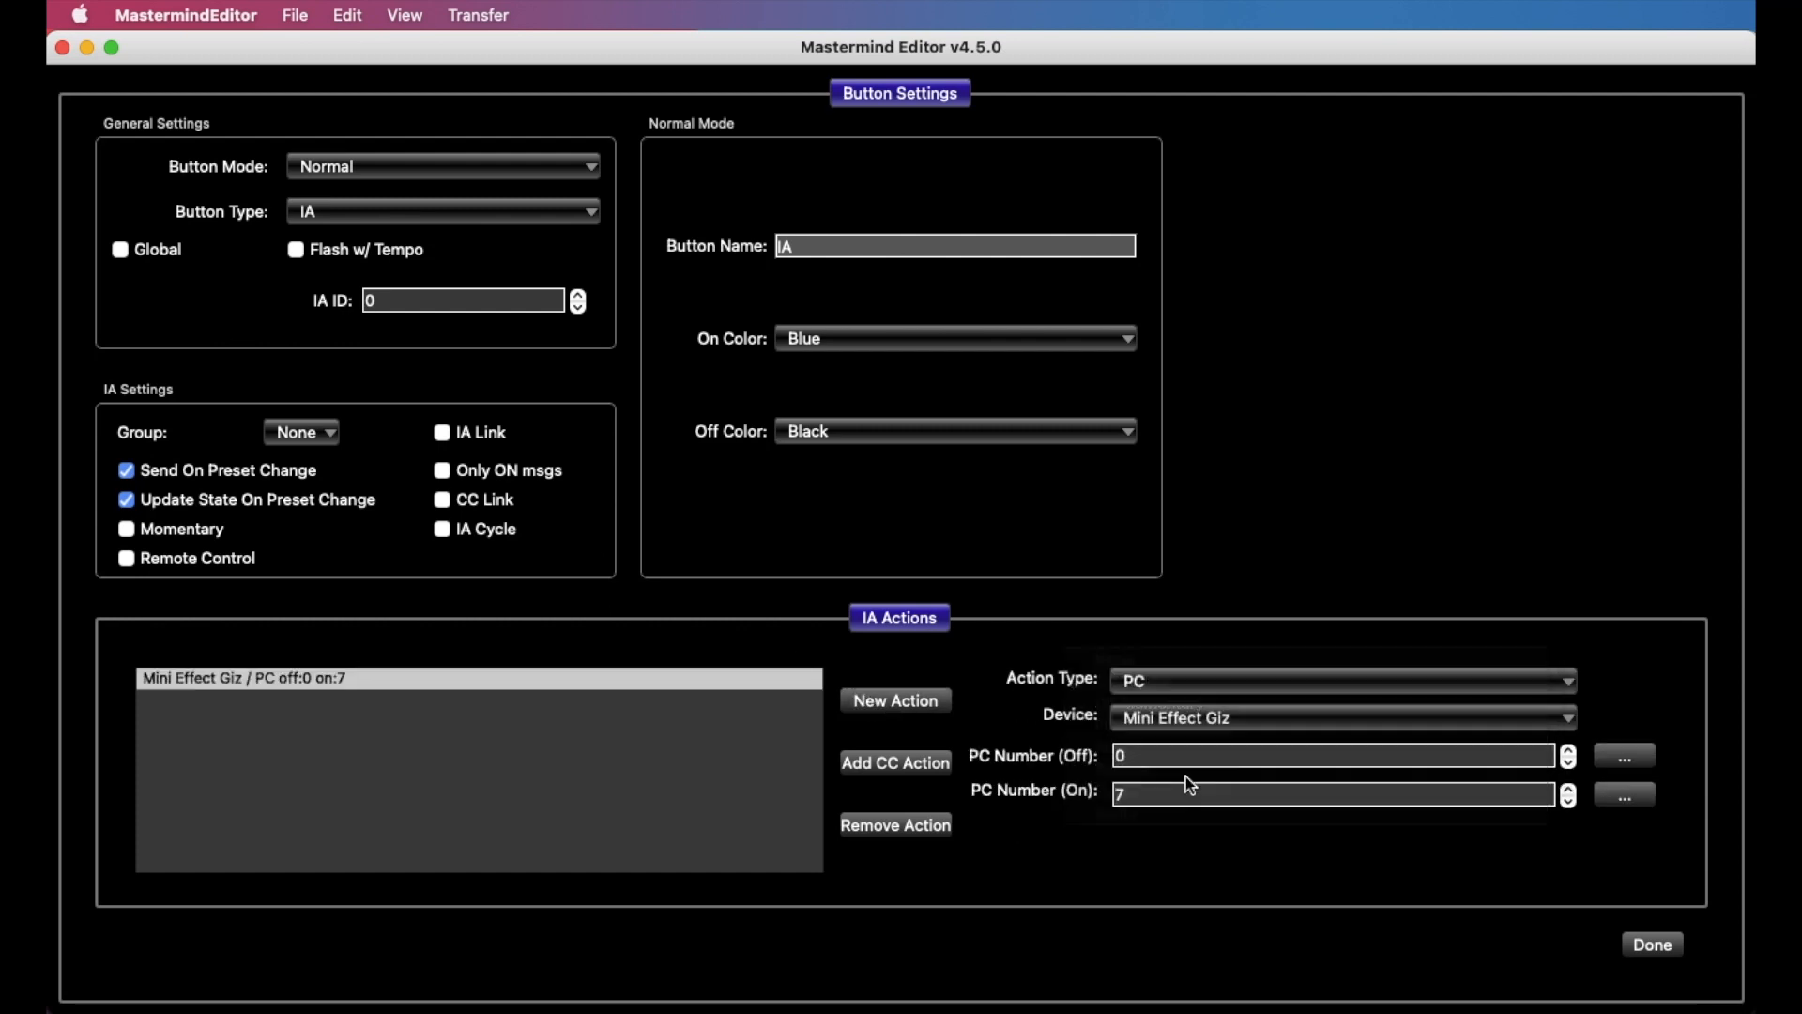
pyautogui.click(1207, 717)
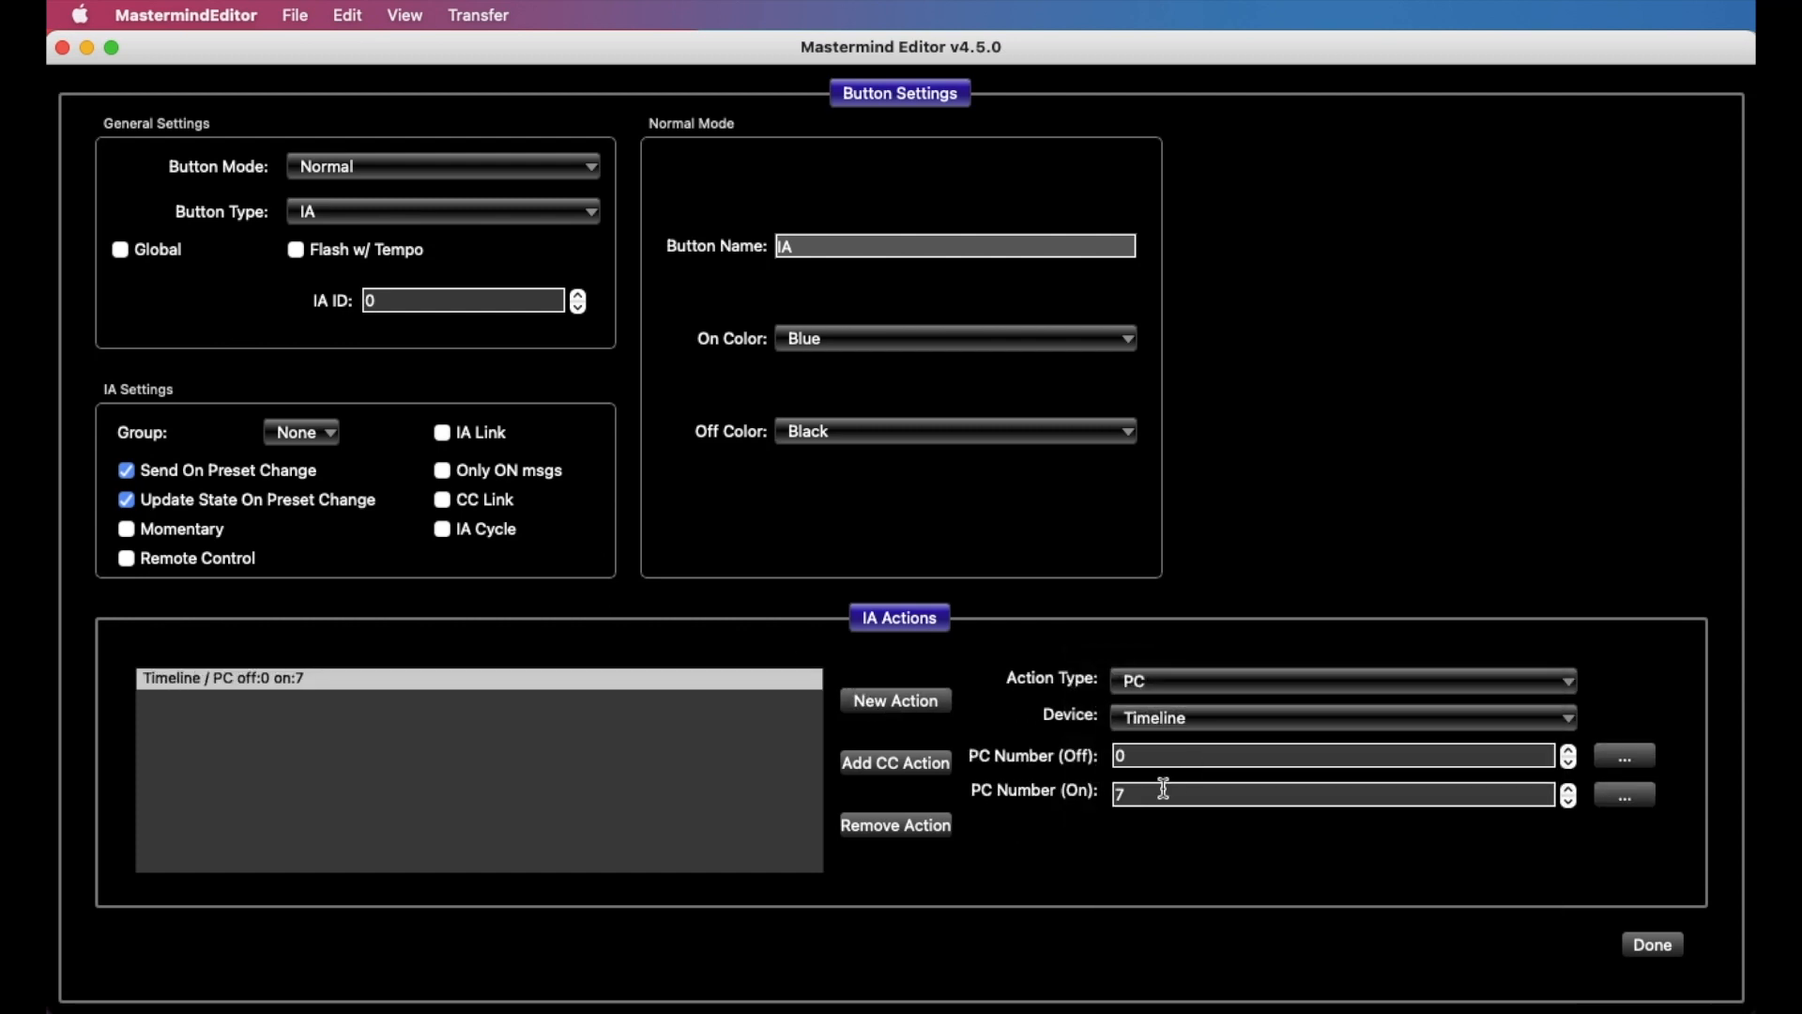
pyautogui.doubleClick(1163, 790)
pyautogui.write('0')
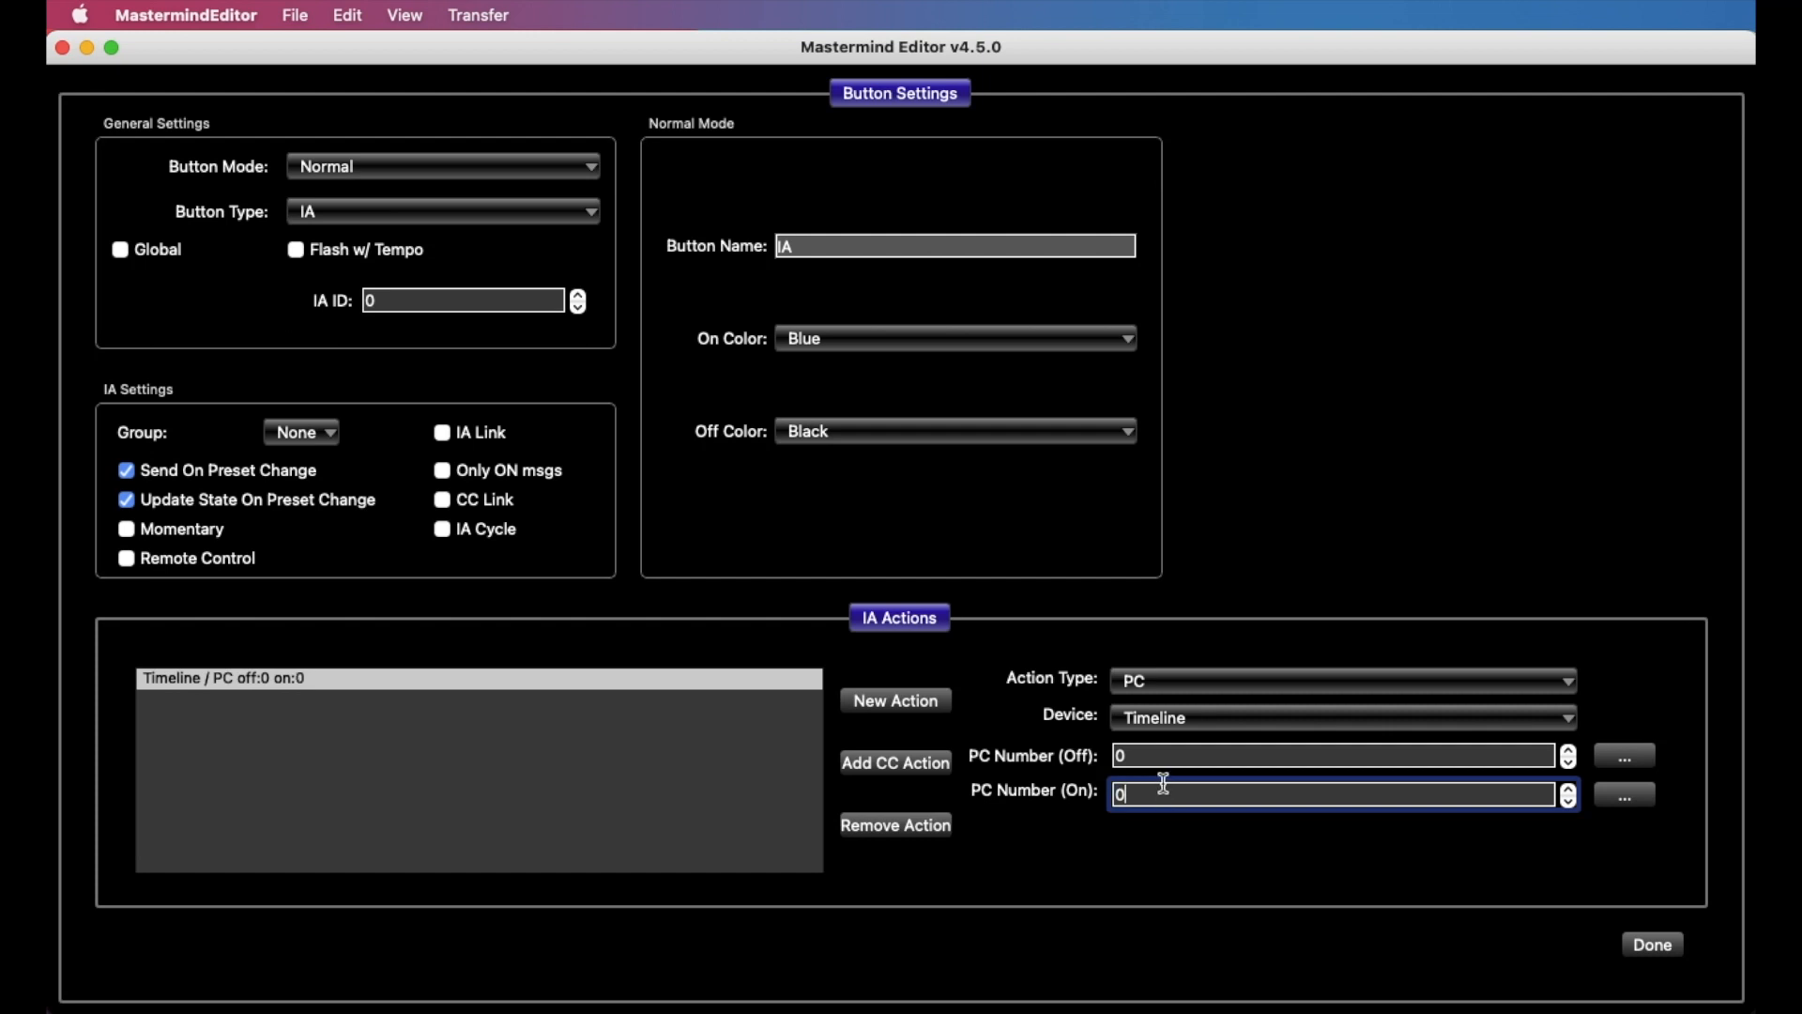
pyautogui.click(1624, 759)
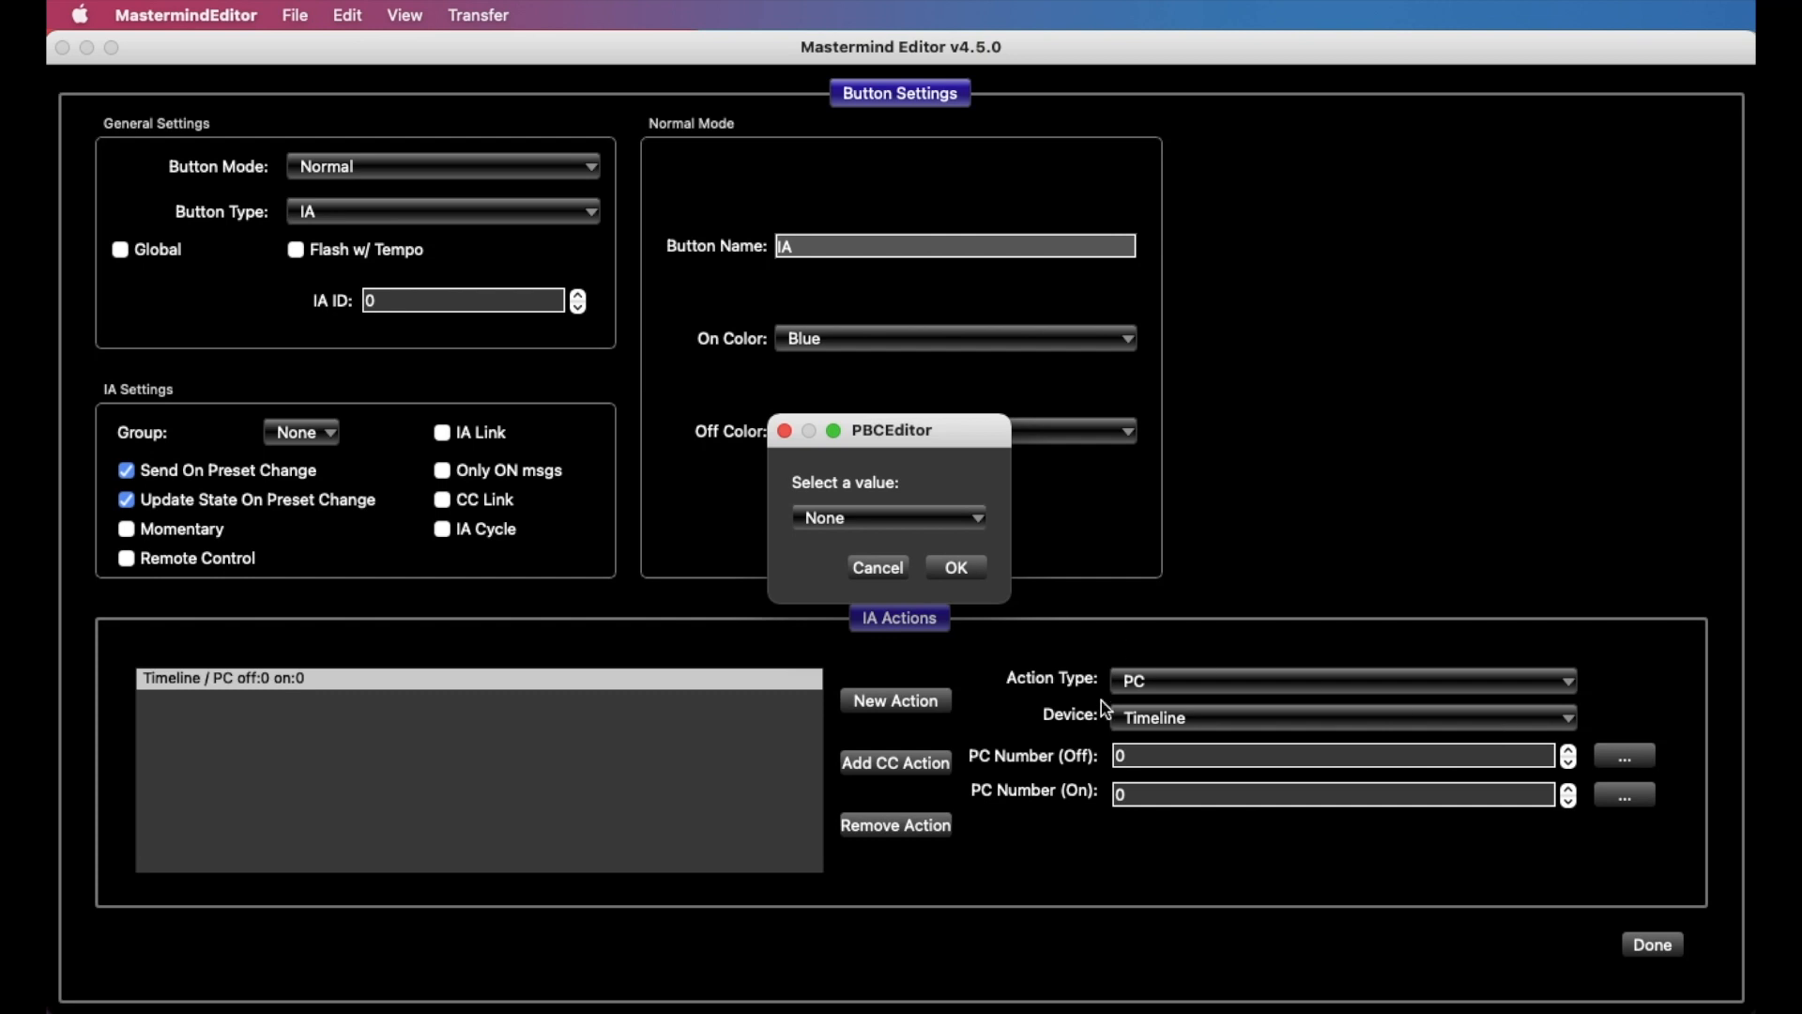
pyautogui.click(951, 568)
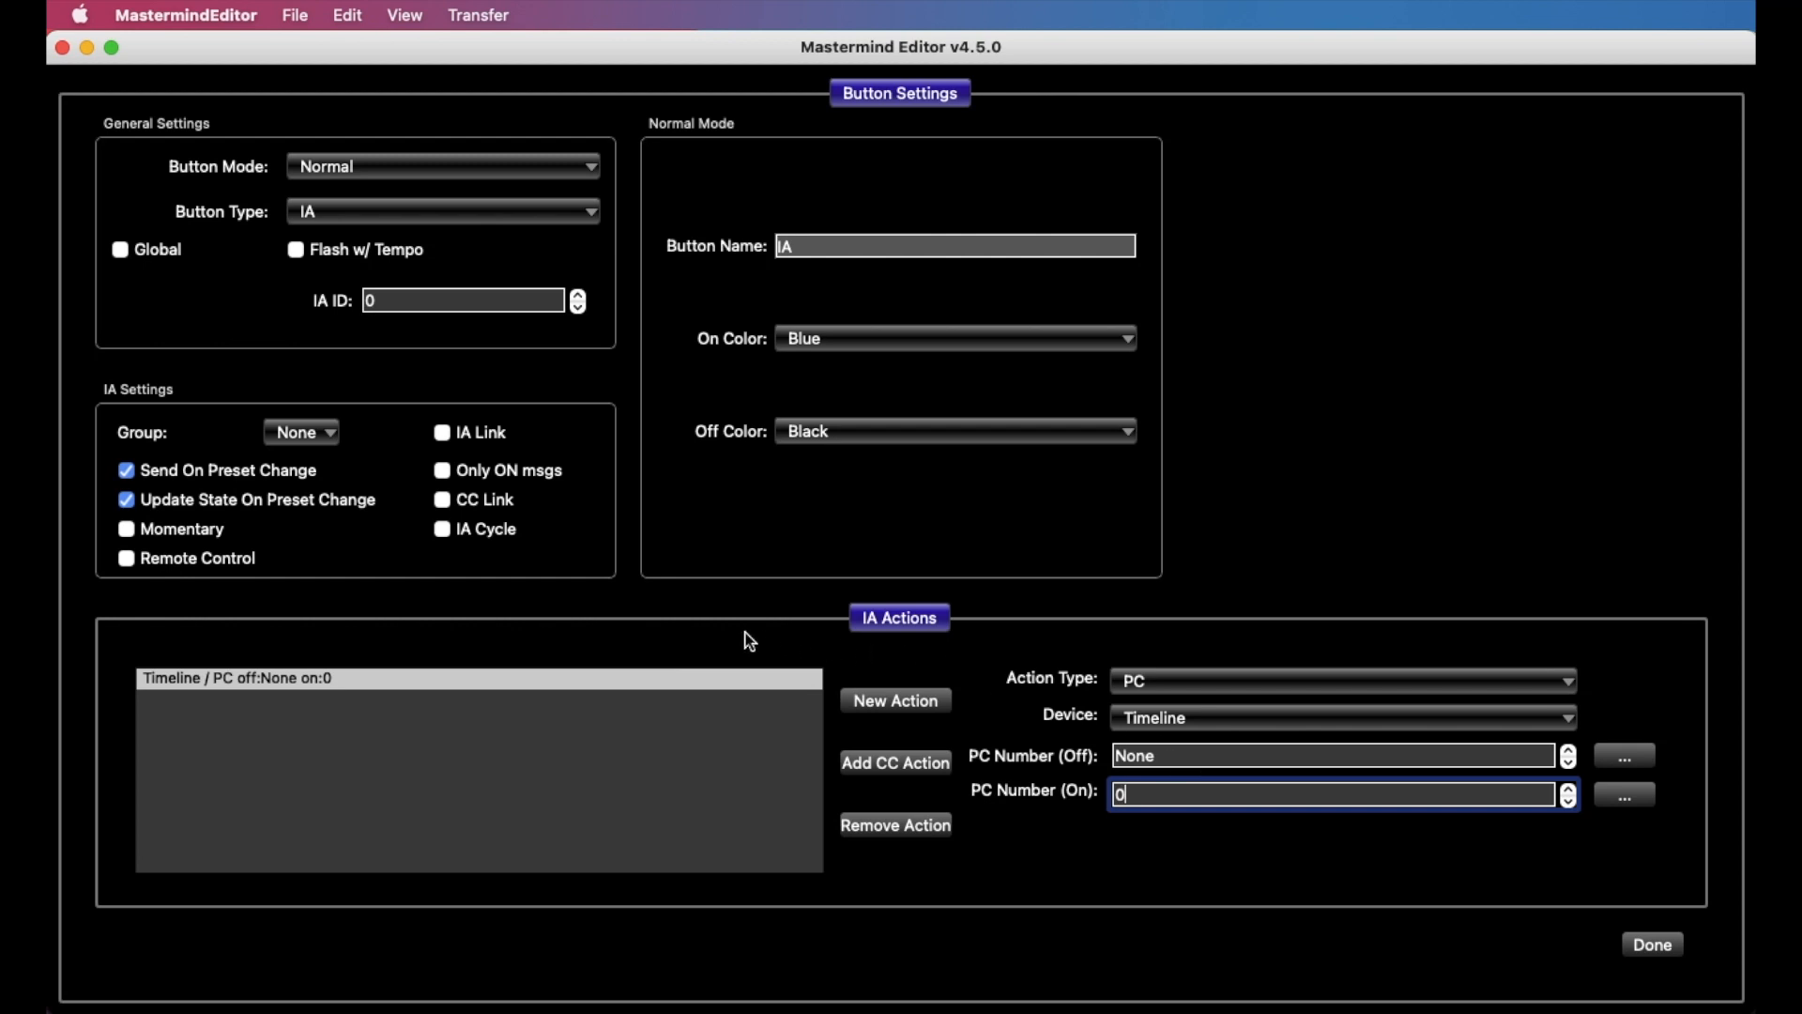
# Step: Rename the button from IA to 'Preset 1' and assign it to IA group 1
pyautogui.click(835, 247)
pyautogui.doubleClick(834, 247)
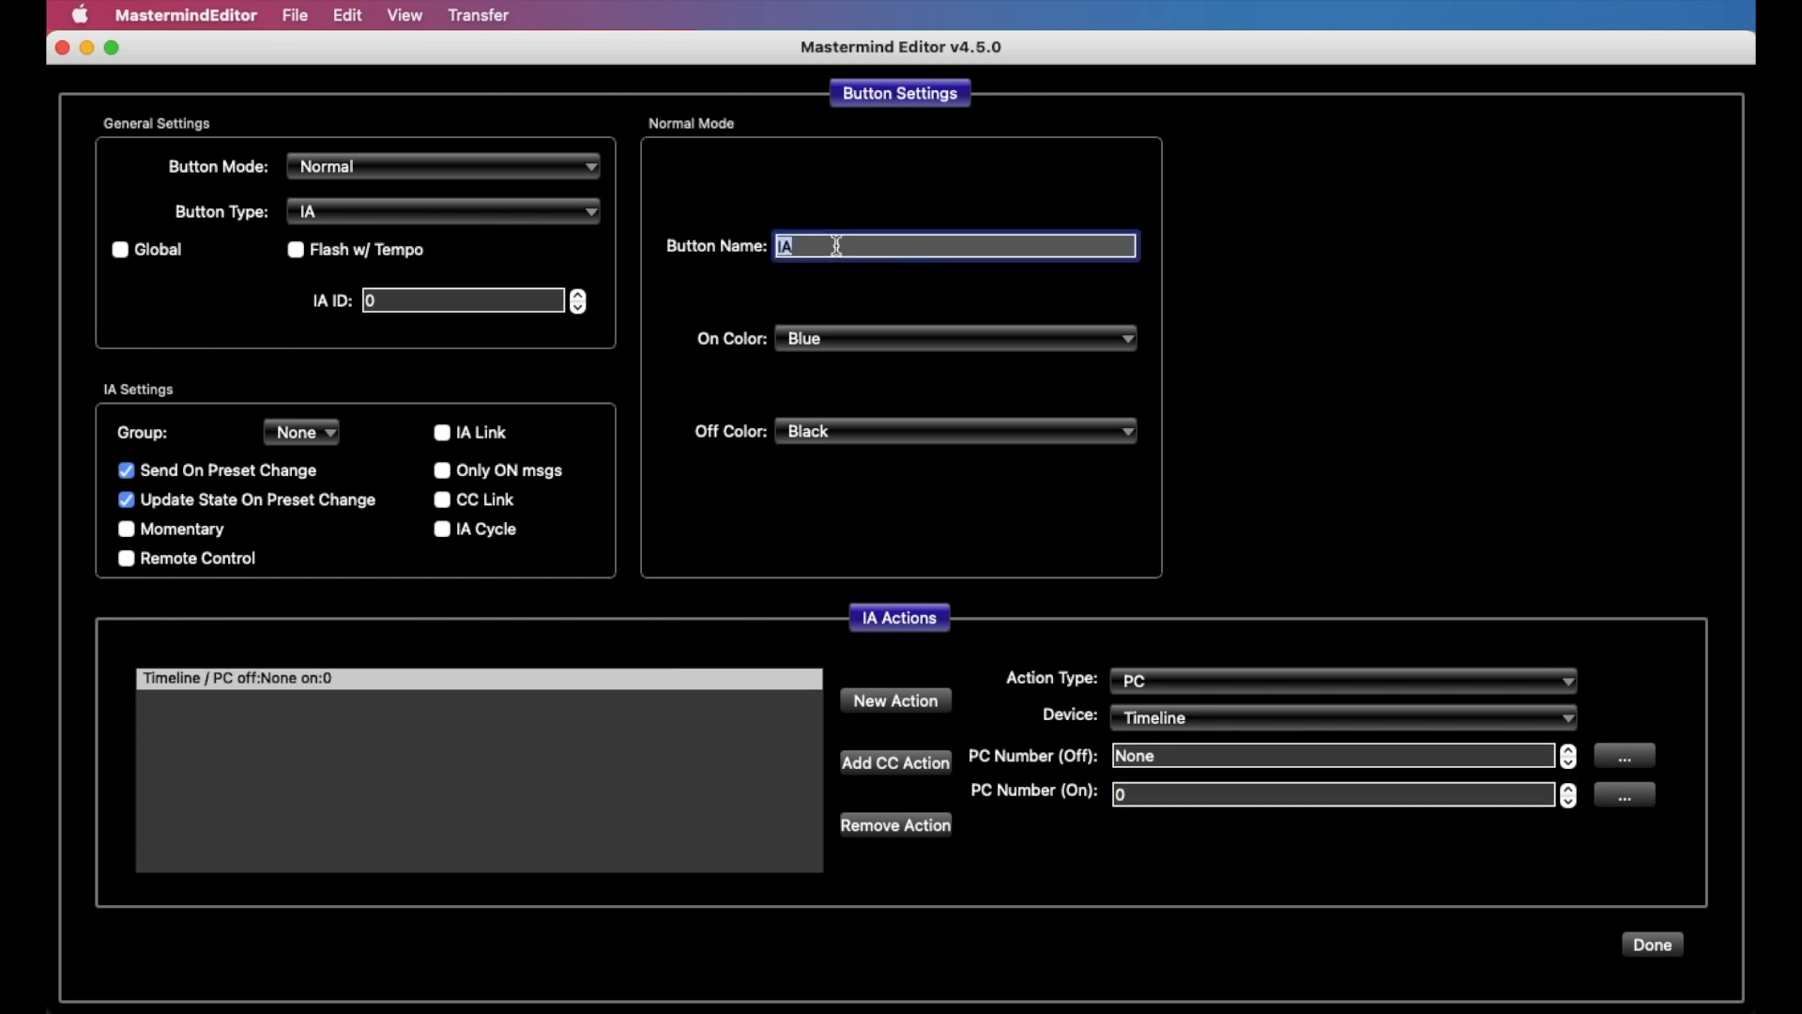
pyautogui.write('Preset 1')
pyautogui.click(302, 432)
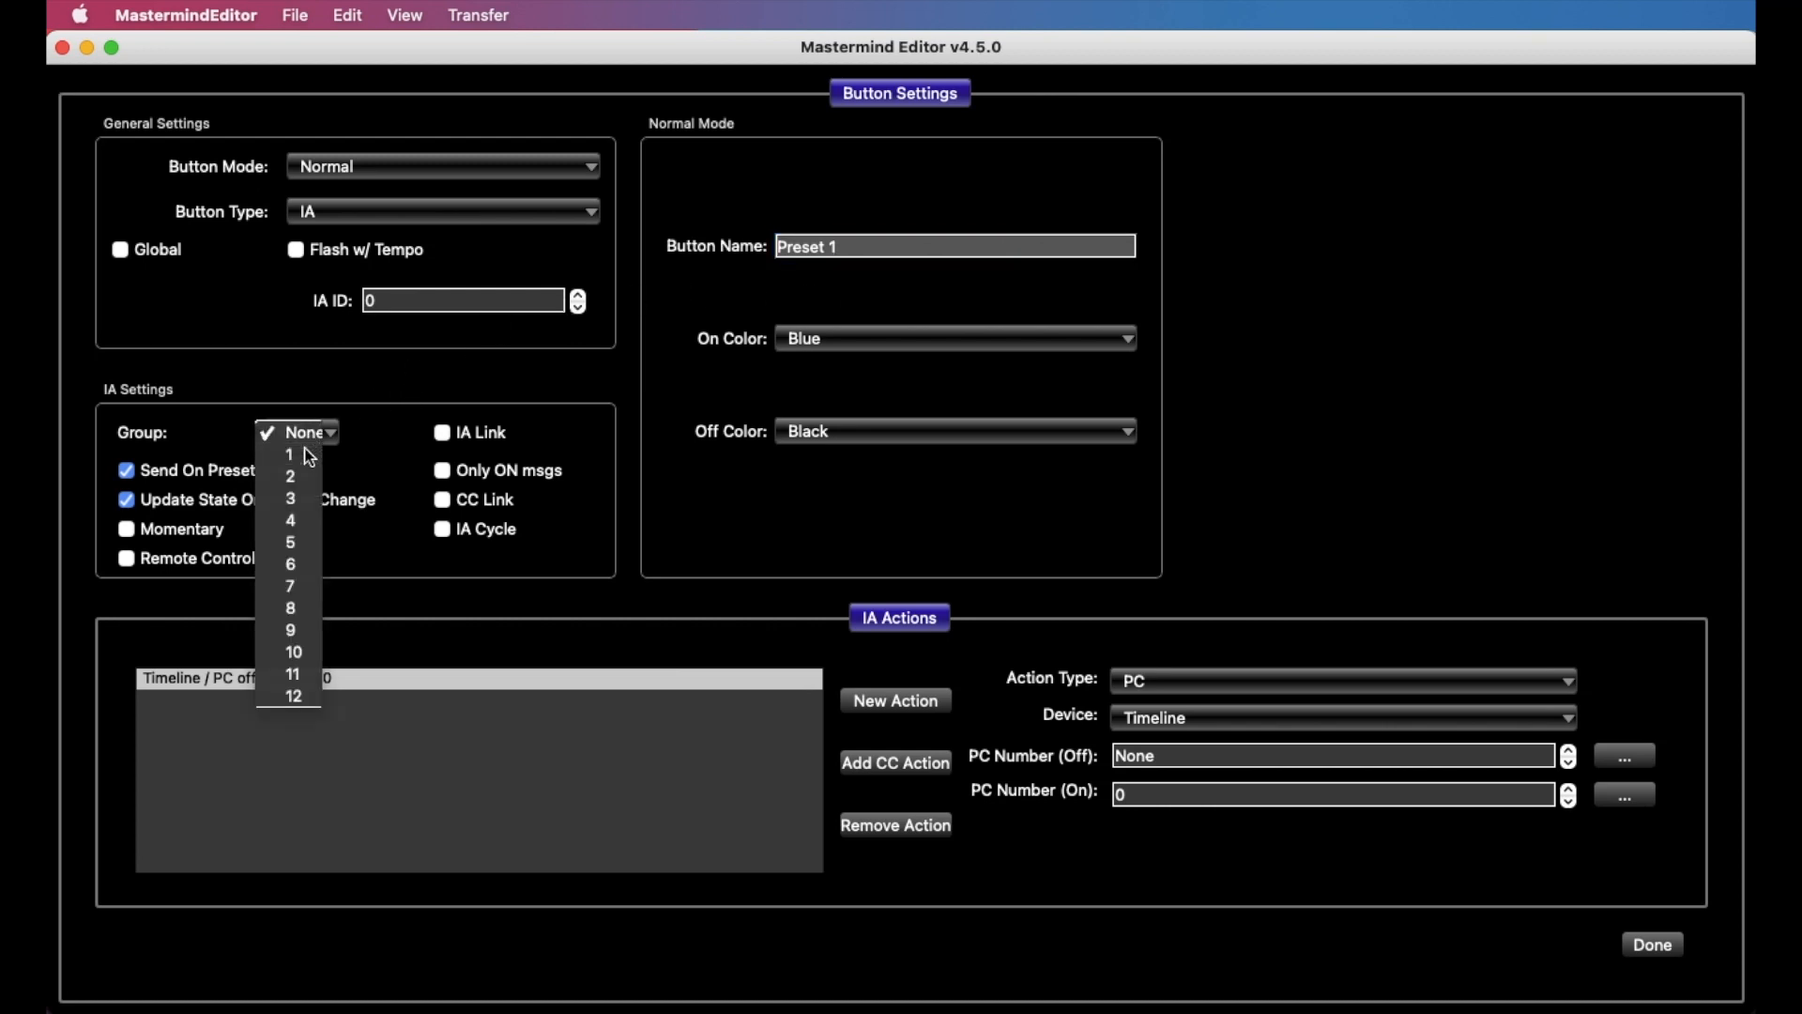
pyautogui.click(298, 452)
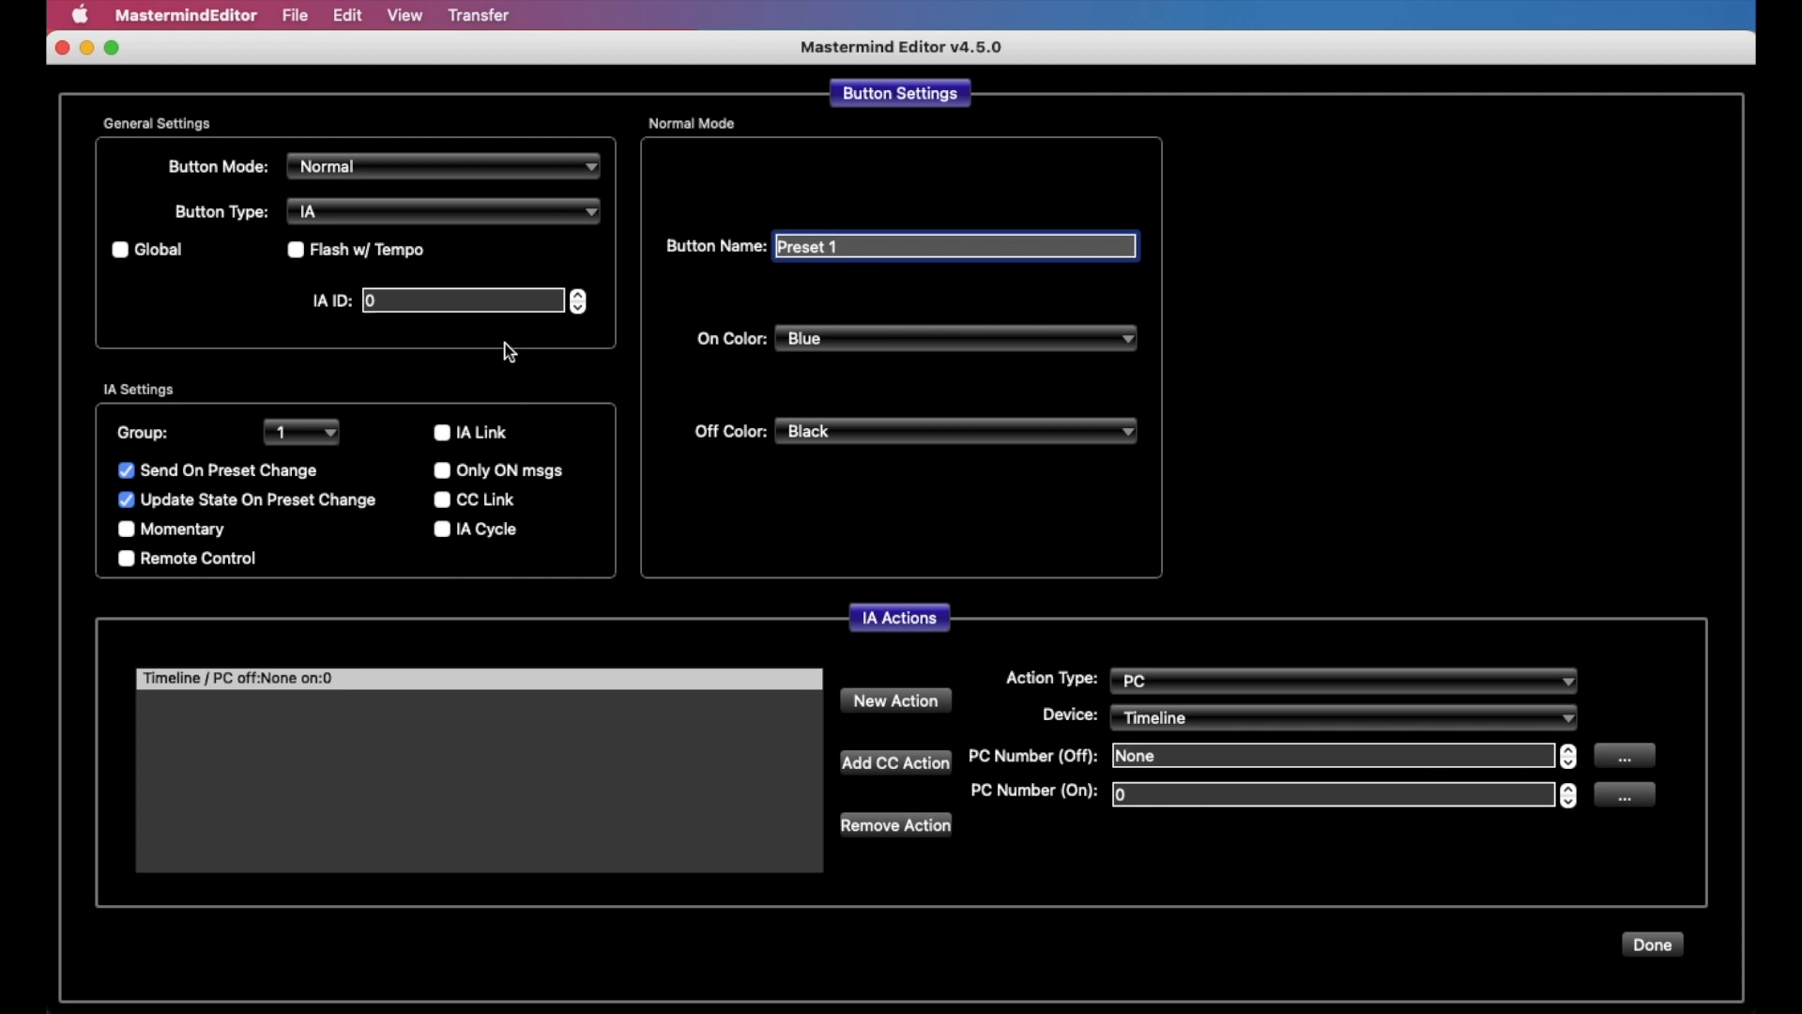
# Step: Set button mode to Hold and make the hold function an IA named 'Bypass'
pyautogui.click(503, 168)
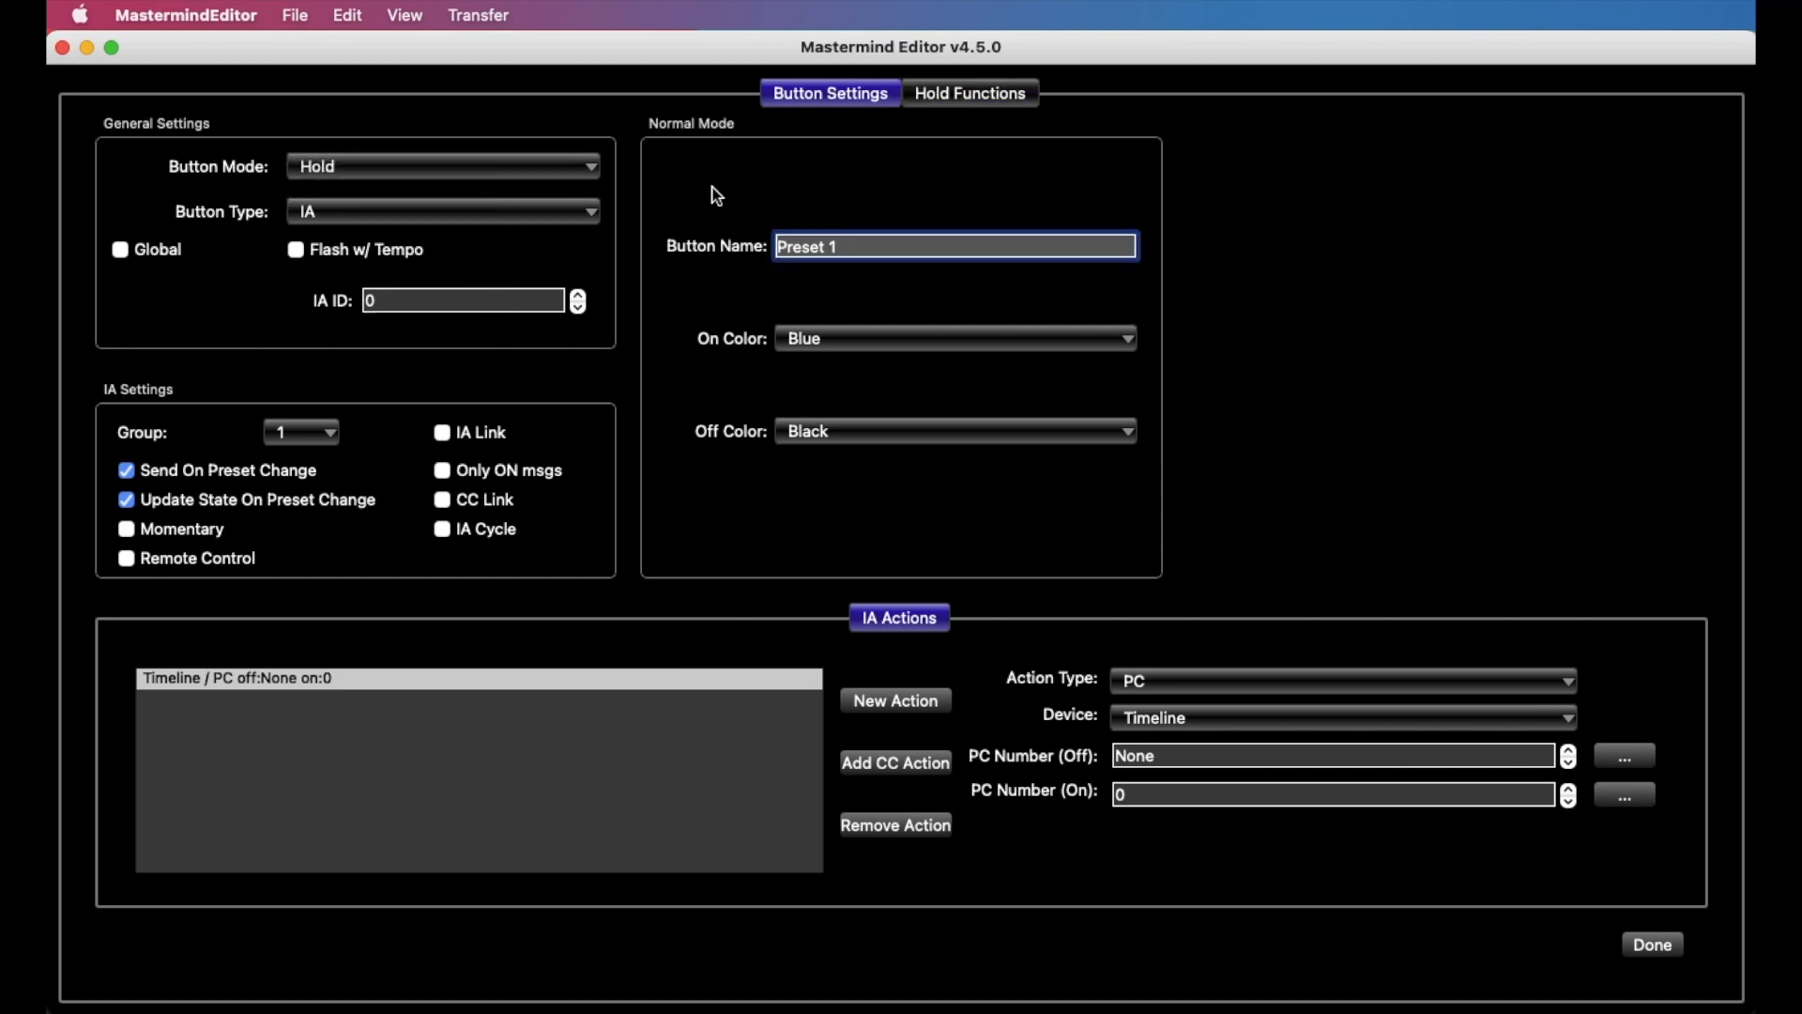
pyautogui.click(954, 97)
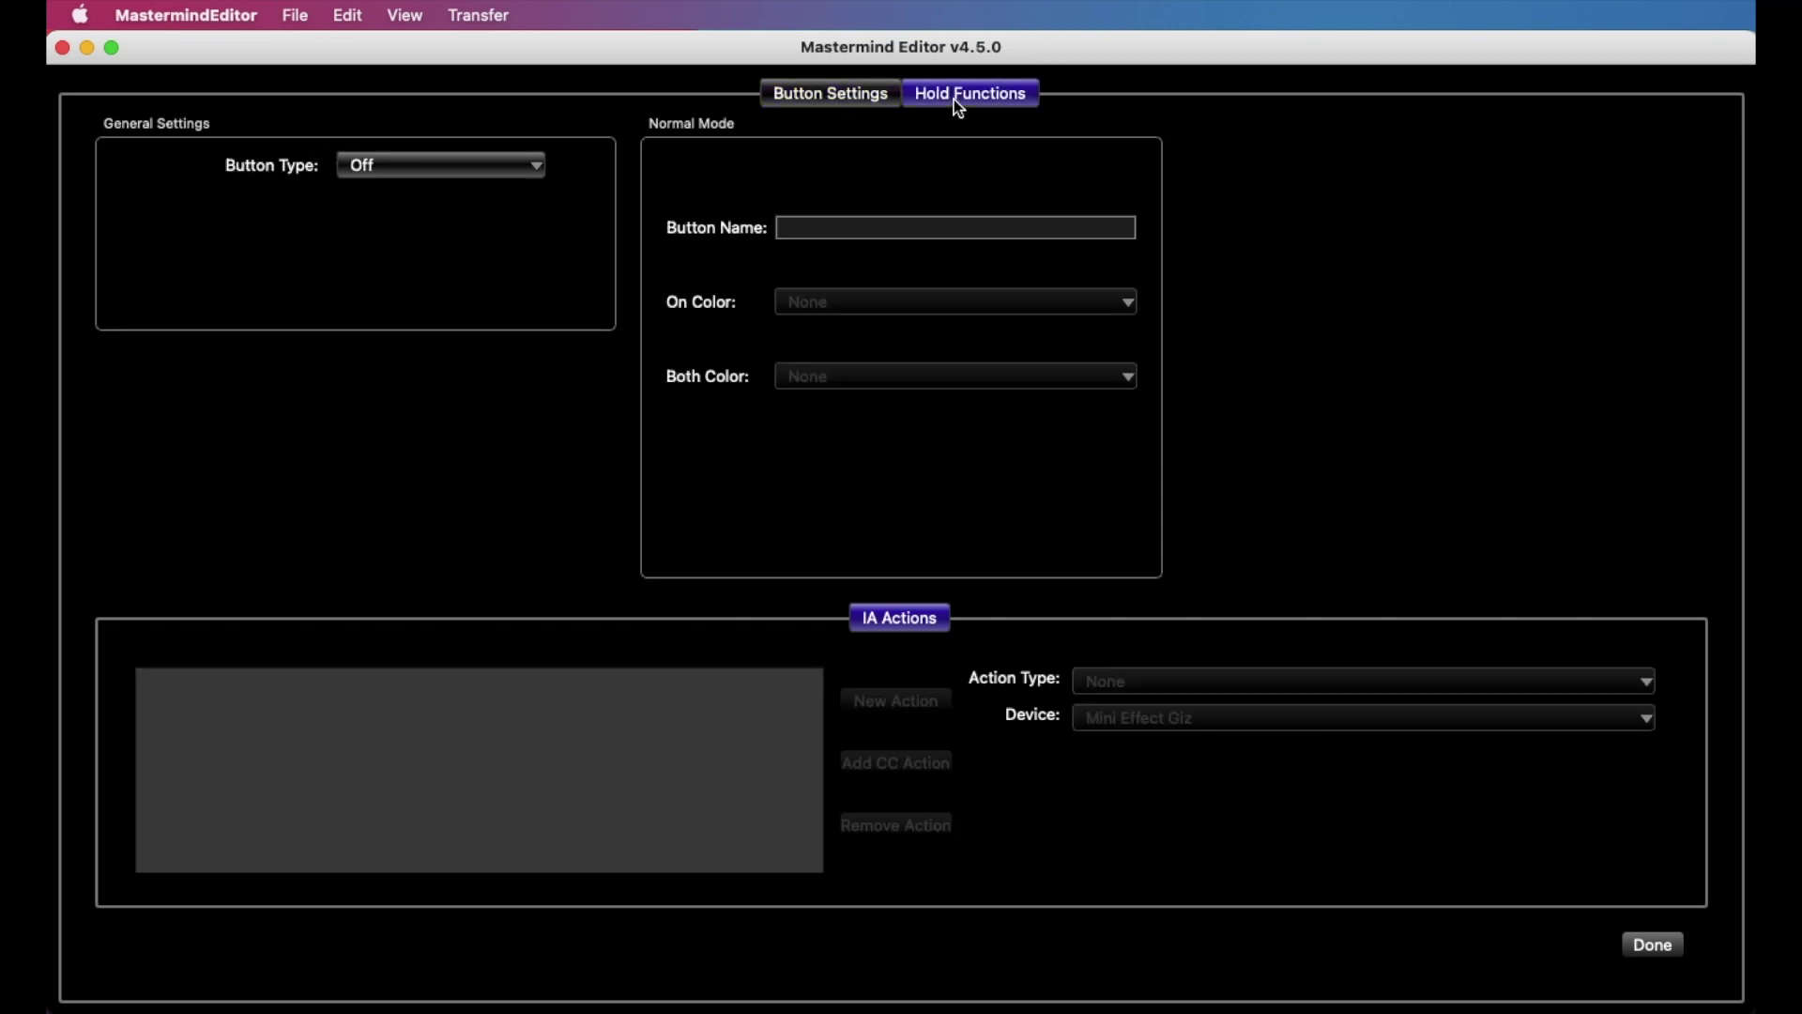
pyautogui.click(507, 171)
pyautogui.click(458, 295)
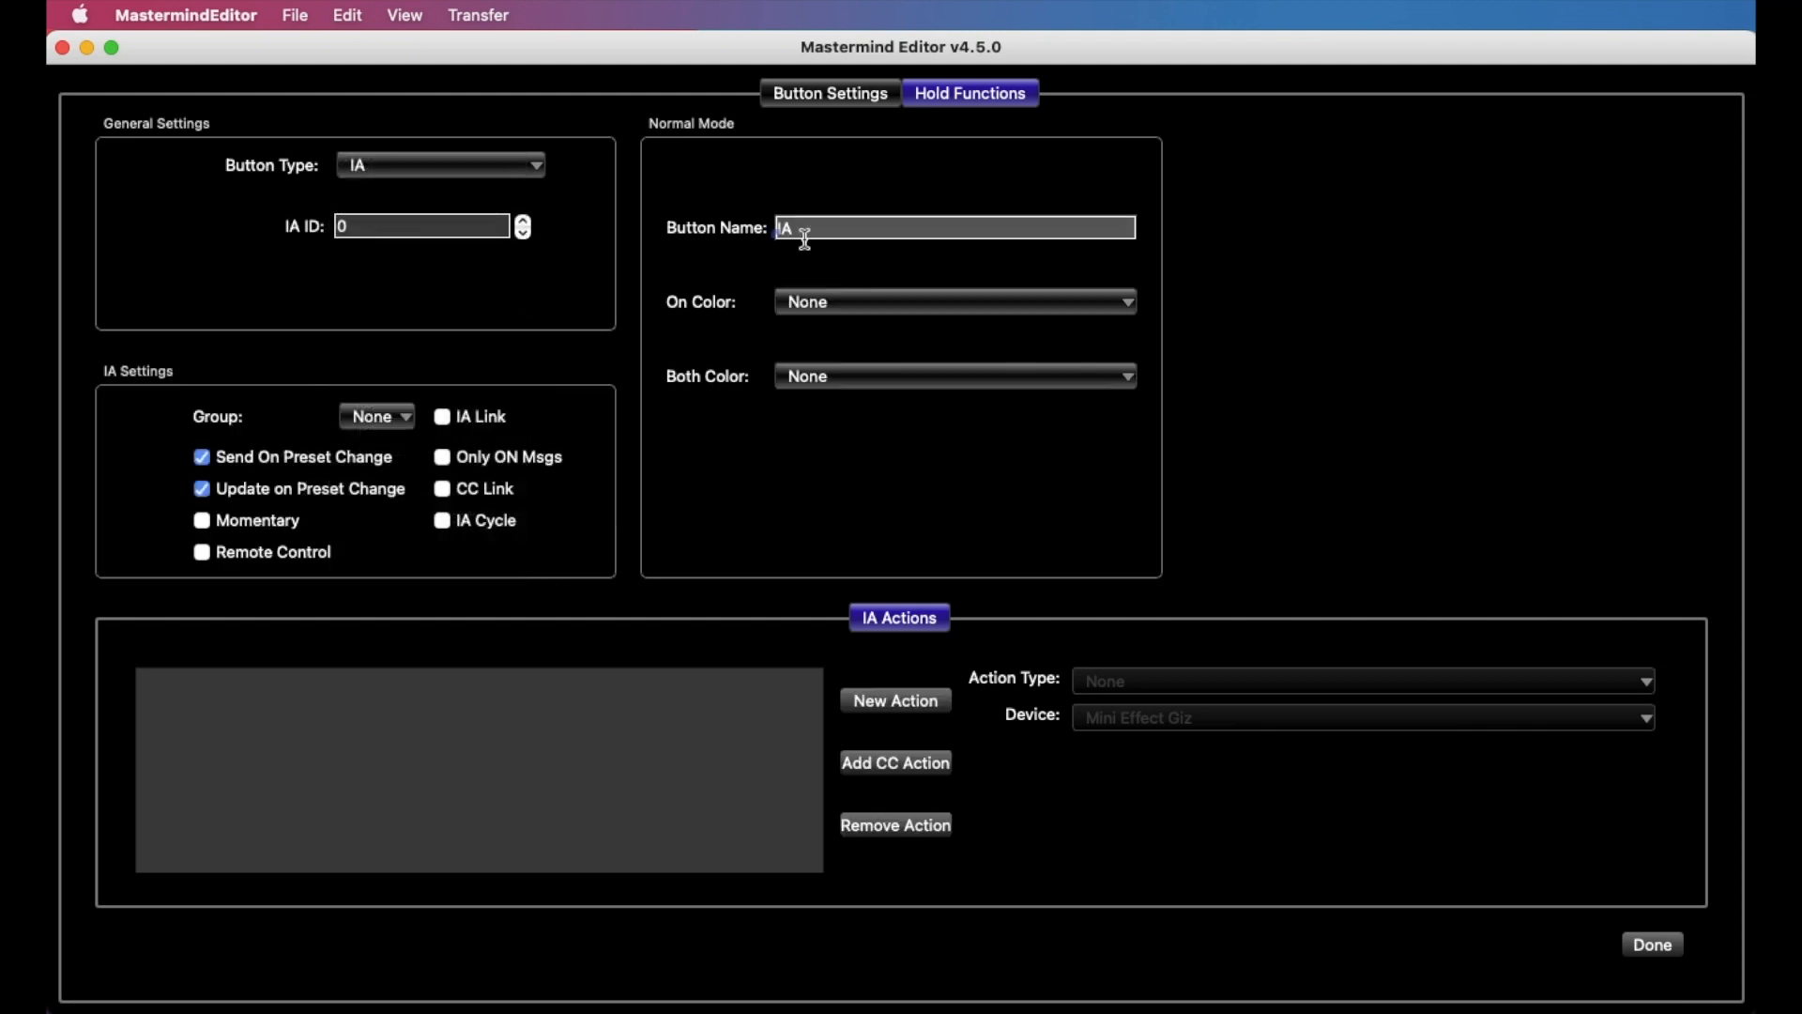
pyautogui.click(814, 229)
pyautogui.write('Bypass')
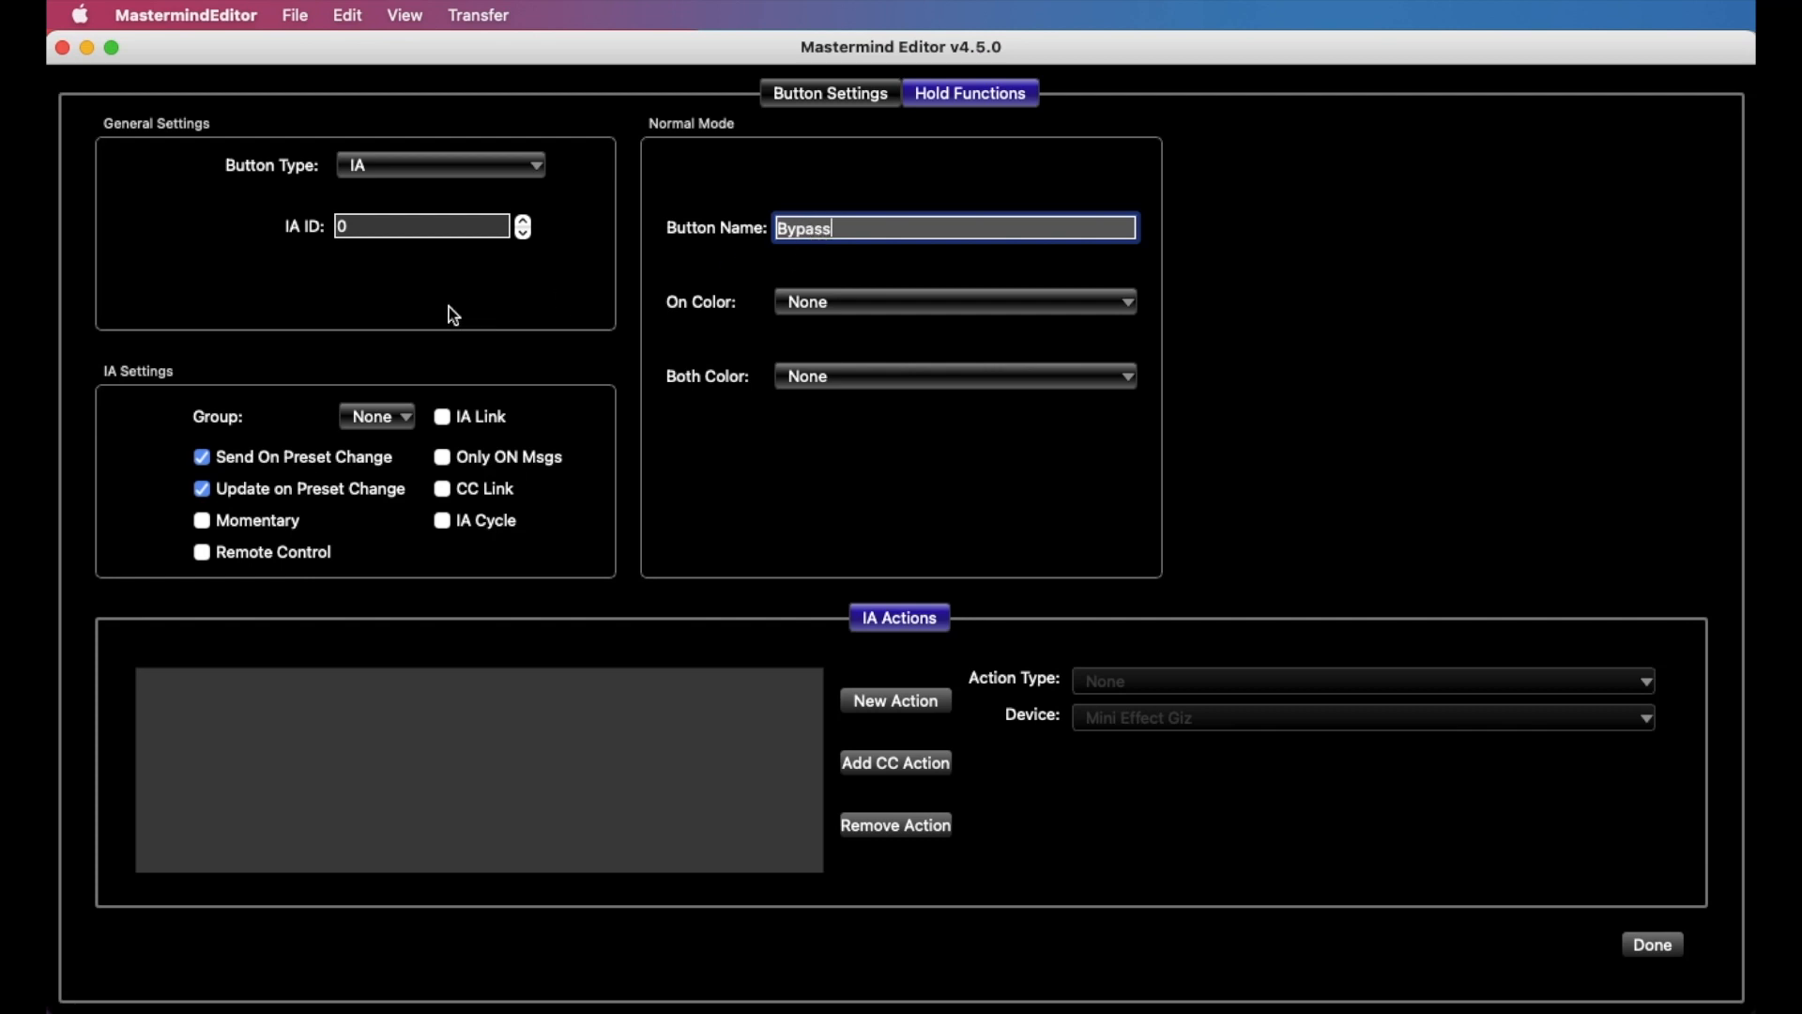
# Step: Add a momentary CC action to the hold function sending the Timeline's CC 102: Bypass
pyautogui.click(871, 699)
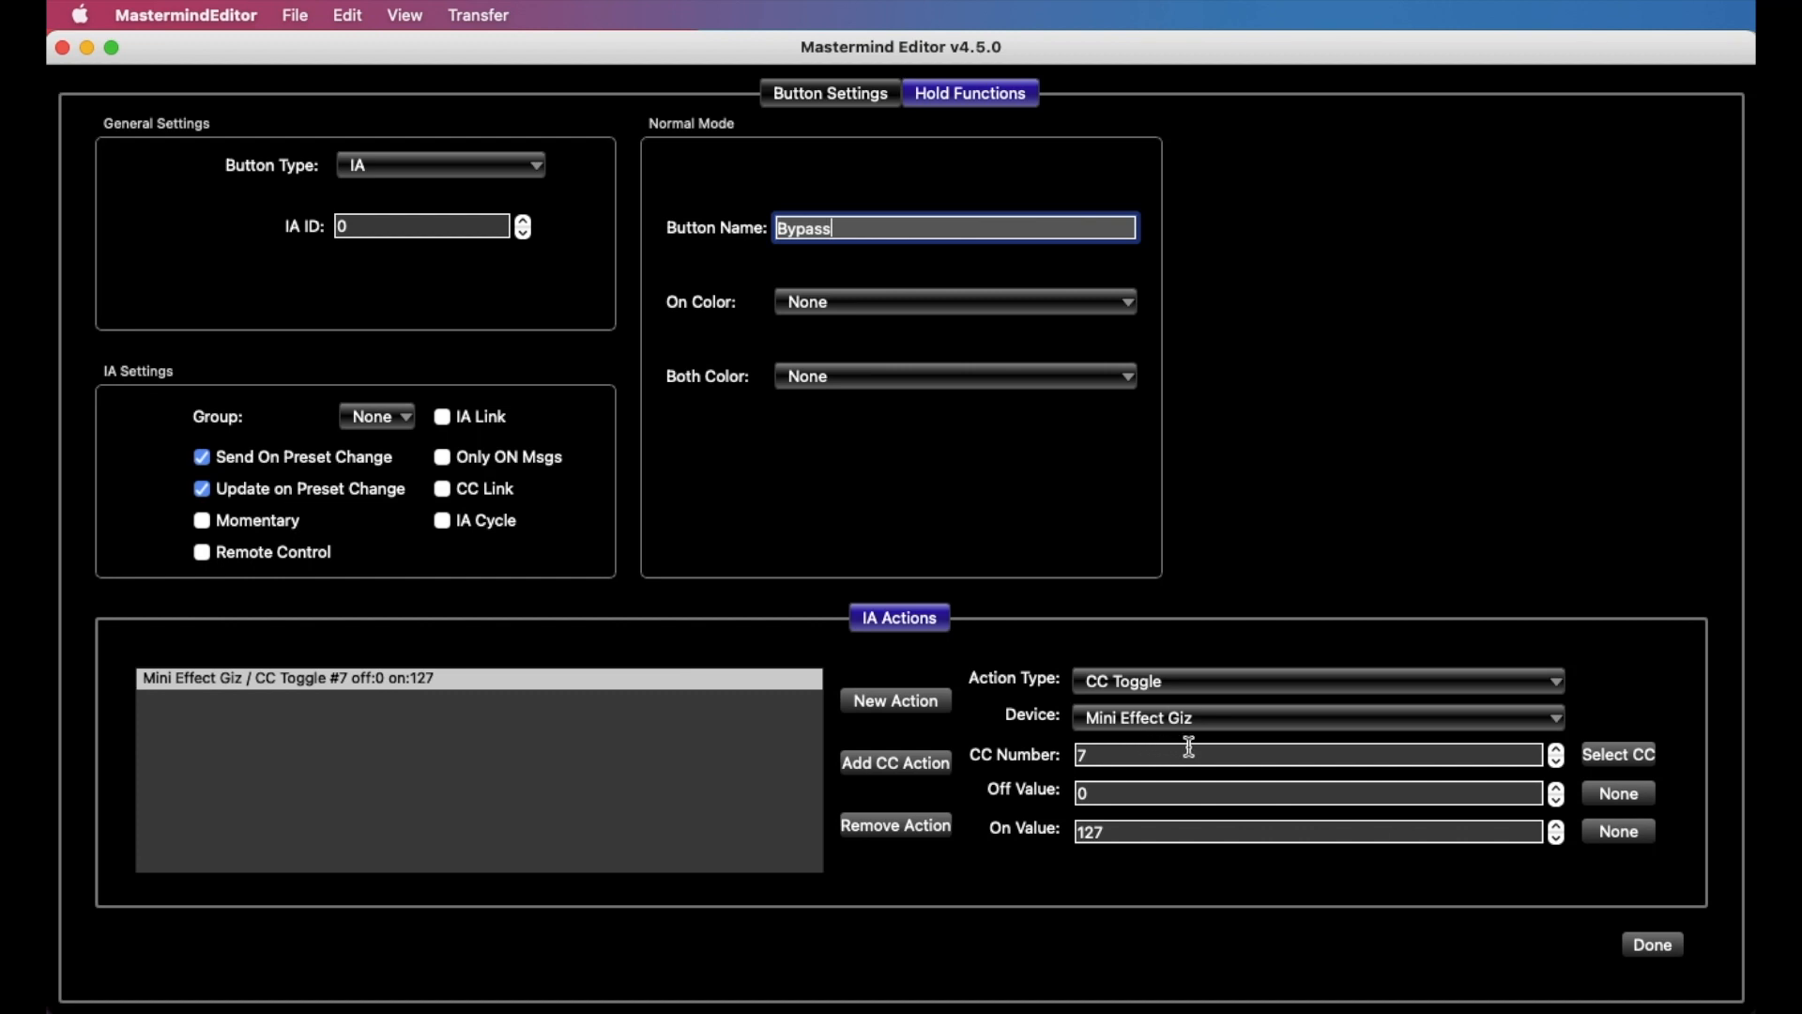
pyautogui.click(1190, 683)
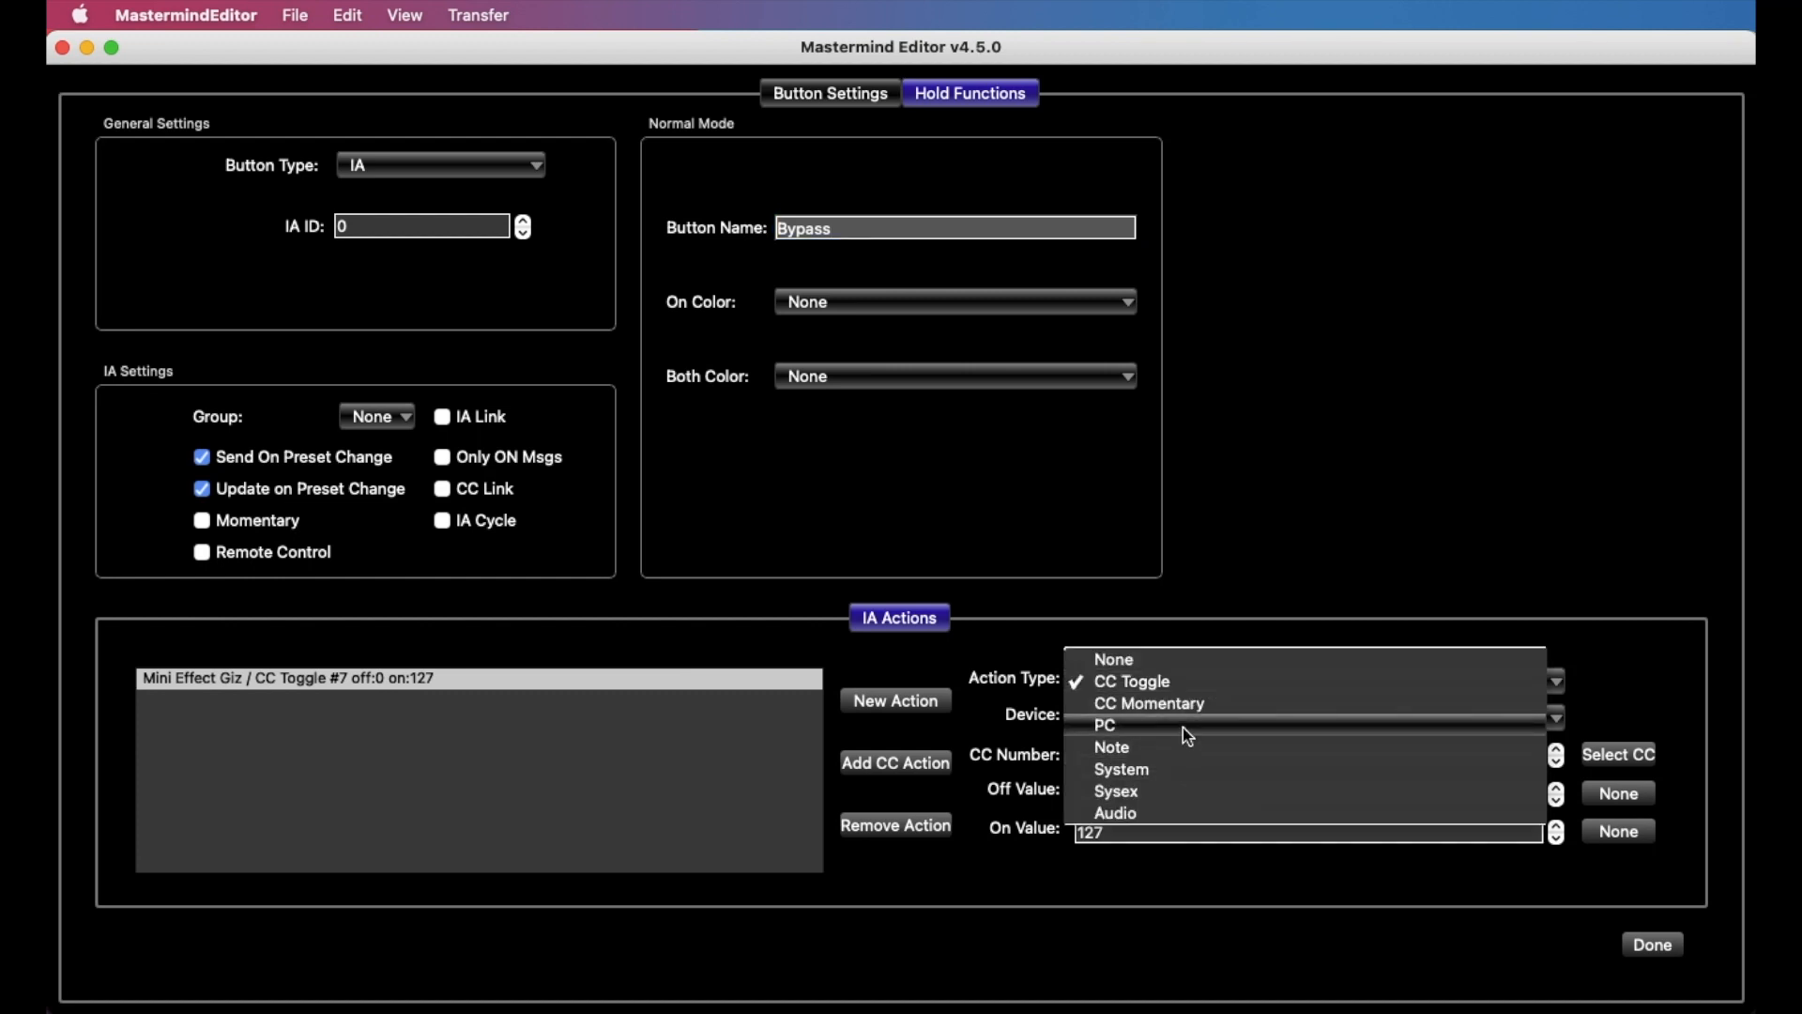
pyautogui.click(1186, 702)
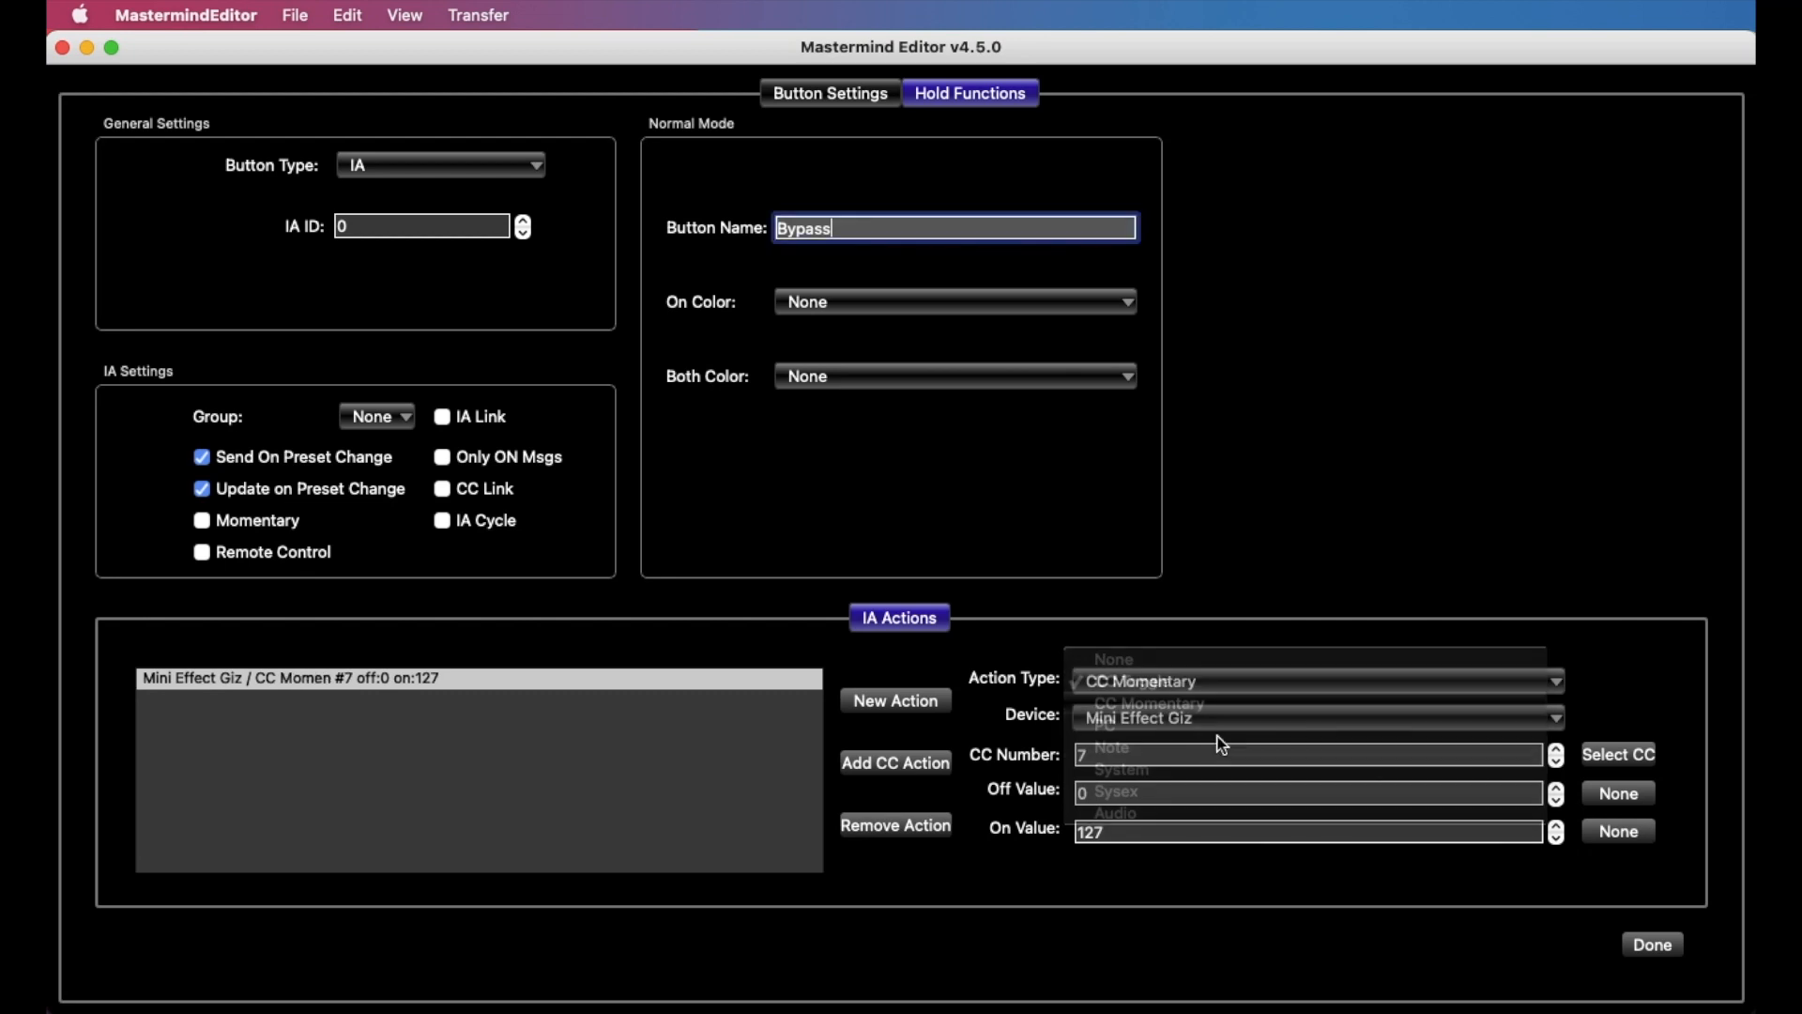
pyautogui.click(1345, 719)
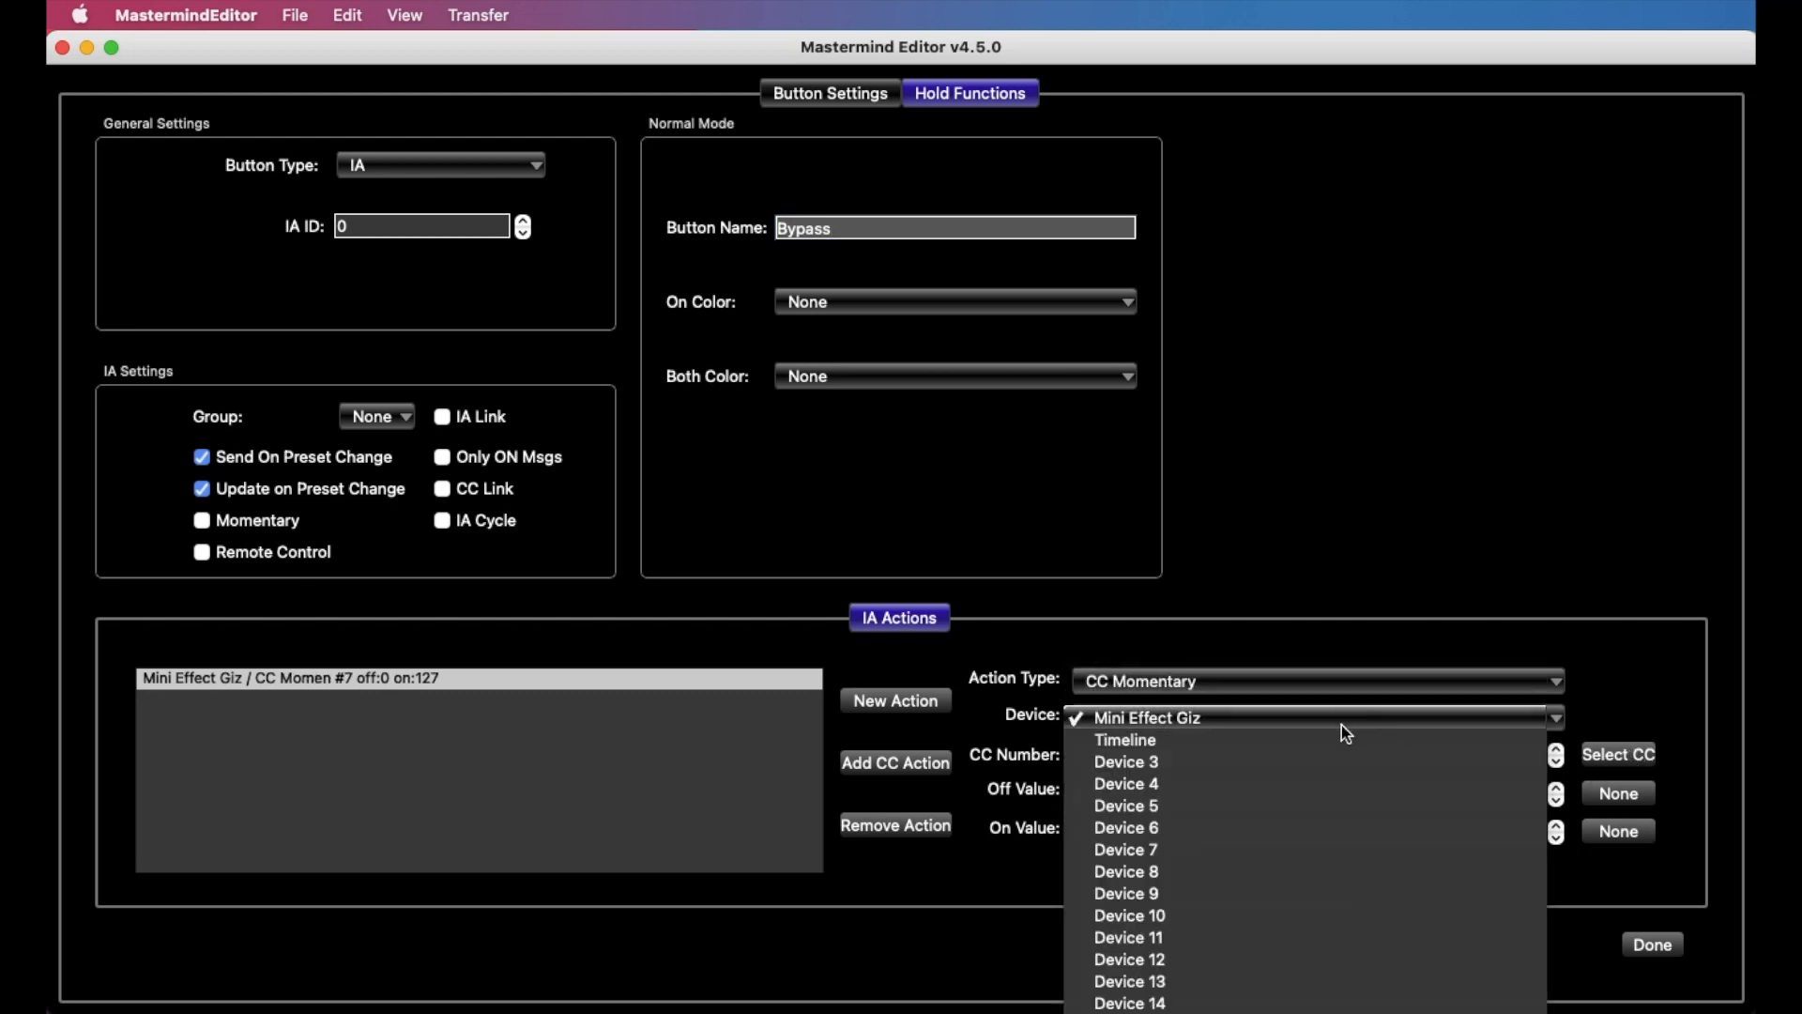
pyautogui.click(1321, 740)
pyautogui.click(1612, 753)
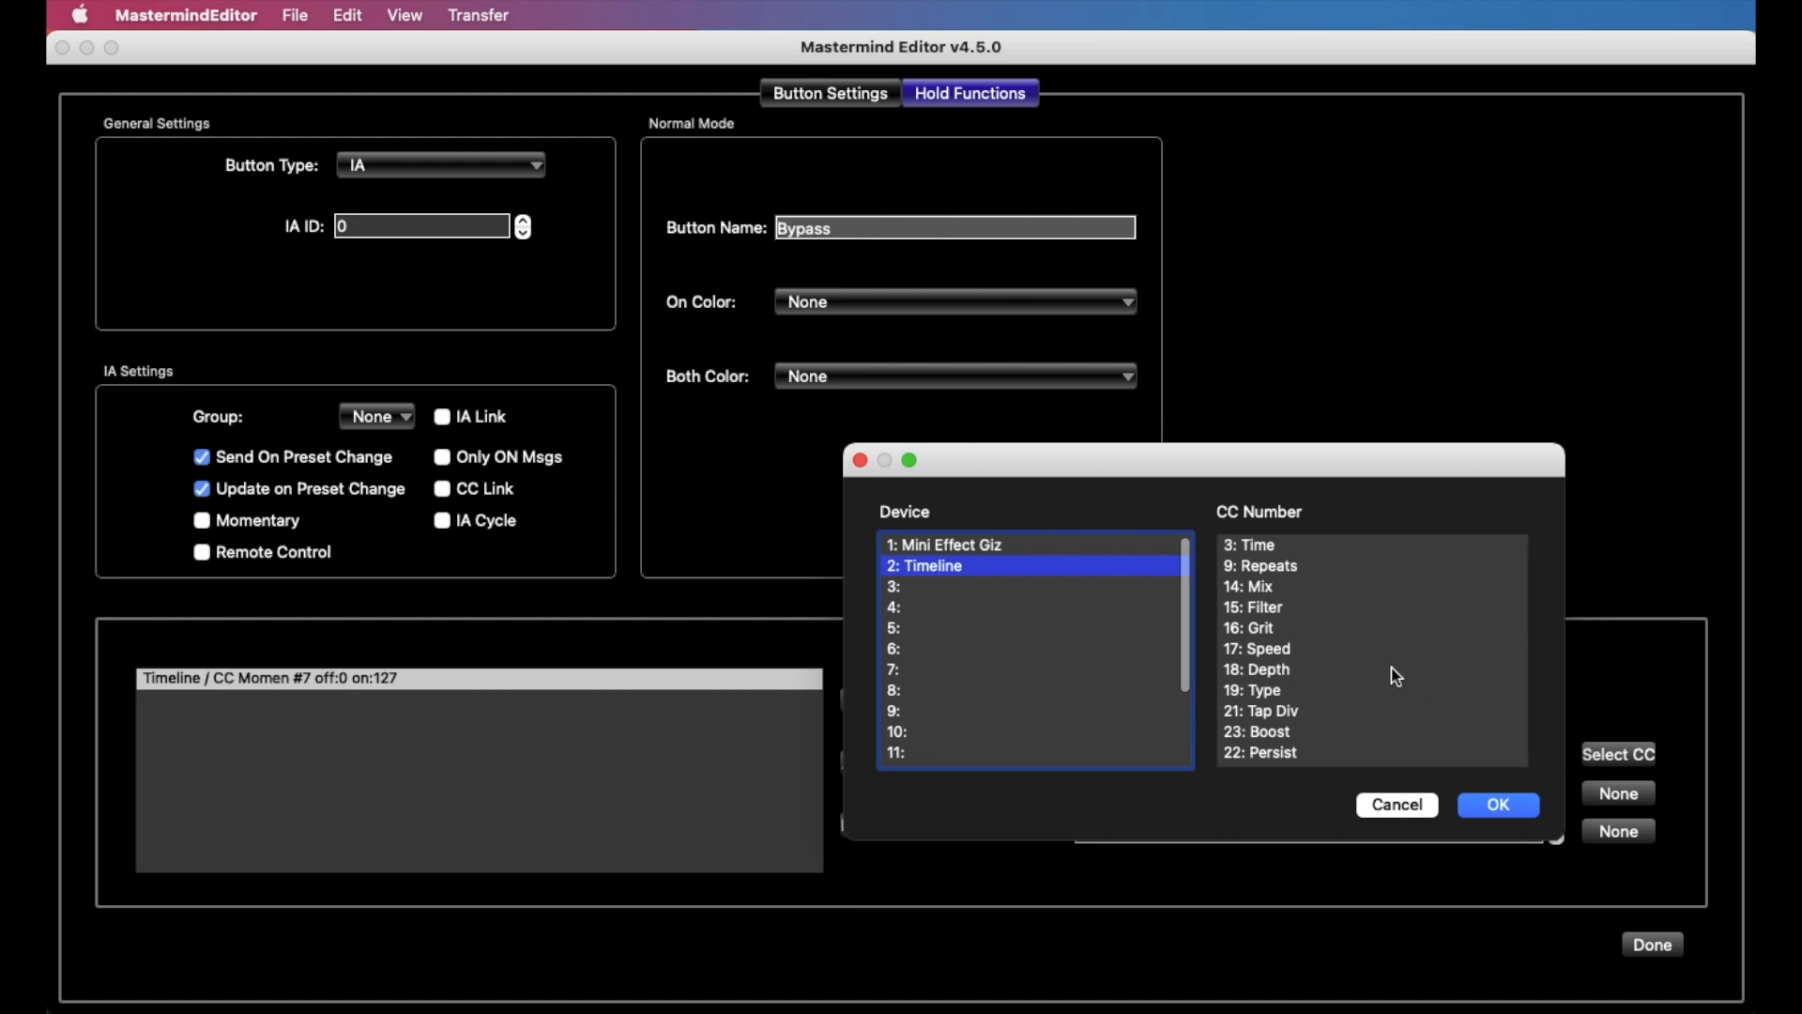
pyautogui.scroll(-10, 1366, 656)
pyautogui.click(1308, 749)
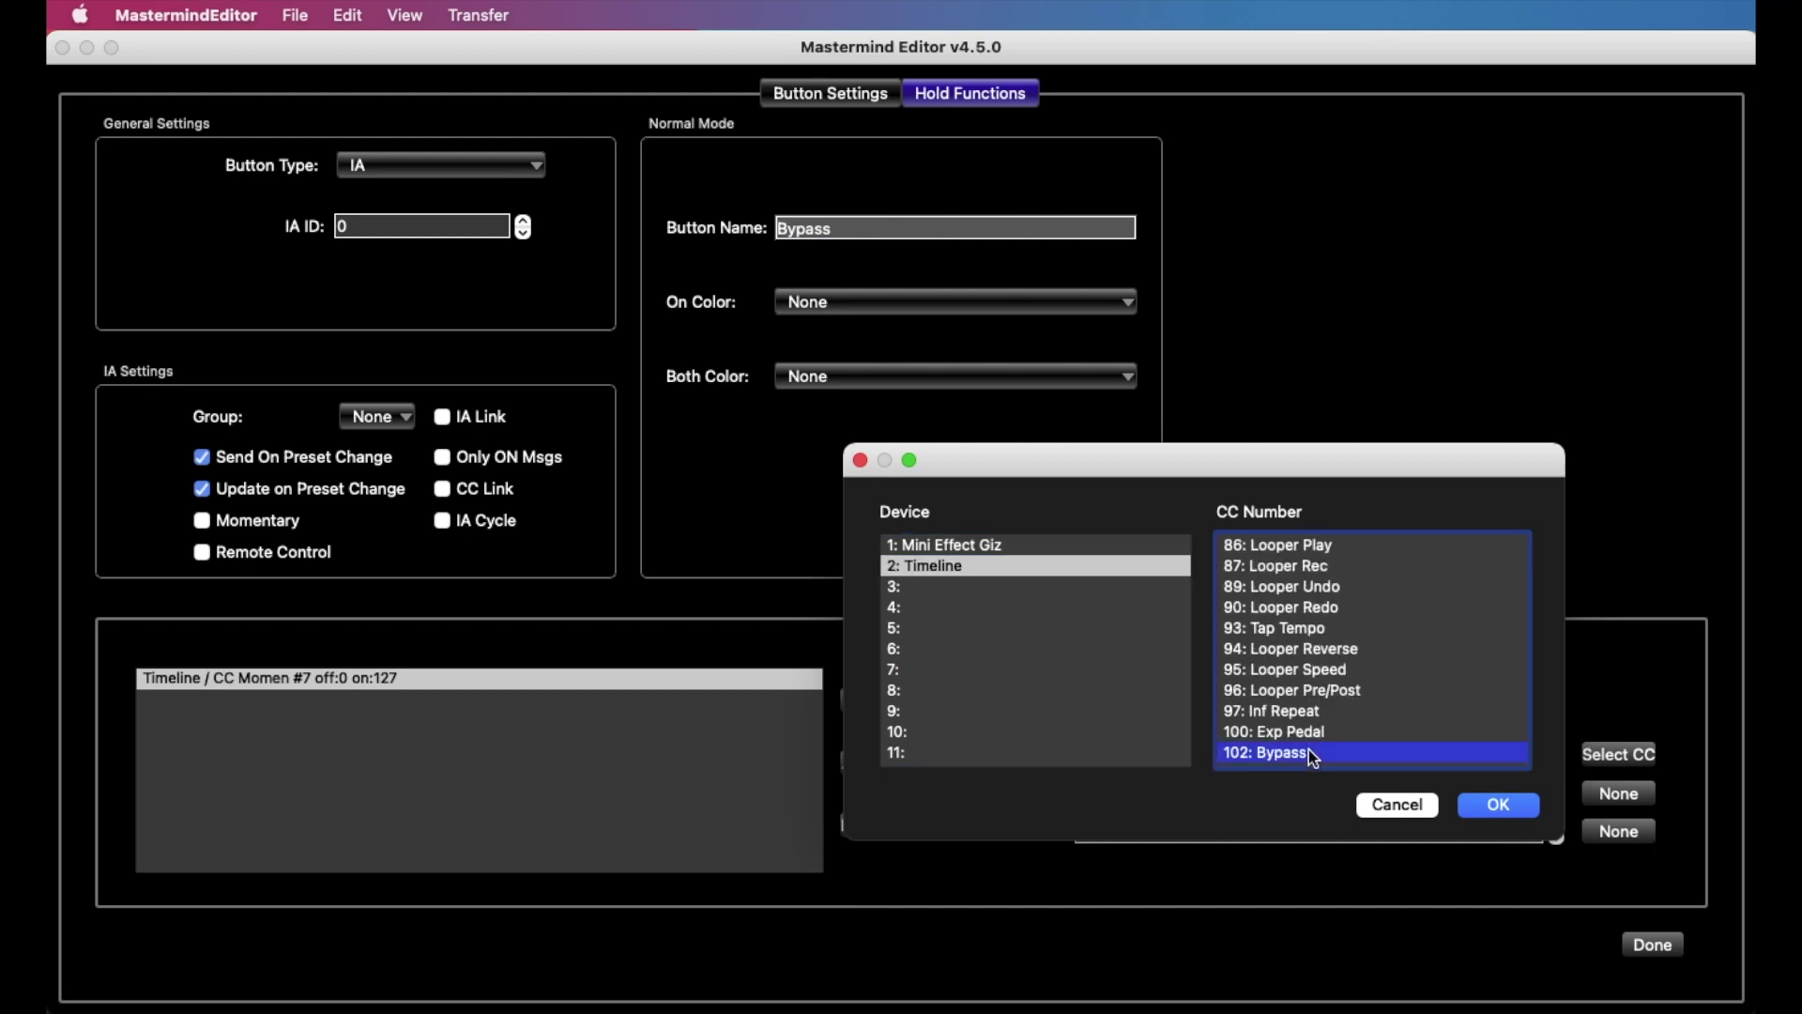
pyautogui.click(1497, 804)
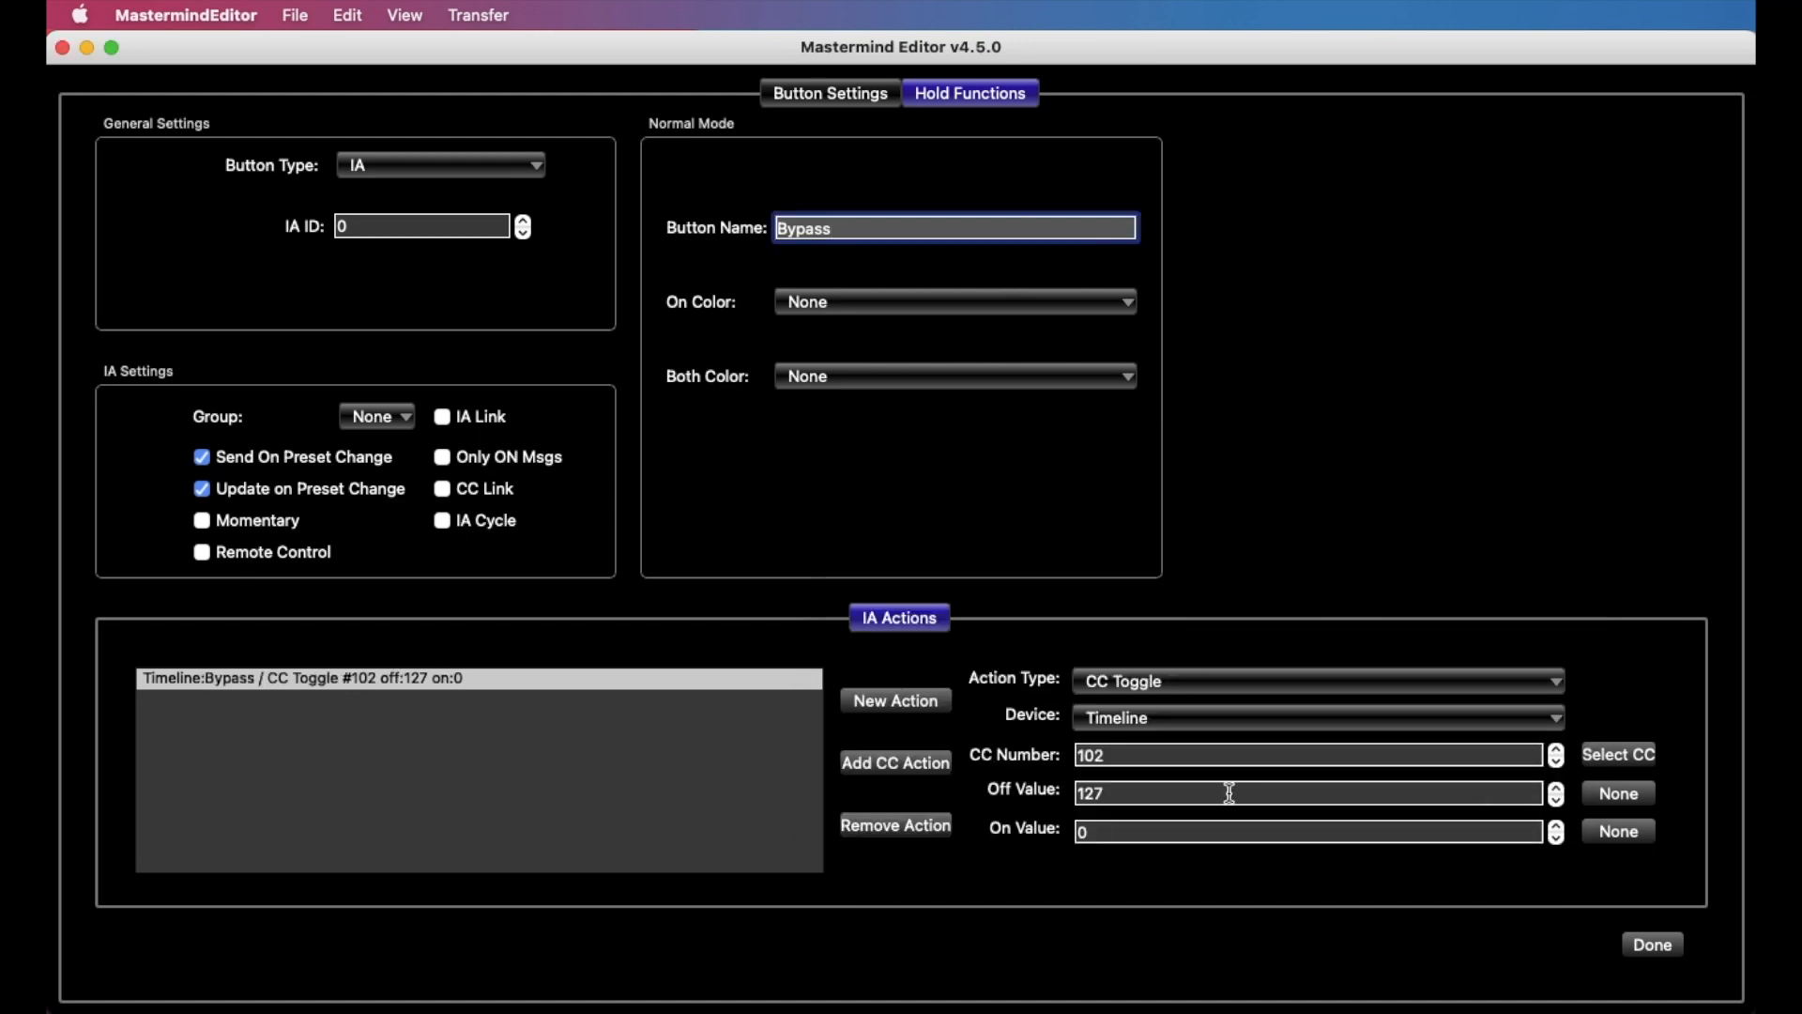
# Step: Swap the Bypass CC values so the off value is 0 and the on value is 127
pyautogui.click(1146, 831)
pyautogui.click(1148, 794)
pyautogui.click(1139, 830)
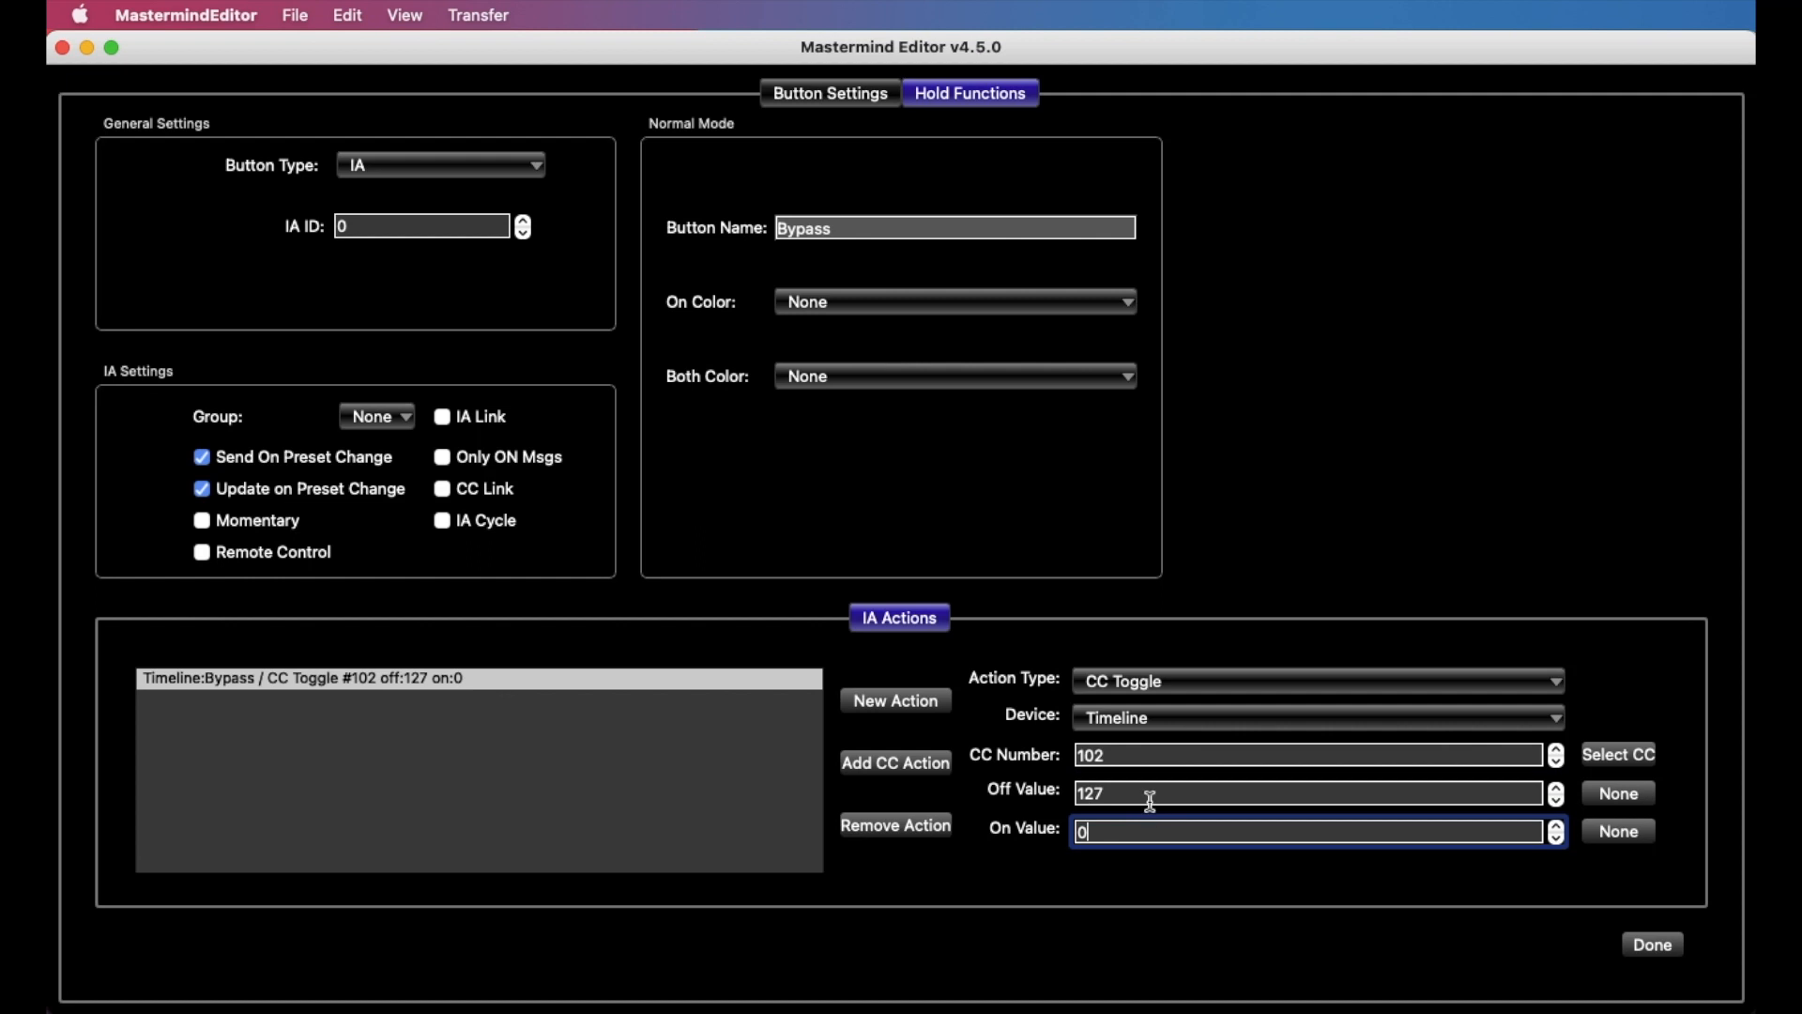
pyautogui.click(1140, 797)
pyautogui.click(1140, 828)
pyautogui.click(1148, 794)
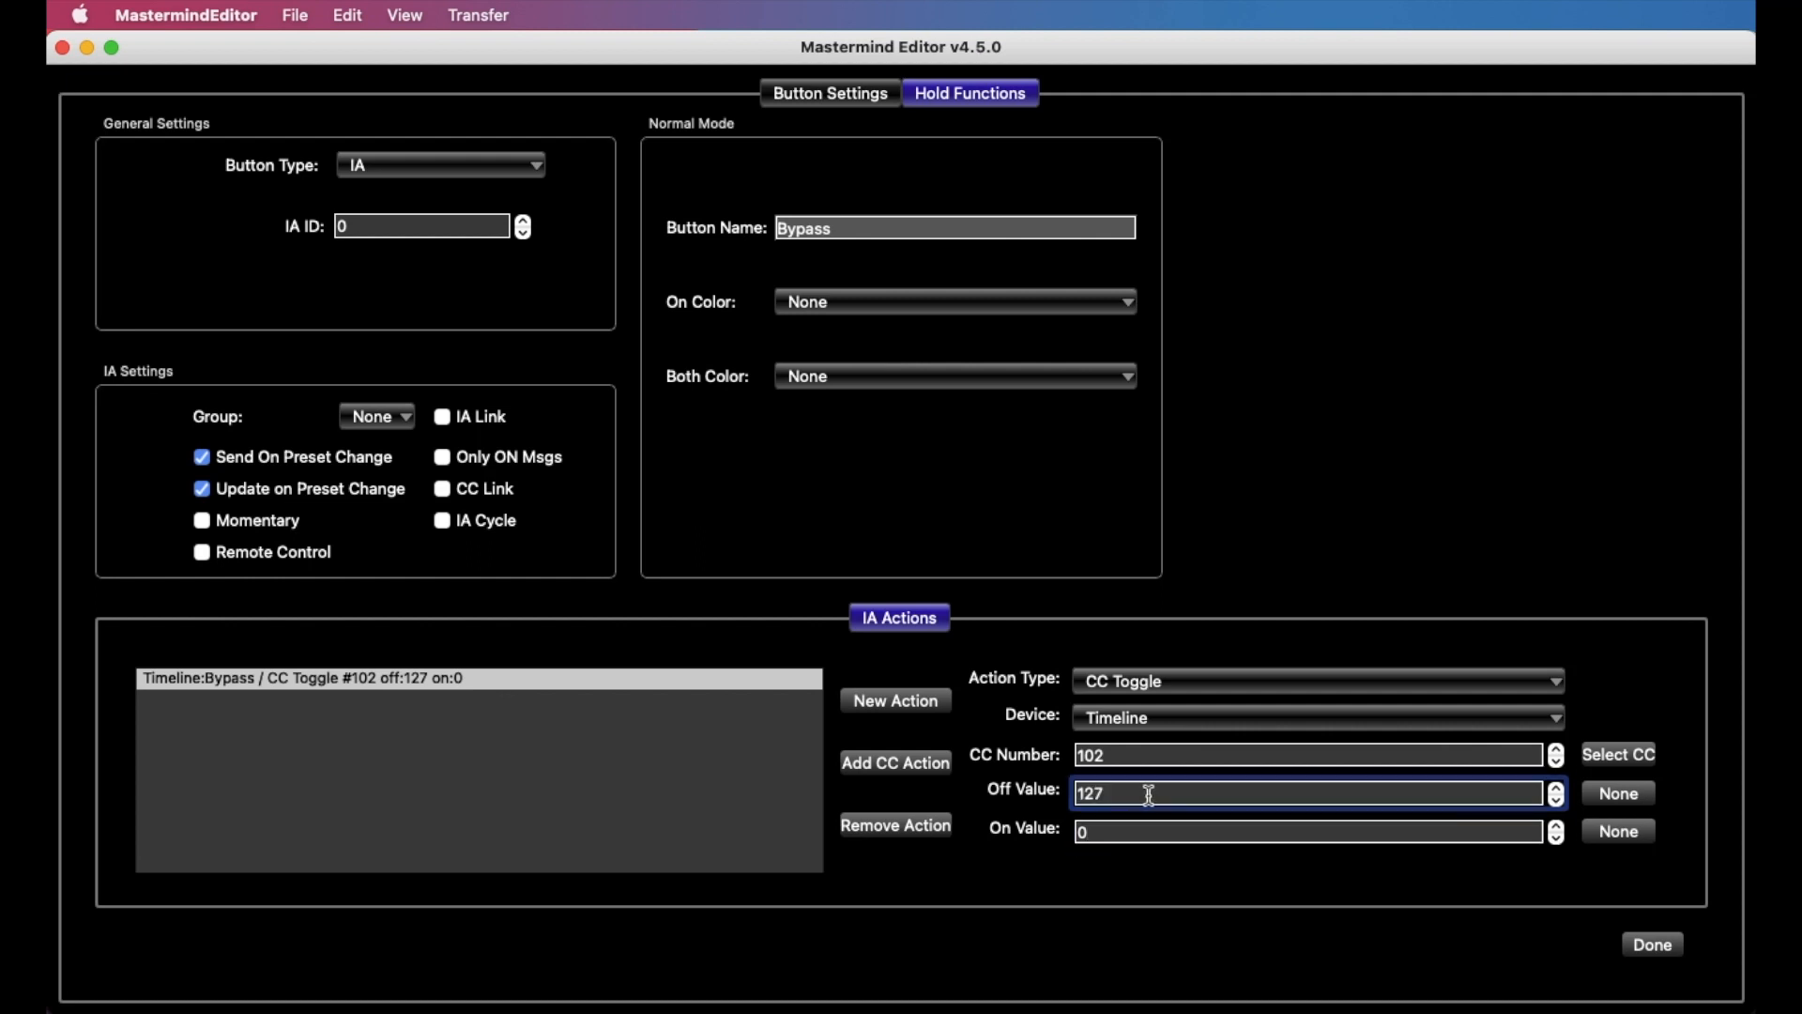
pyautogui.click(1147, 828)
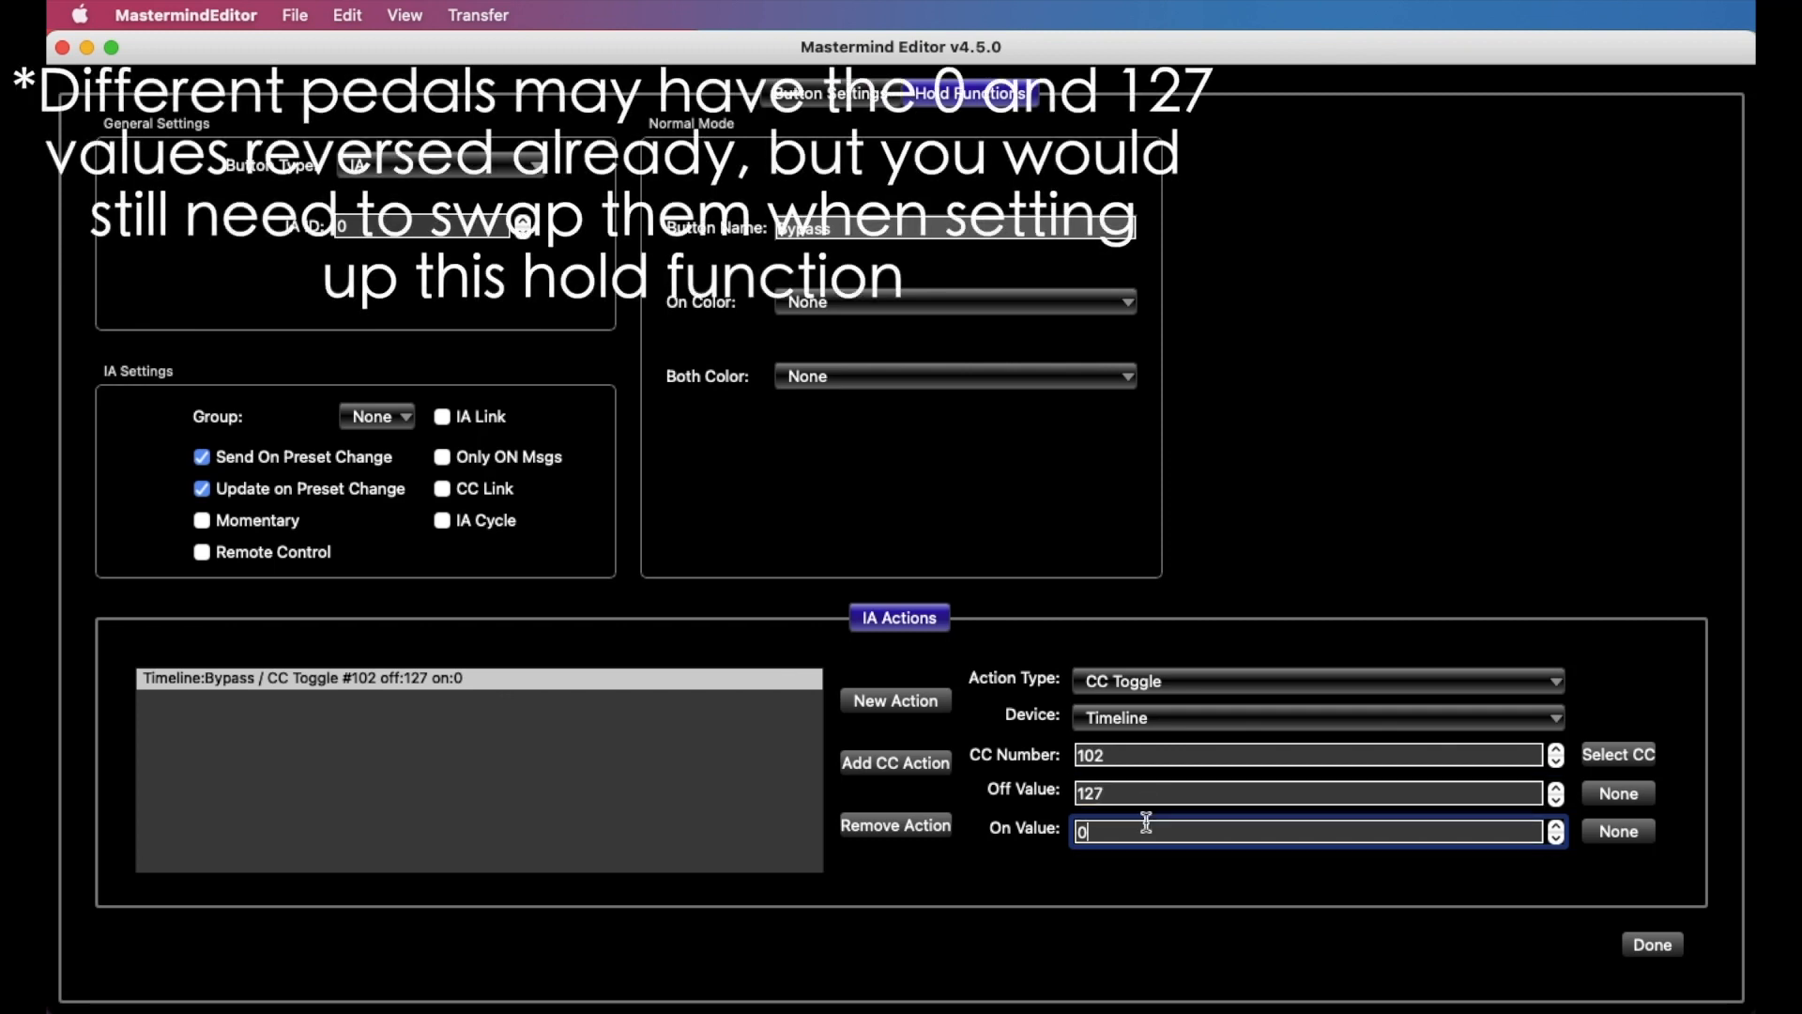
pyautogui.doubleClick(1154, 796)
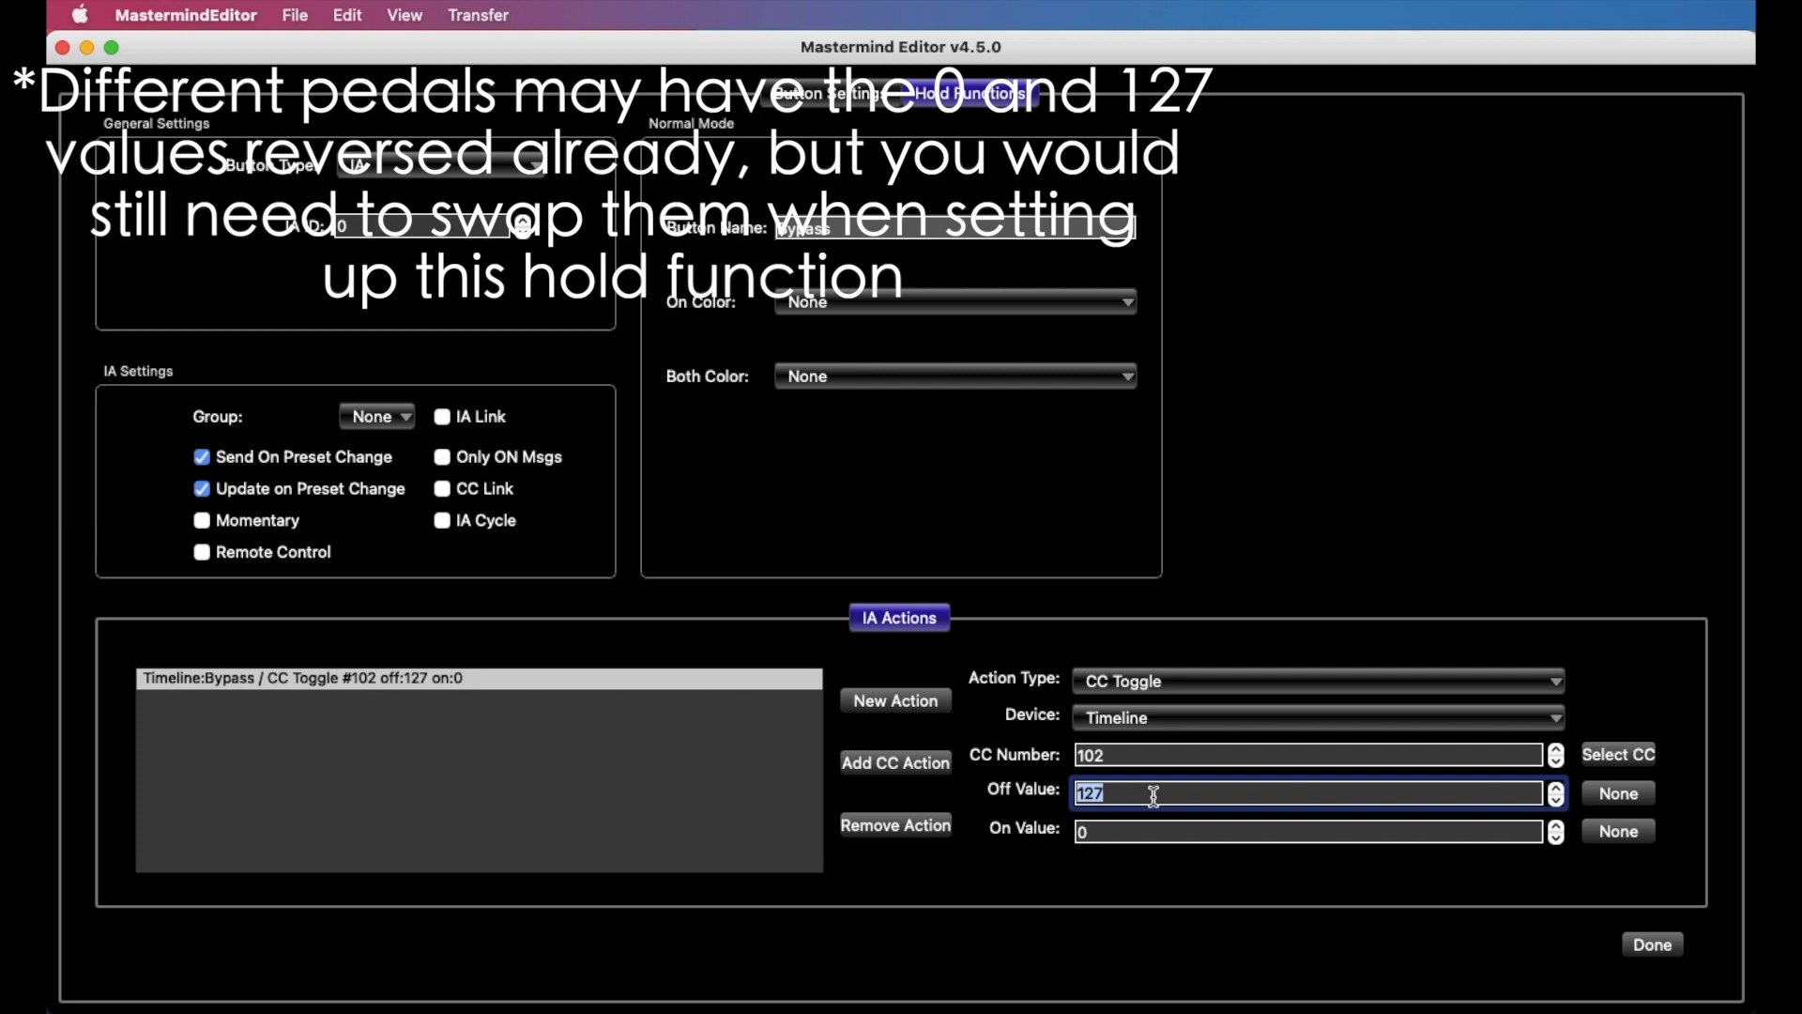
pyautogui.write('0')
pyautogui.doubleClick(1144, 828)
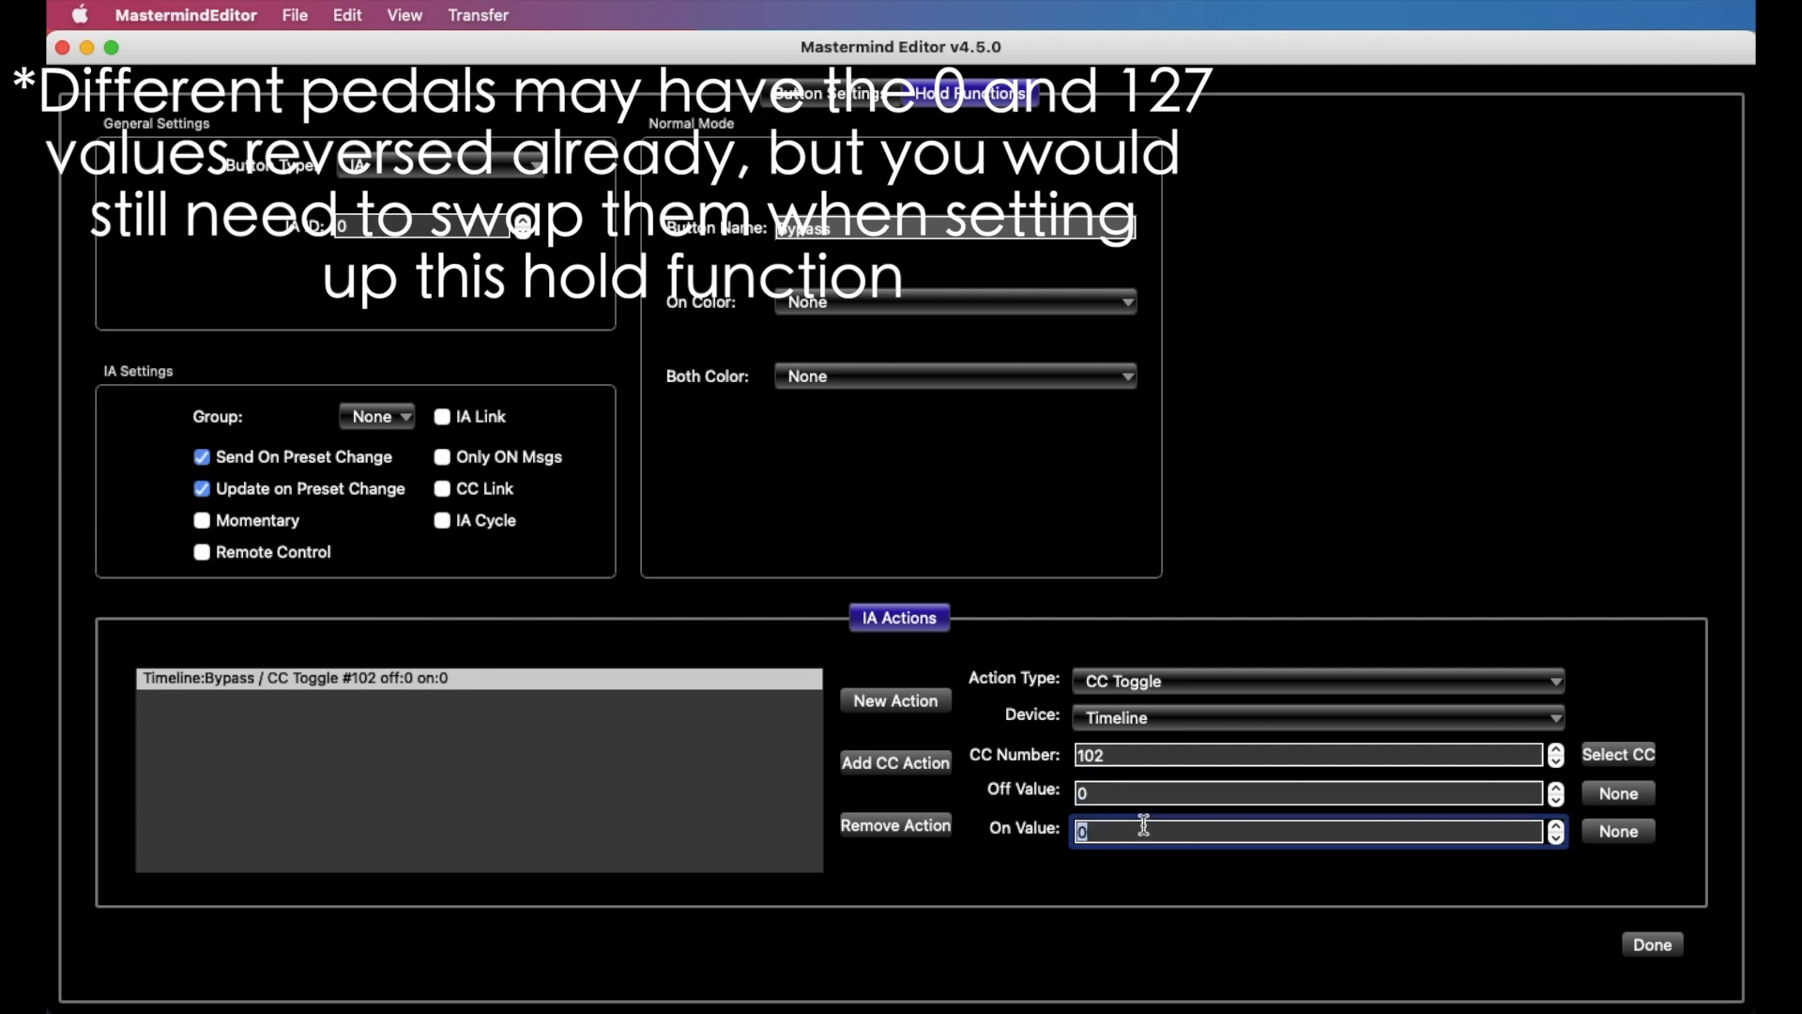
pyautogui.write('127')
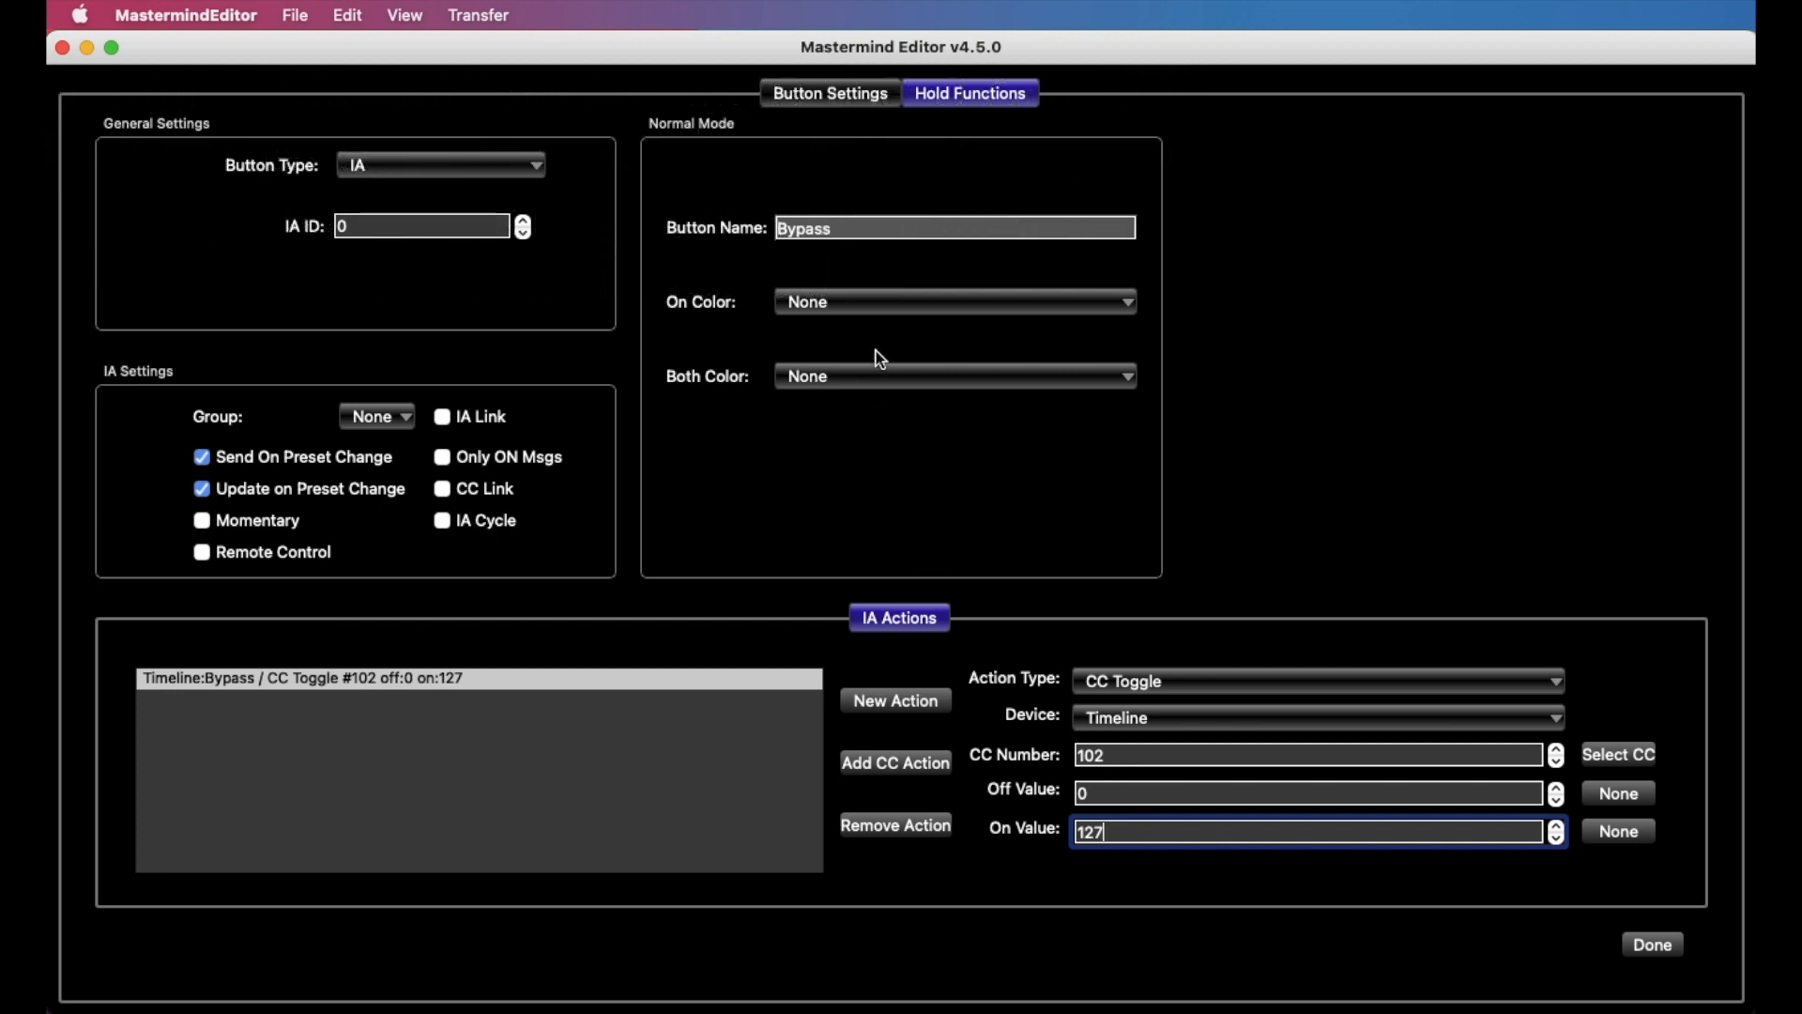
# Step: Set the Bypass hold function's on colour and both colour to Red
pyautogui.click(826, 89)
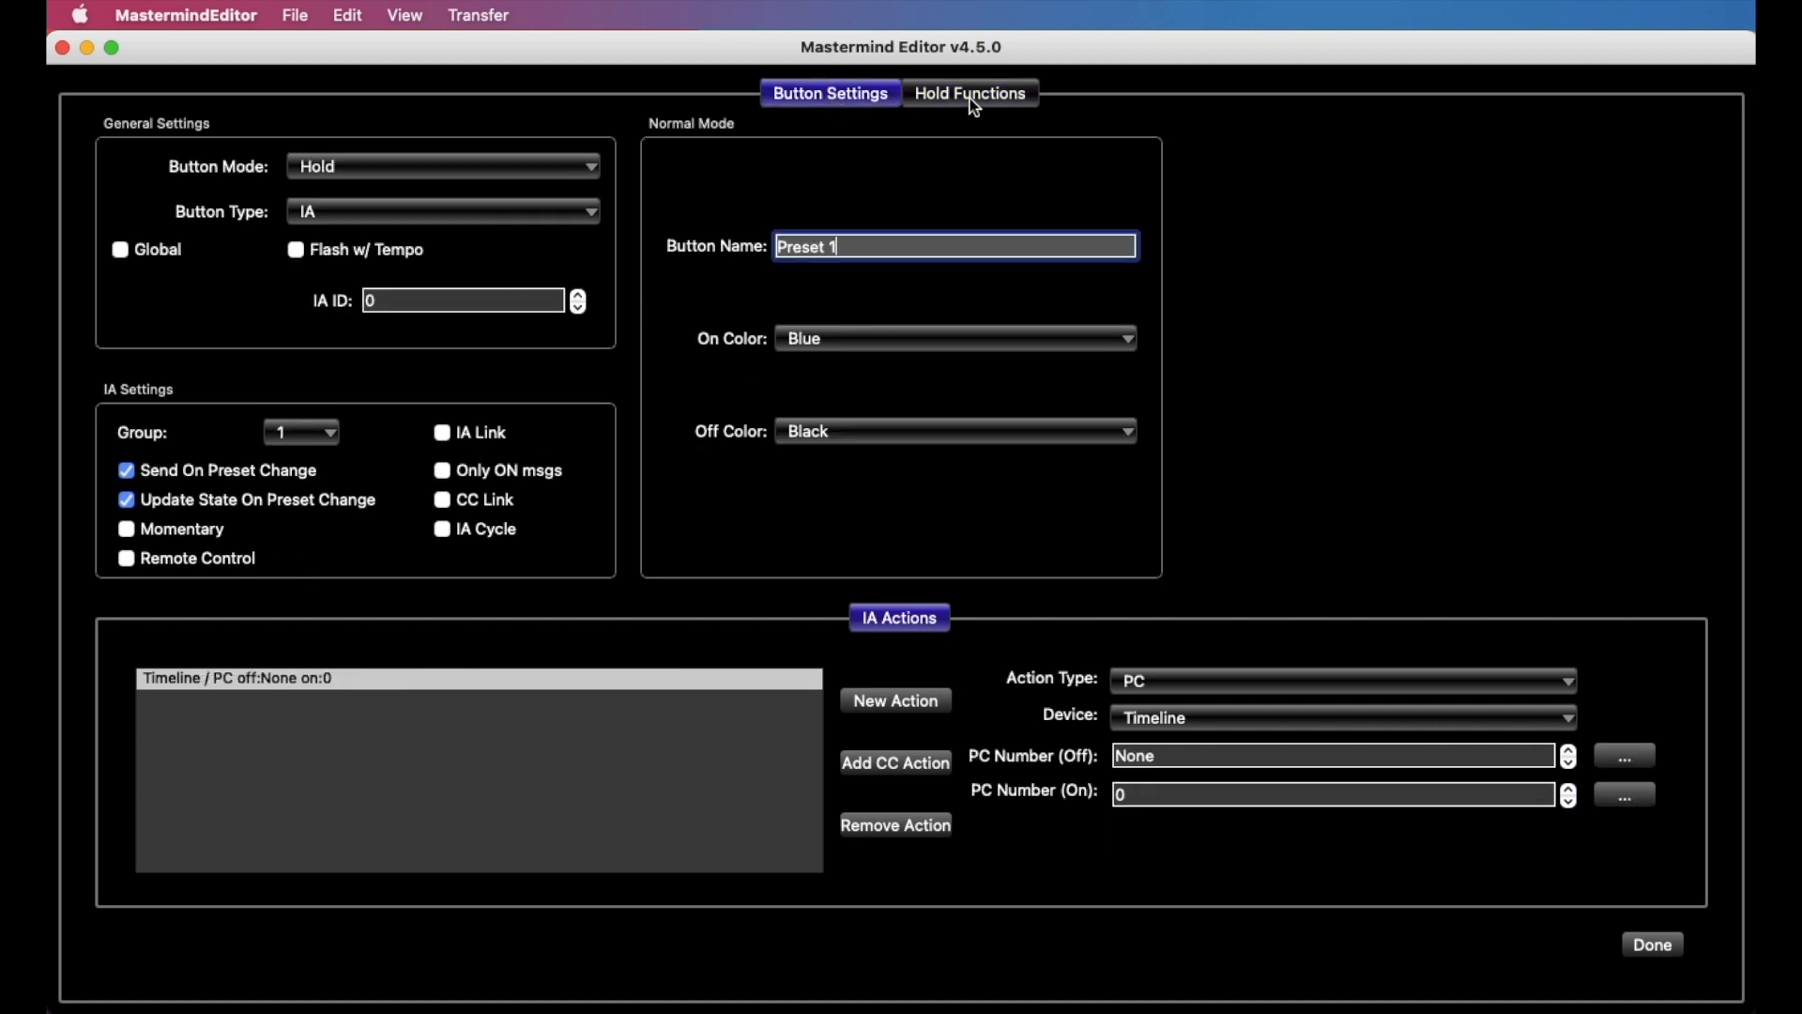
pyautogui.click(971, 98)
pyautogui.click(832, 99)
pyautogui.click(995, 95)
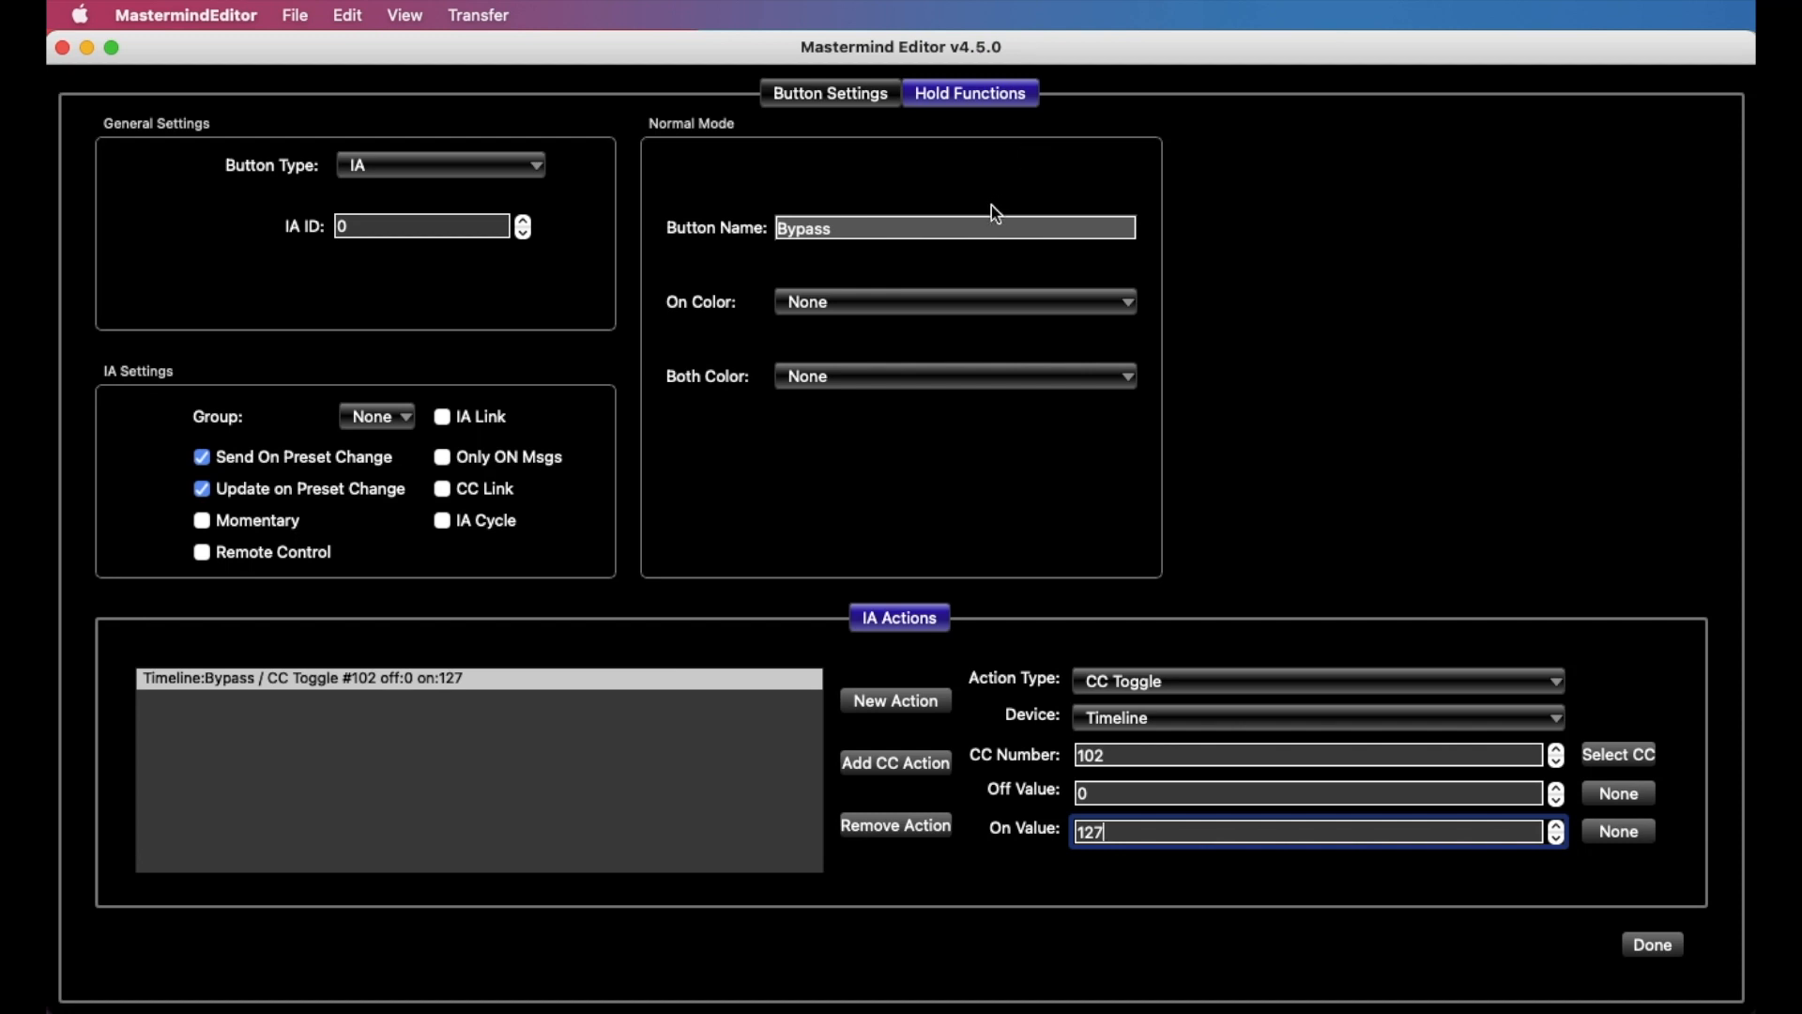
pyautogui.click(858, 301)
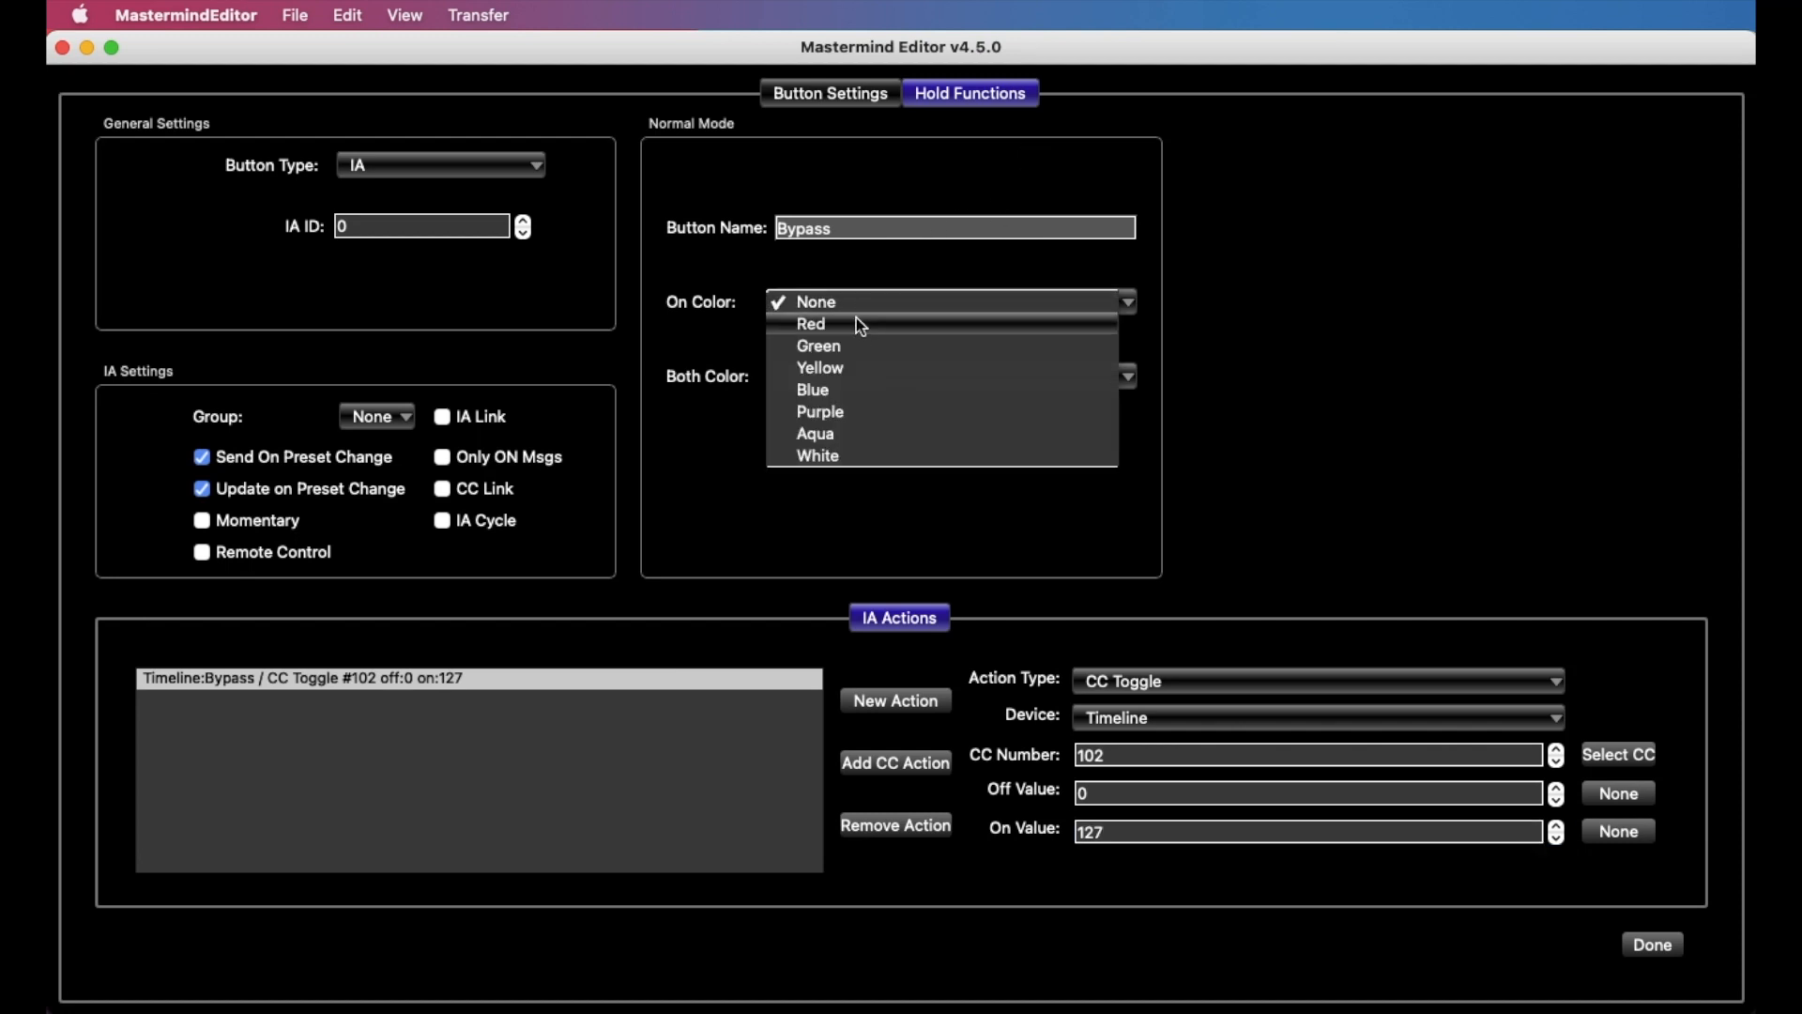
pyautogui.click(857, 323)
pyautogui.click(860, 376)
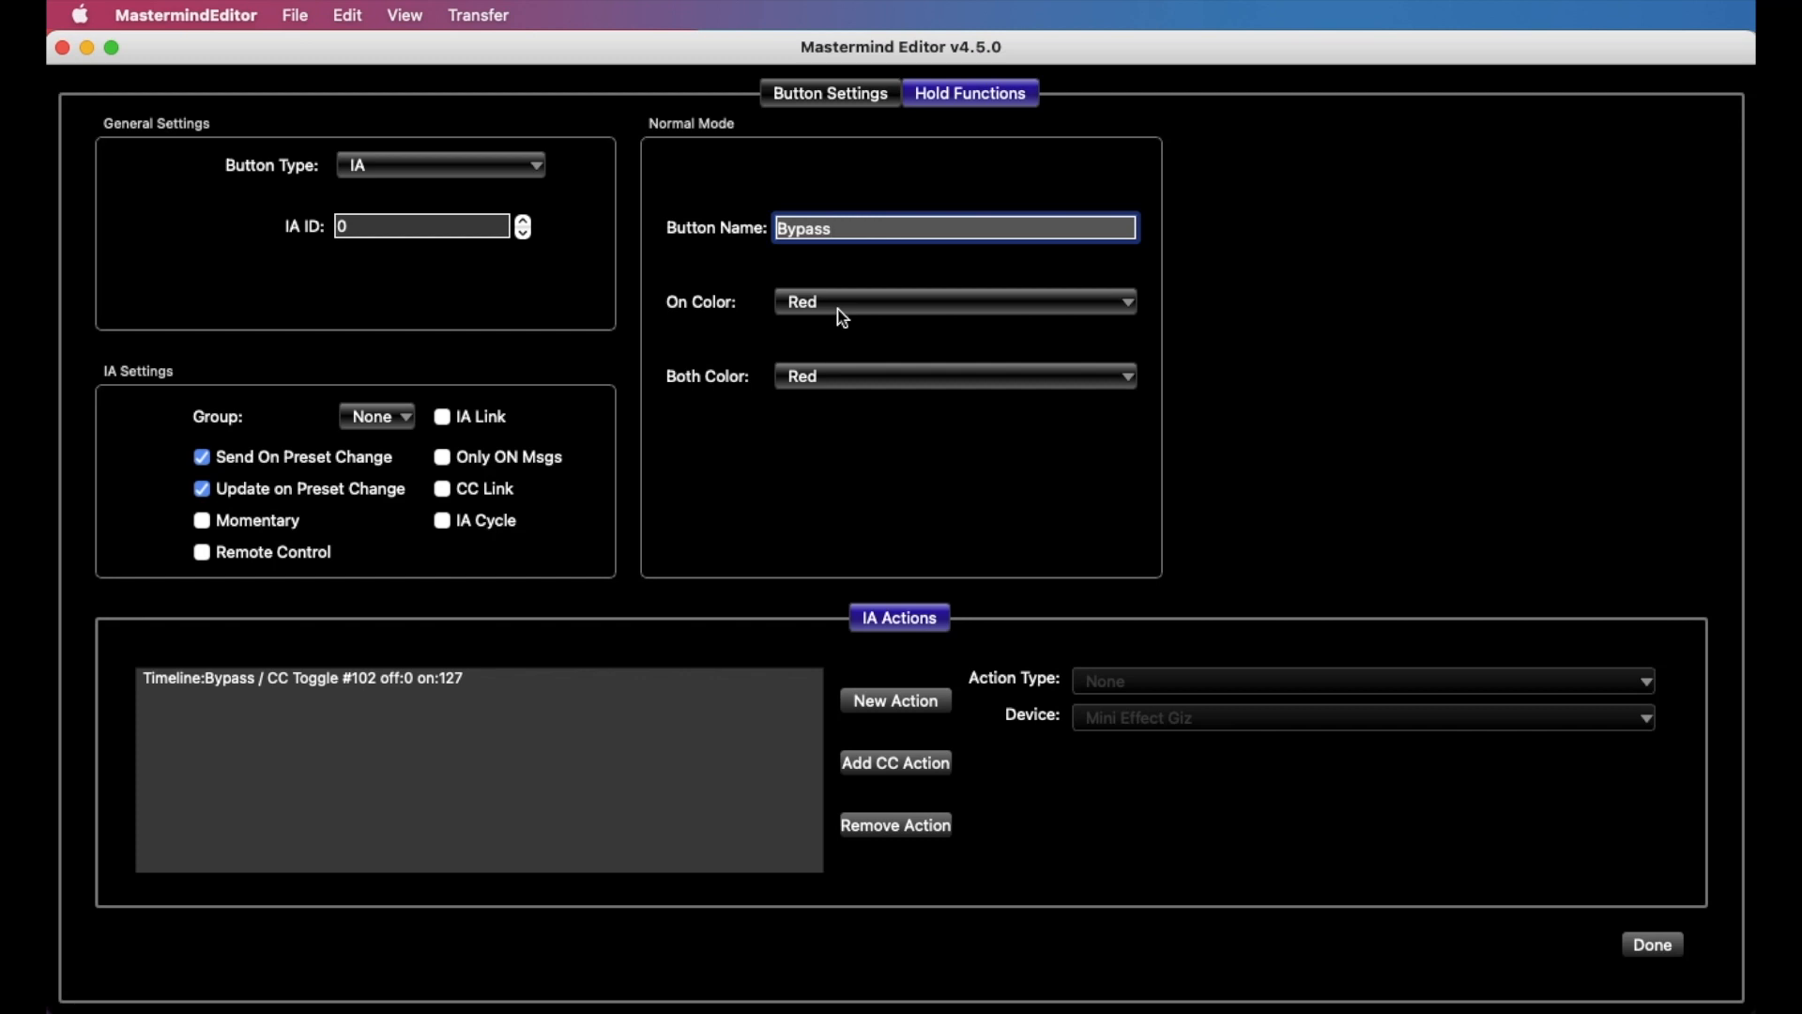
# Step: Compare the Preset 1 press and Bypass hold settings, then enable IA Link on the Bypass hold
pyautogui.click(830, 98)
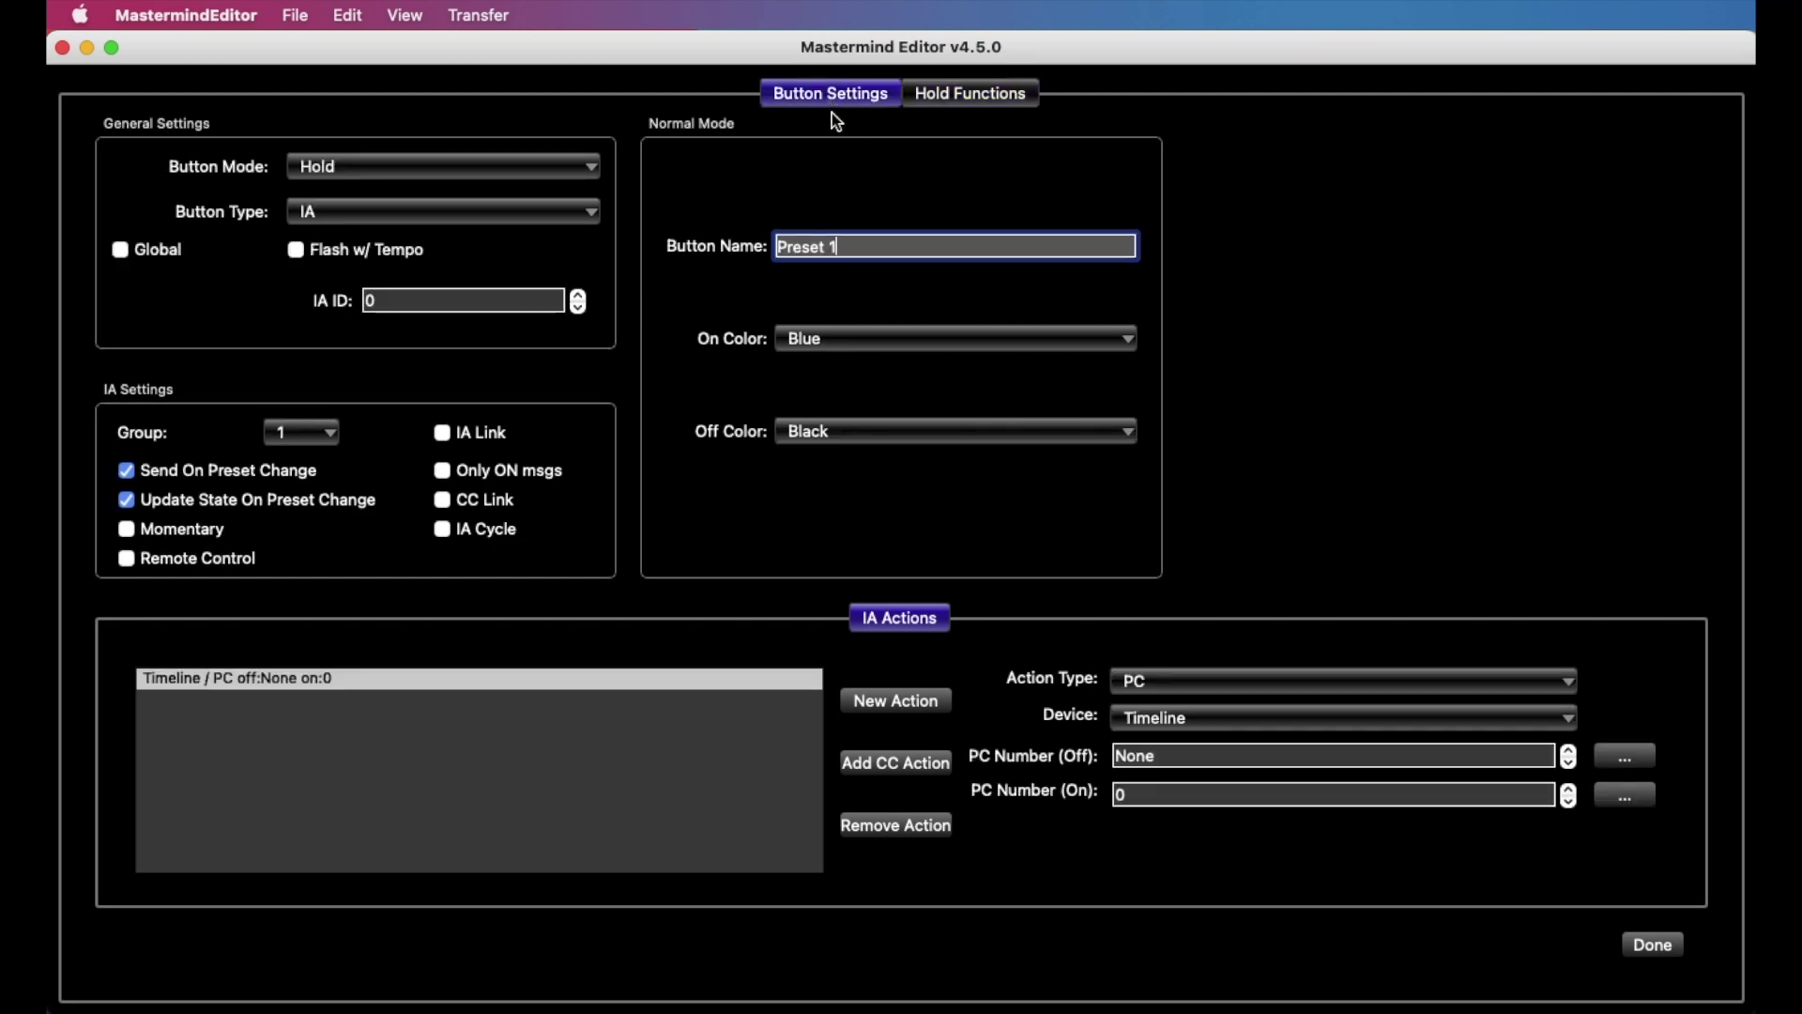
pyautogui.click(978, 97)
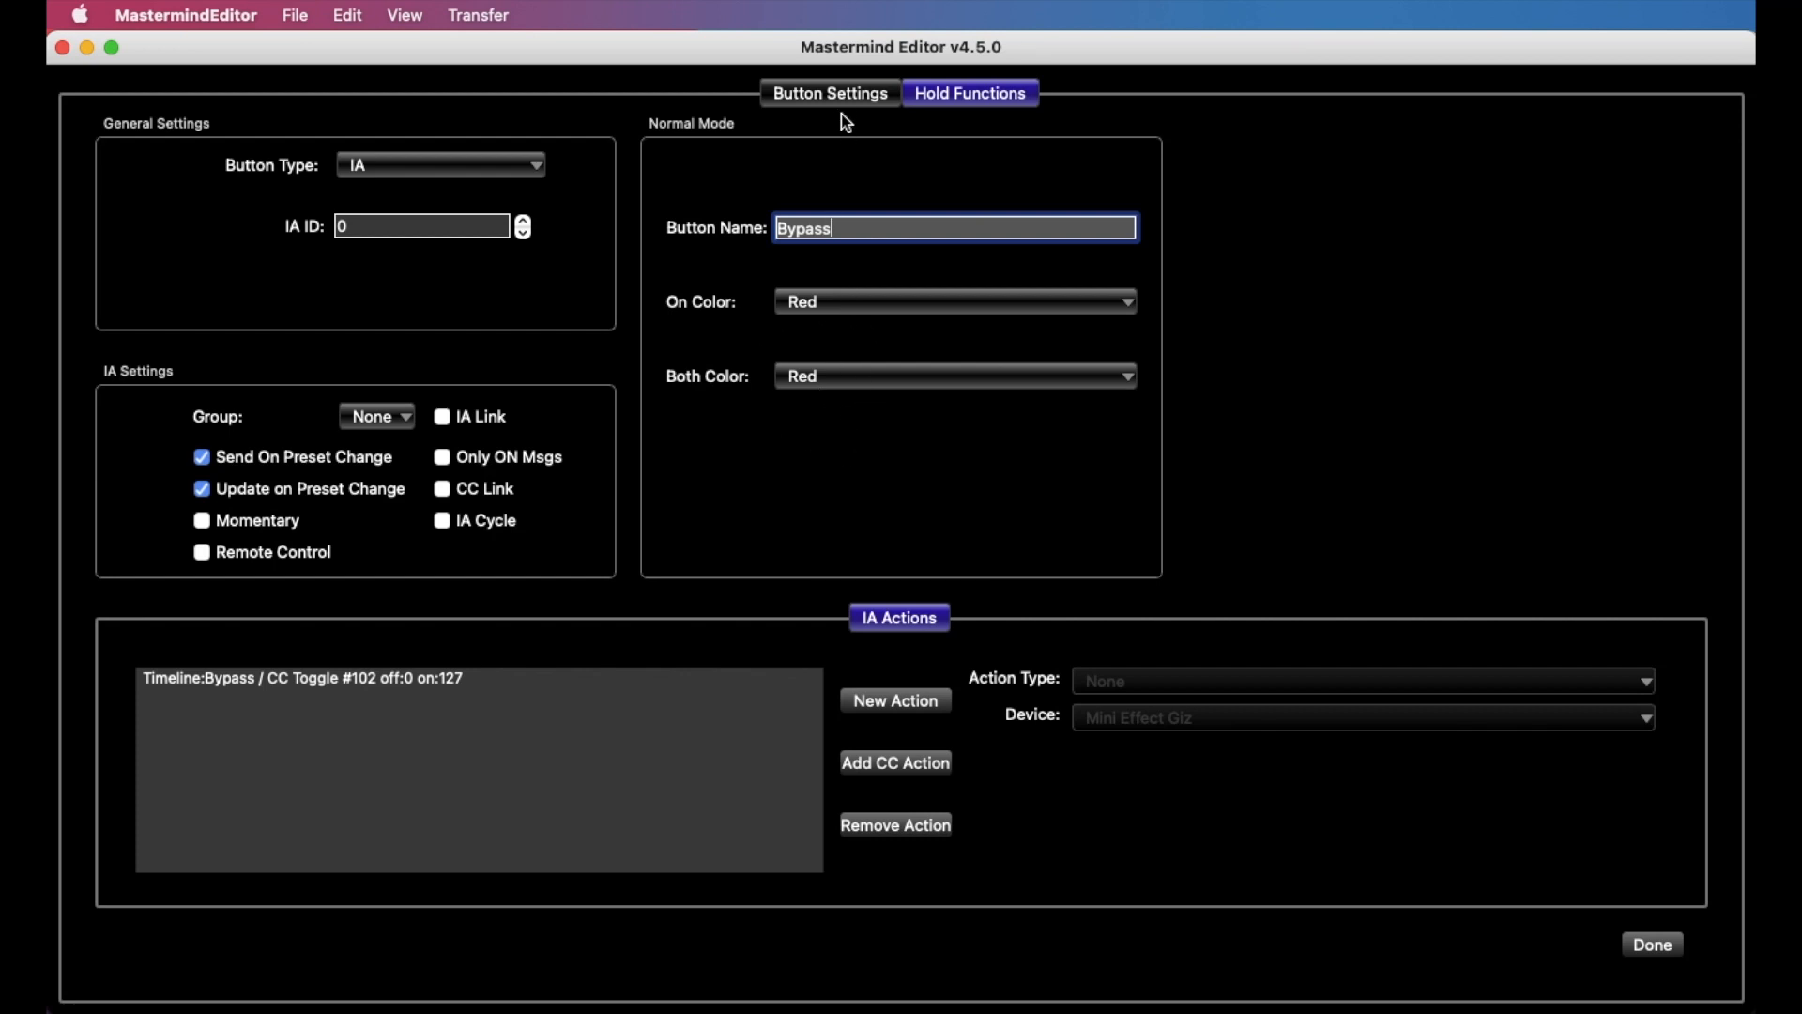
pyautogui.click(830, 93)
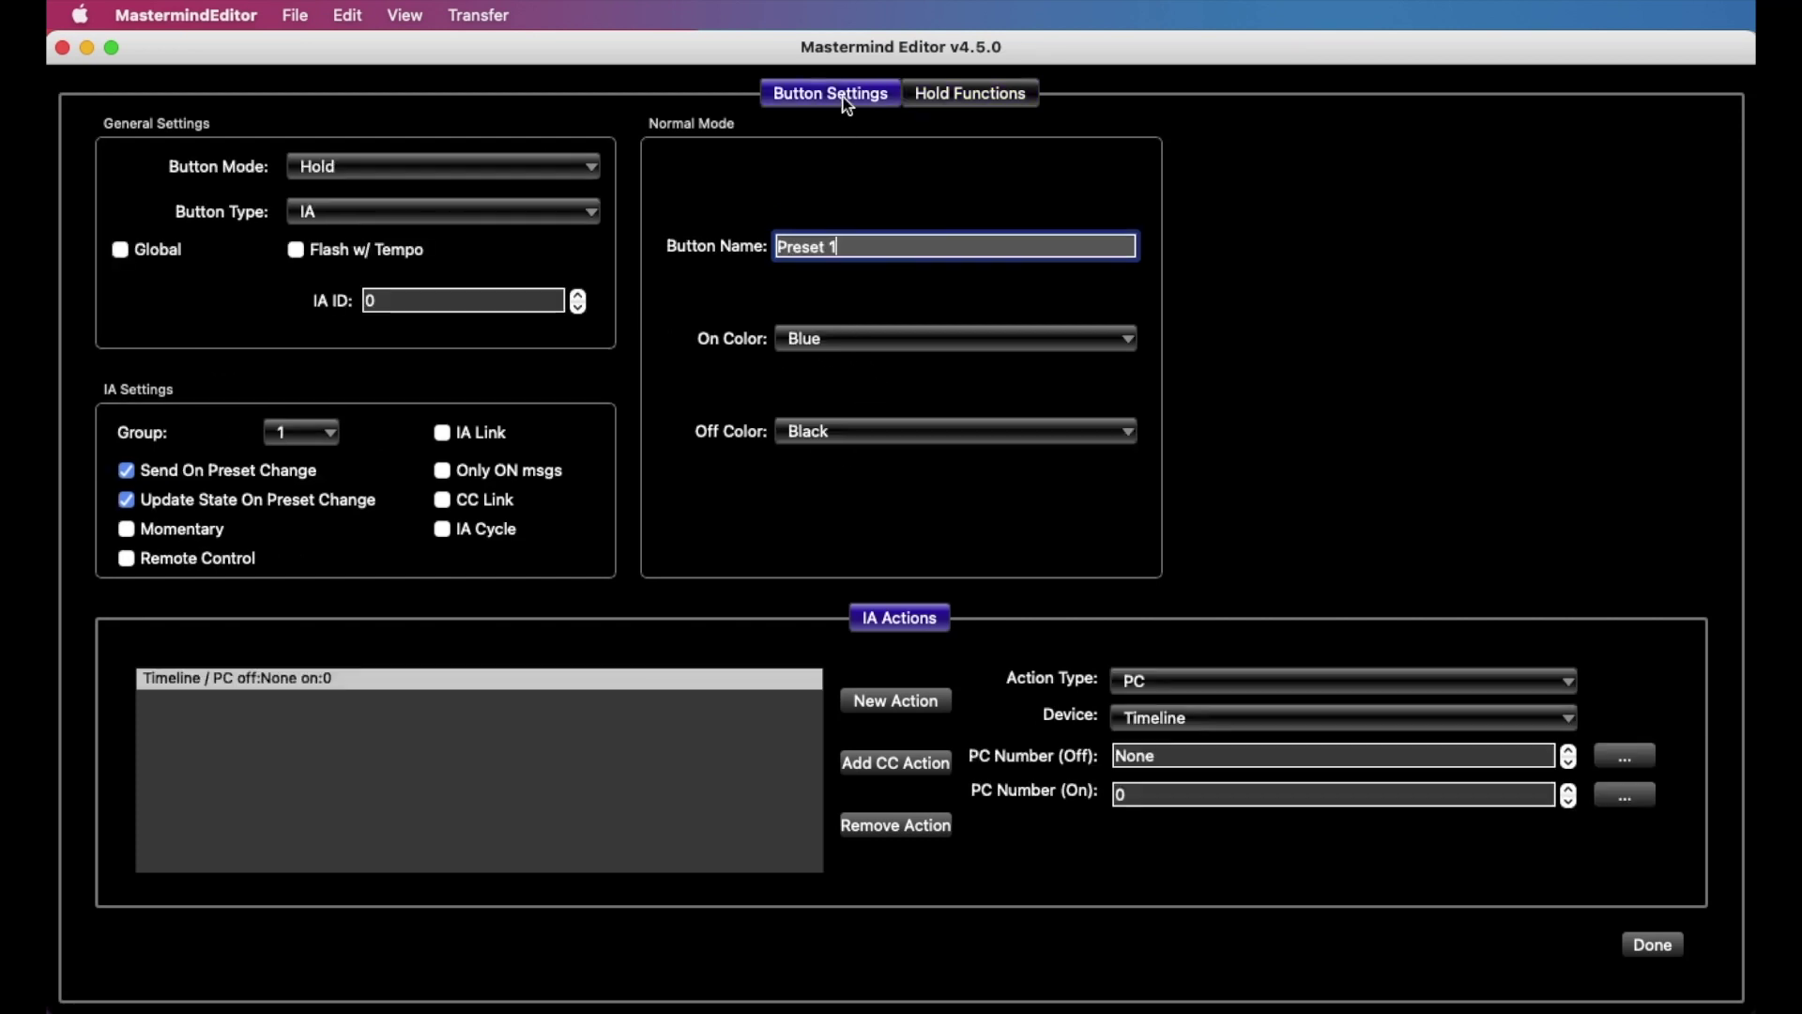
pyautogui.click(946, 95)
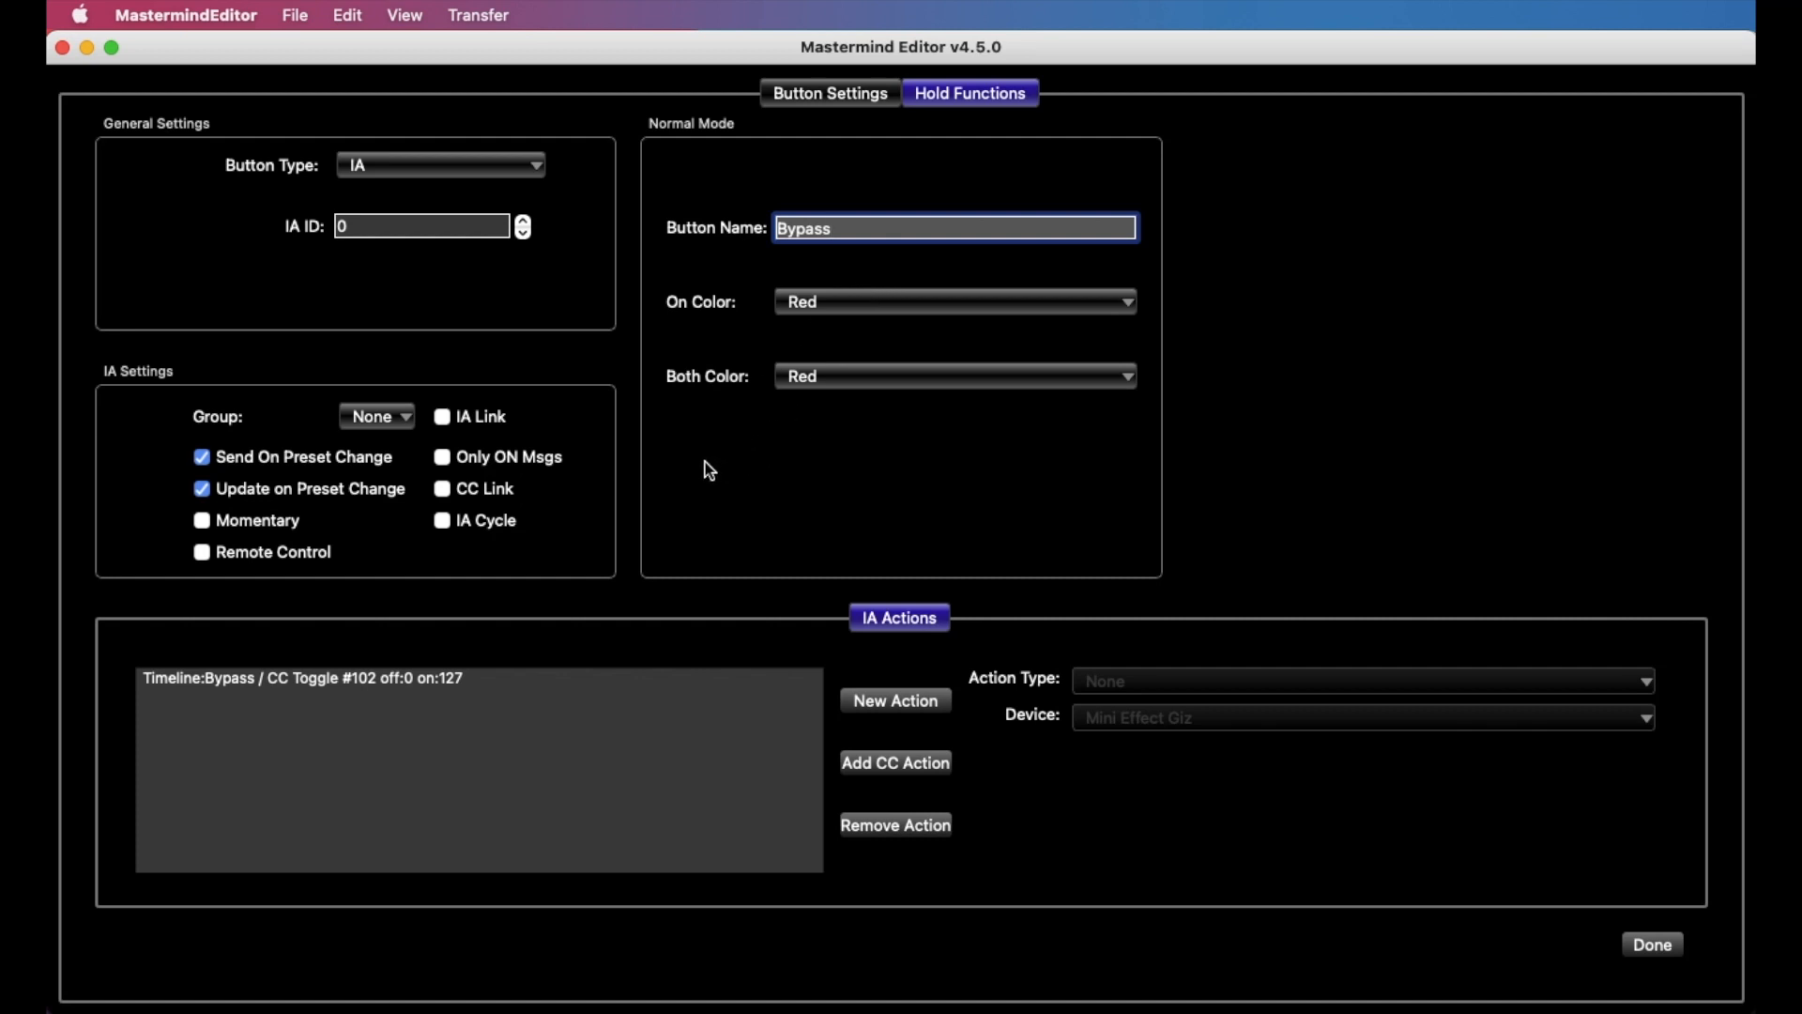
pyautogui.click(492, 420)
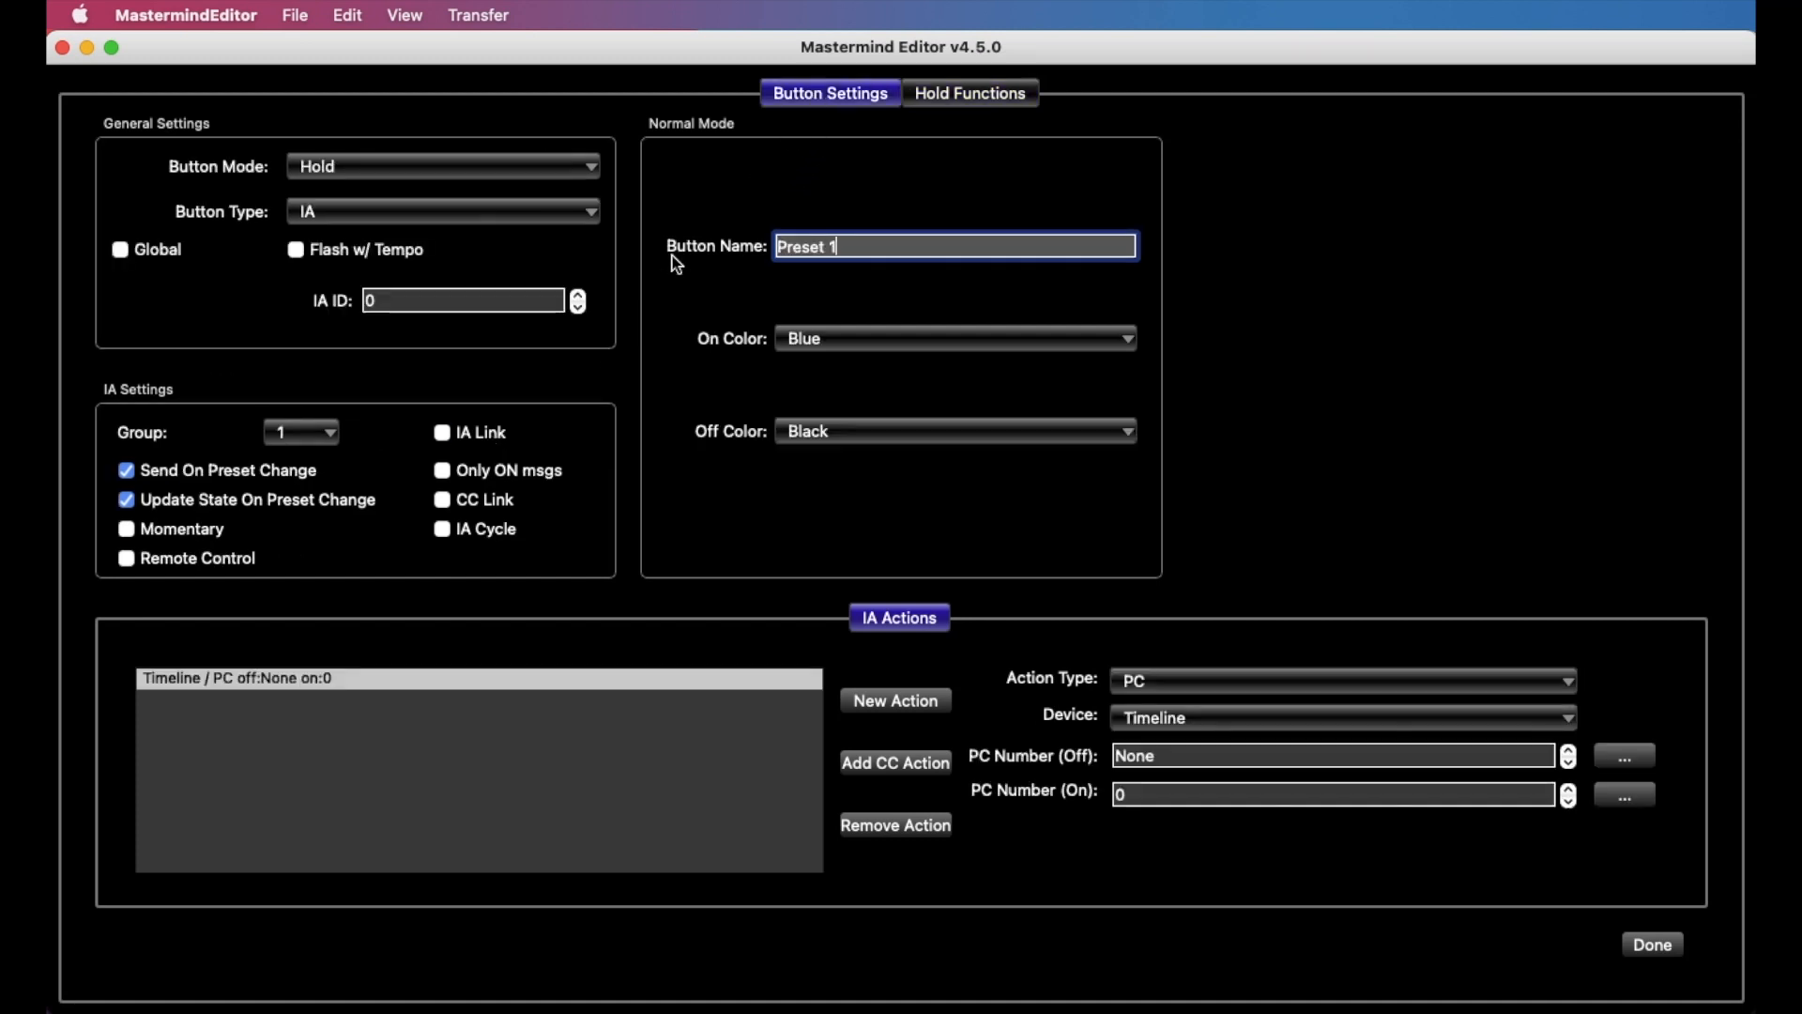
# Step: Enable IA Link on the Preset 1 press action, review both tabs, and finish with Done
pyautogui.click(473, 433)
pyautogui.click(1008, 102)
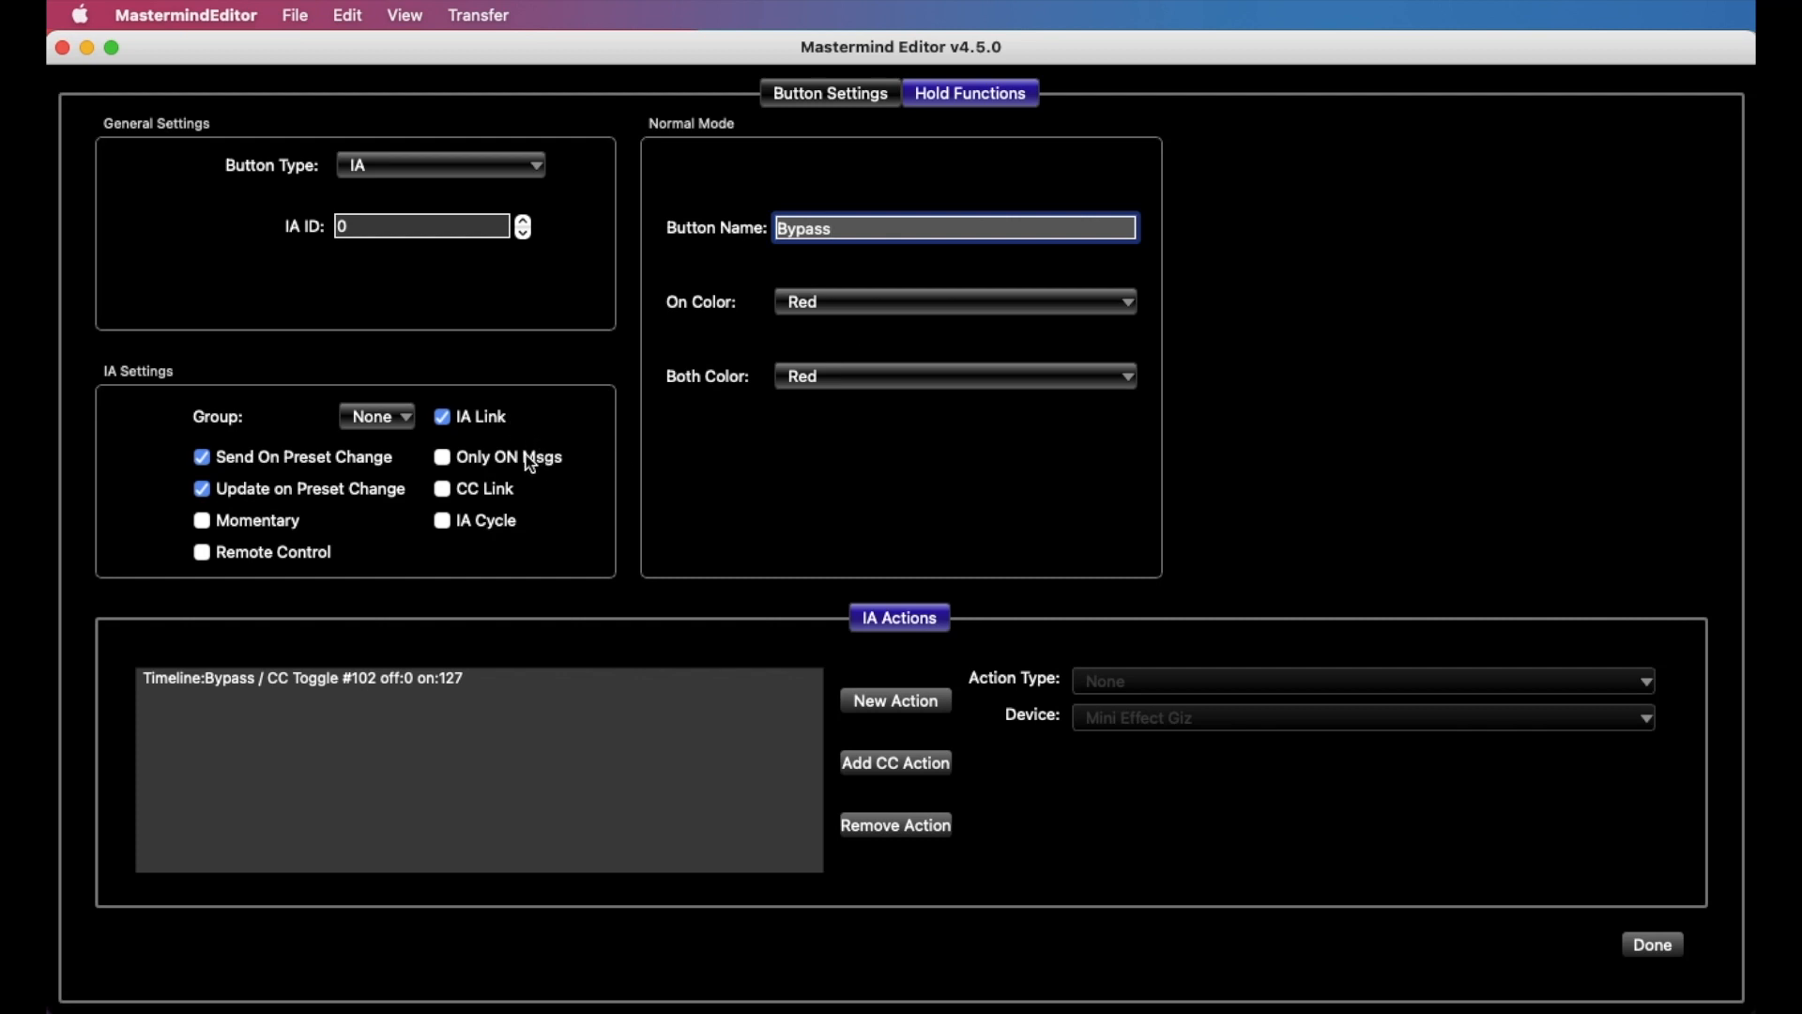
pyautogui.click(833, 97)
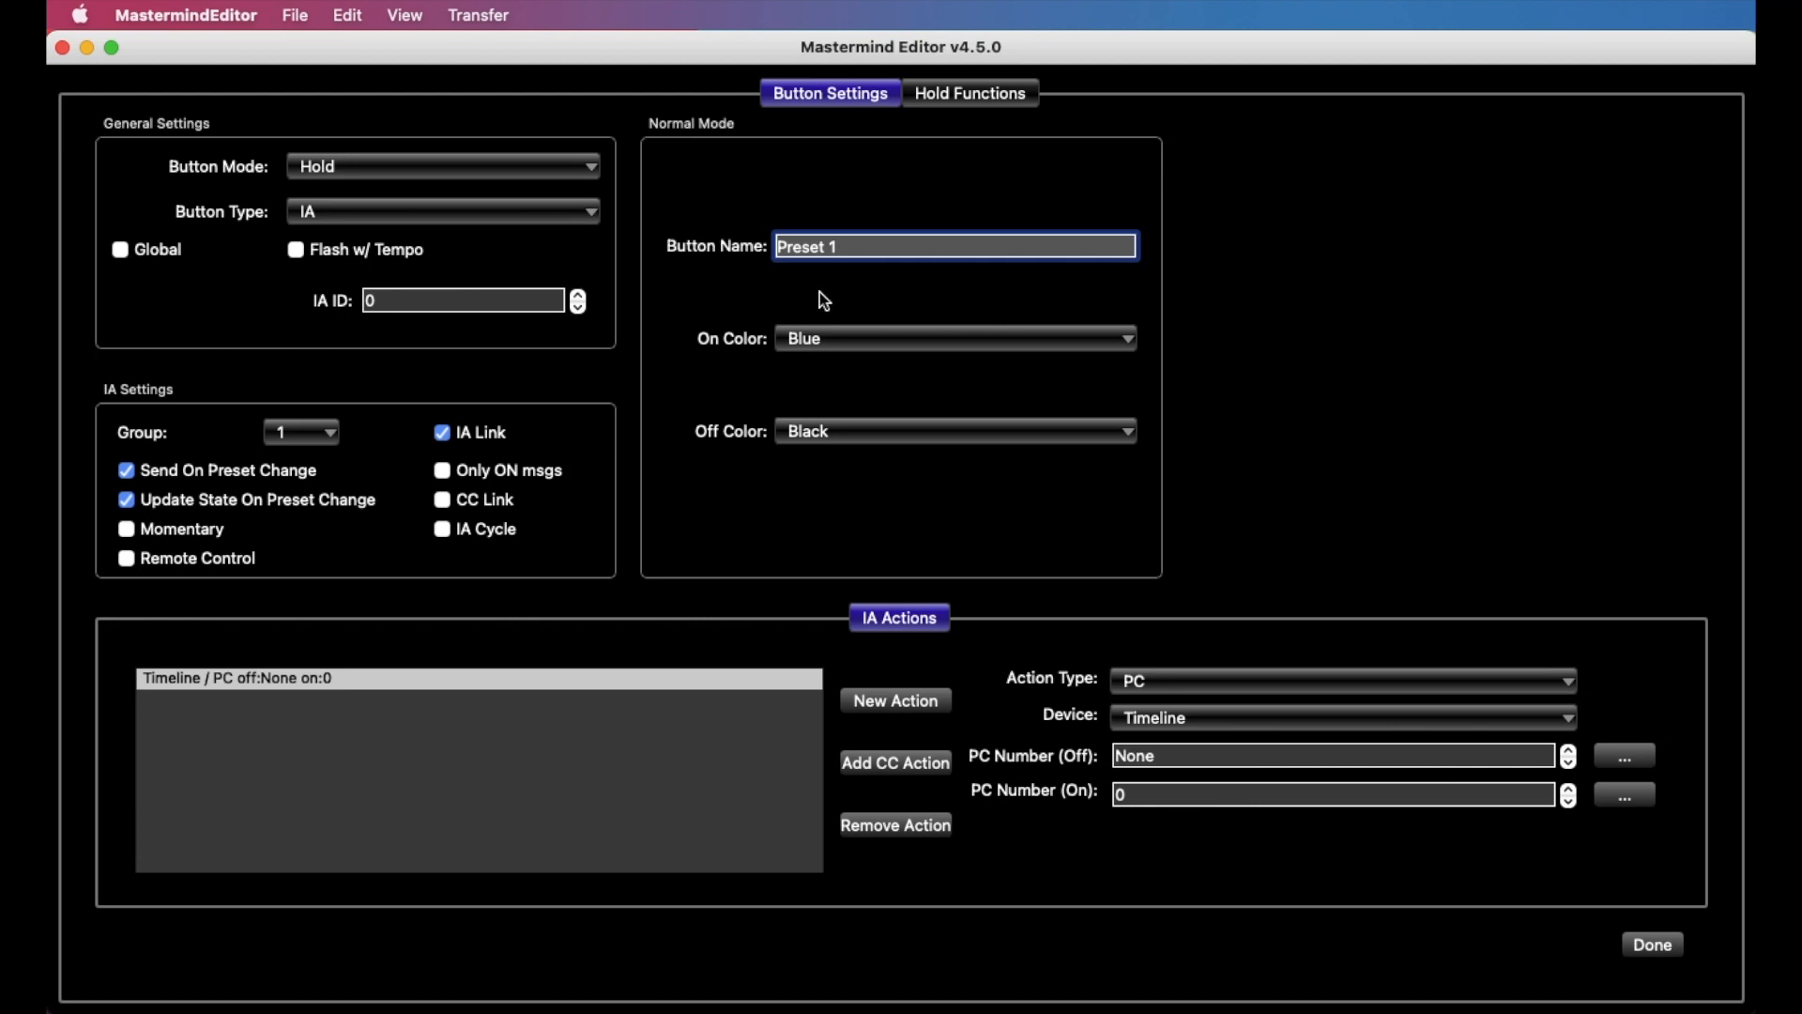
pyautogui.click(969, 93)
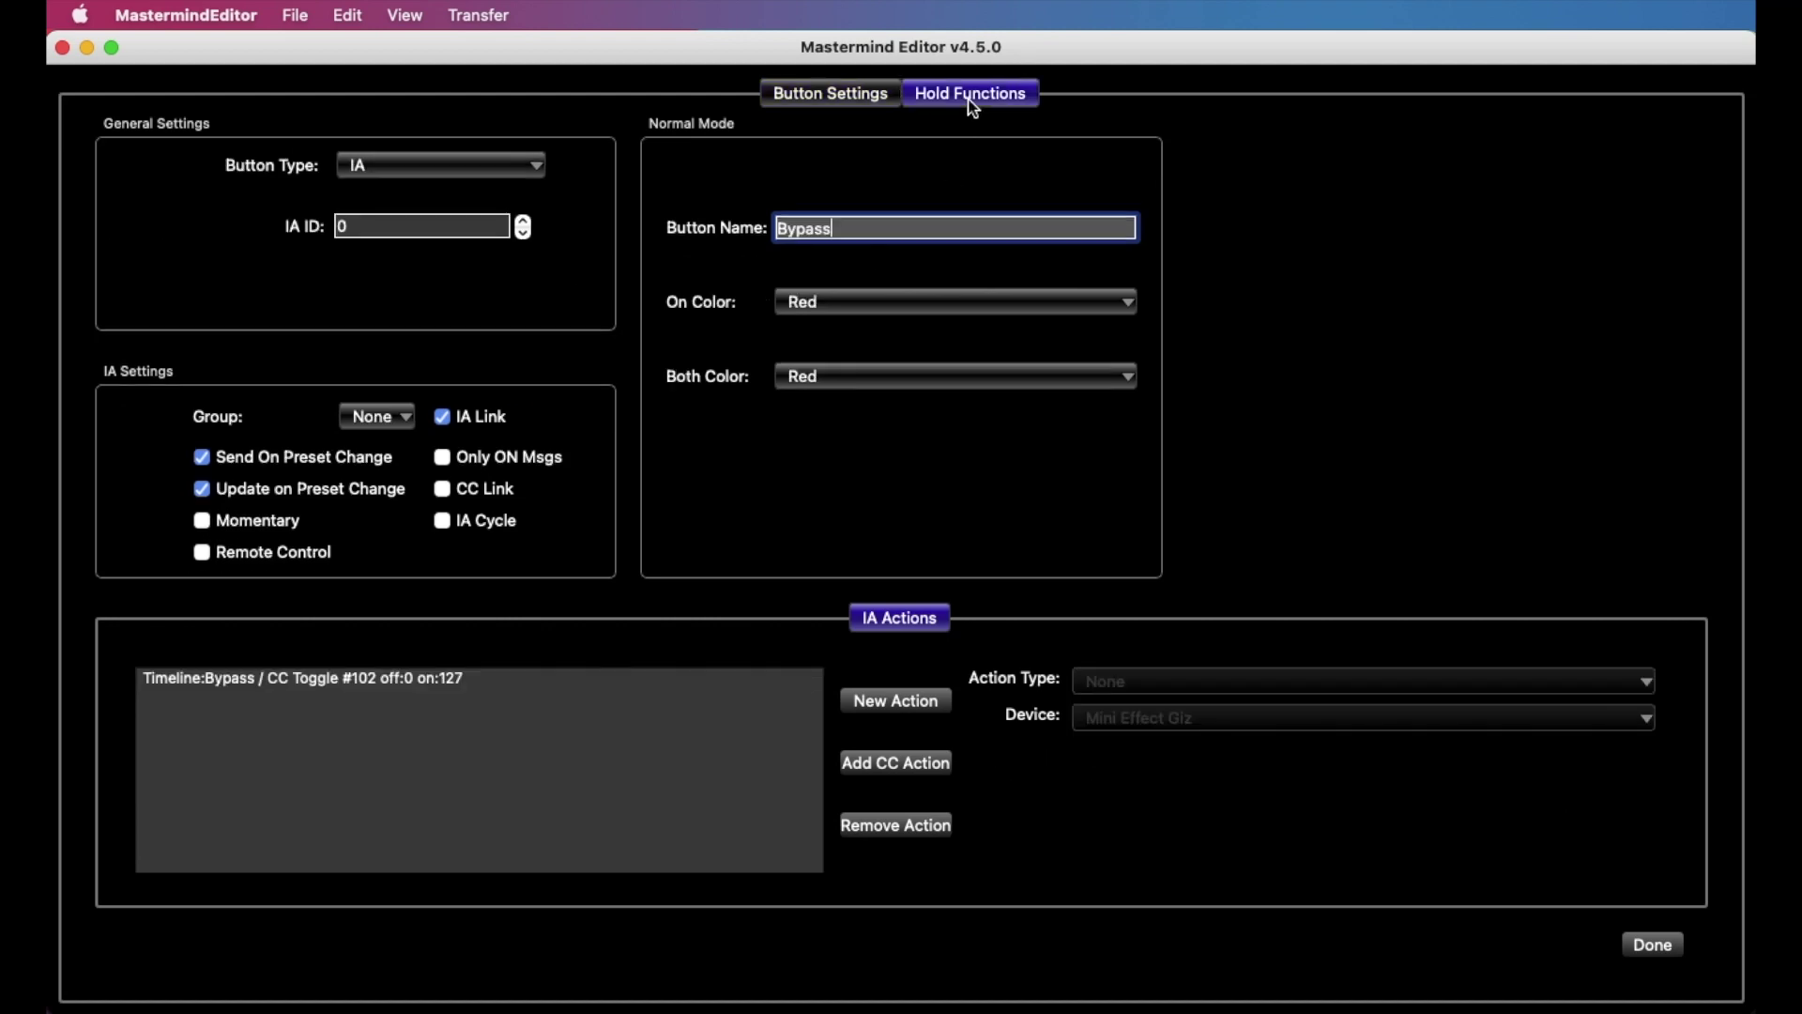
pyautogui.click(836, 91)
pyautogui.click(1650, 944)
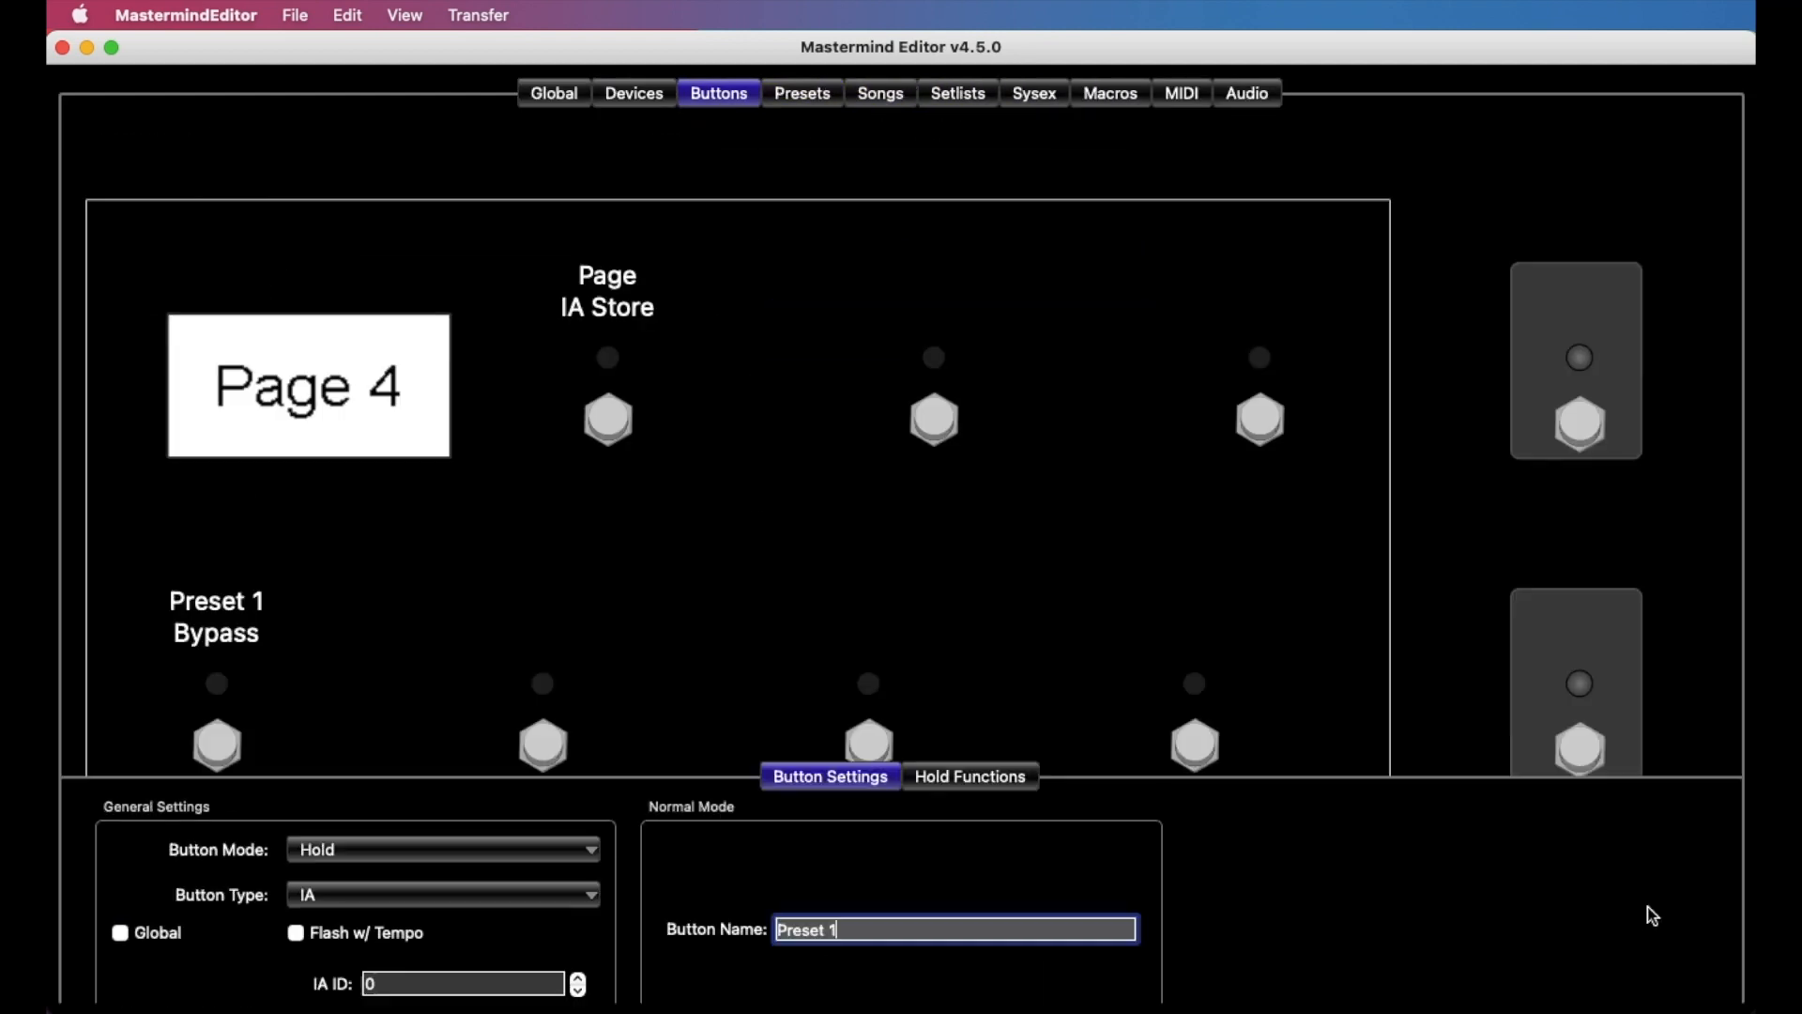
# Step: Copy the Preset 1 Bypass footswitch and paste it onto bottom switches 2–4 and top switches 3–4
pyautogui.rightClick(225, 755)
pyautogui.click(313, 845)
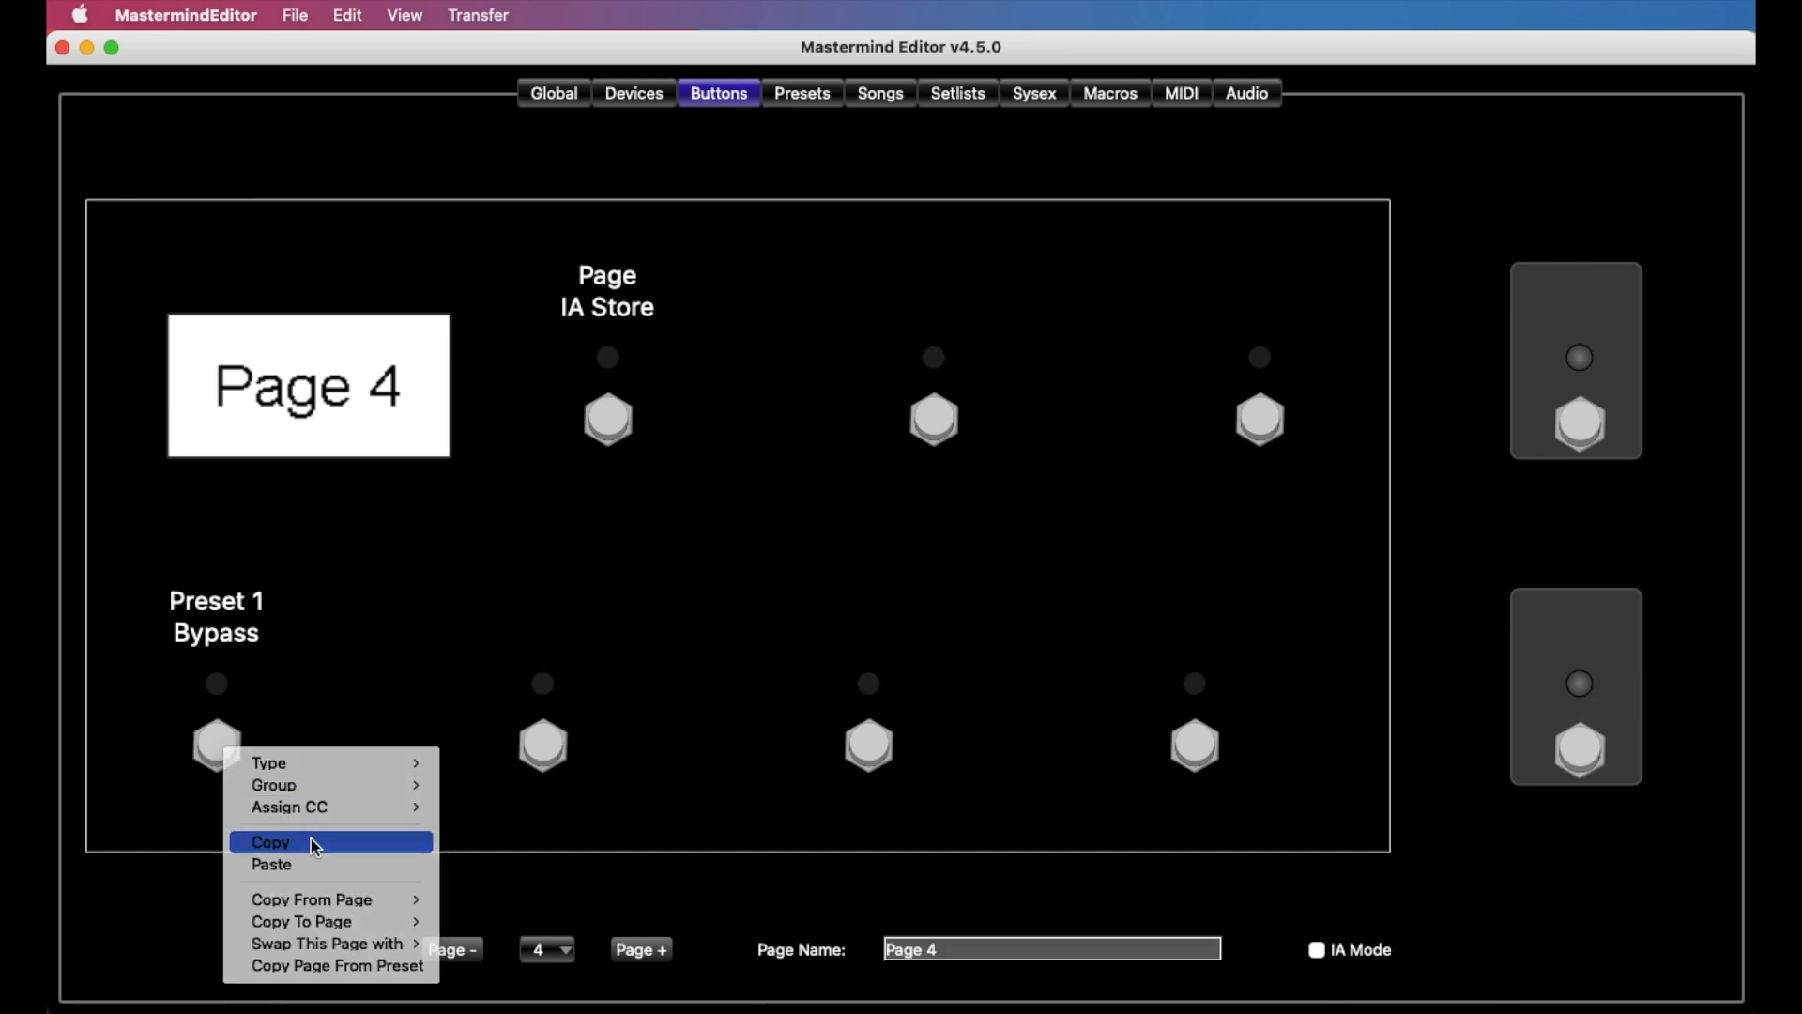
pyautogui.rightClick(542, 746)
pyautogui.click(605, 860)
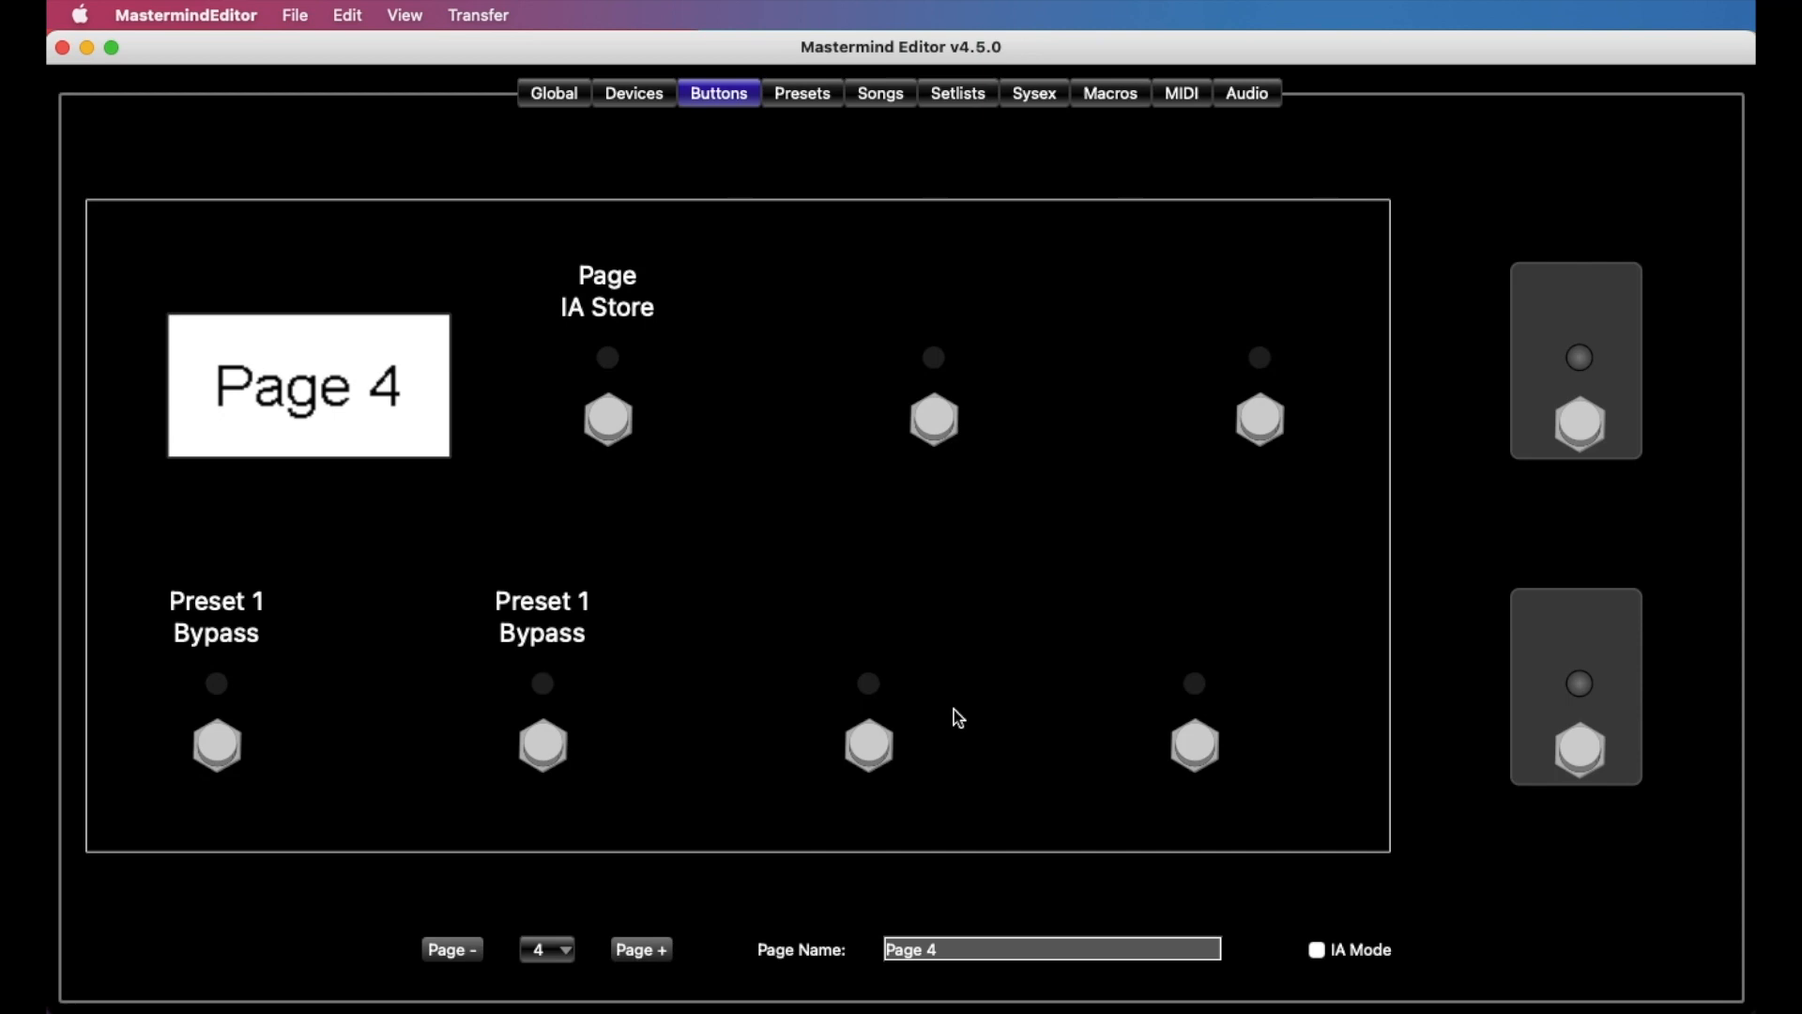
pyautogui.rightClick(869, 745)
pyautogui.click(976, 851)
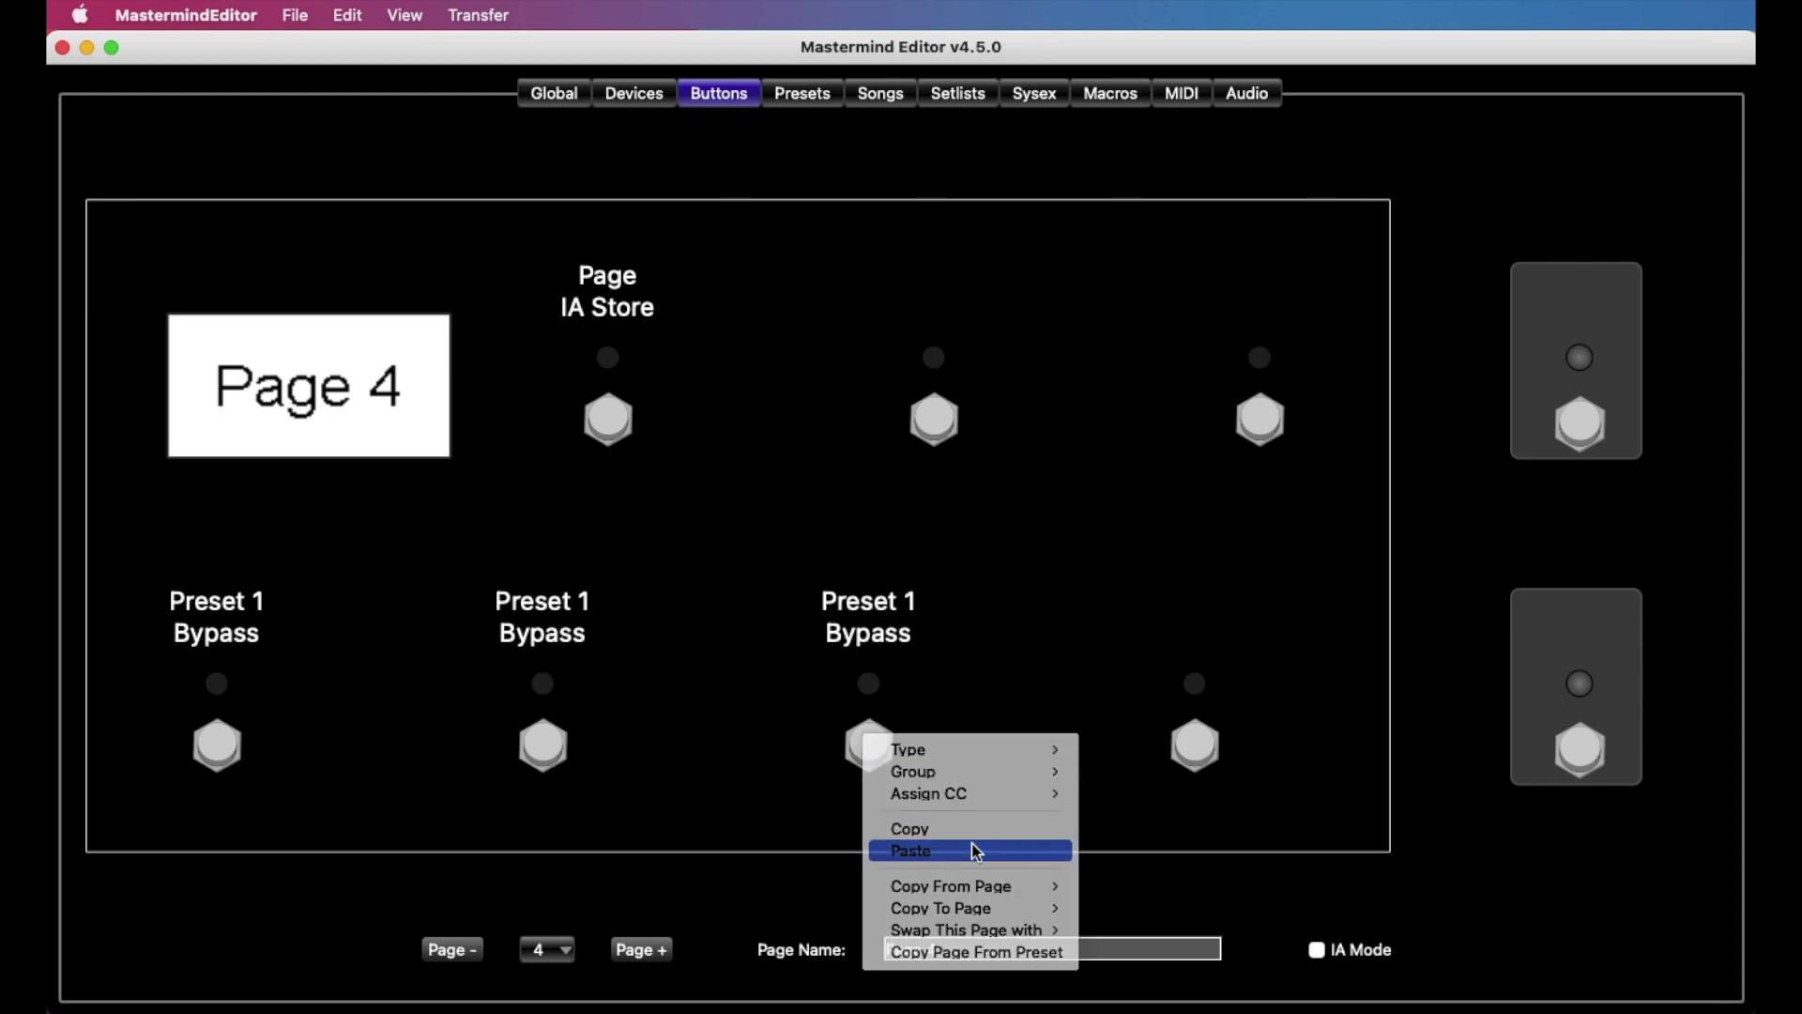
pyautogui.rightClick(1194, 744)
pyautogui.click(1246, 856)
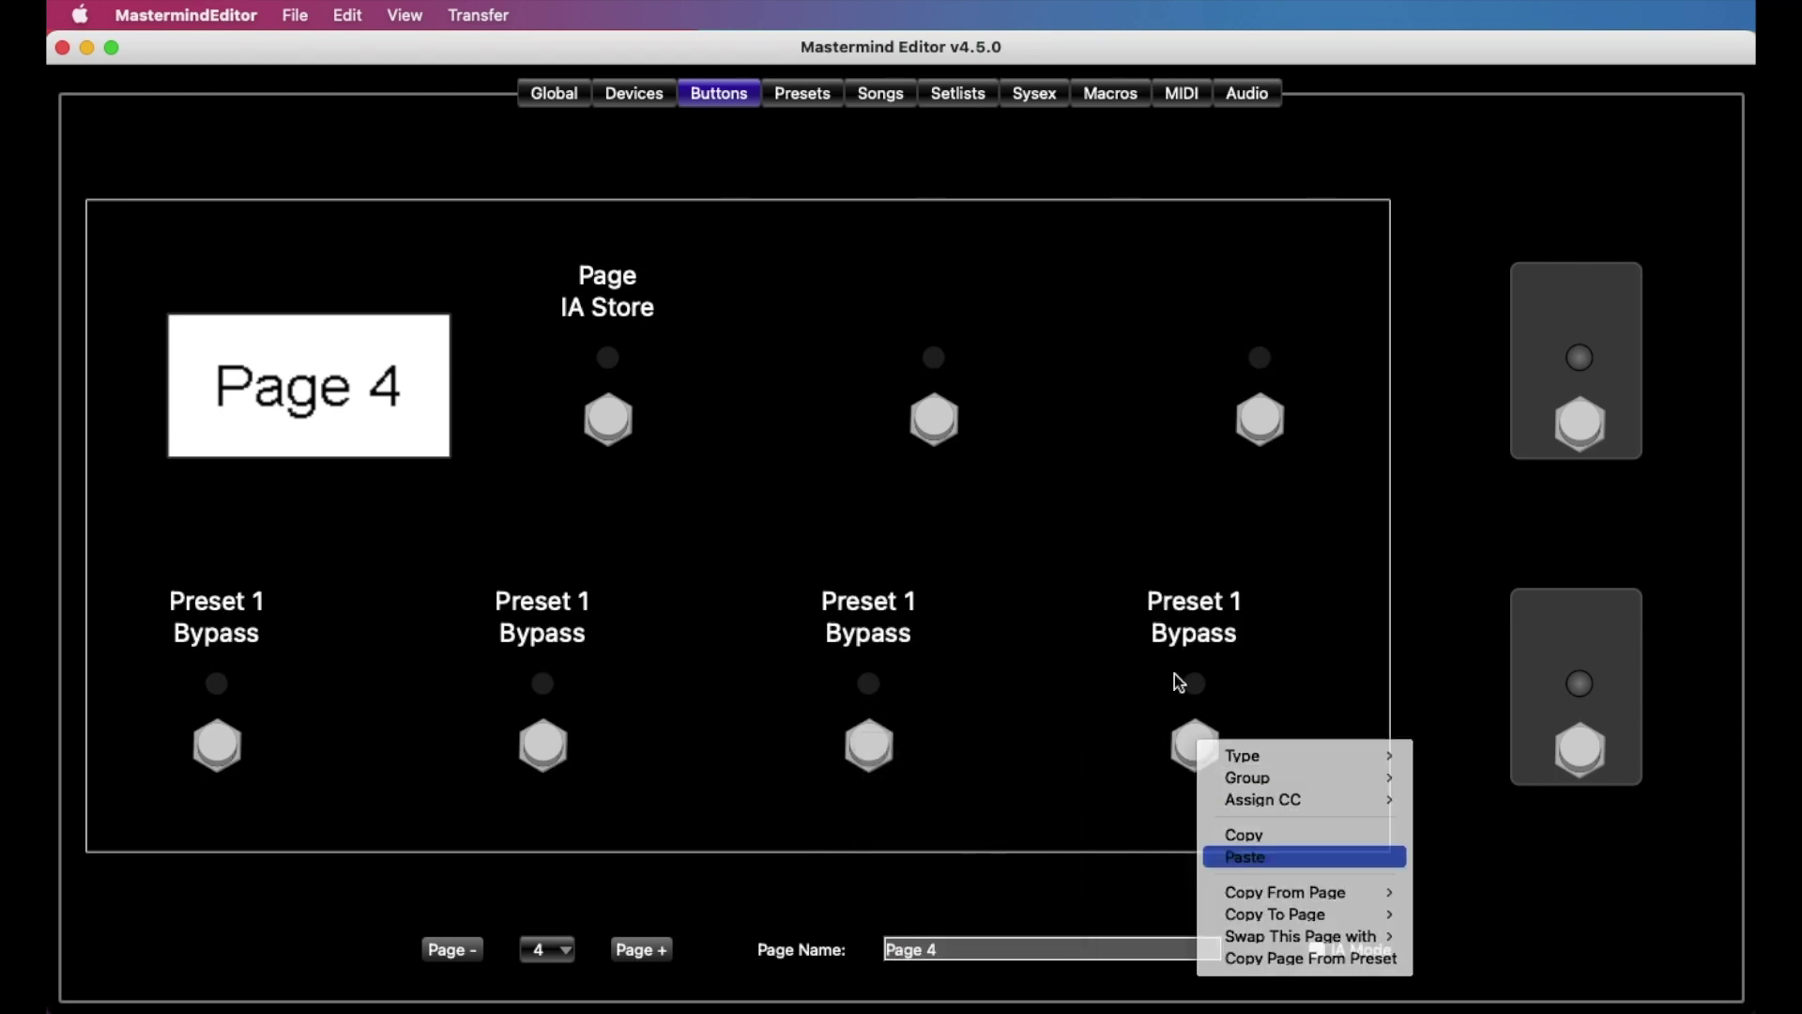
pyautogui.rightClick(933, 419)
pyautogui.click(1030, 550)
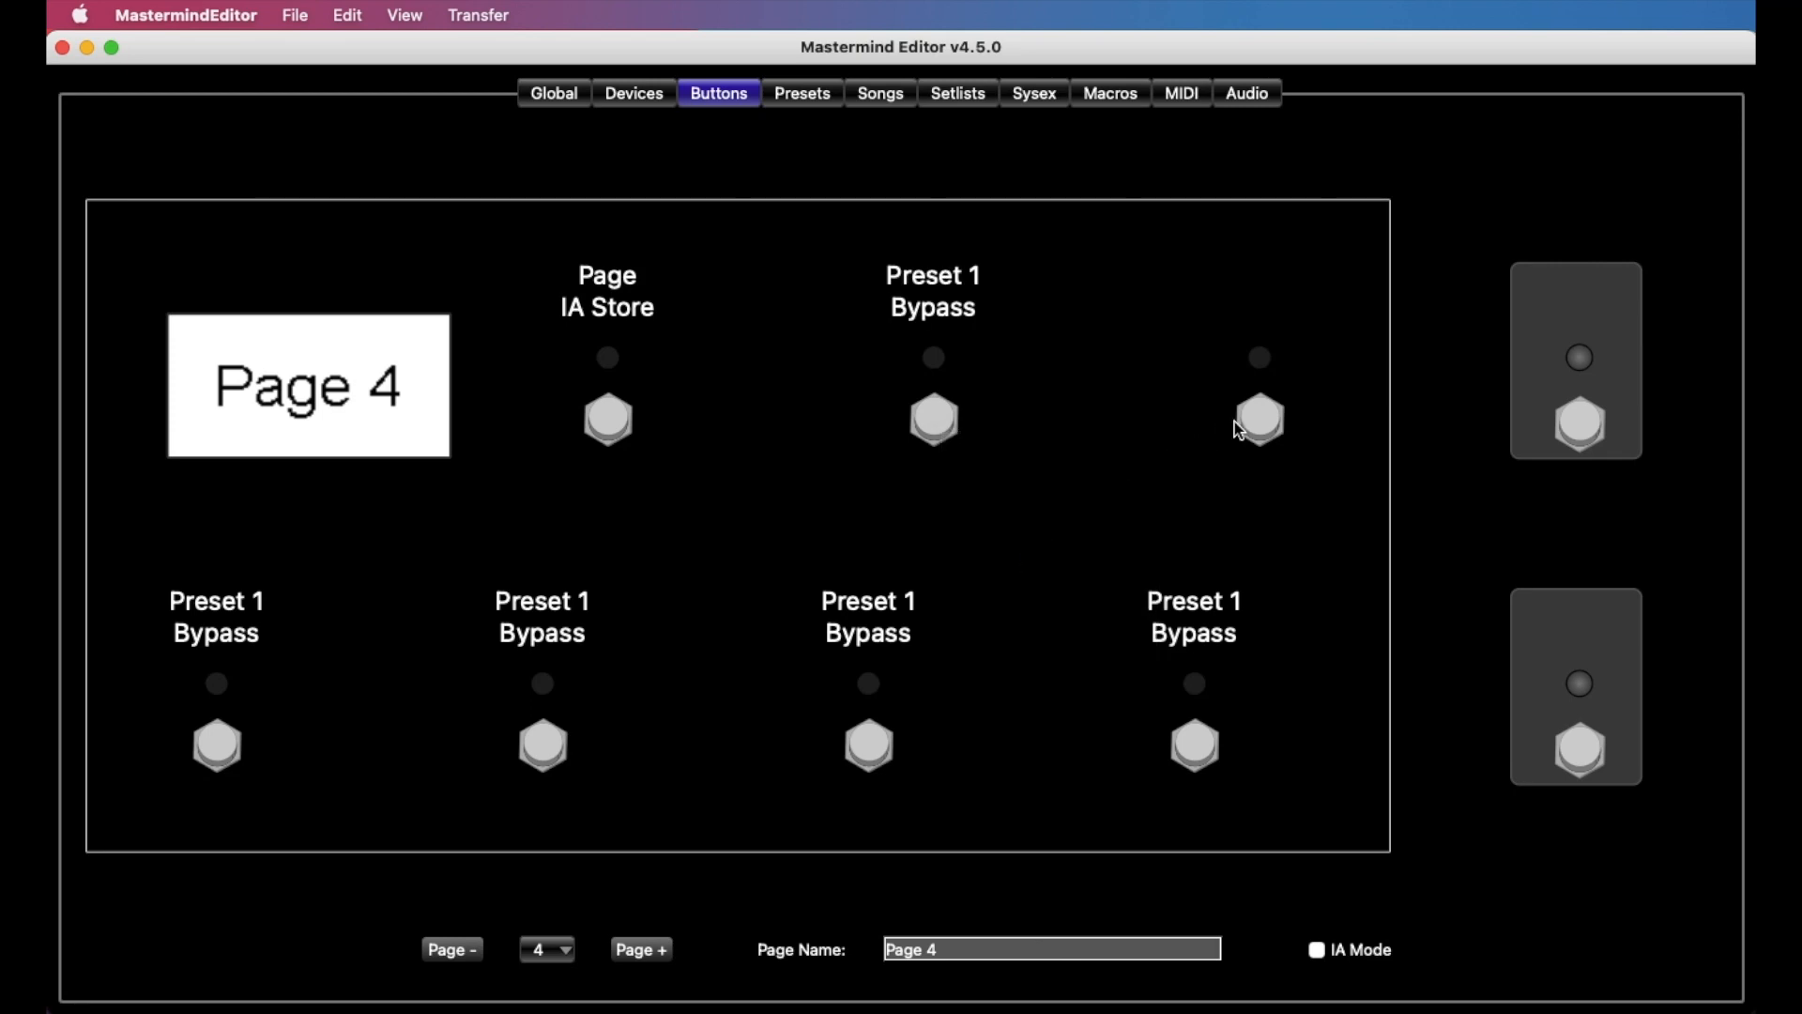
pyautogui.rightClick(1260, 419)
pyautogui.click(1300, 537)
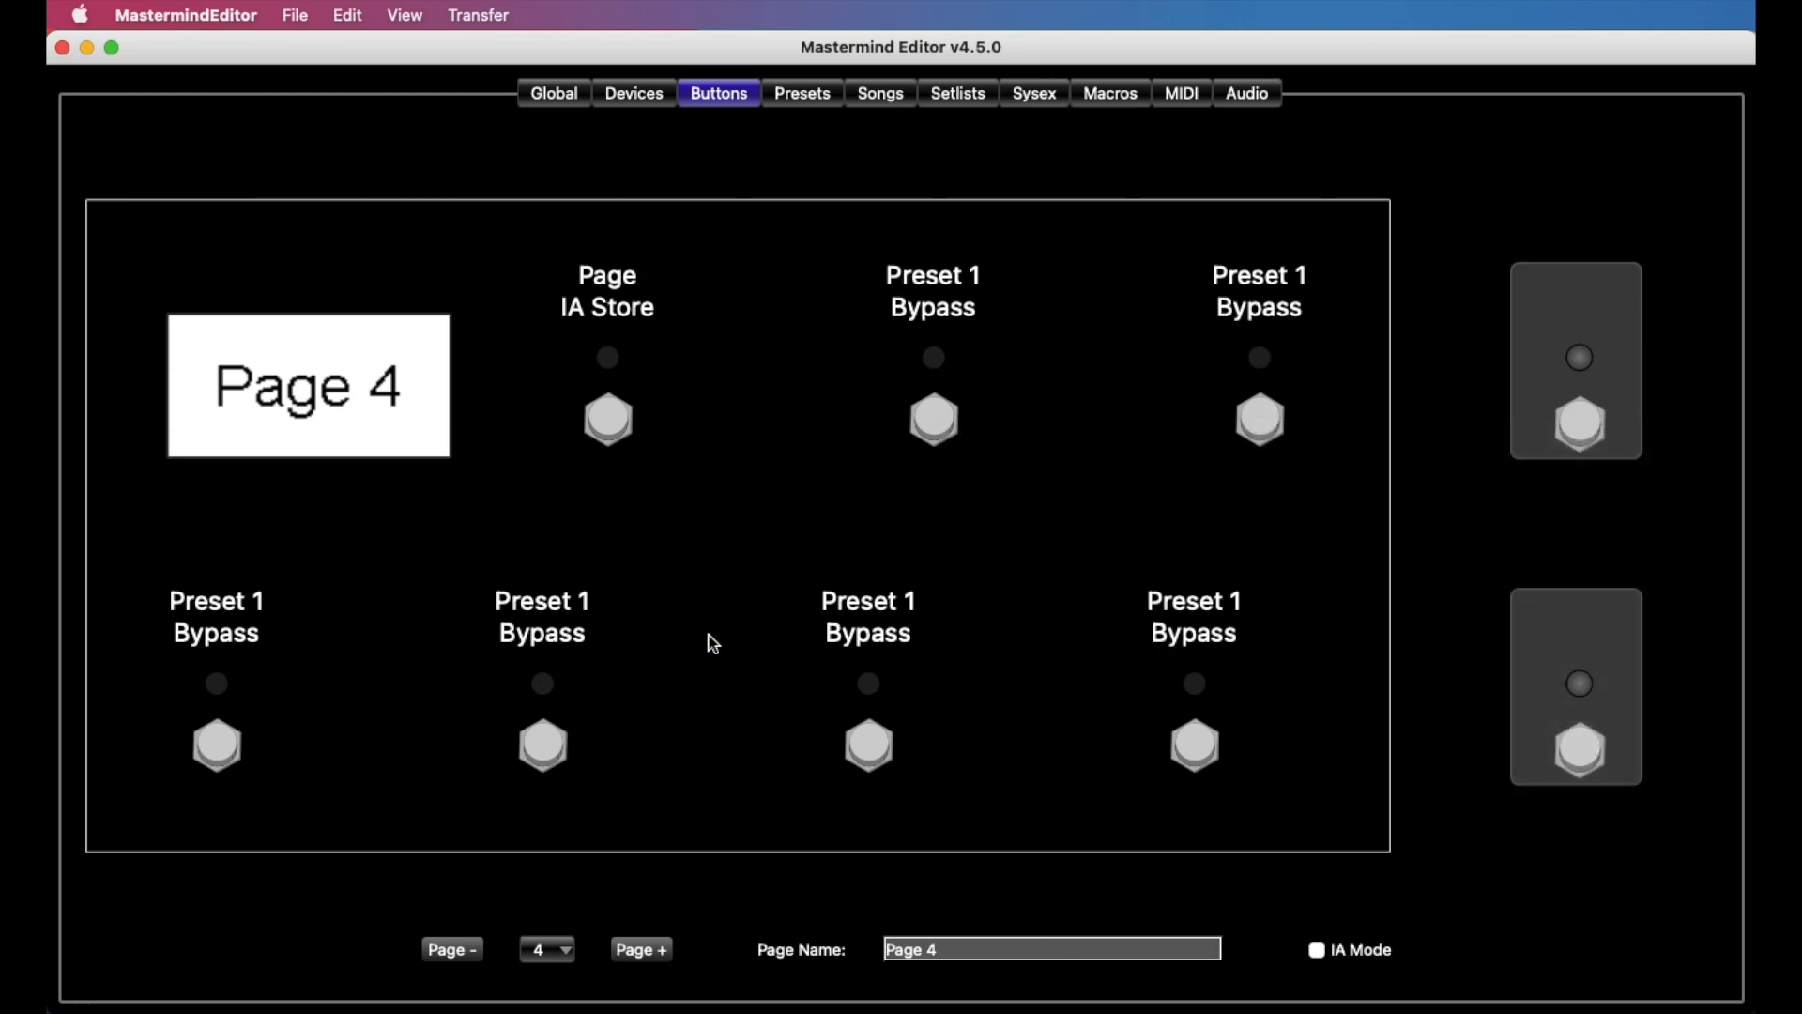
# Step: Rename the second bottom switch to Preset 2 and give its Timeline PC the next on-program number
pyautogui.doubleClick(543, 747)
pyautogui.click(926, 248)
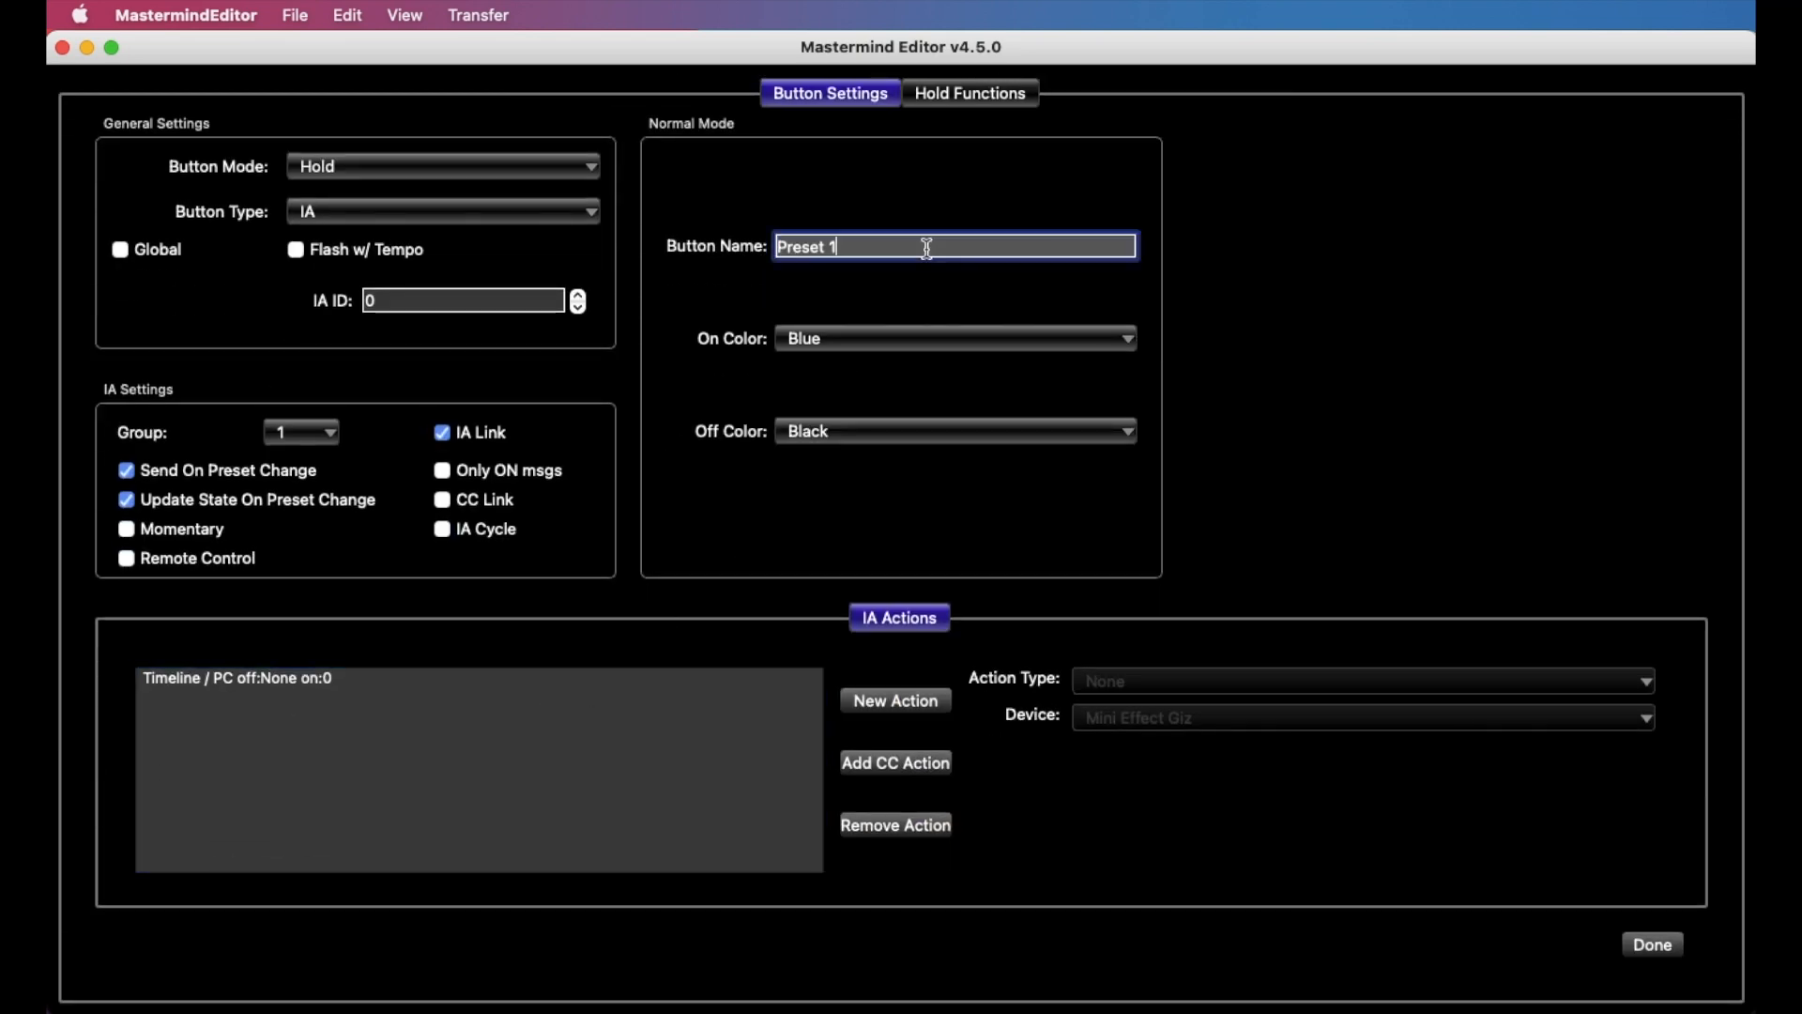
pyautogui.press('BackSpace')
pyautogui.write('2')
pyautogui.click(428, 678)
pyautogui.click(1151, 791)
pyautogui.write('1')
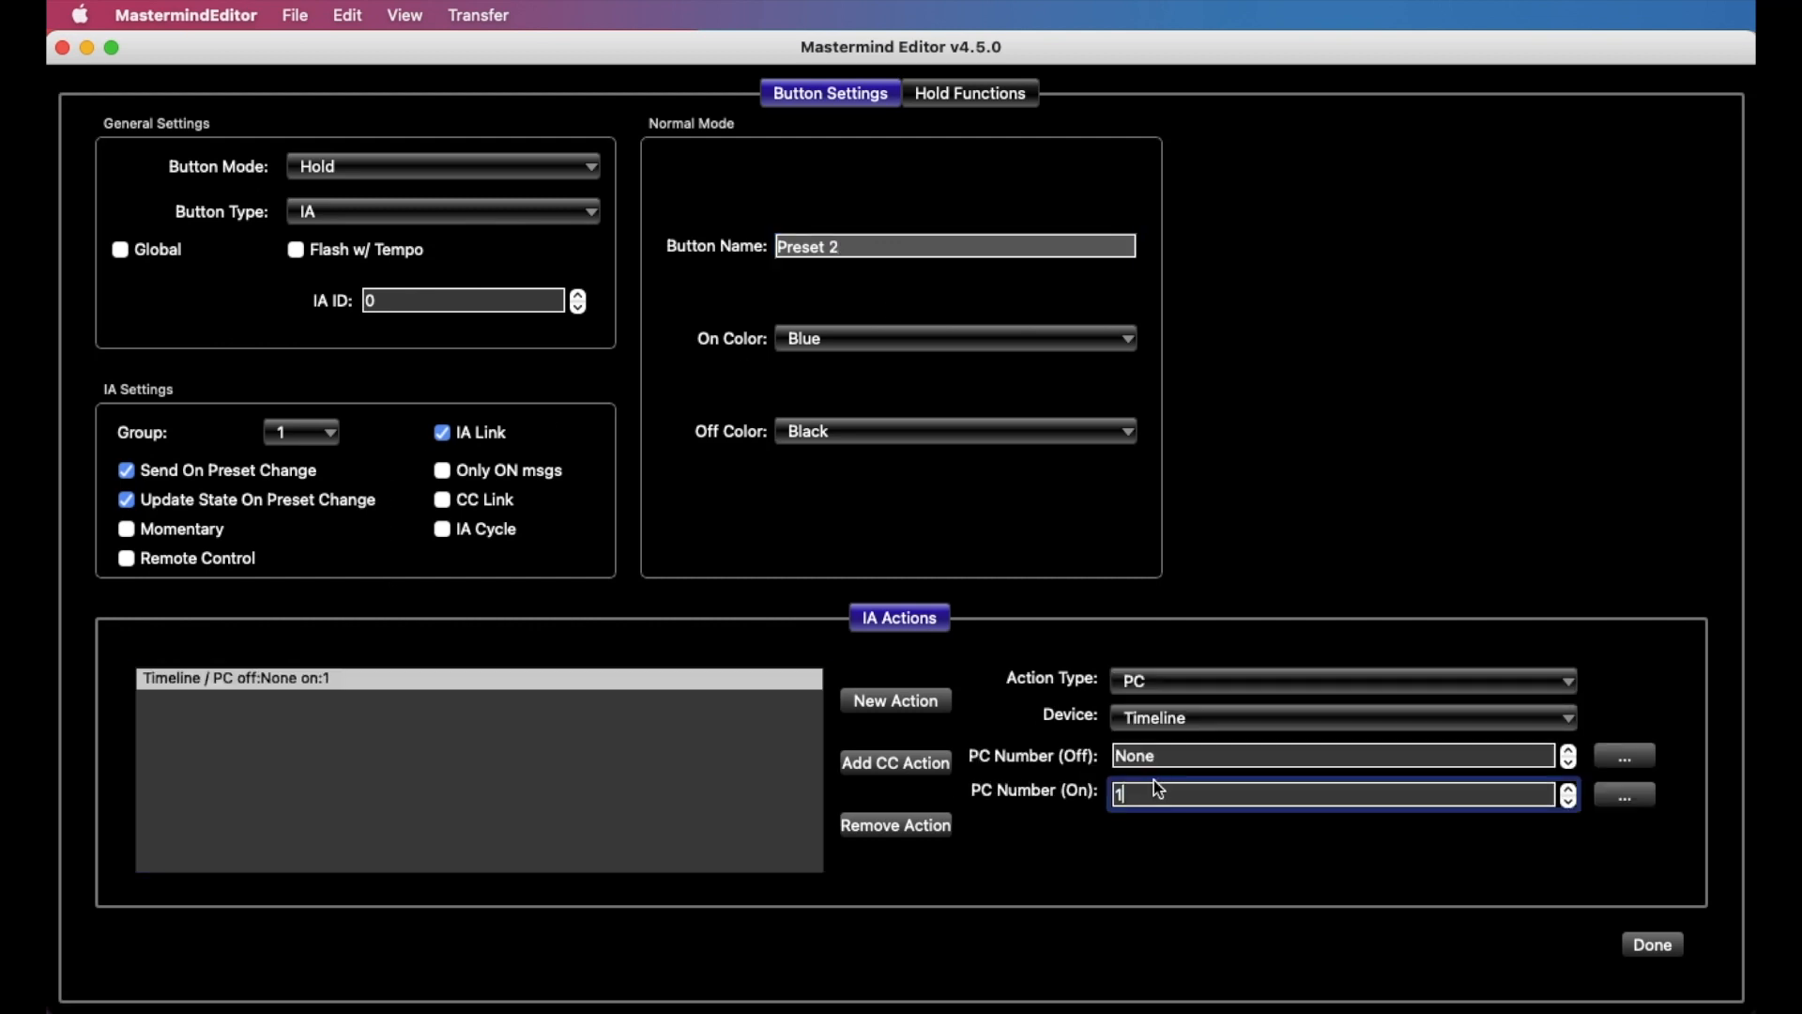
pyautogui.click(1661, 947)
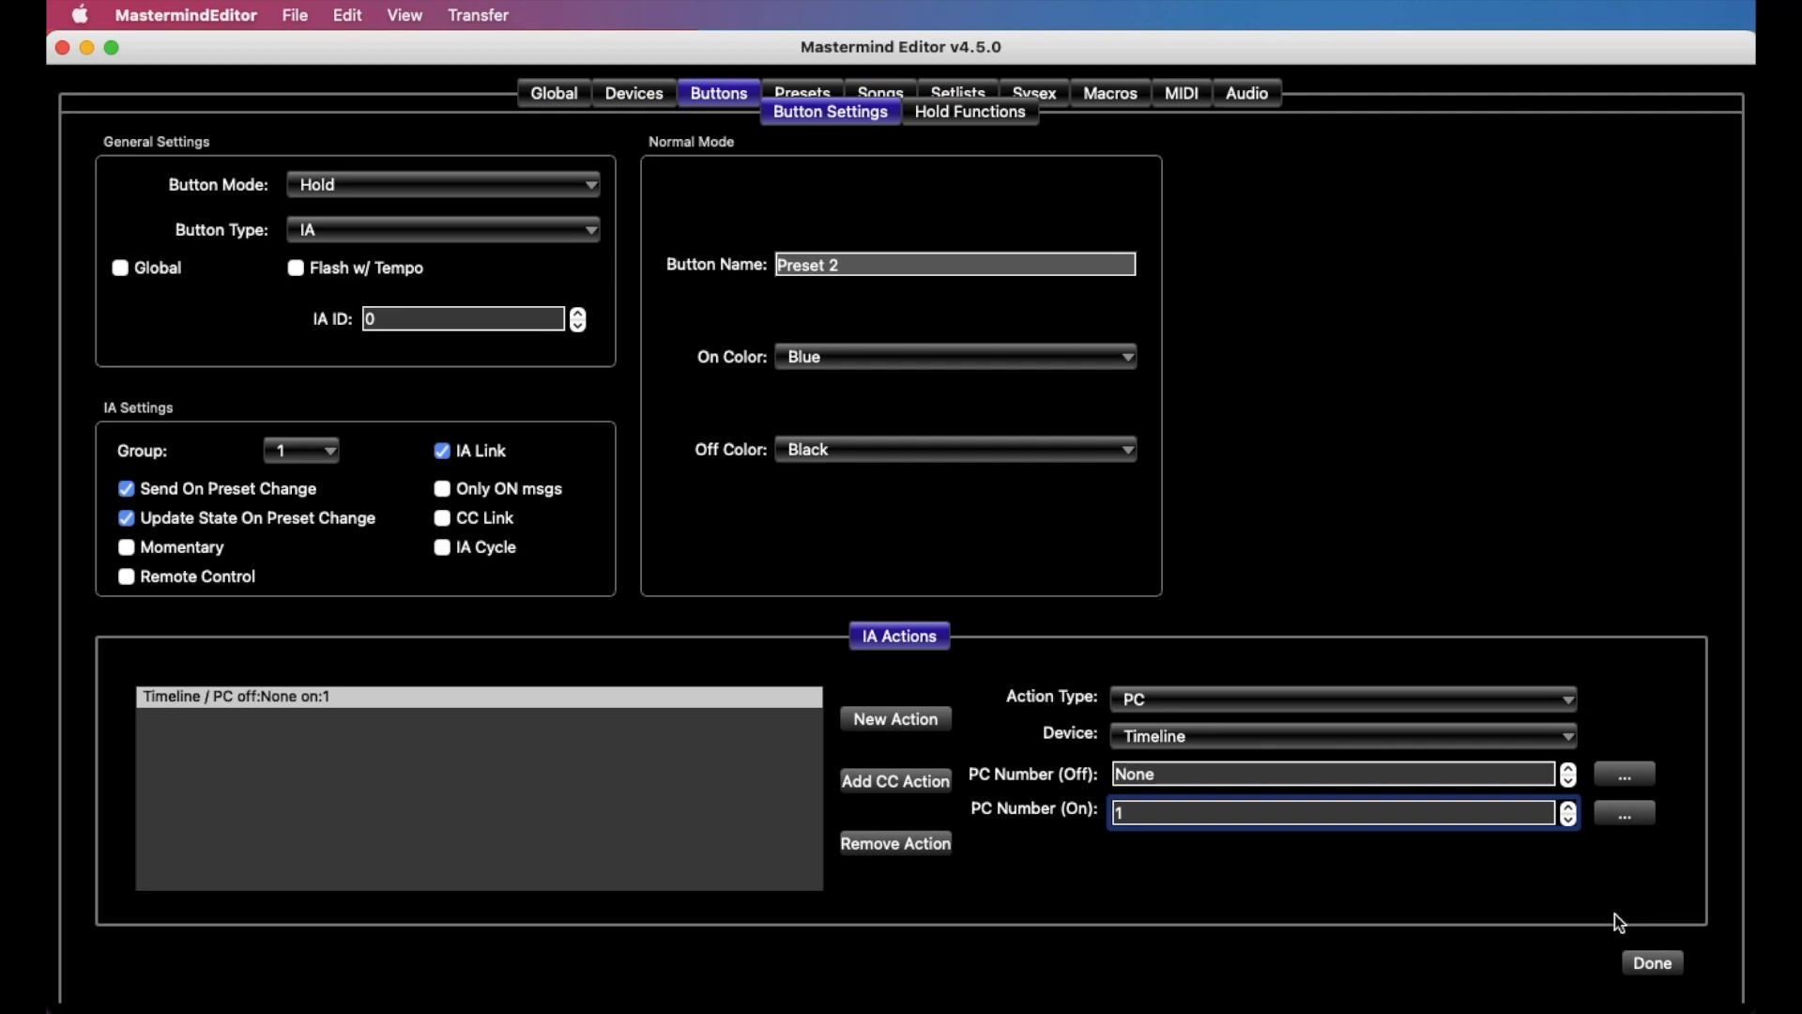
# Step: Rename the third bottom switch to Preset 3 and update its Timeline PC on-program number
pyautogui.doubleClick(880, 739)
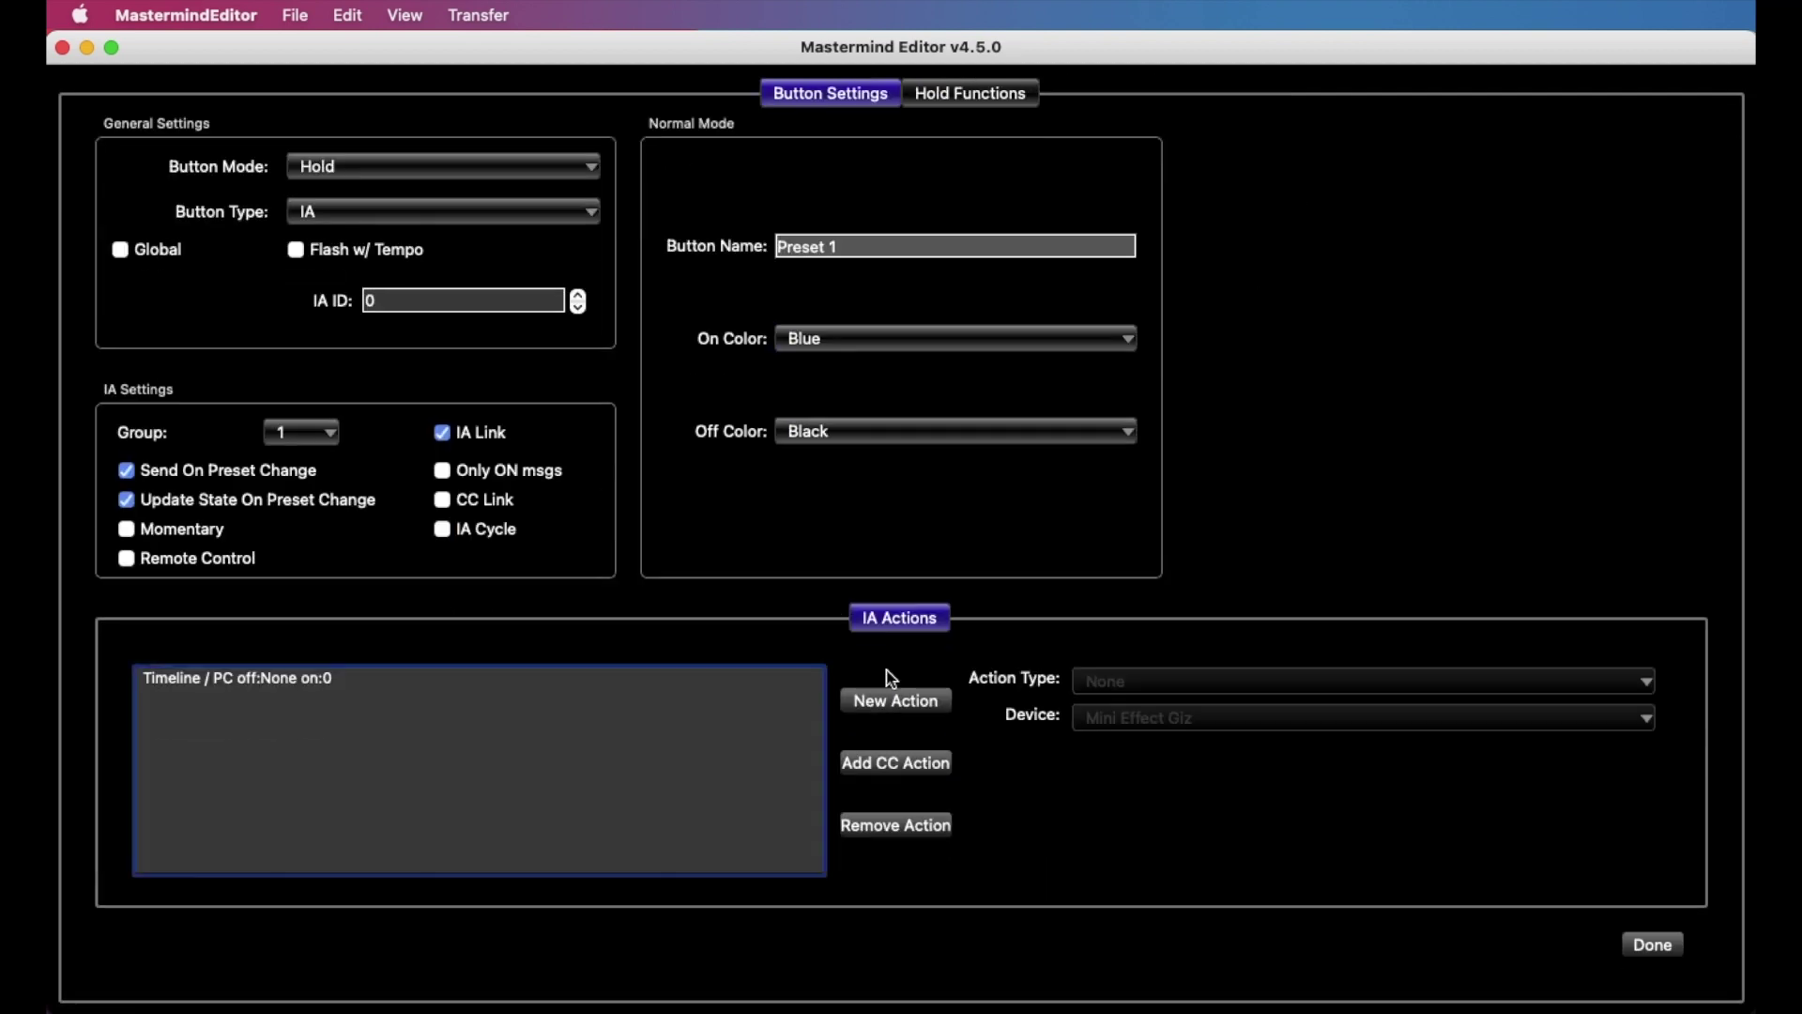
pyautogui.click(901, 248)
pyautogui.write('3')
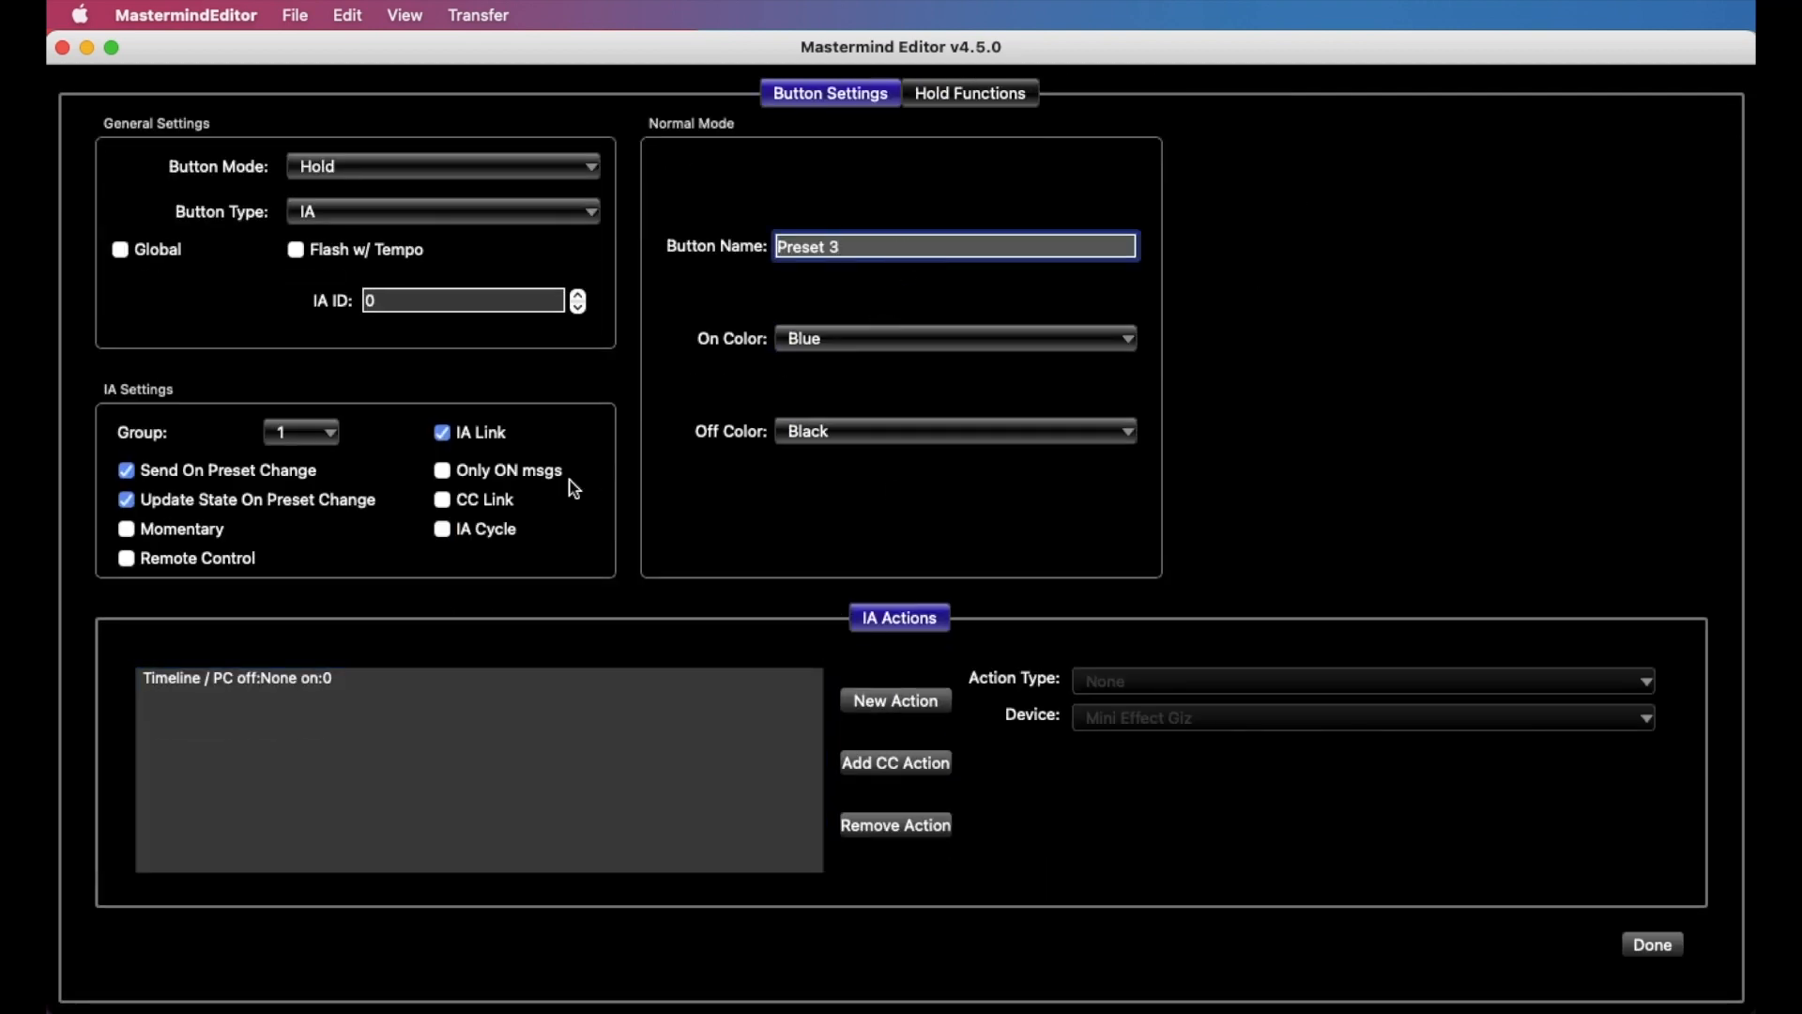
pyautogui.click(488, 684)
pyautogui.click(1148, 794)
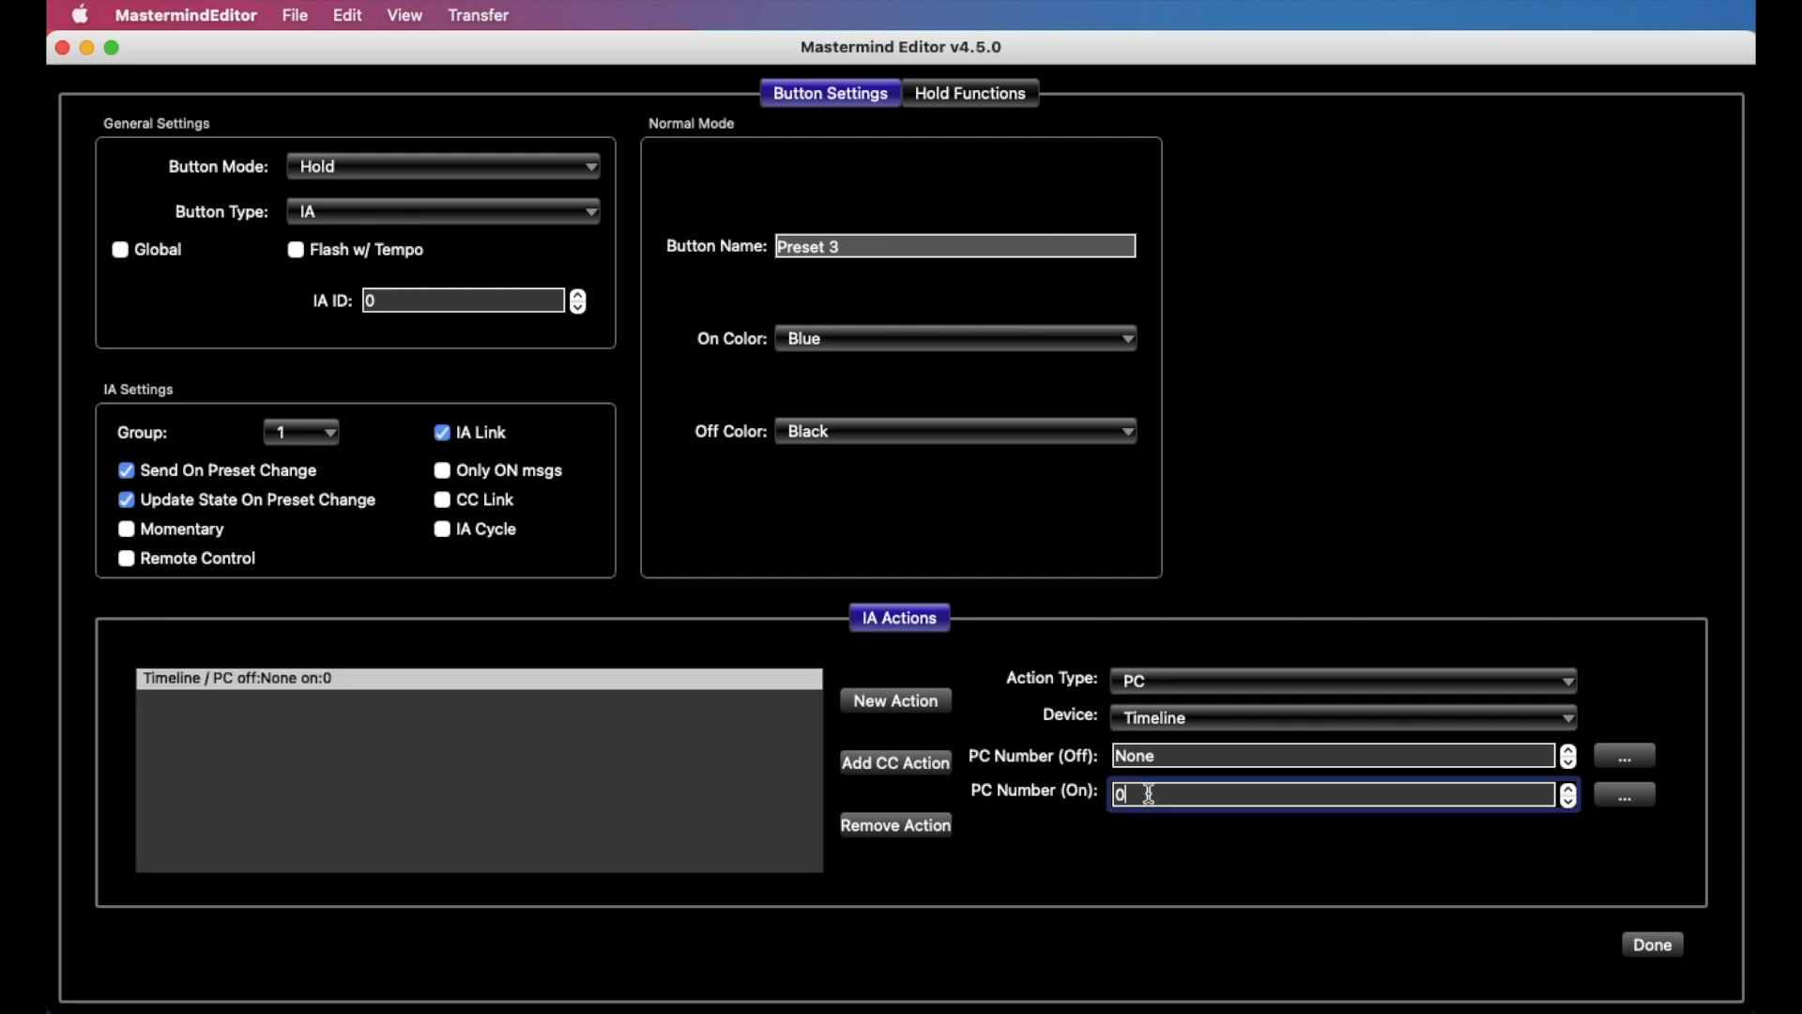
pyautogui.write('2')
pyautogui.click(1653, 945)
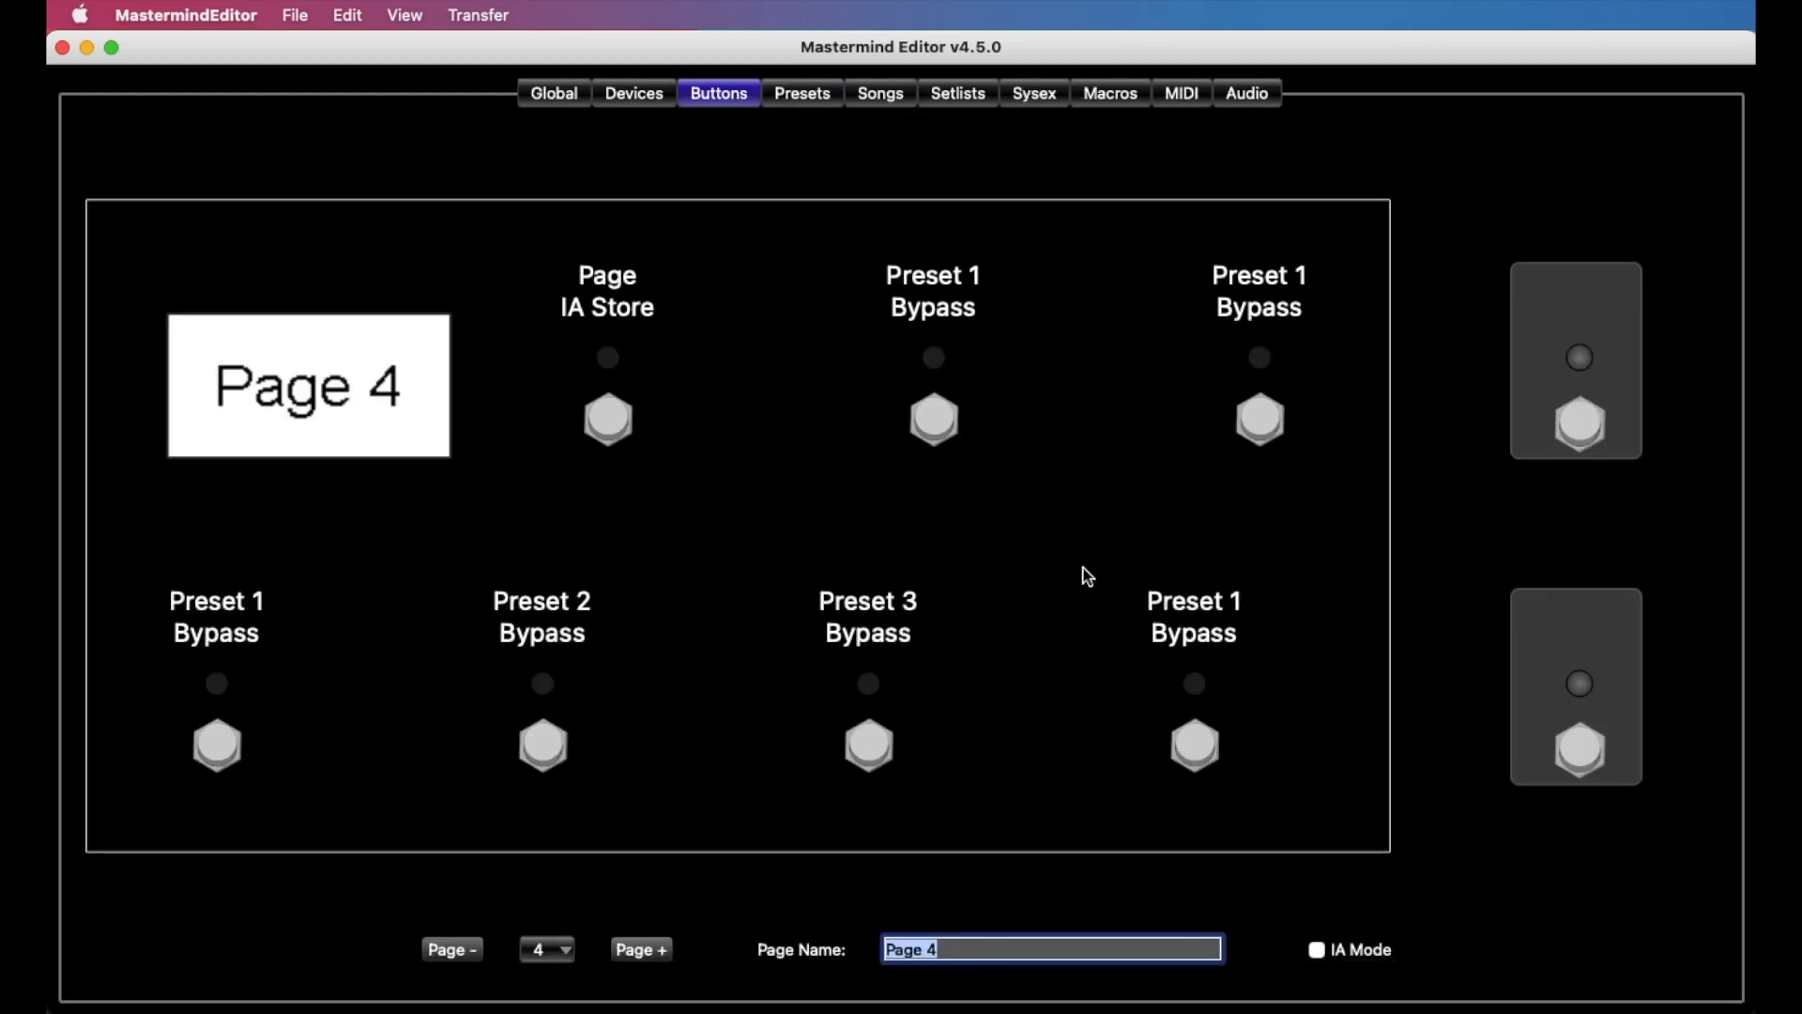
# Step: Rename the fourth bottom switch to Preset 4 and update its Timeline PC on-program number
pyautogui.click(1197, 746)
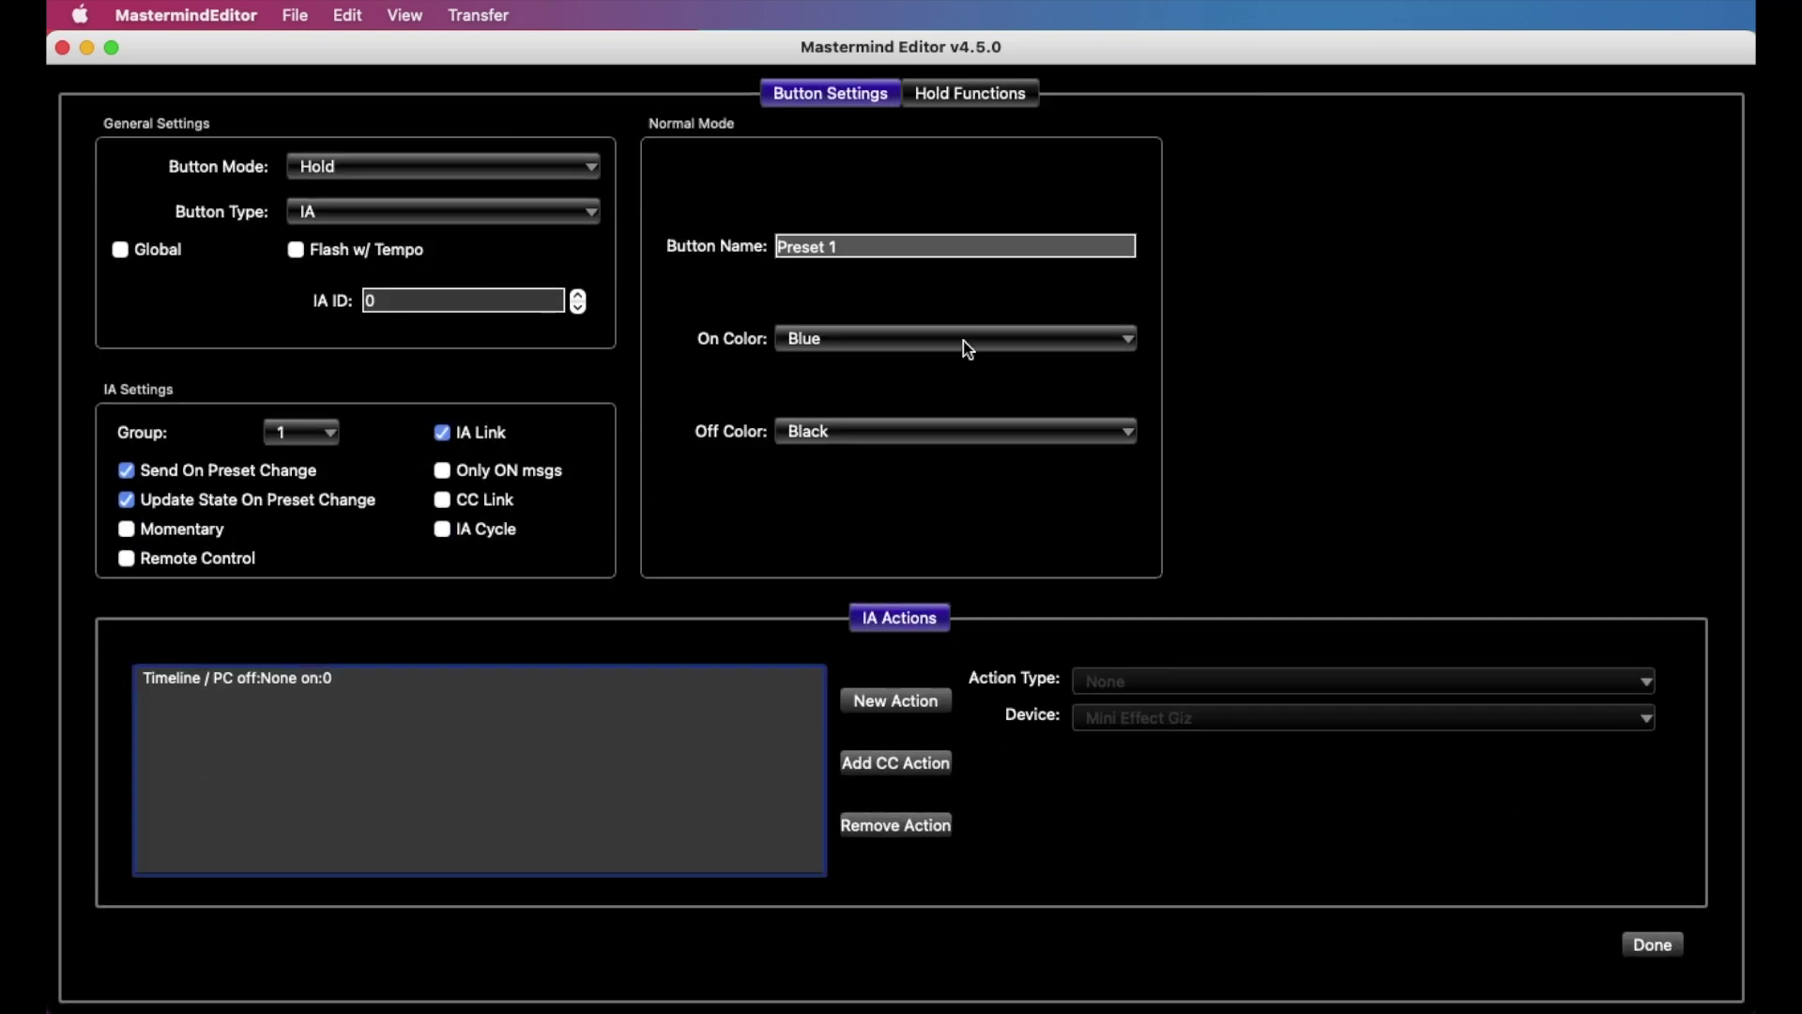
pyautogui.click(910, 246)
pyautogui.press('BackSpace')
pyautogui.write('4')
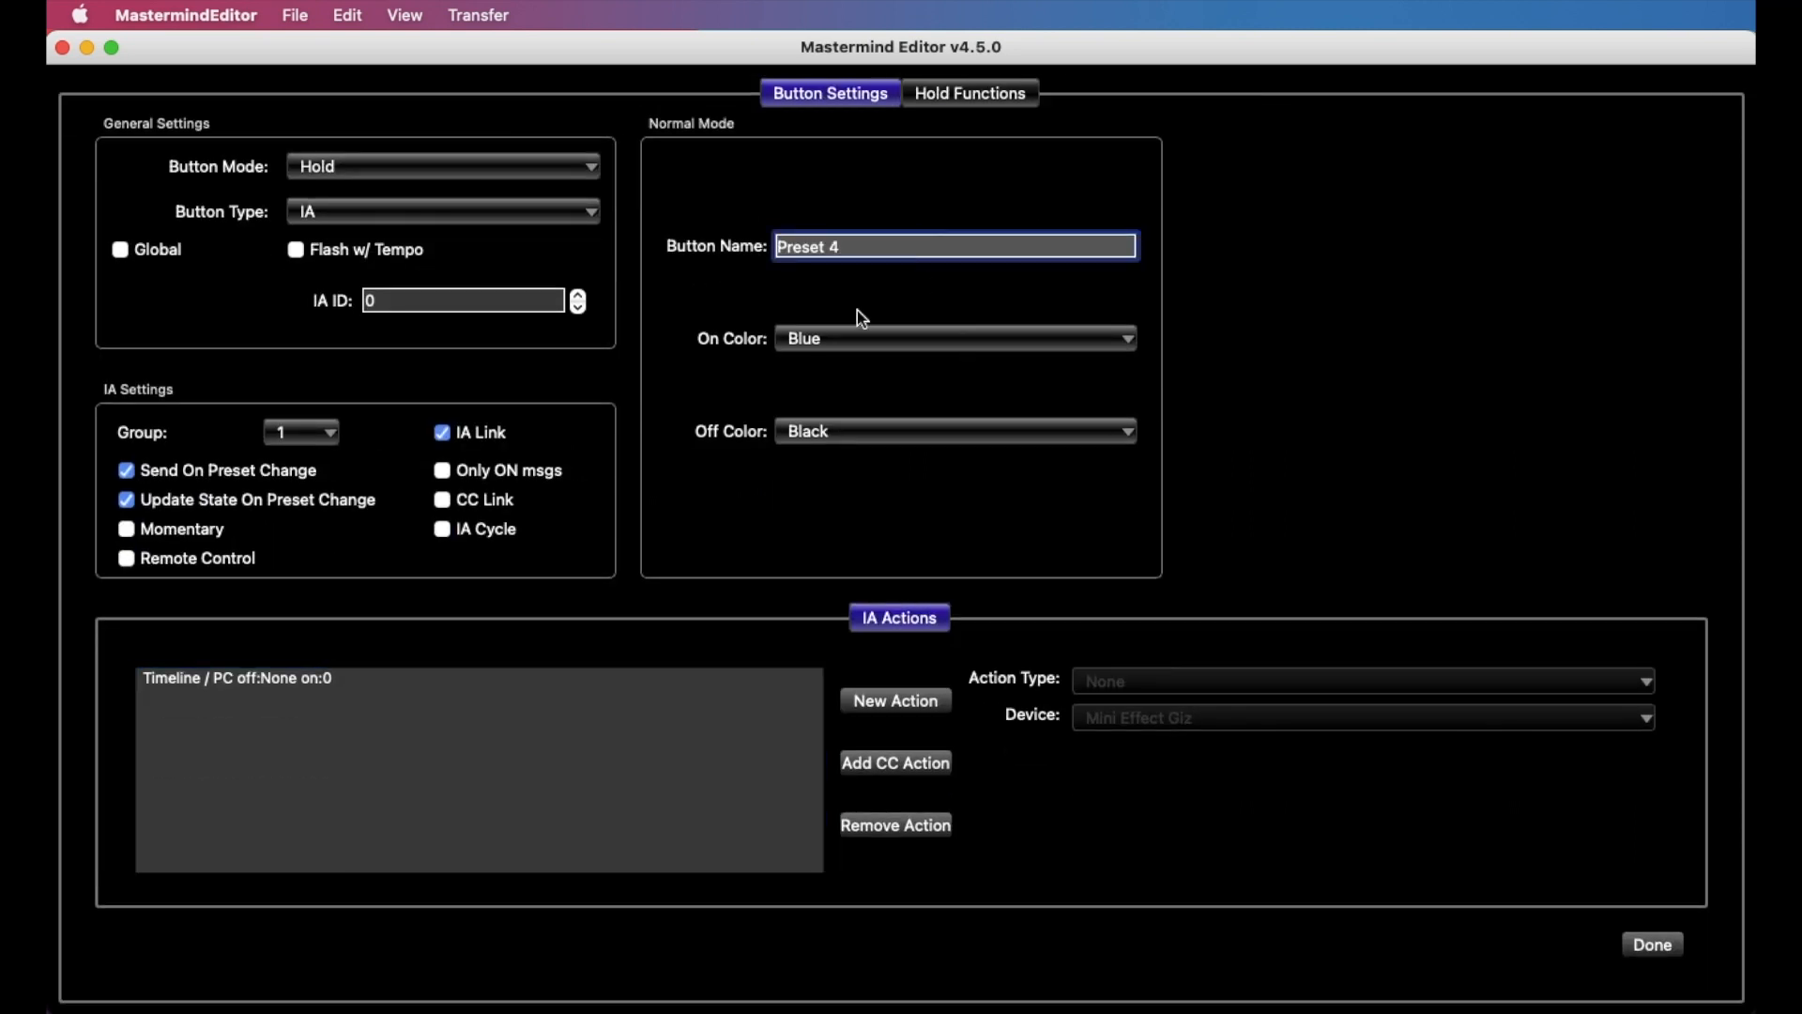
pyautogui.click(495, 683)
pyautogui.click(1214, 794)
pyautogui.write('3')
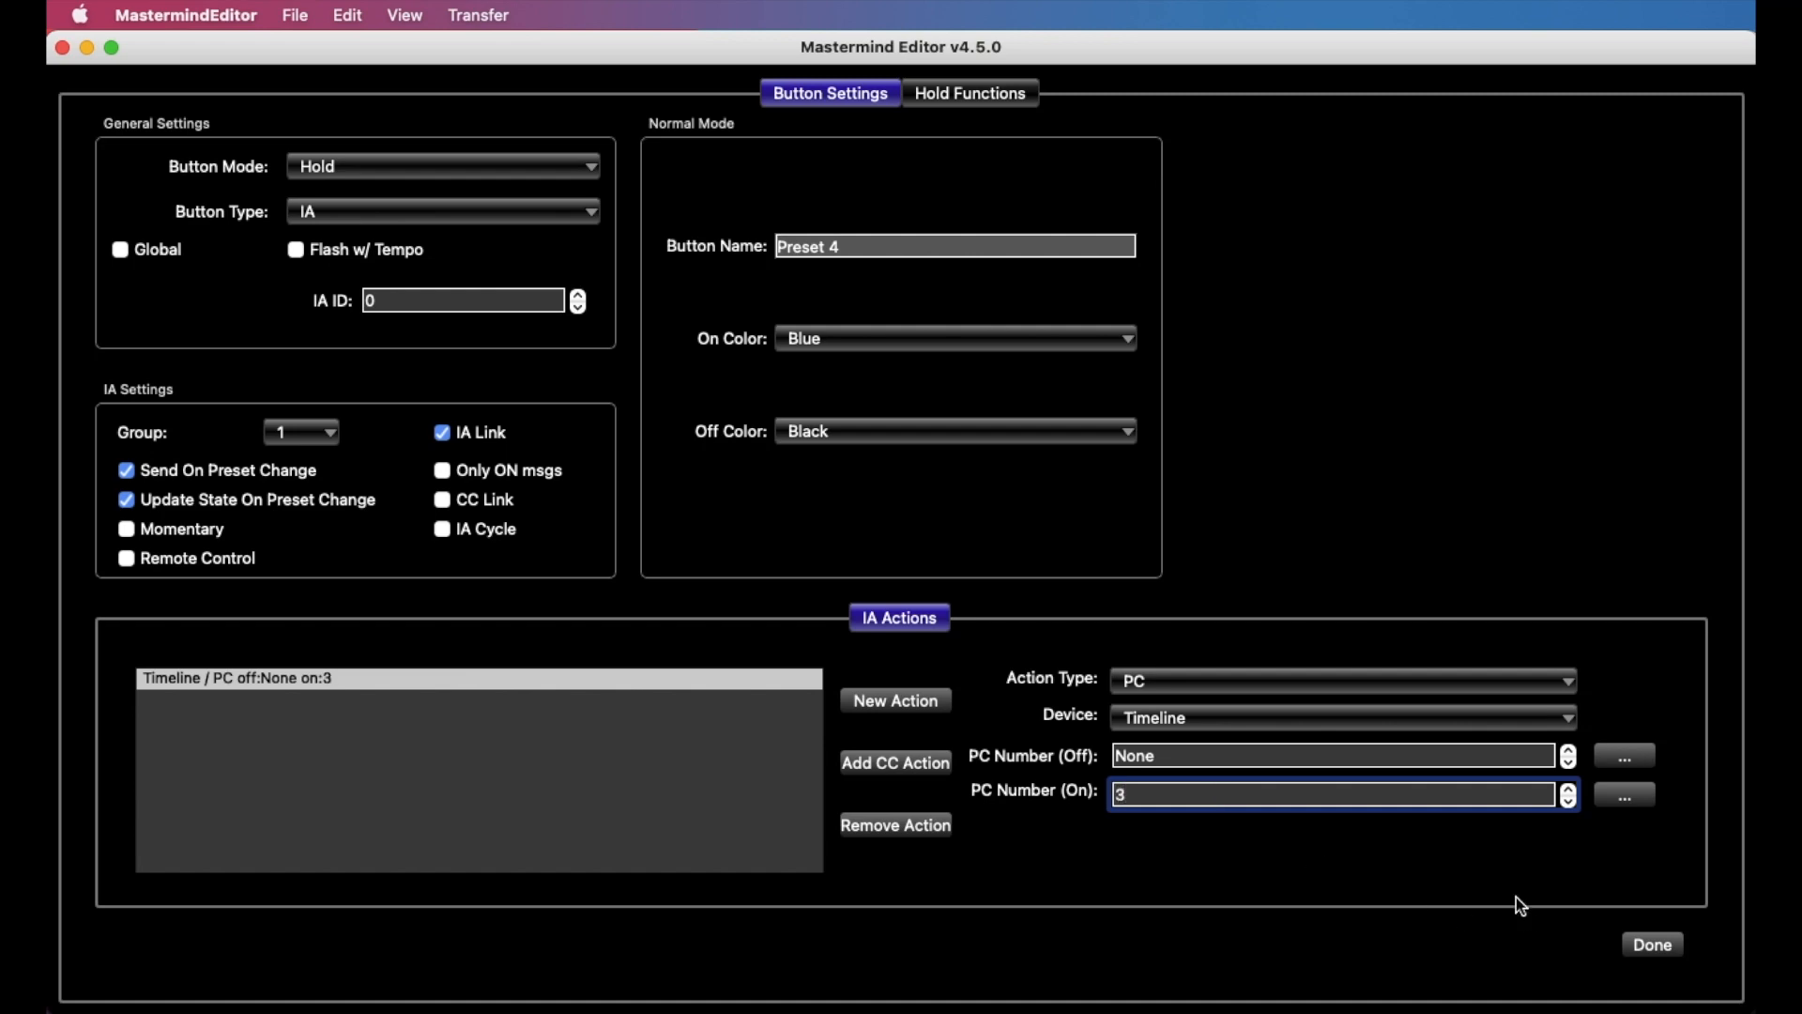
pyautogui.click(1651, 945)
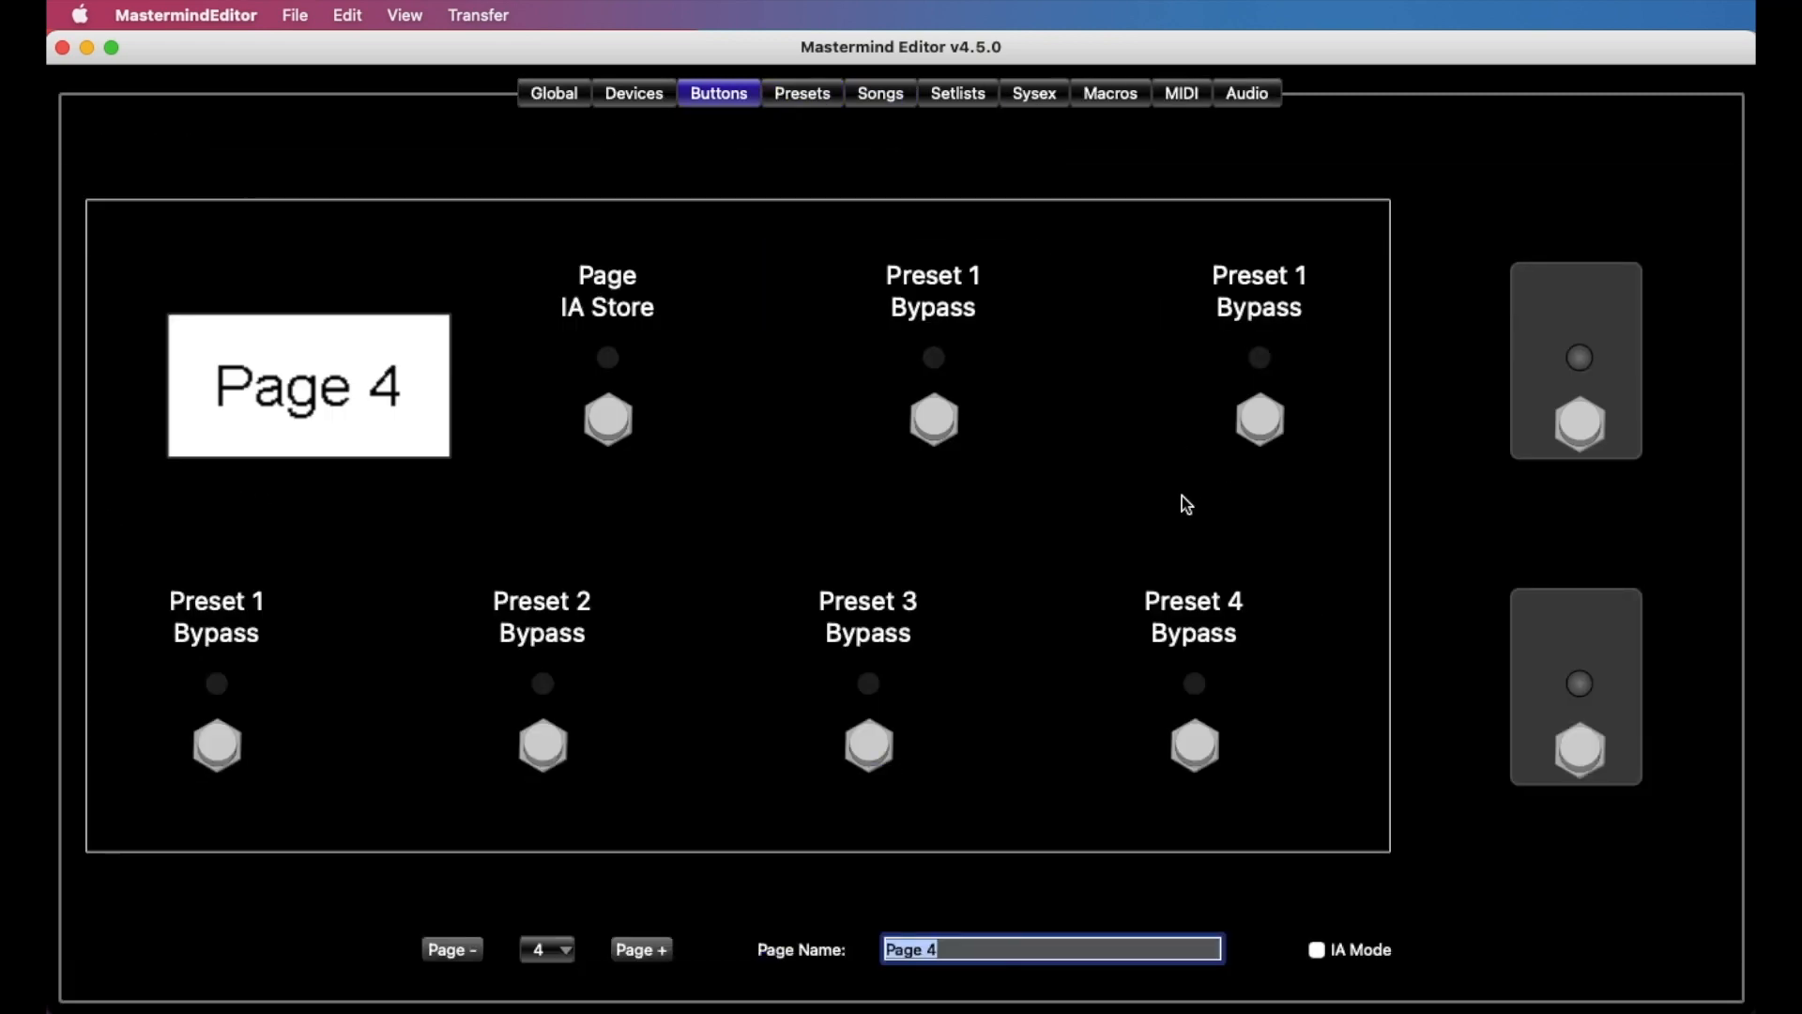
# Step: Rename the third top switch to Preset 5 recalling Timeline program 4
pyautogui.doubleClick(947, 409)
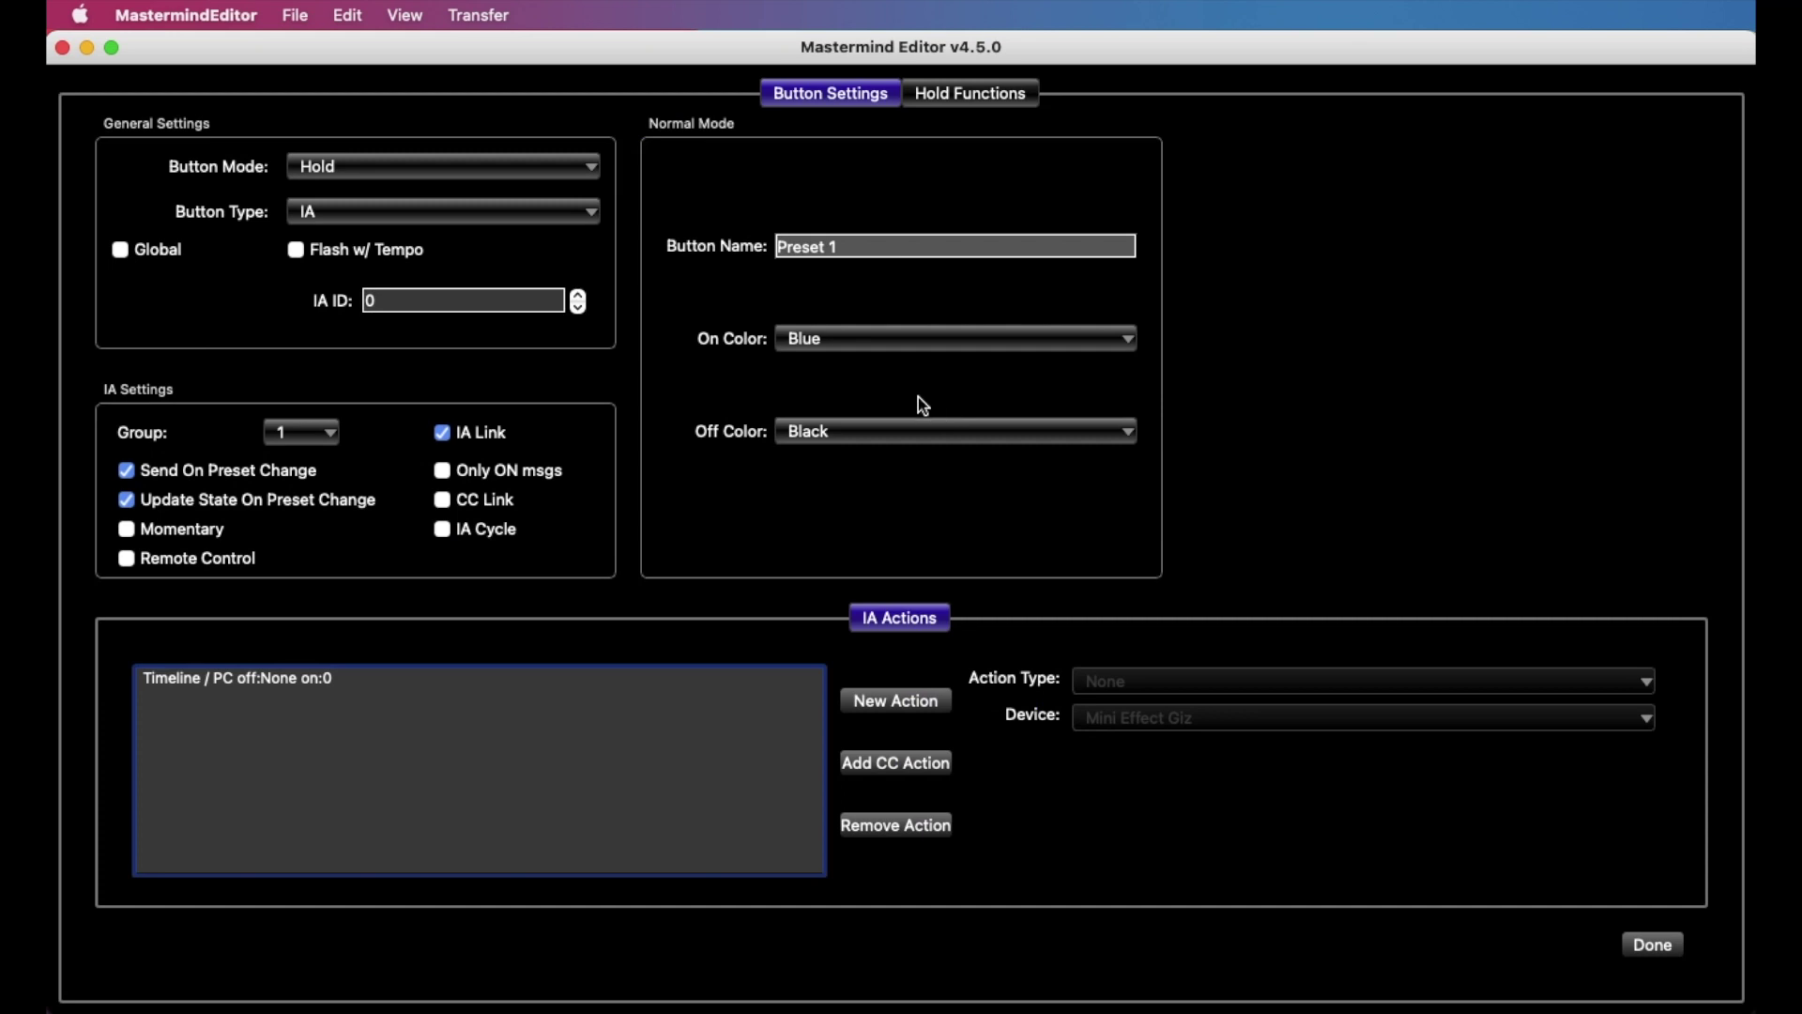
pyautogui.click(898, 246)
pyautogui.press('BackSpace')
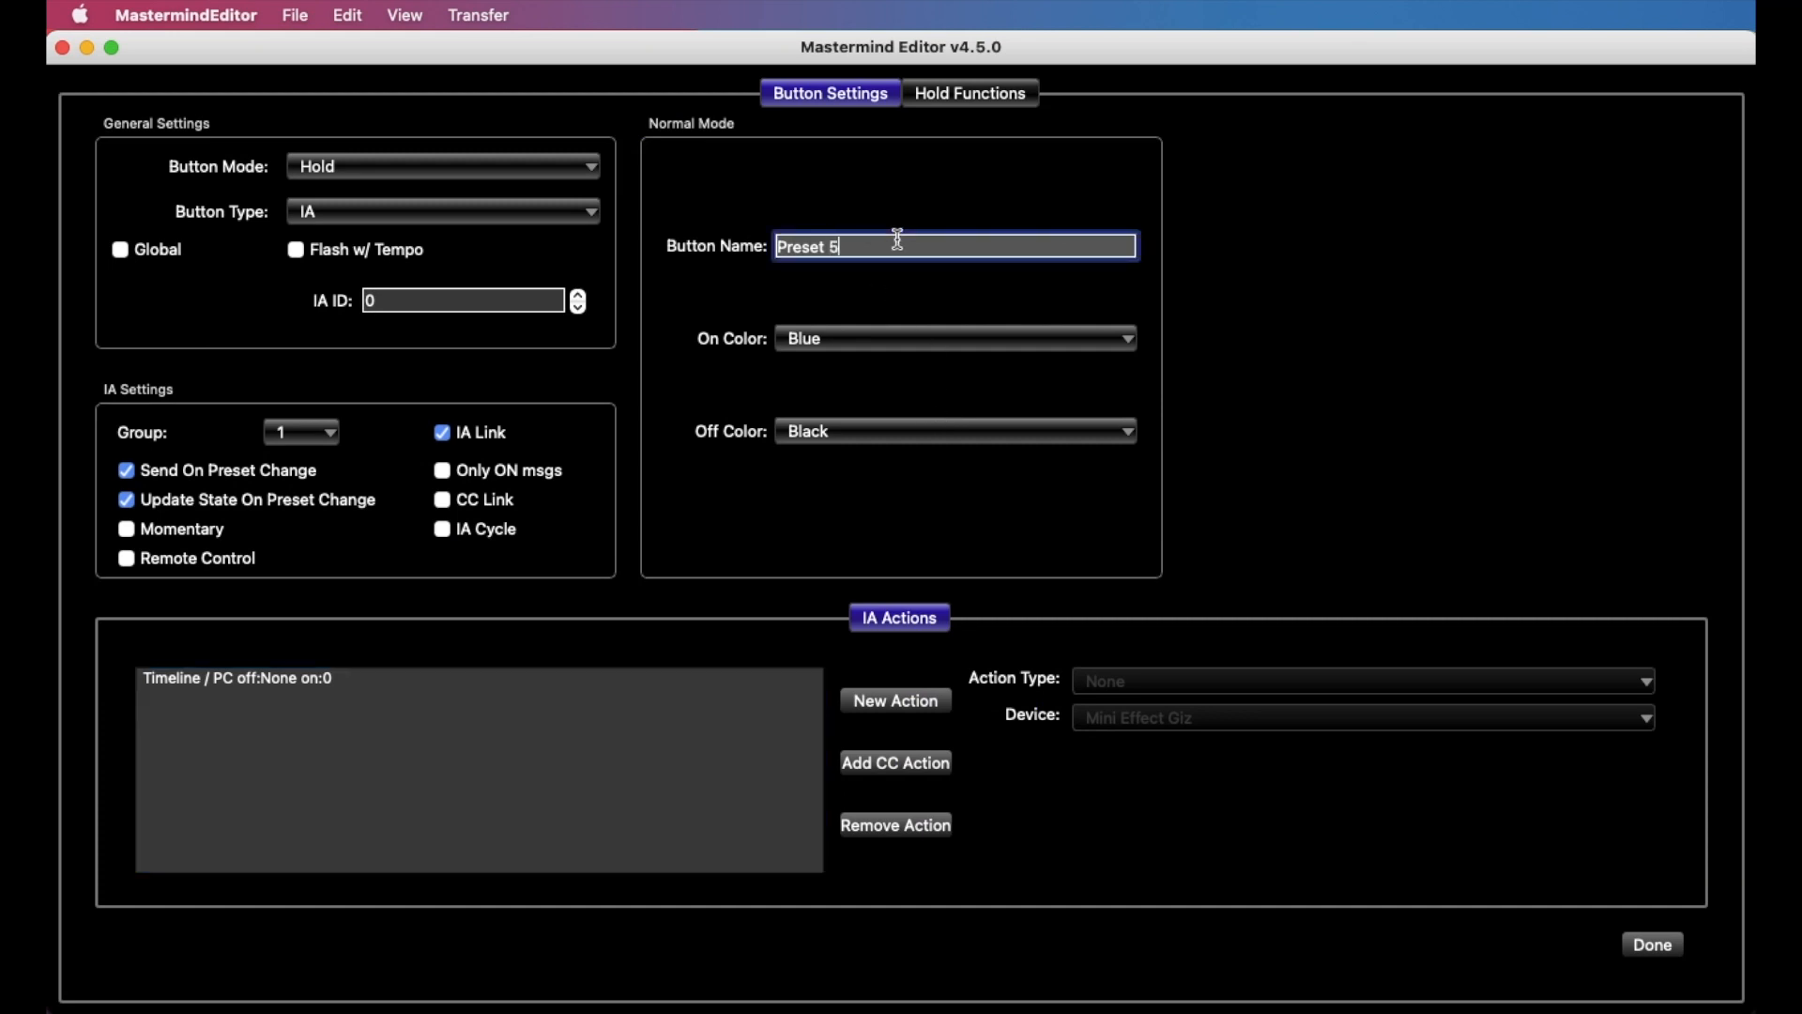
pyautogui.write('5')
pyautogui.click(454, 678)
pyautogui.click(1334, 792)
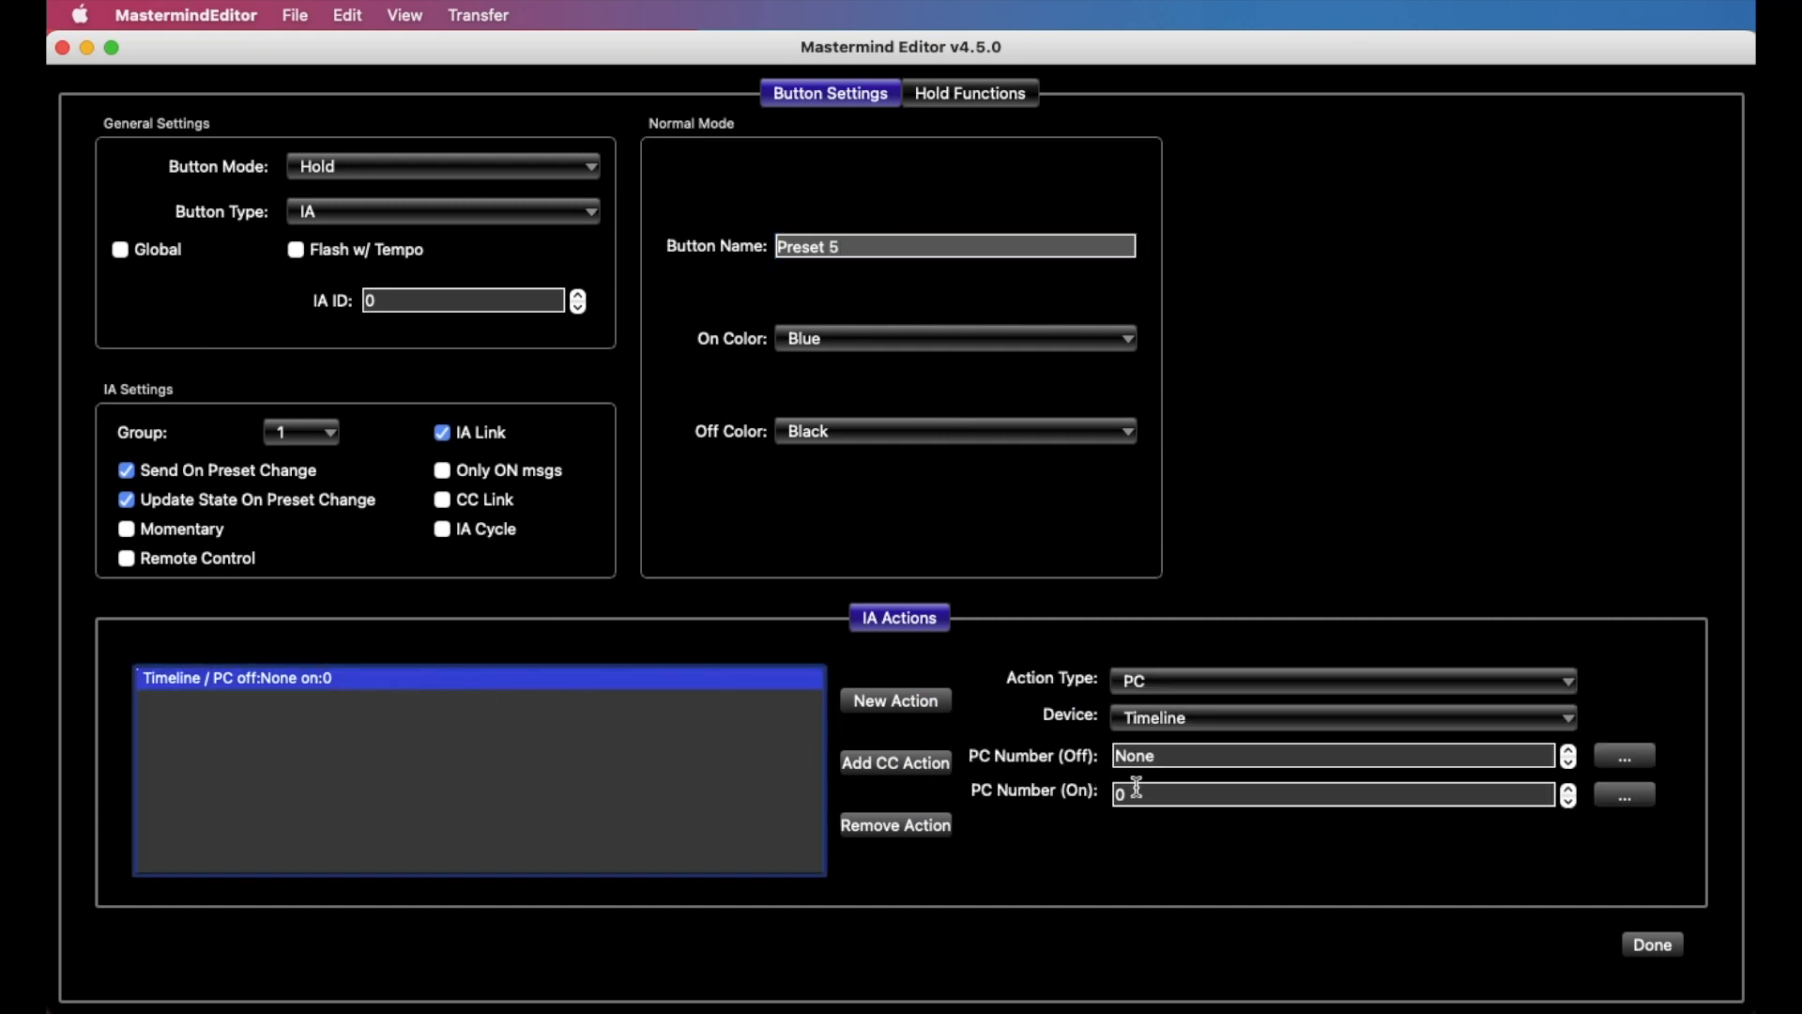
pyautogui.write('4')
pyautogui.click(1647, 949)
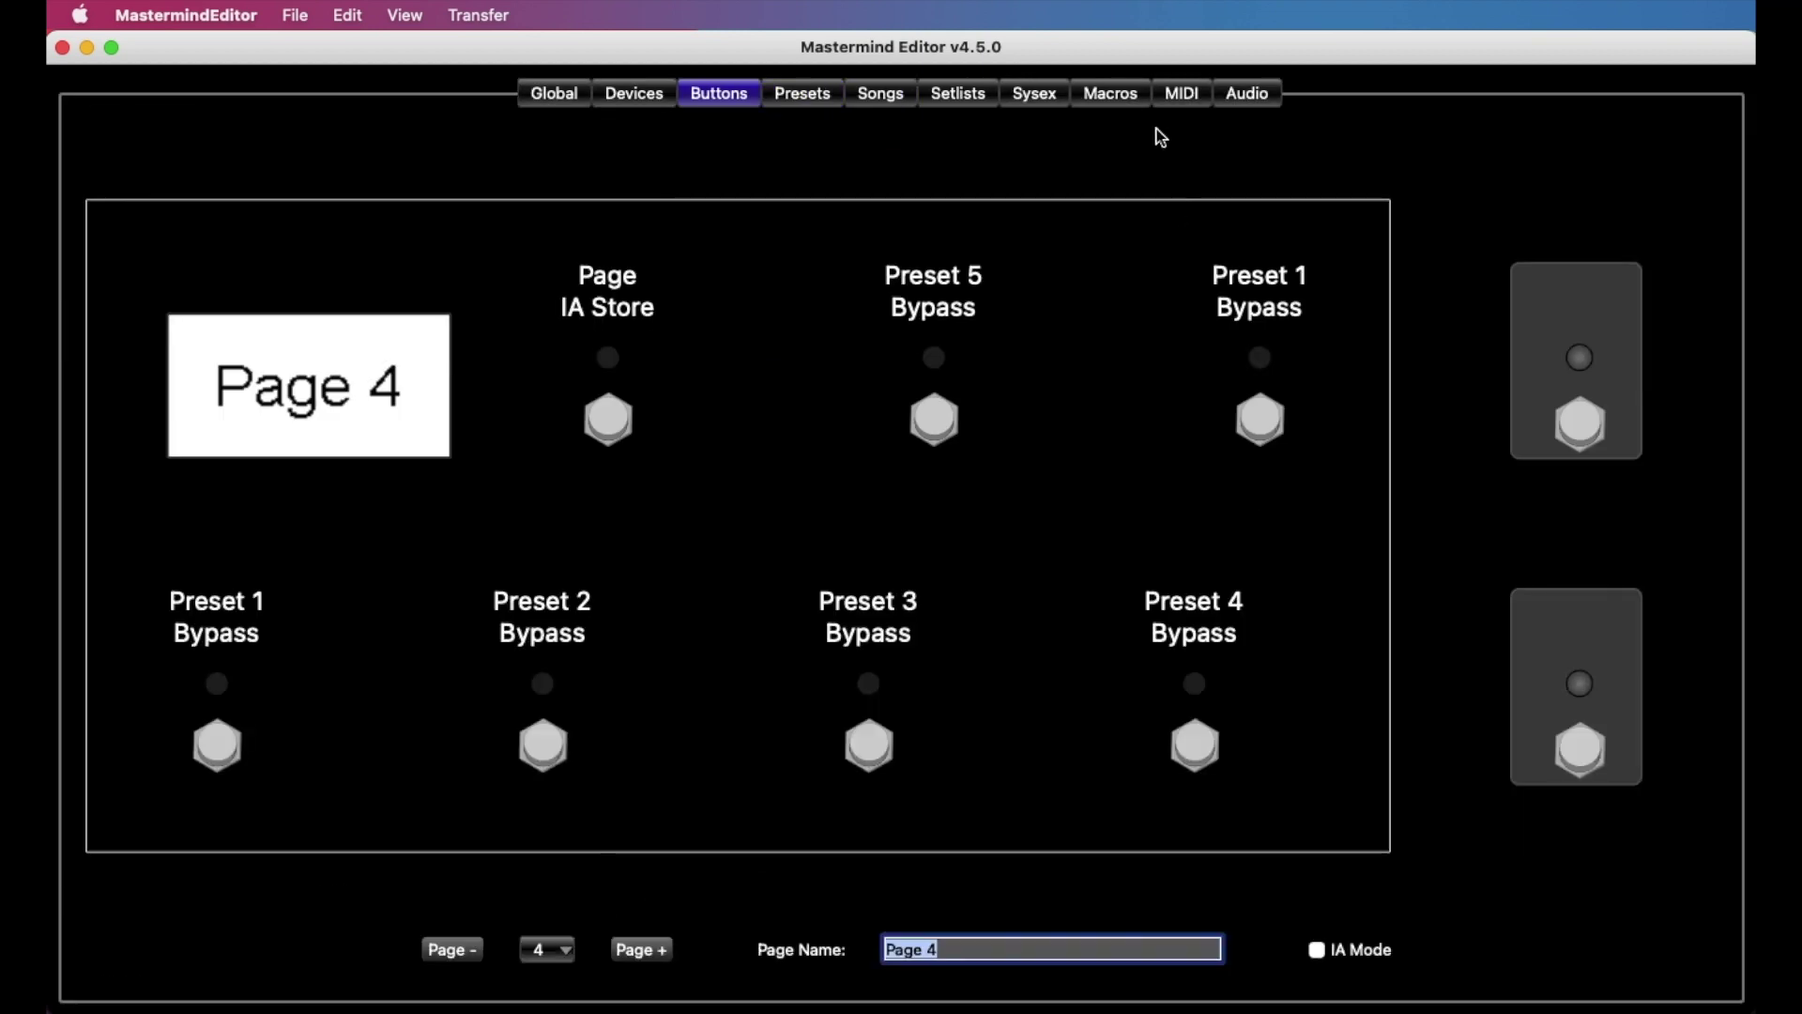
# Step: Rename the fourth top switch to Preset 6 recalling Timeline program 5
pyautogui.doubleClick(1263, 415)
pyautogui.click(895, 248)
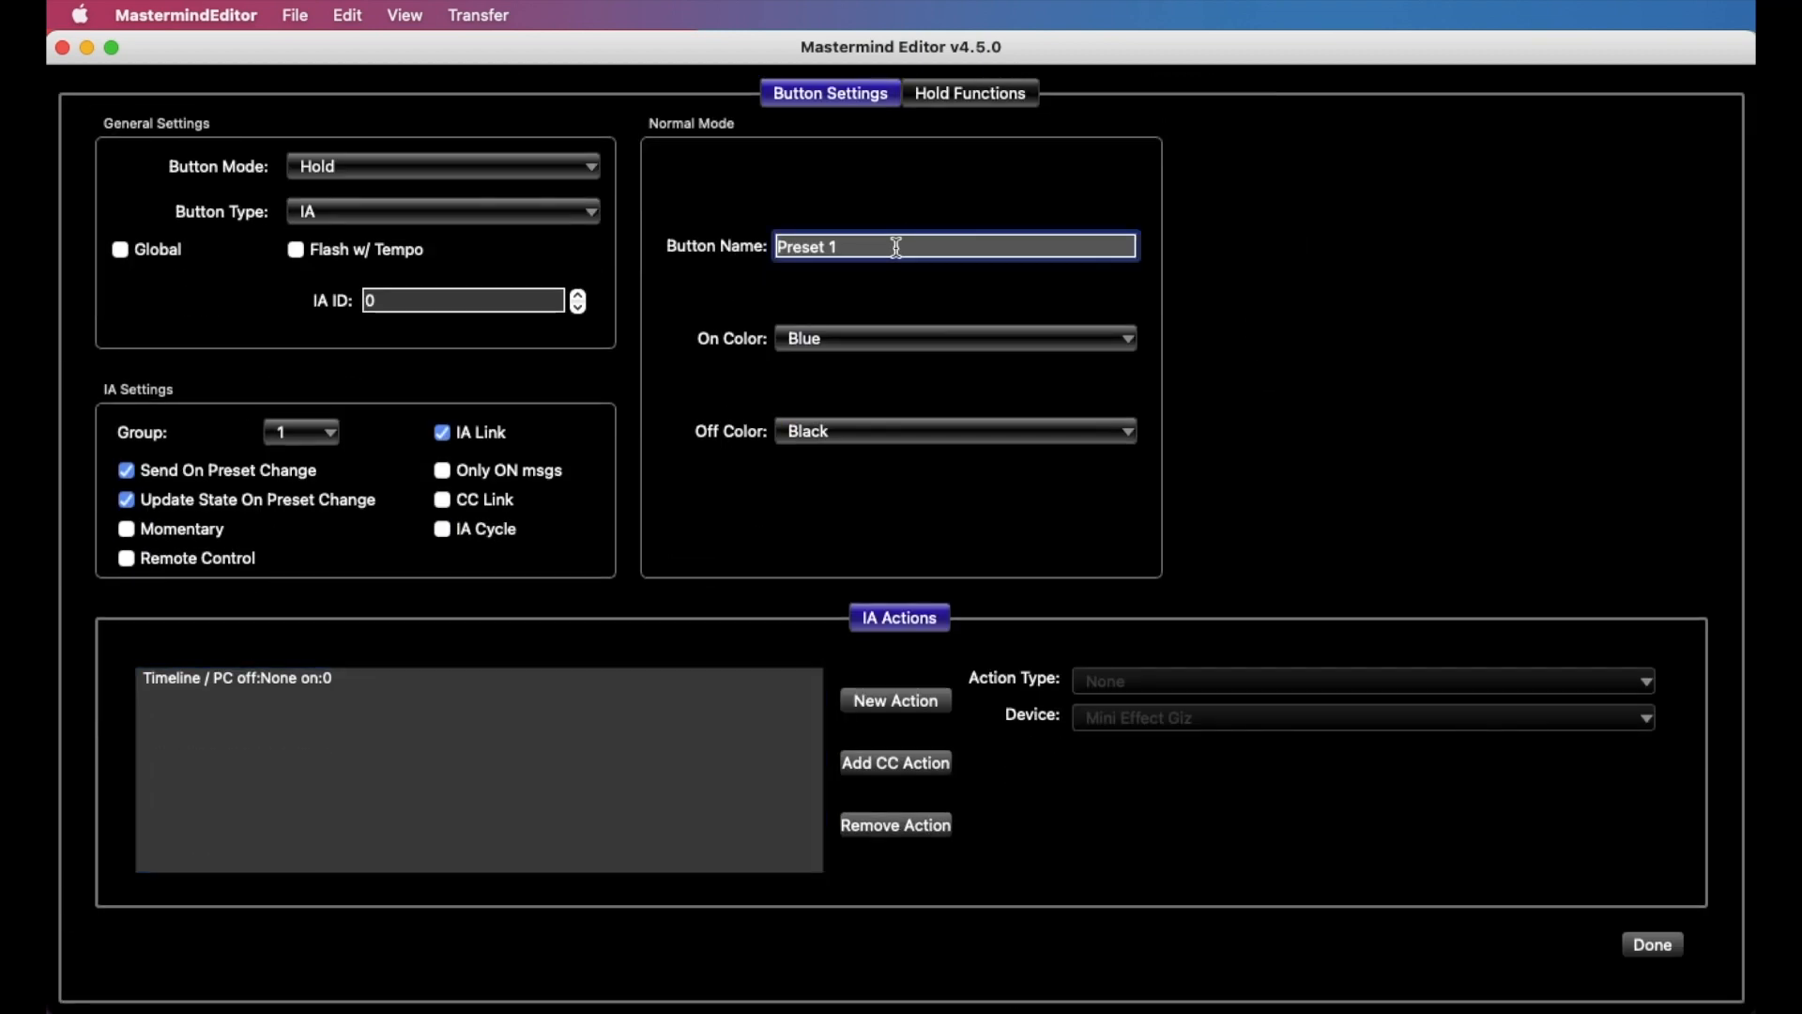
pyautogui.press('BackSpace')
pyautogui.write('6')
pyautogui.click(497, 686)
pyautogui.click(1140, 795)
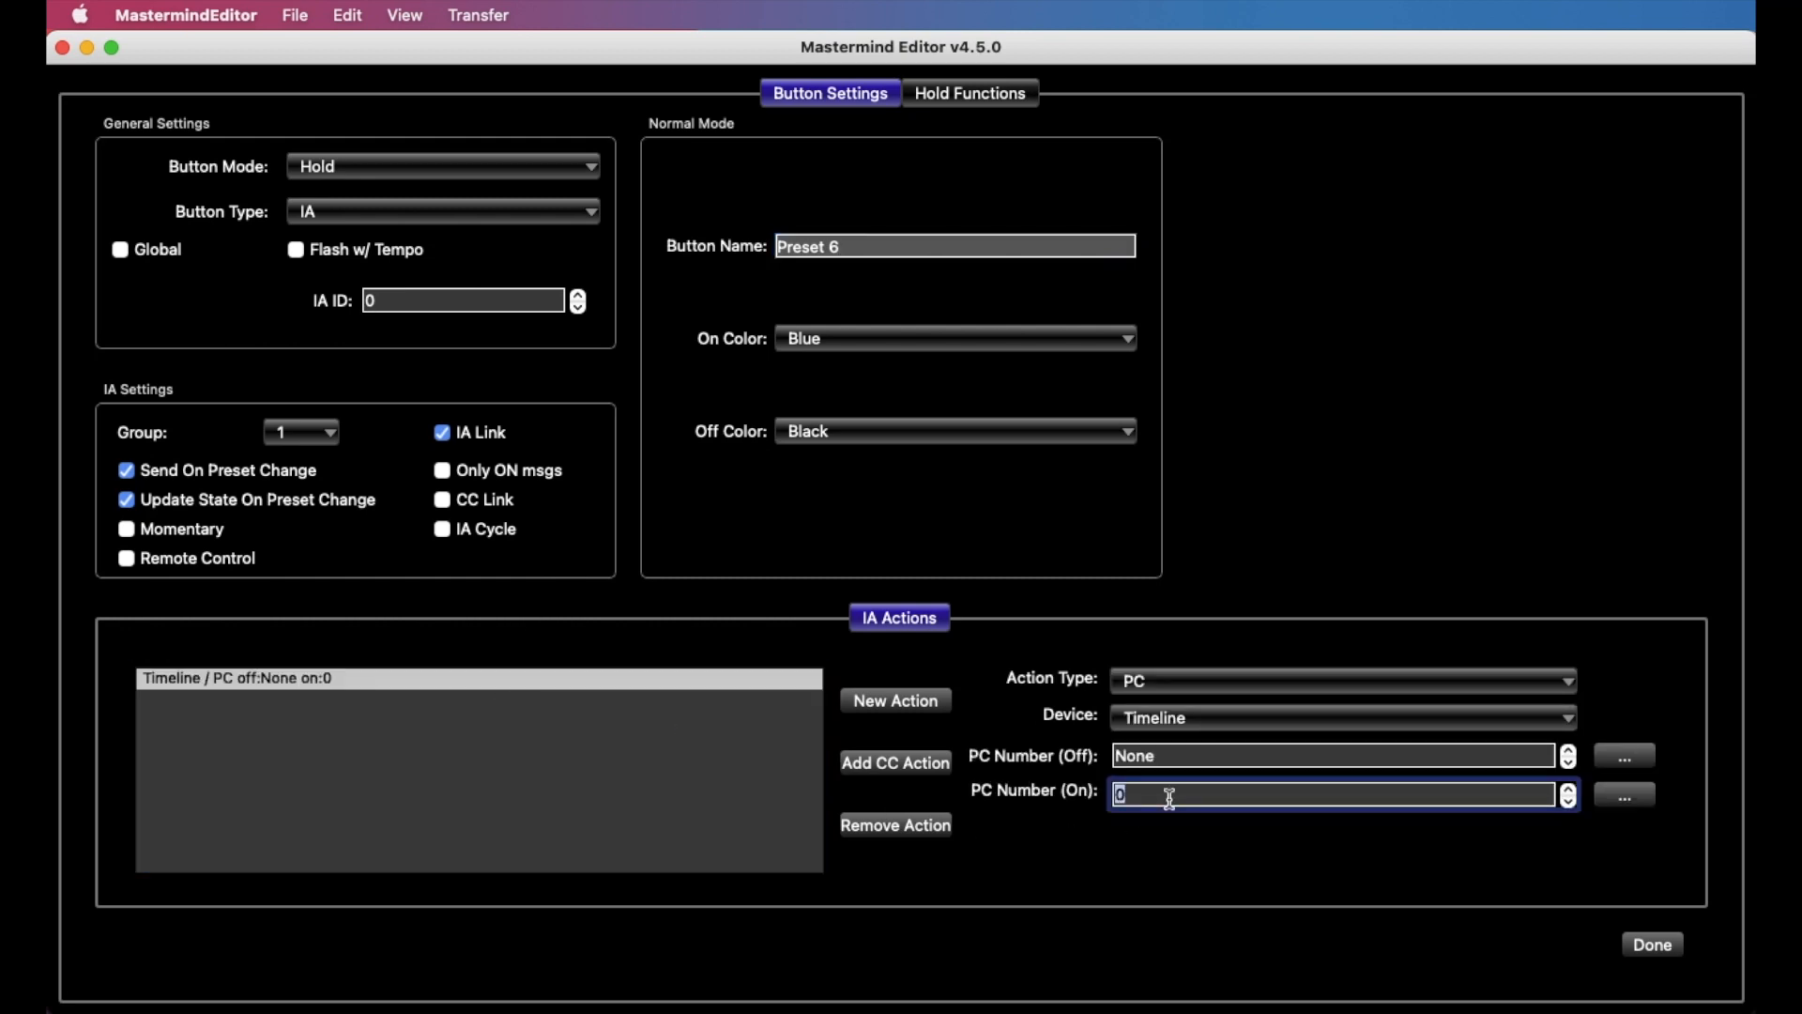
pyautogui.write('5')
pyautogui.click(1662, 950)
# Step: On the Presets page for Preset 2, try each Page 4 preset switch in turn, ending with Preset 3 engaged
pyautogui.click(804, 93)
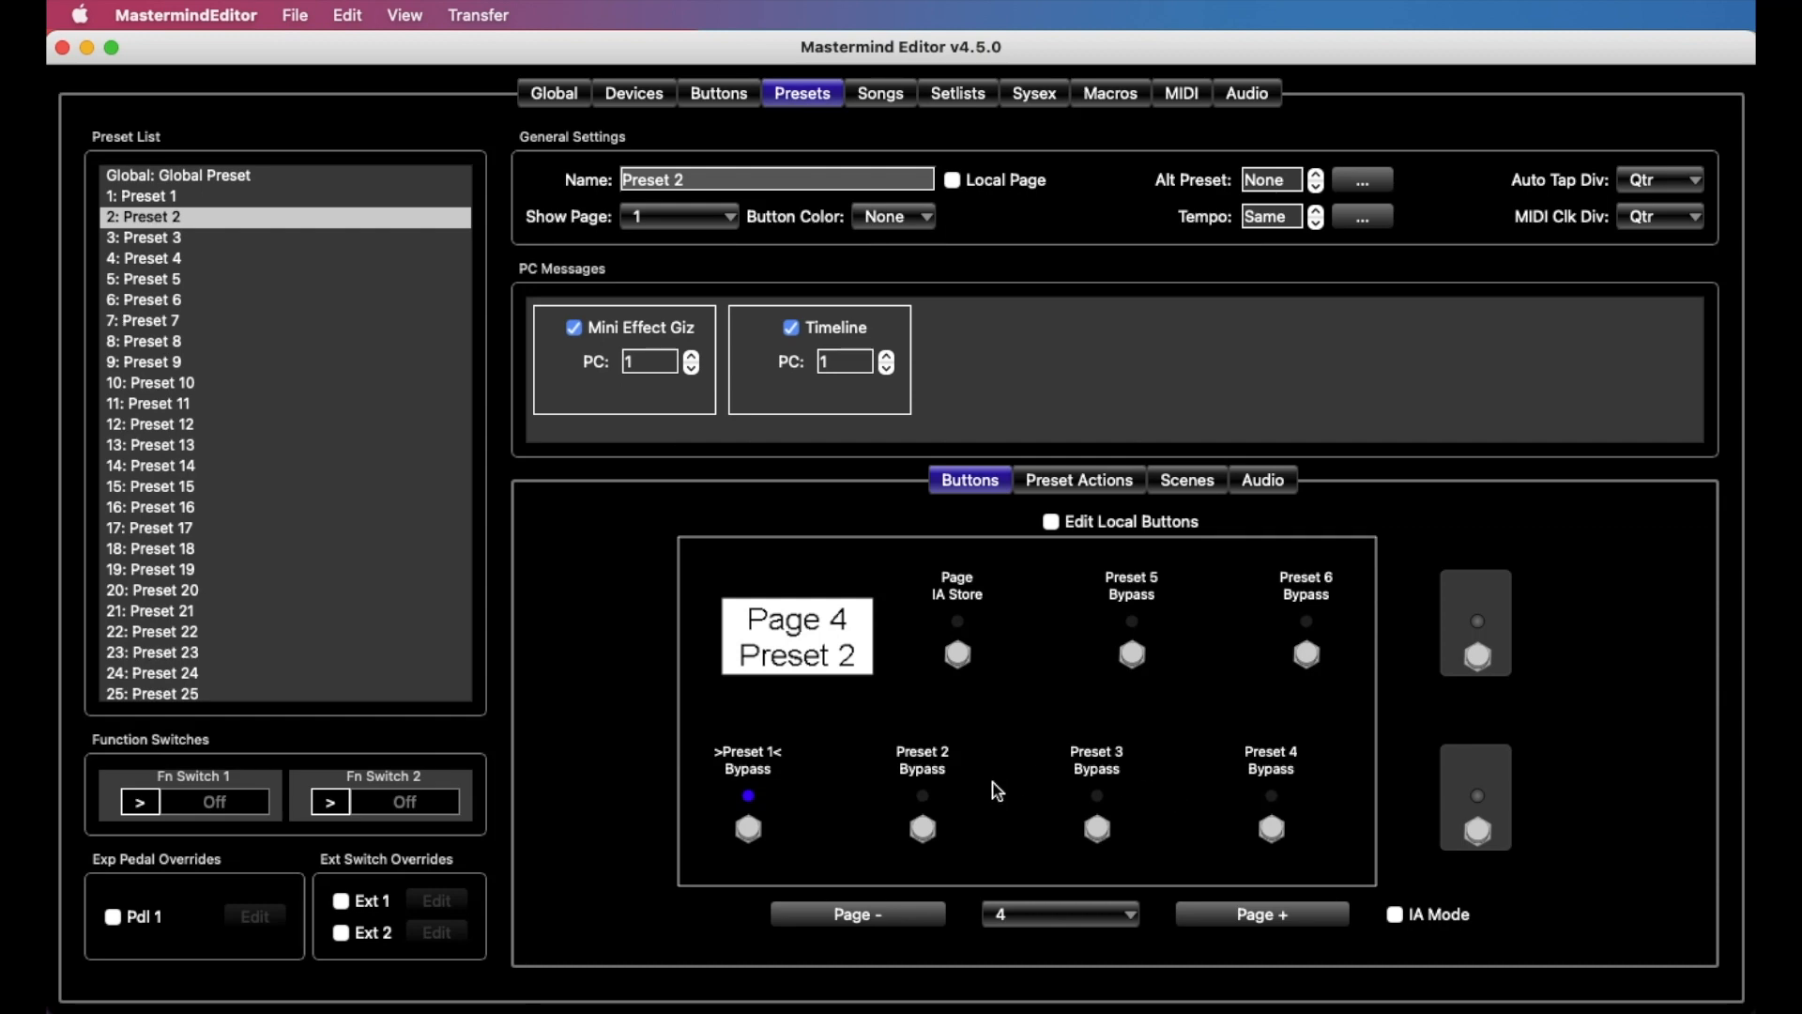
pyautogui.click(930, 834)
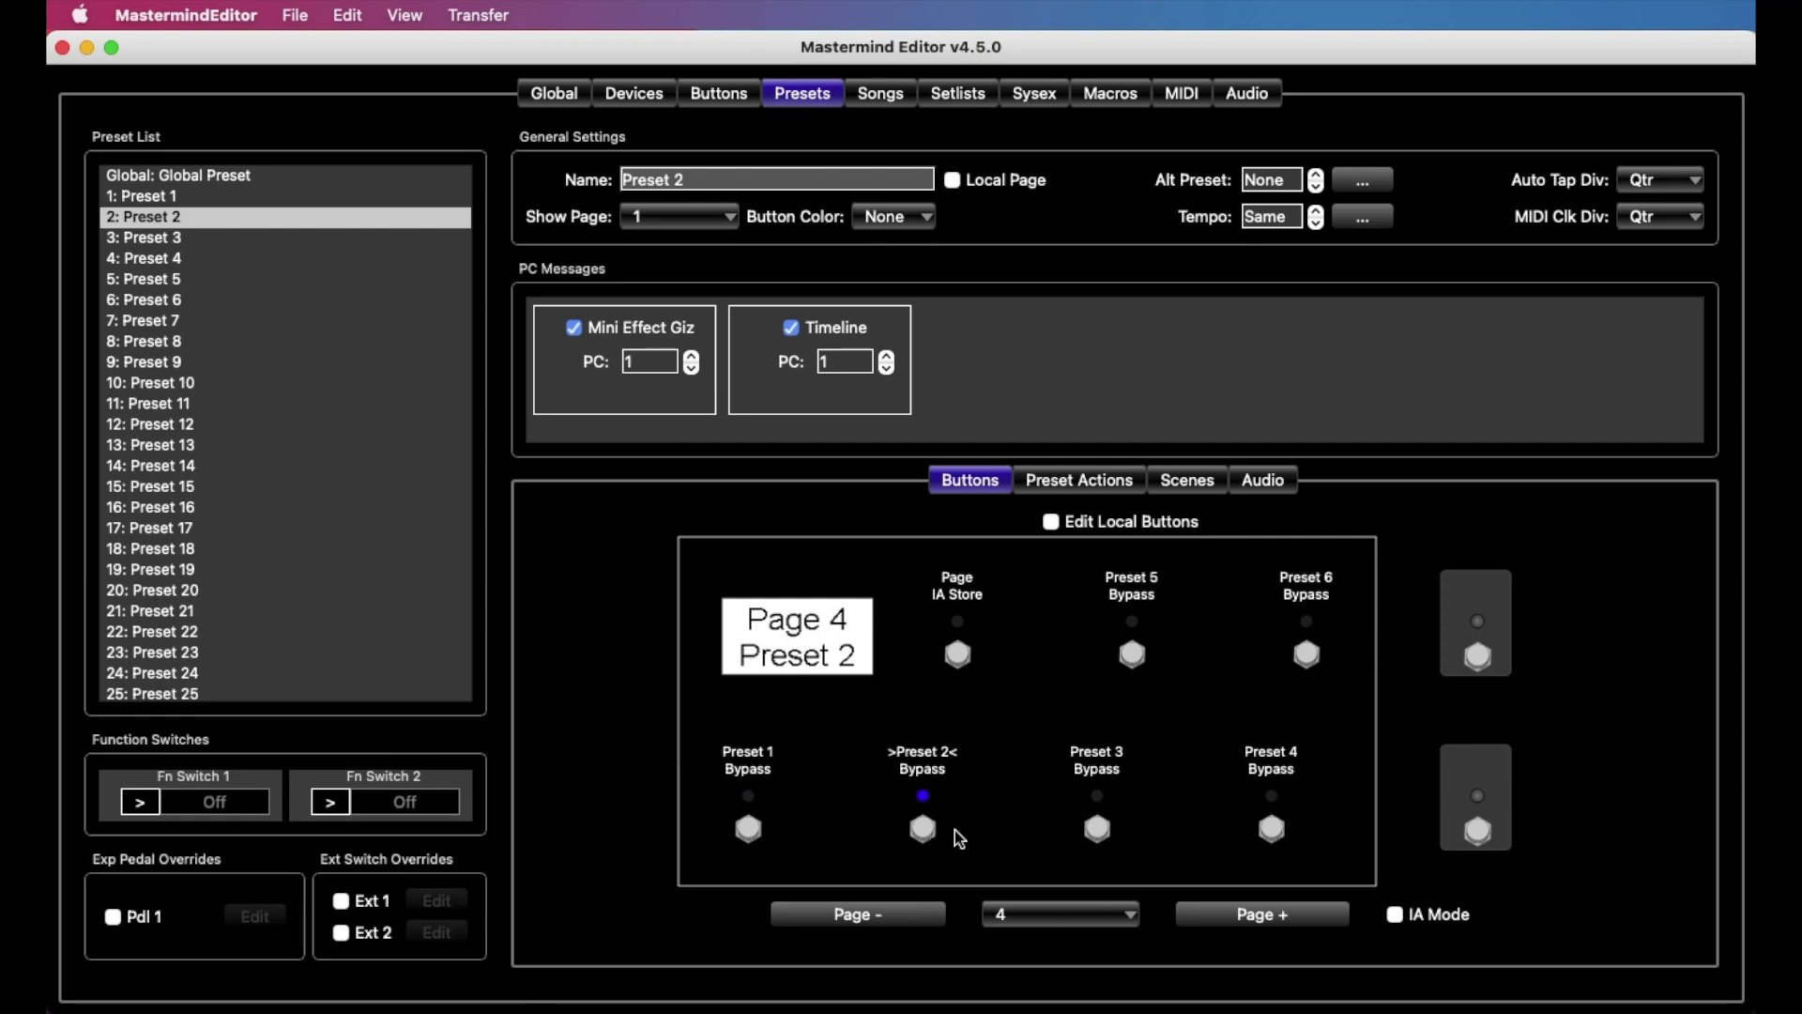
pyautogui.click(1100, 837)
pyautogui.click(1306, 652)
pyautogui.click(1132, 655)
pyautogui.click(1099, 830)
pyautogui.click(748, 832)
pyautogui.click(922, 831)
pyautogui.click(1097, 830)
pyautogui.click(1272, 829)
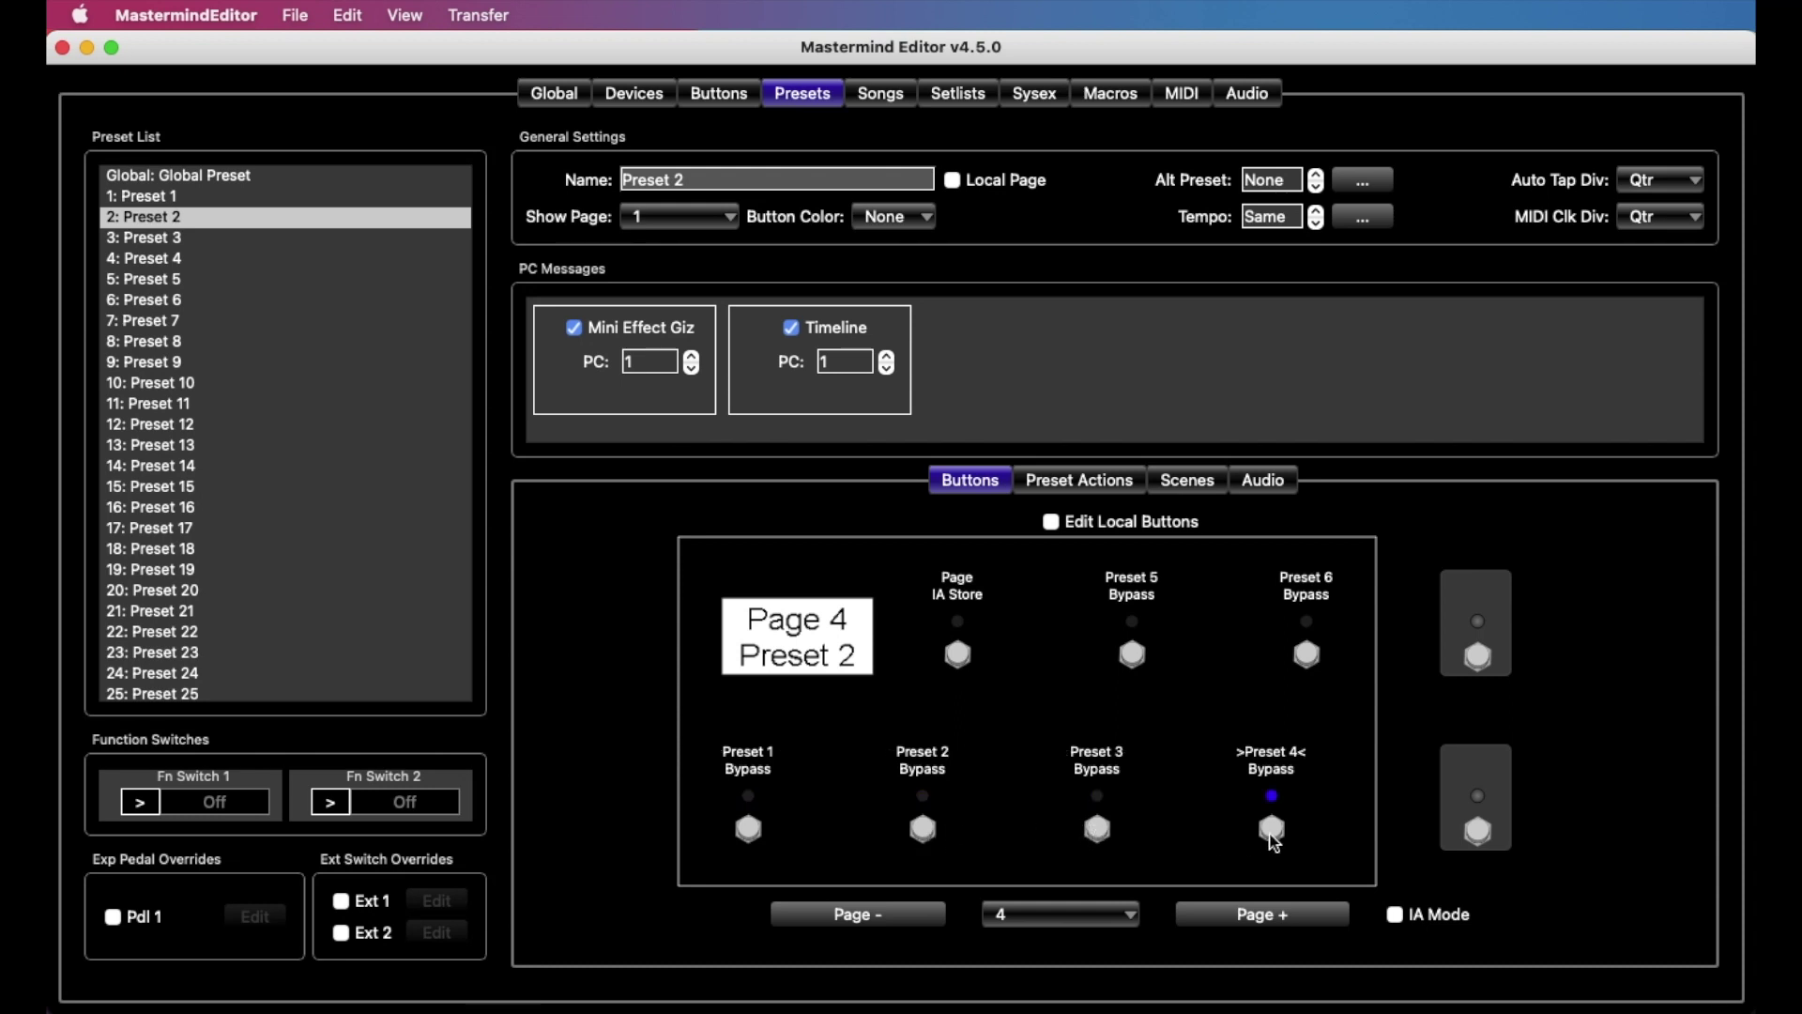
pyautogui.click(1133, 655)
pyautogui.click(1308, 654)
pyautogui.click(748, 829)
pyautogui.click(922, 830)
pyautogui.click(1096, 829)
# Step: Hold the Preset 3 switch to trigger the Bypass hold, then switch to editing Preset 1
pyautogui.click(1098, 829)
pyautogui.click(192, 198)
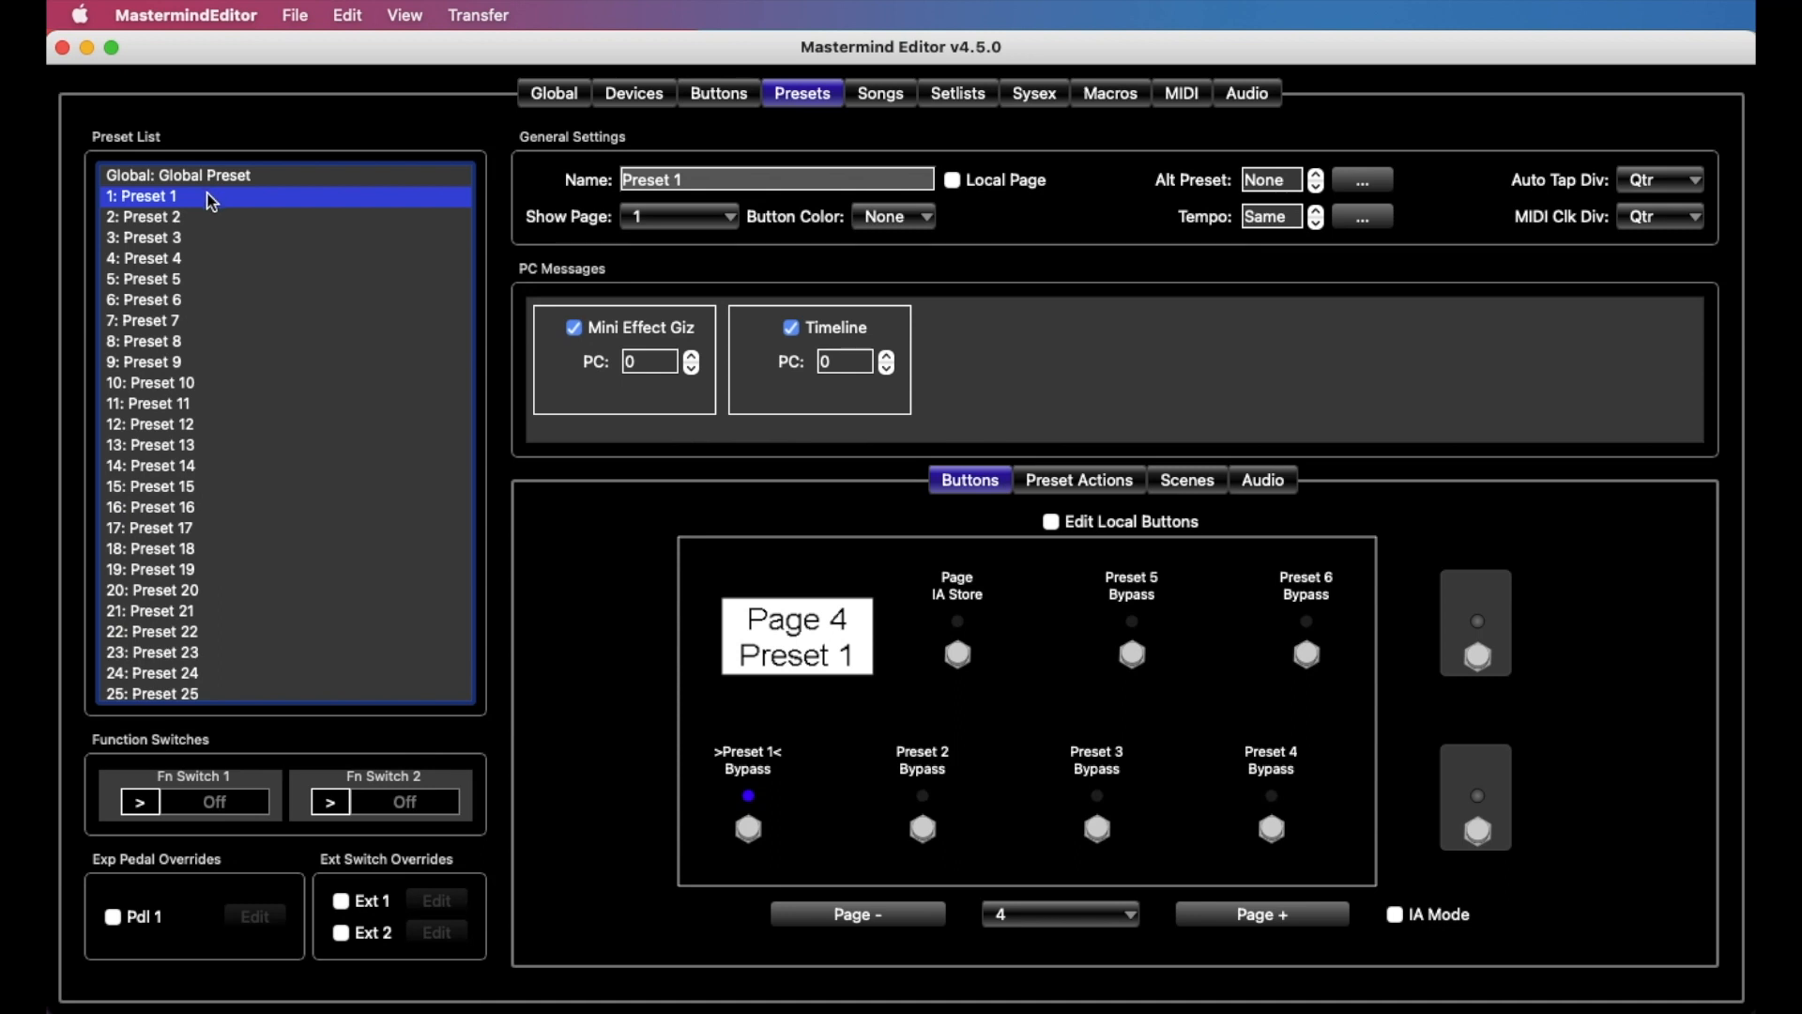
# Step: Store the Preset 4 button in Preset 1, Preset 5 in Preset 3, and Timeline bypass in Preset 4
pyautogui.click(1271, 829)
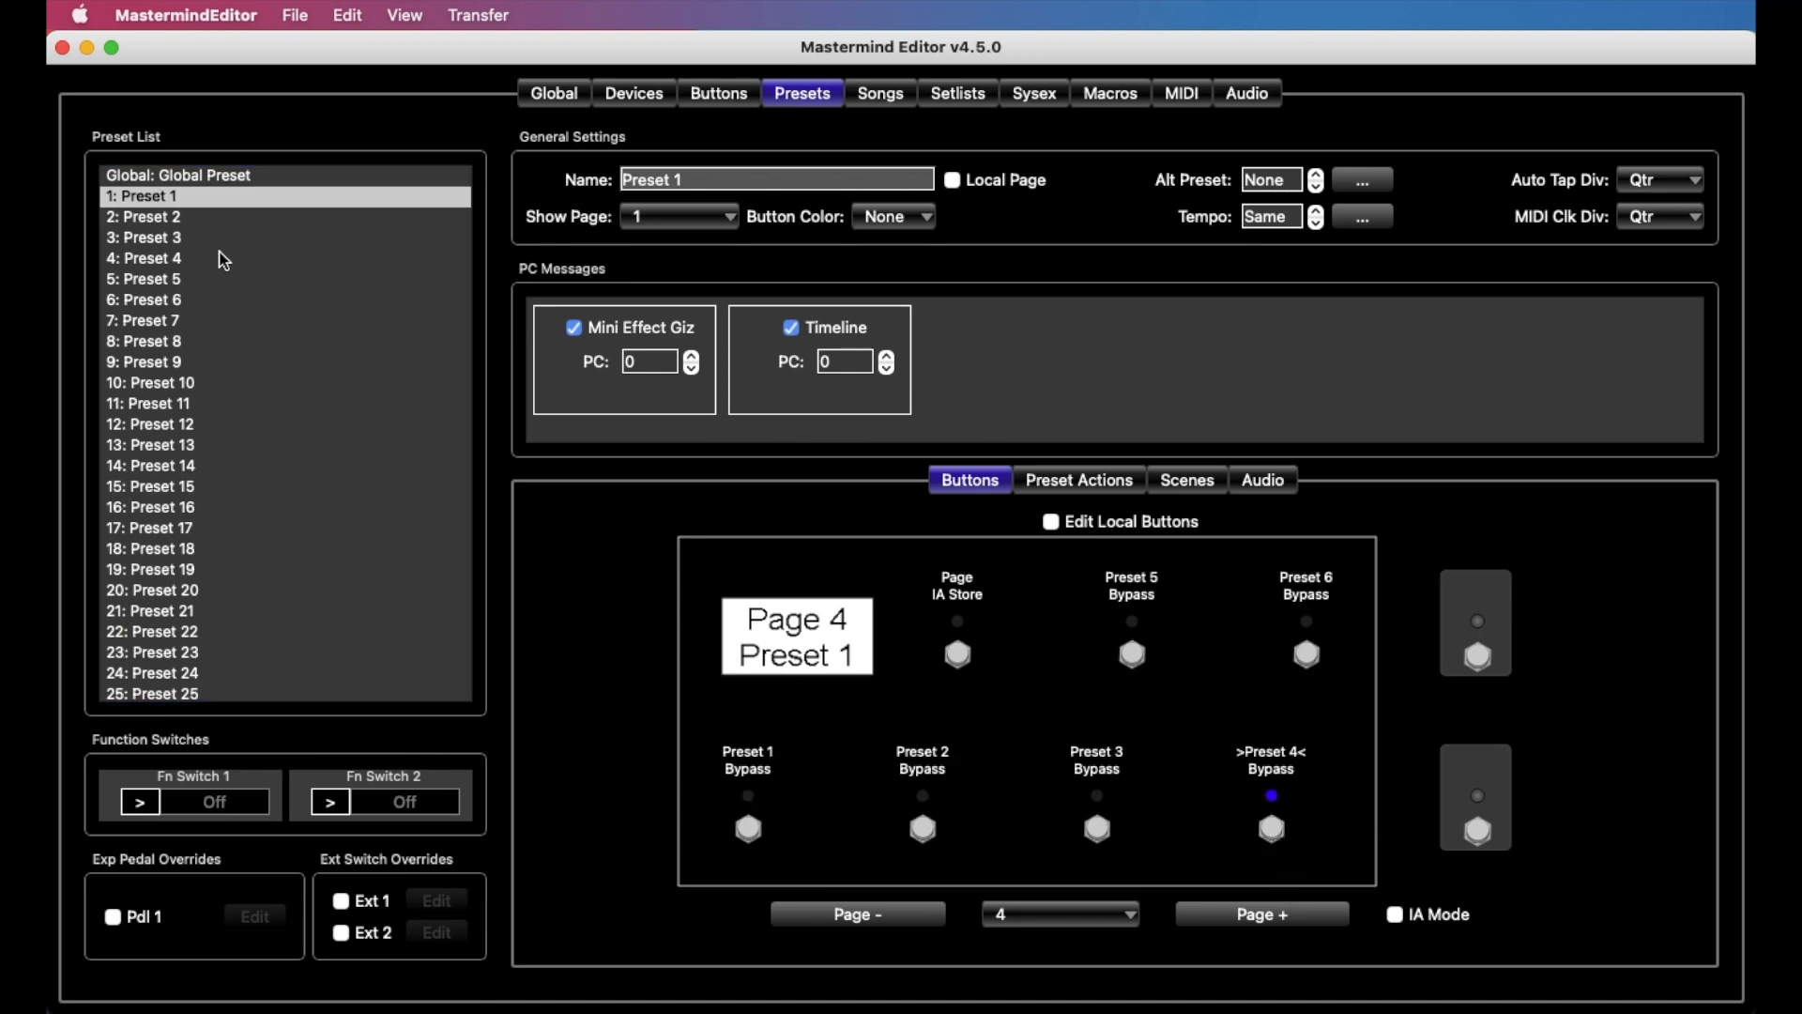
pyautogui.click(231, 218)
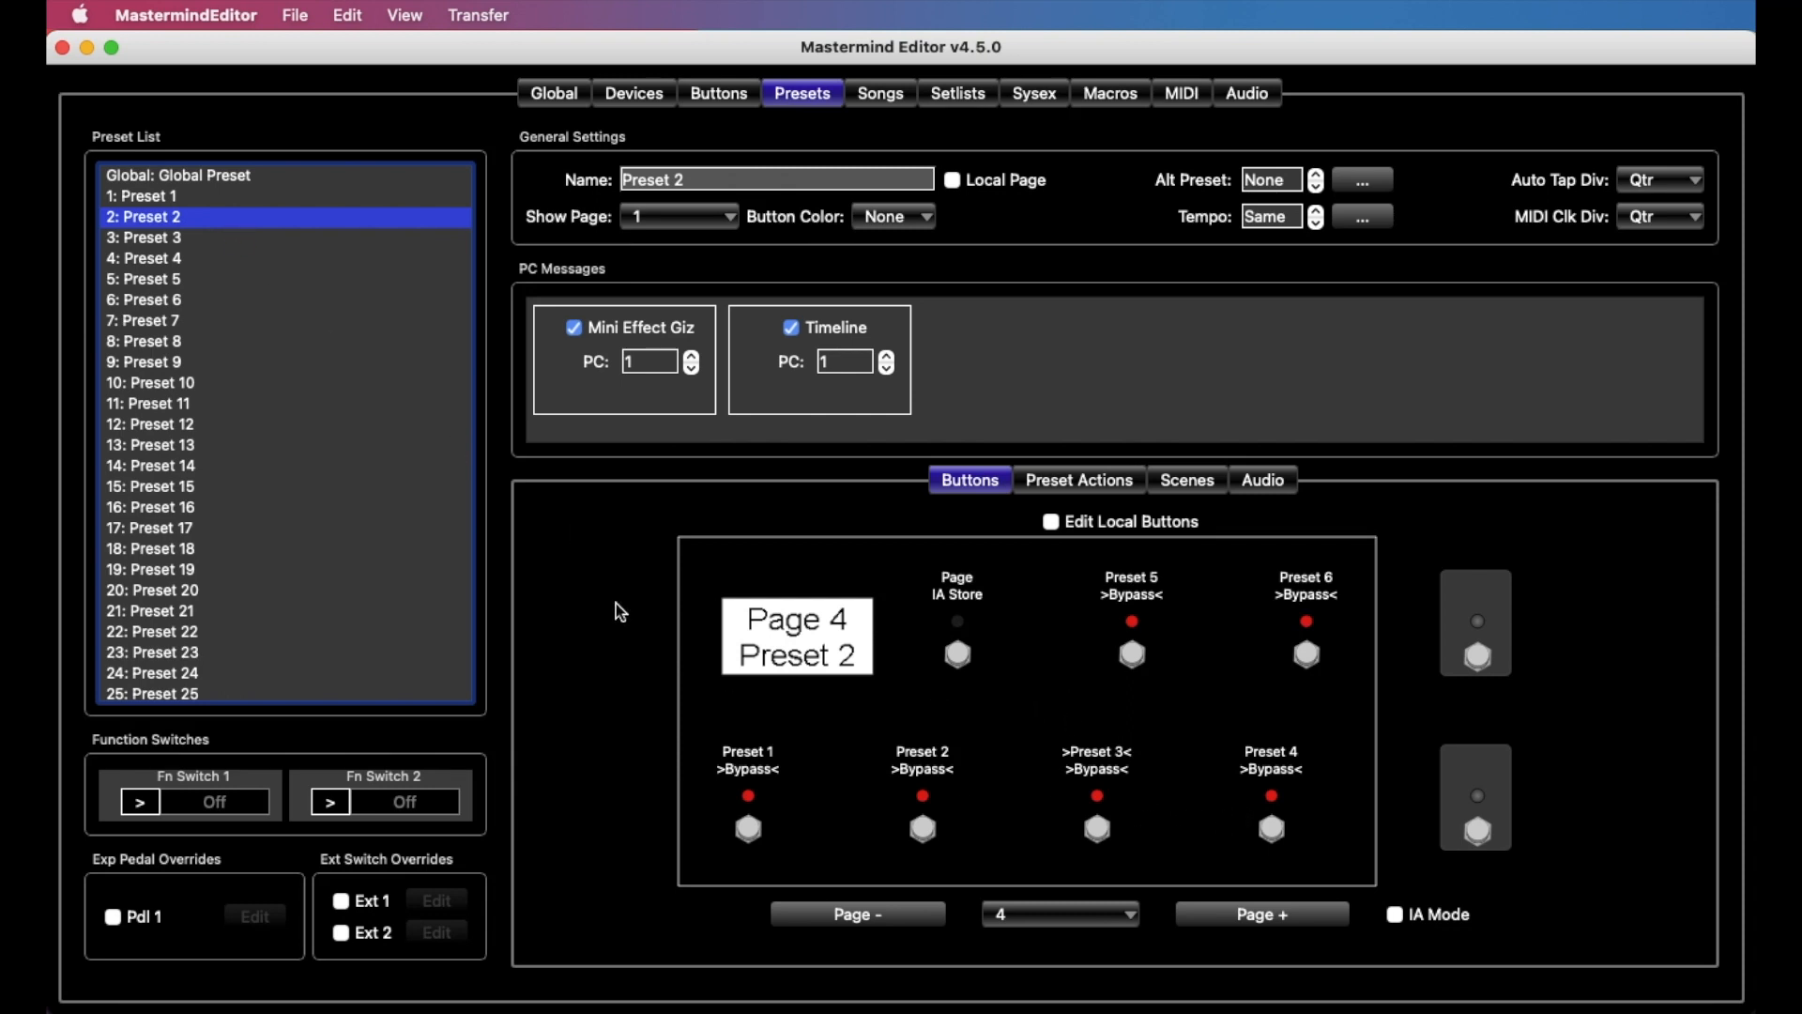
pyautogui.click(192, 238)
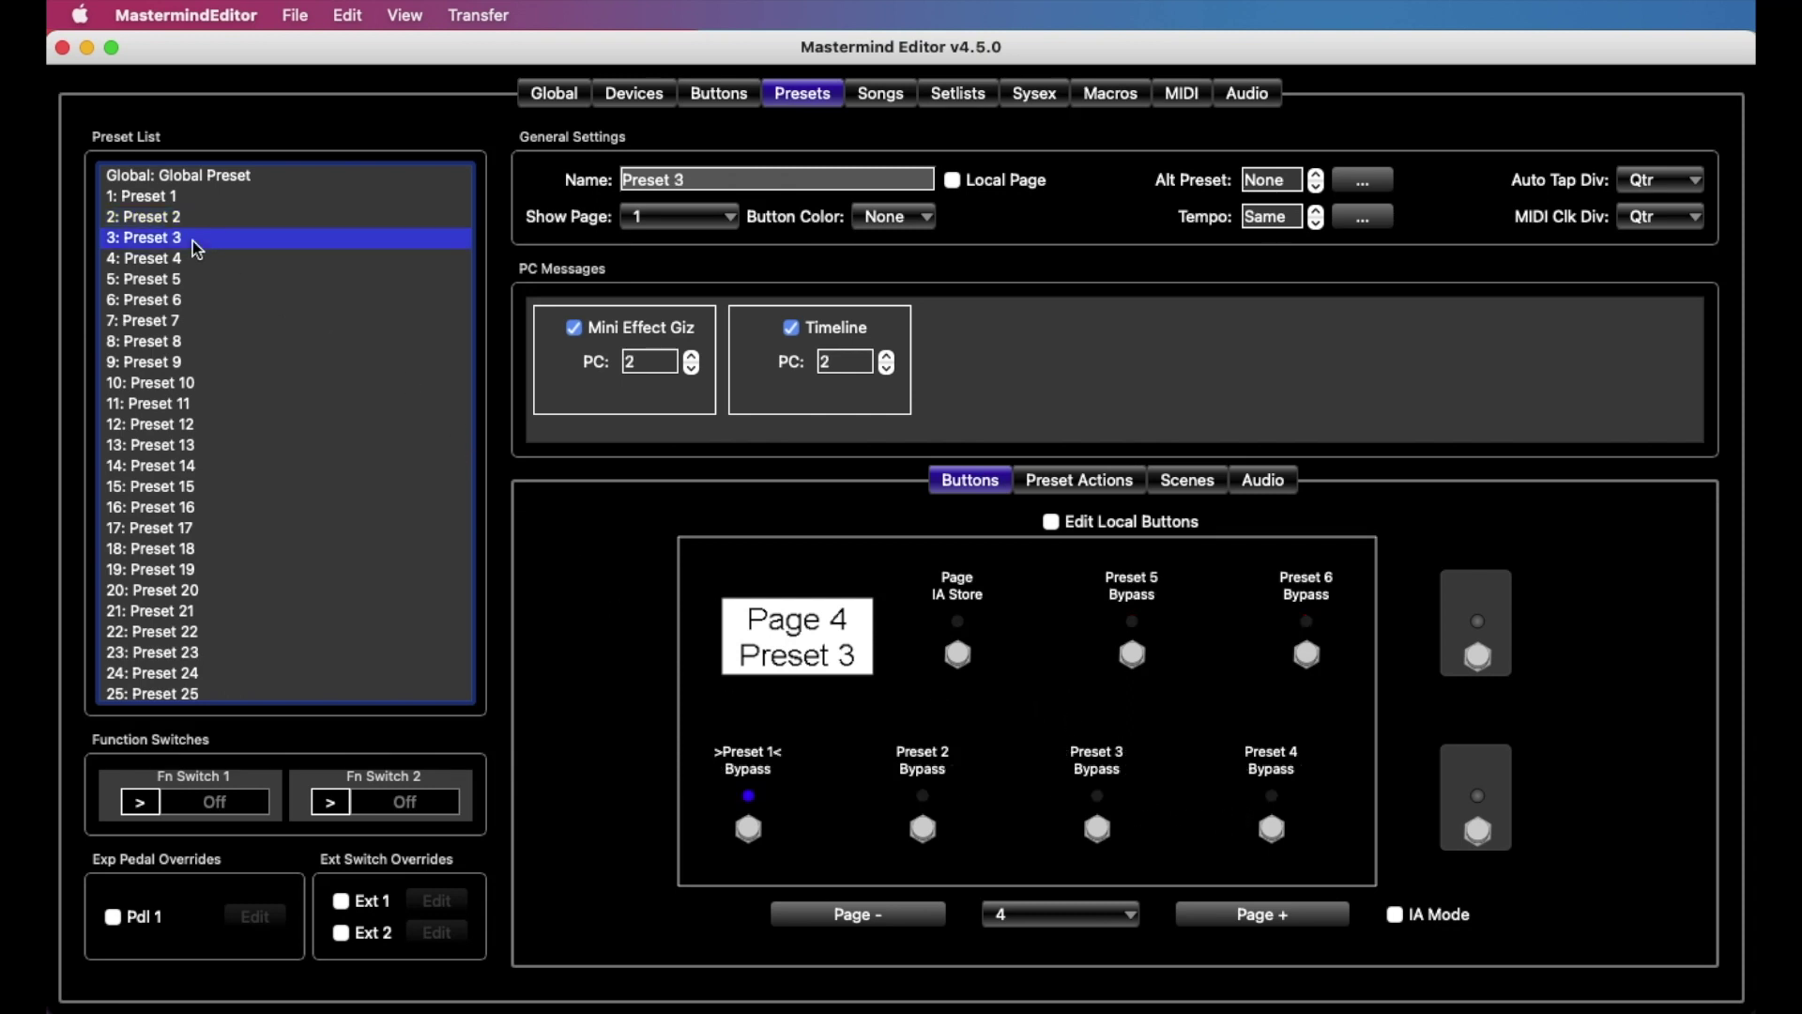
pyautogui.click(1132, 654)
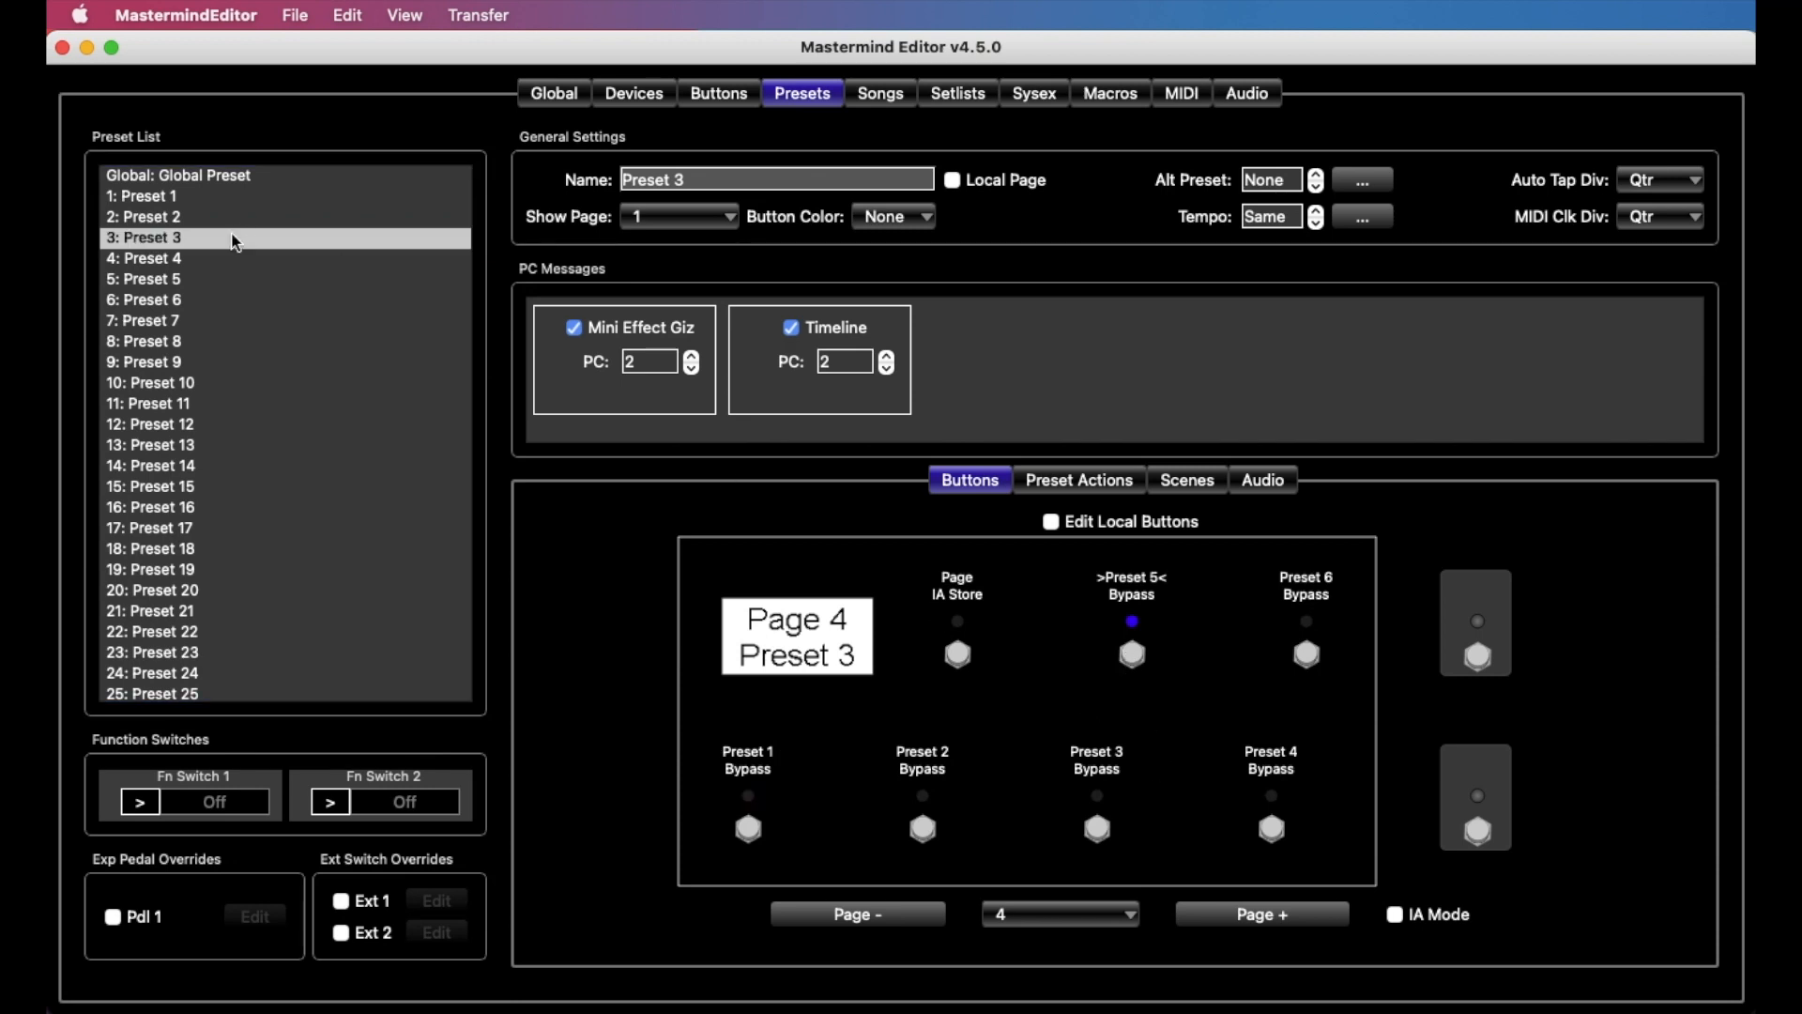
pyautogui.click(203, 260)
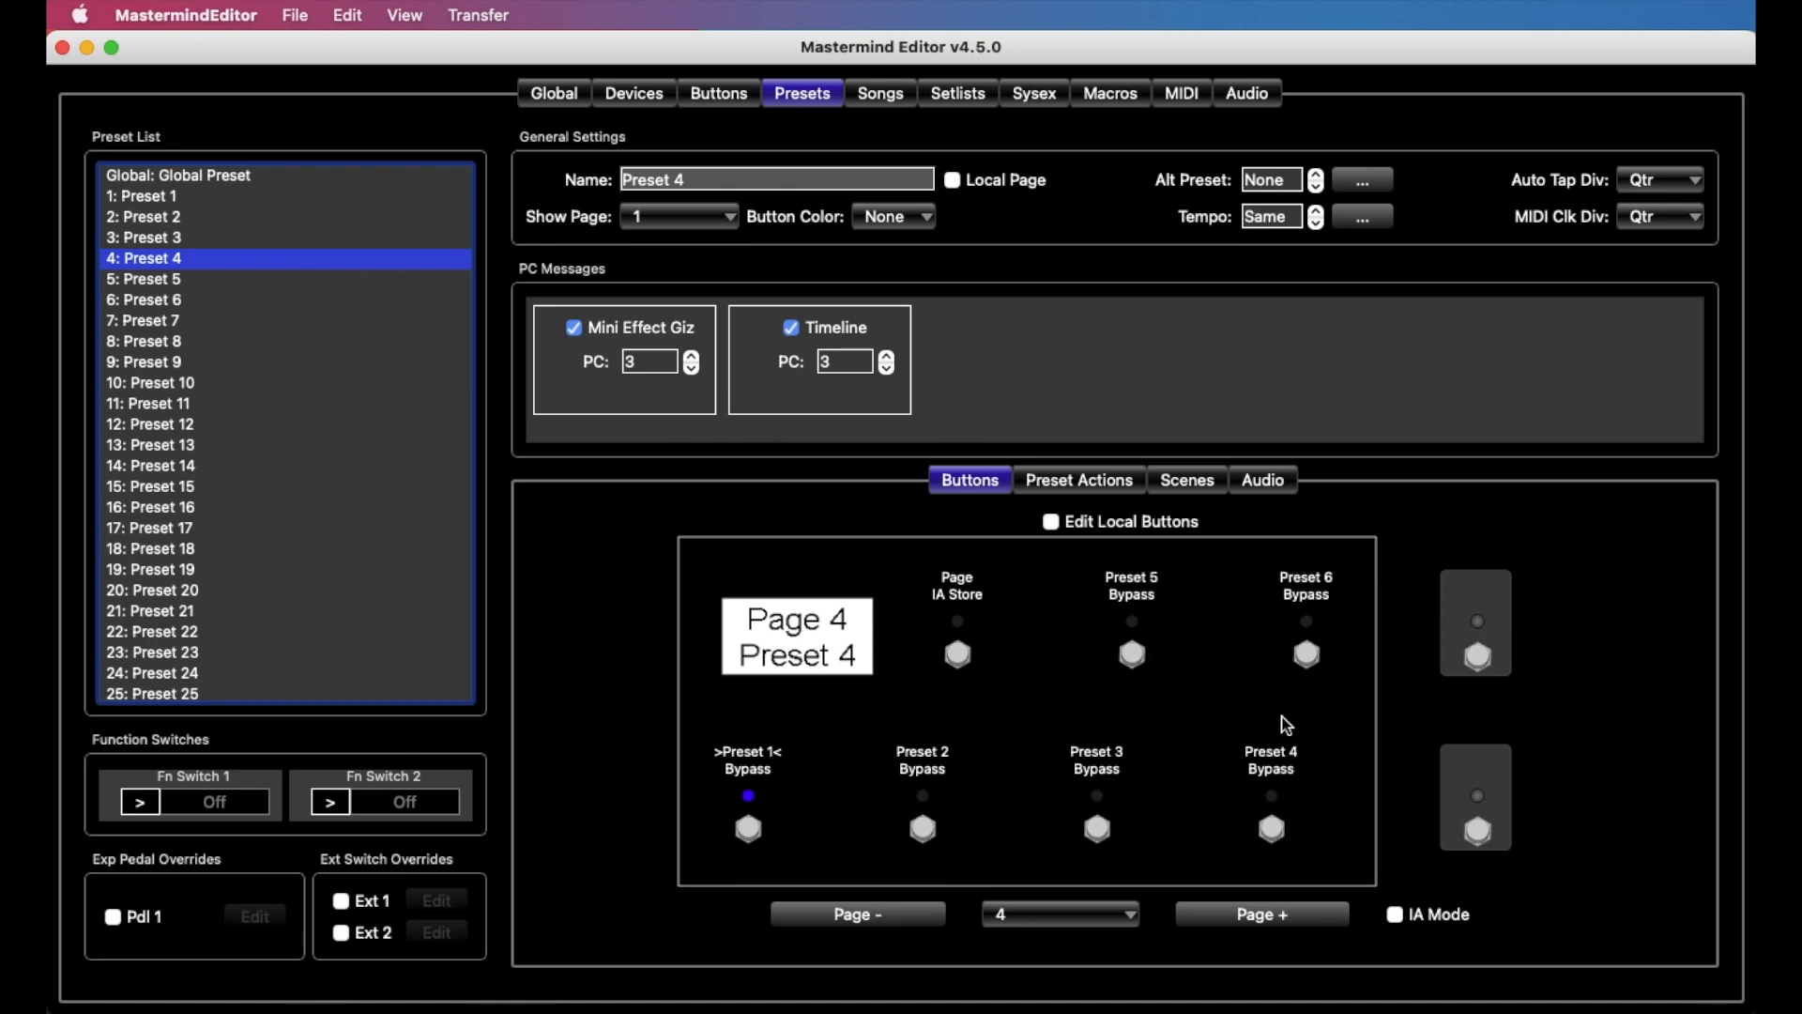
pyautogui.click(1310, 656)
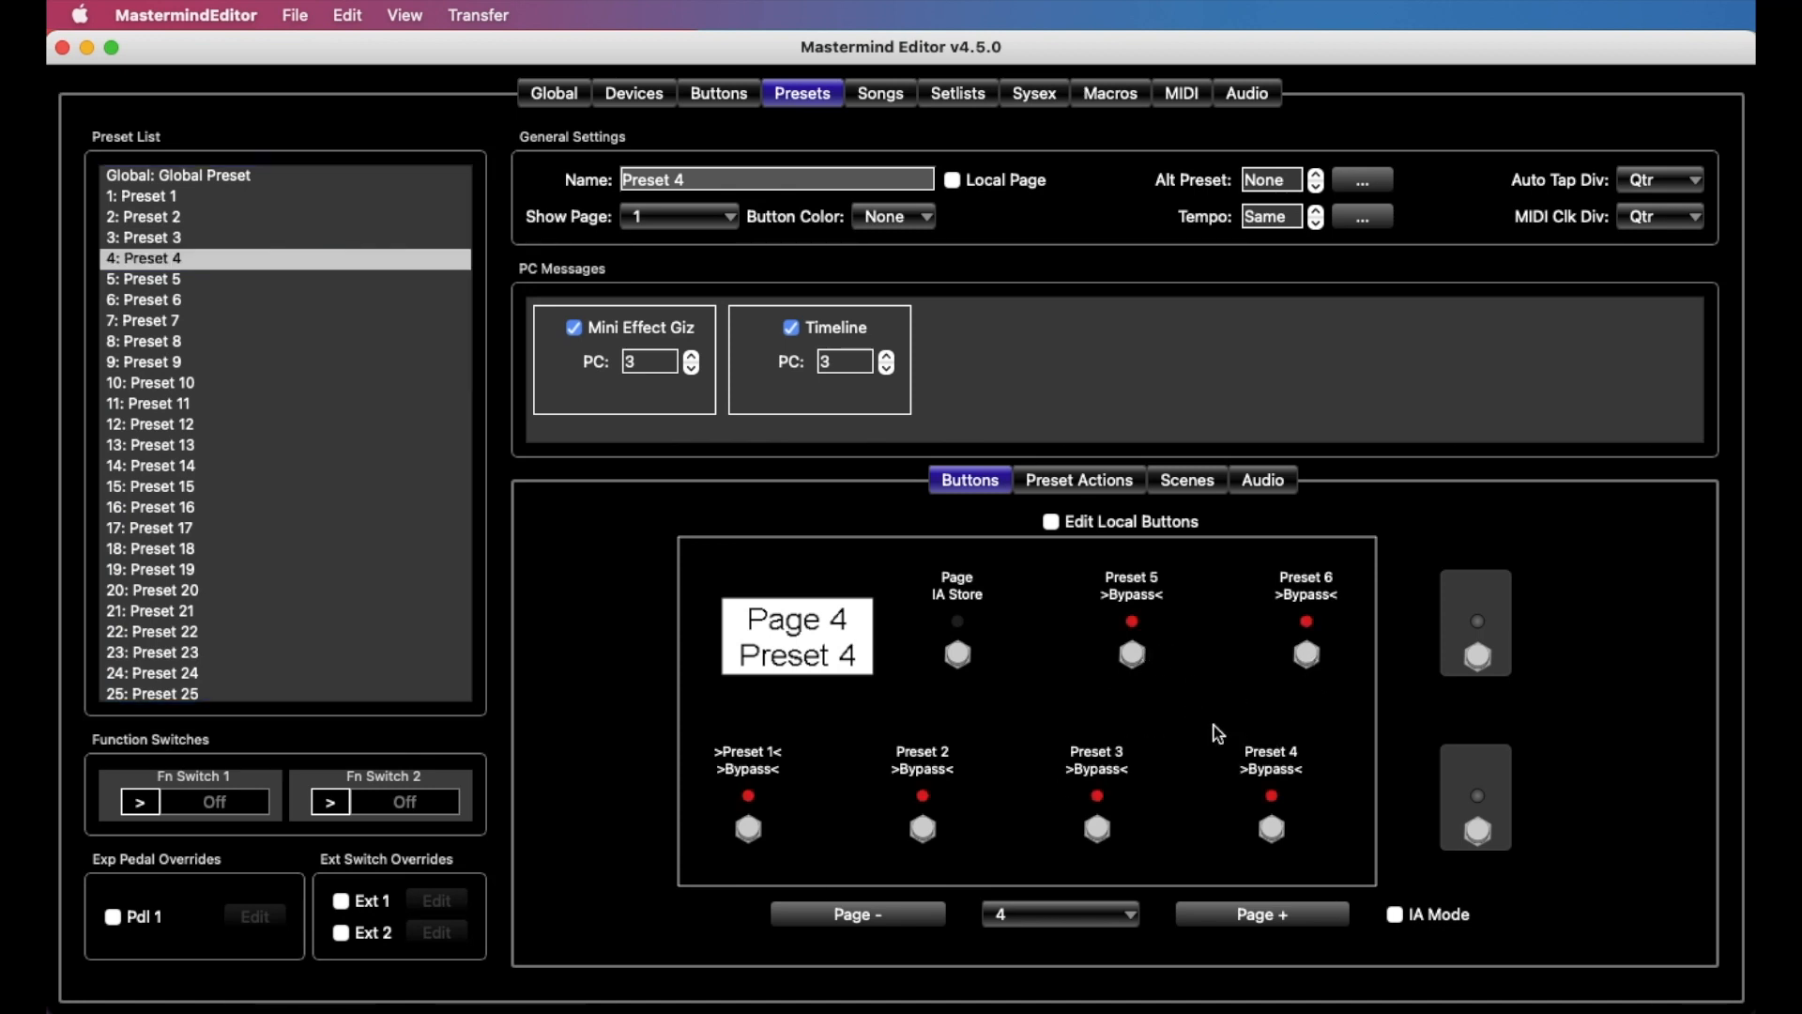
# Step: Step through Presets 1, 3 and 4 to verify their stored Timeline states
pyautogui.click(216, 199)
pyautogui.click(215, 235)
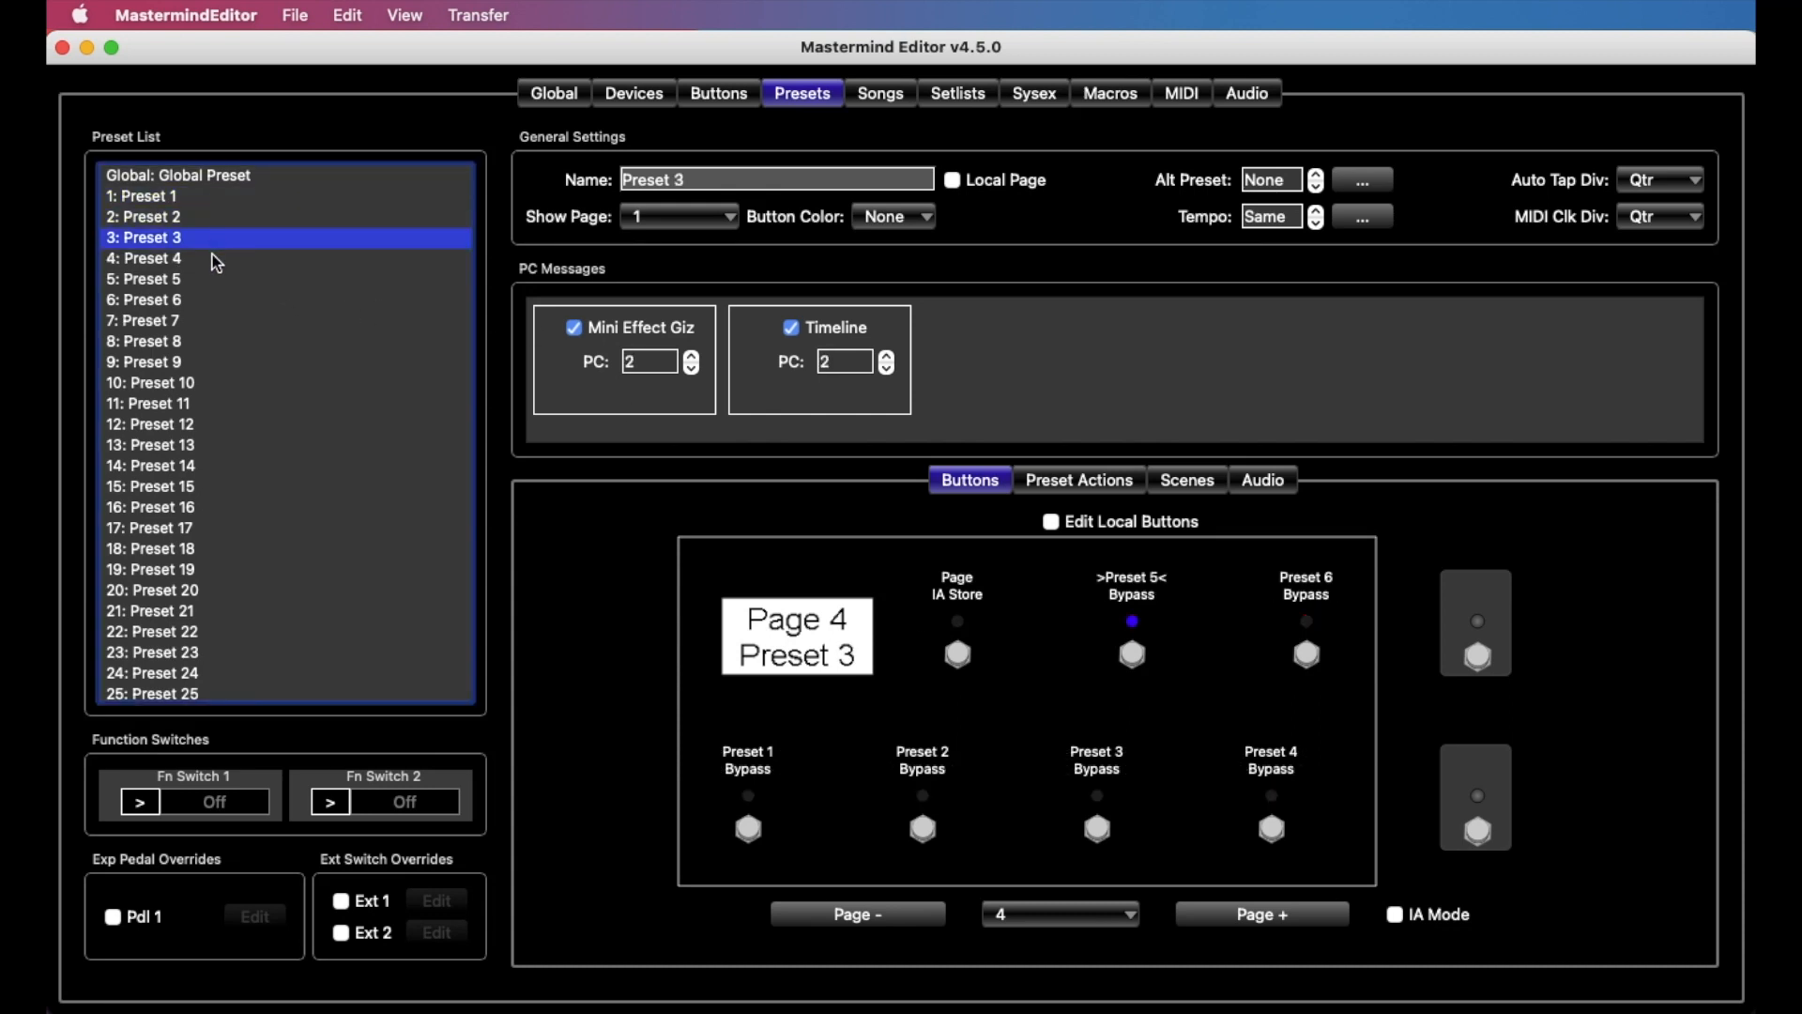
pyautogui.click(213, 276)
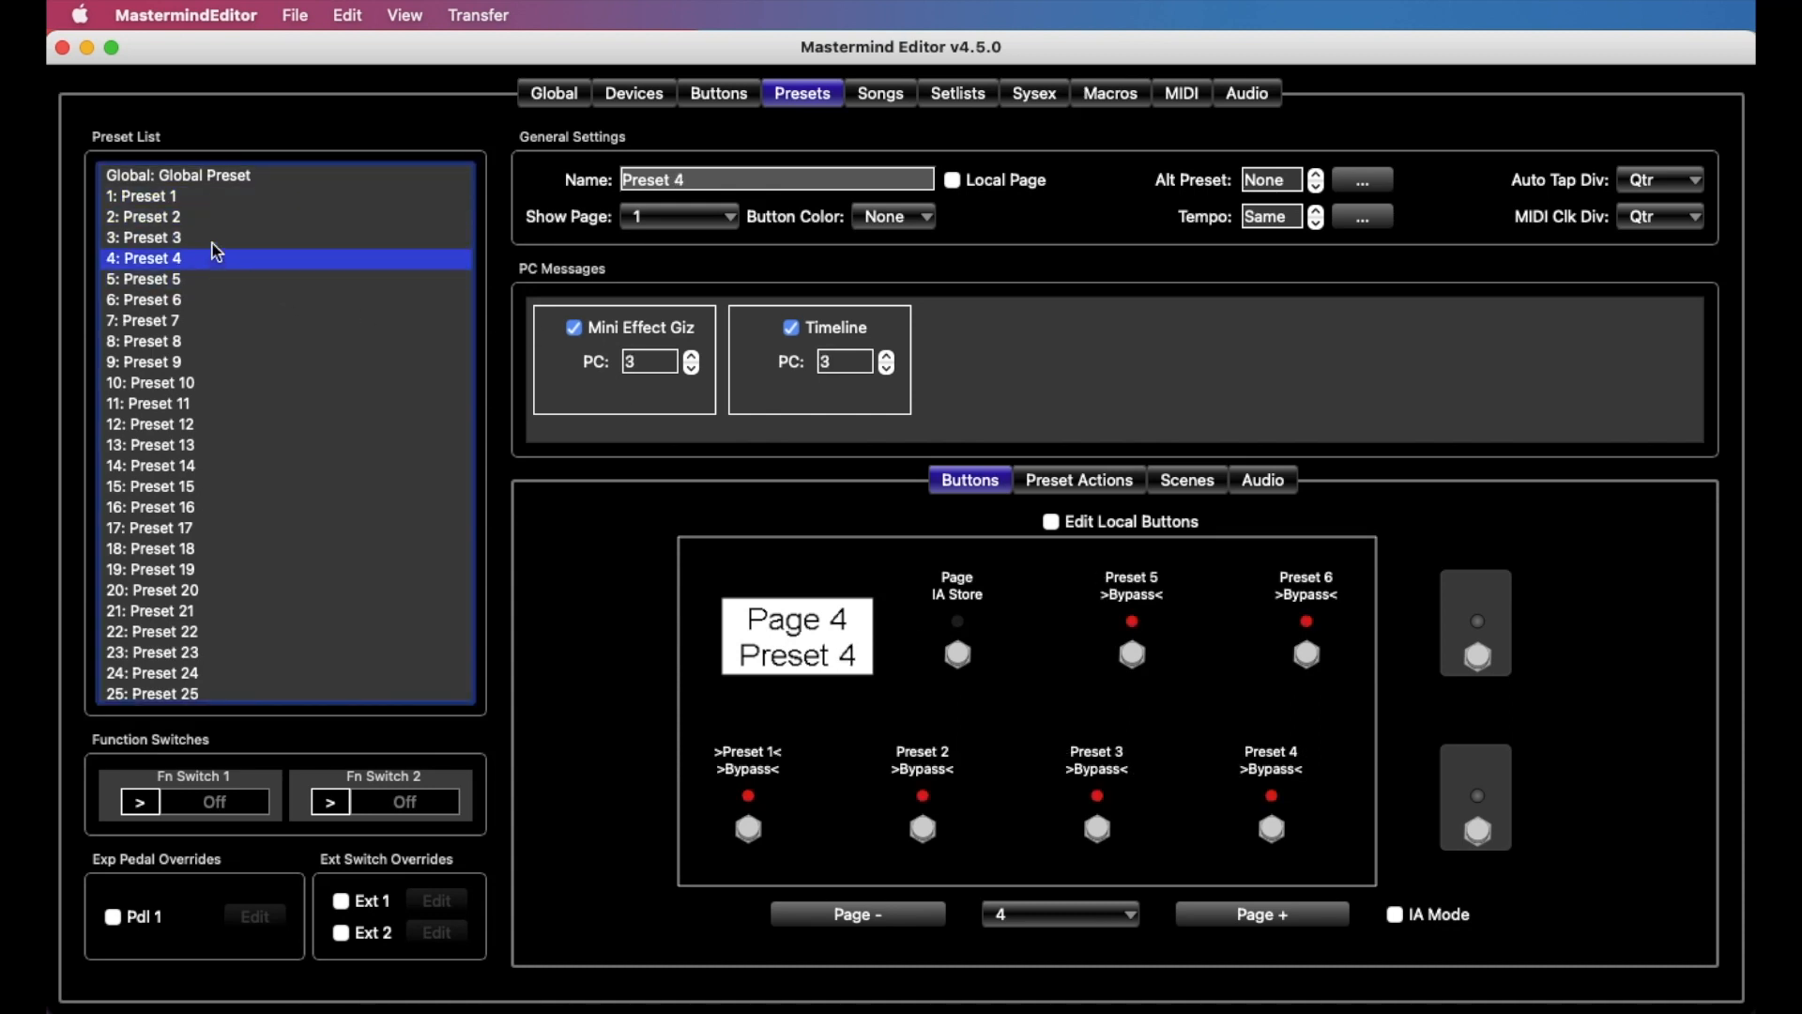
pyautogui.click(213, 237)
pyautogui.click(221, 200)
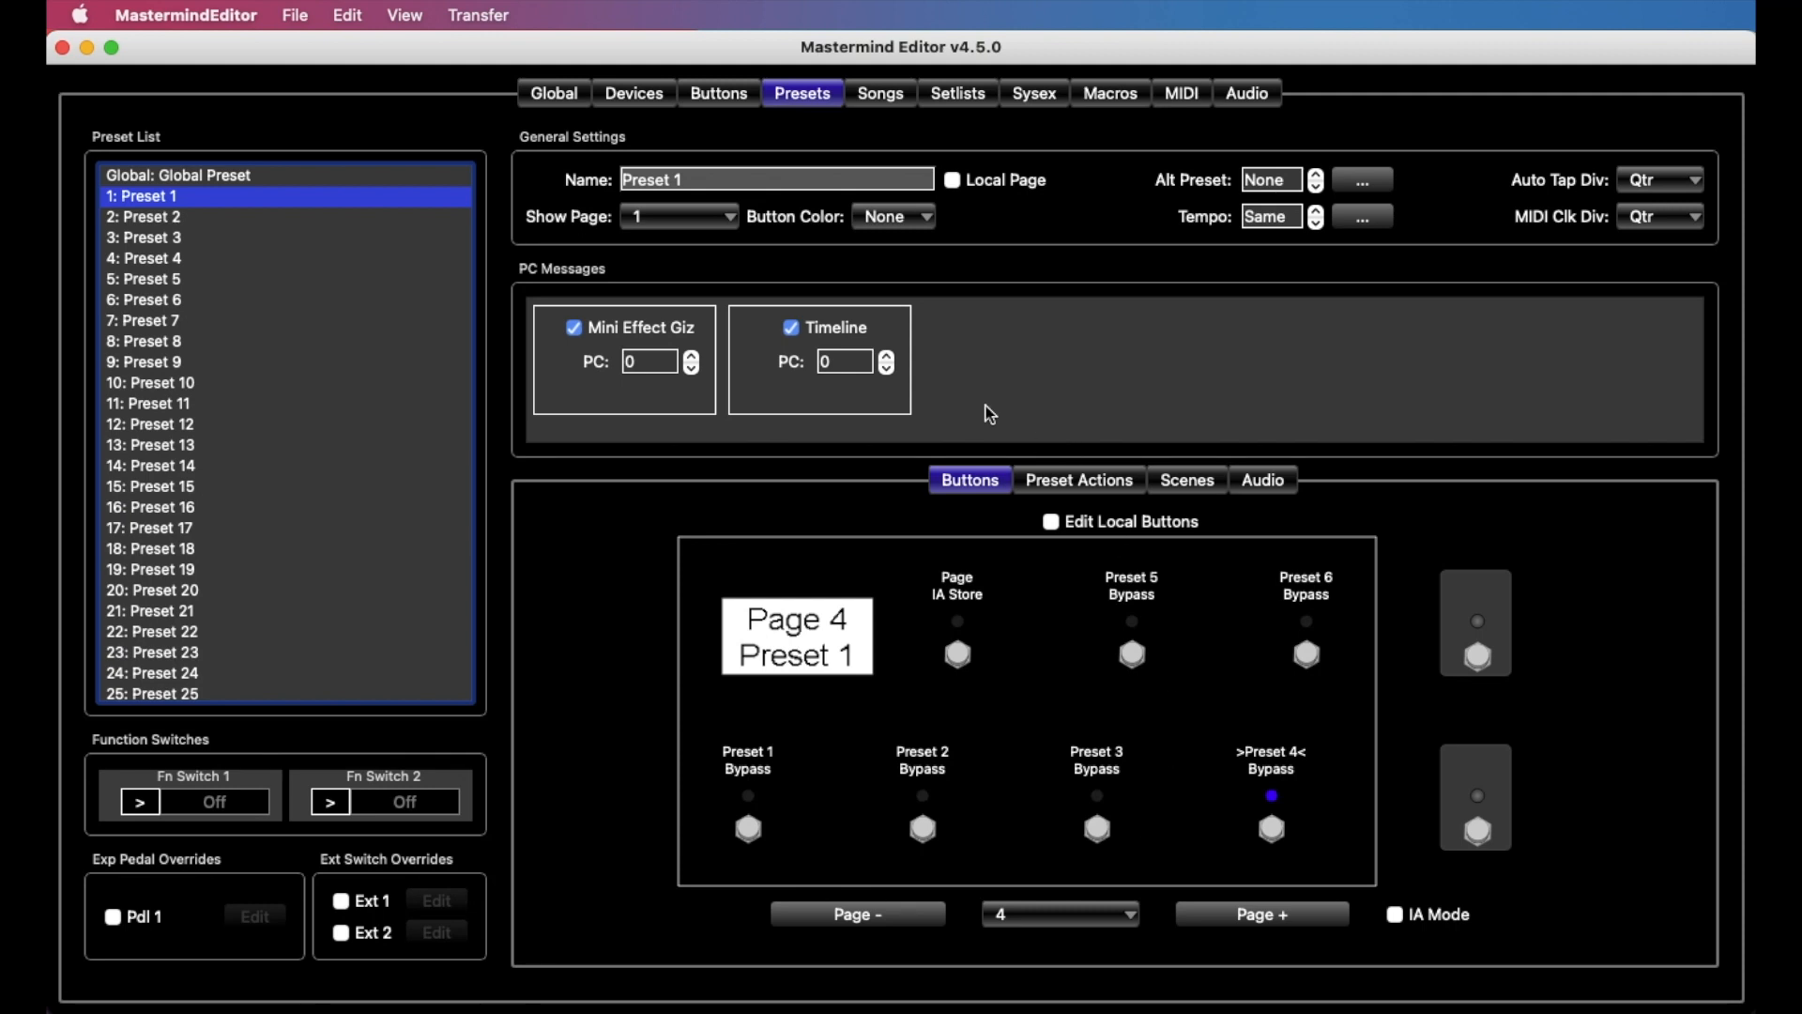
pyautogui.click(554, 94)
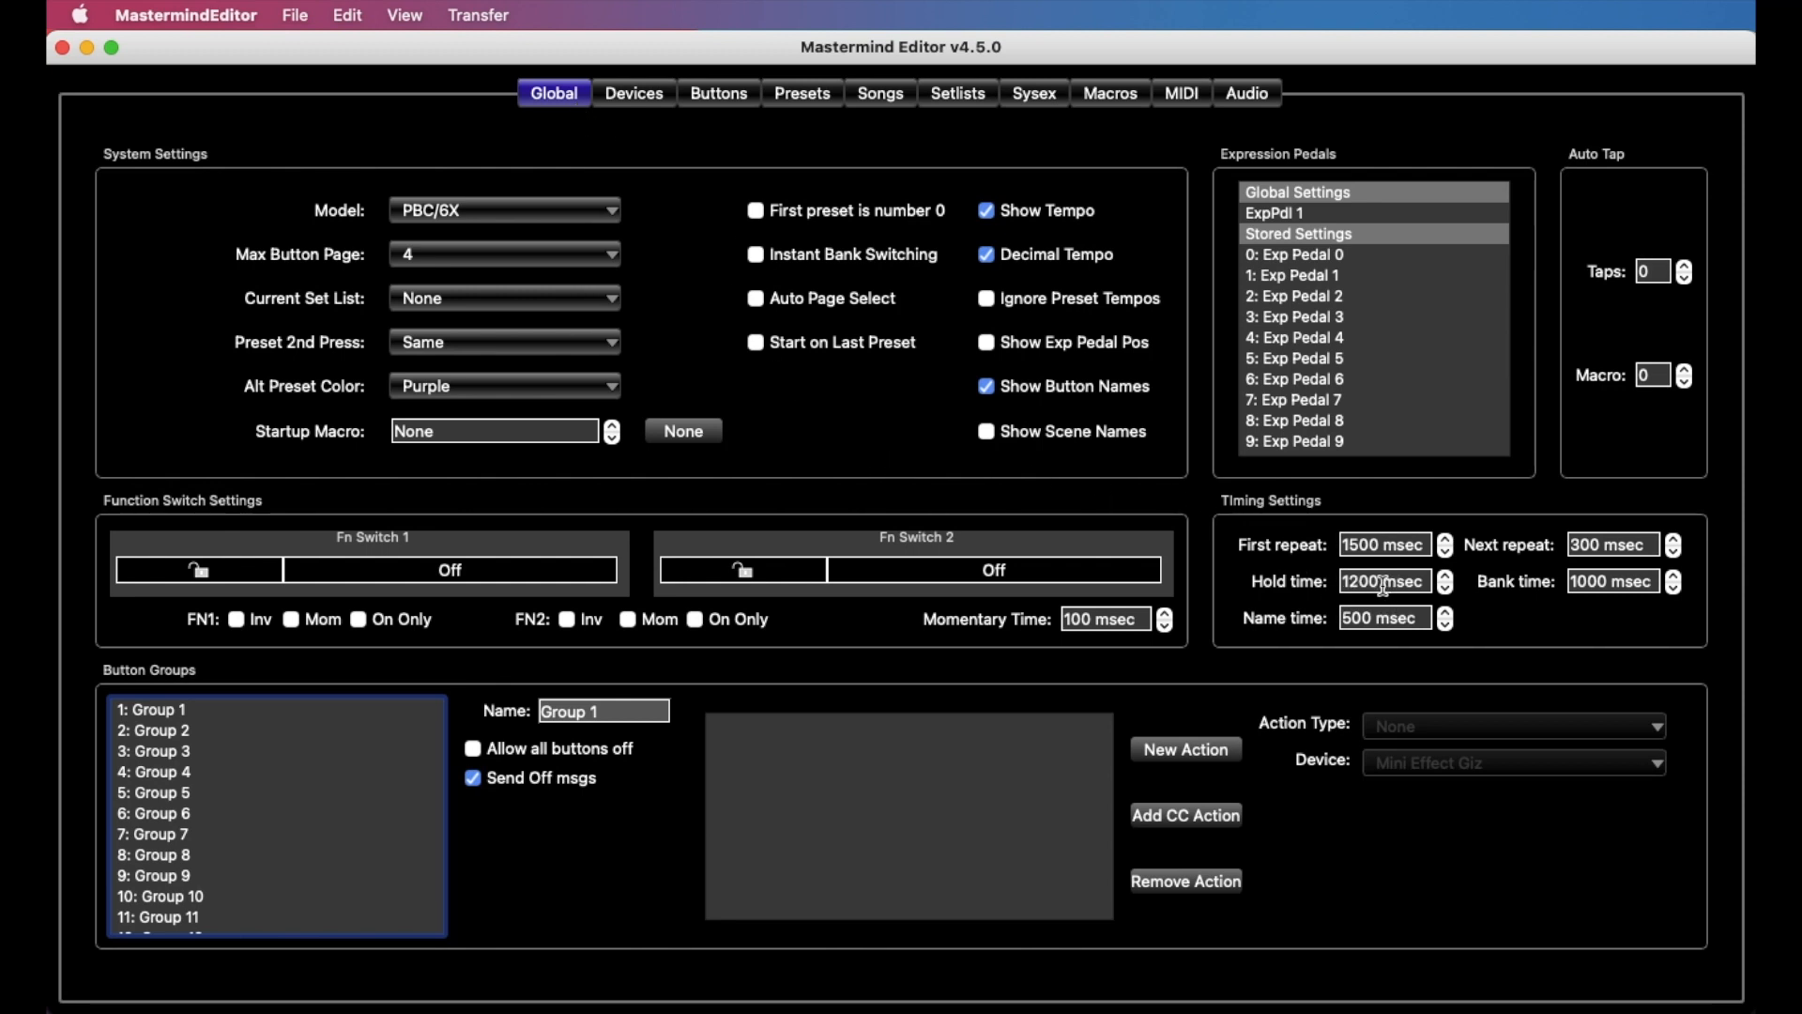
# Step: Select the 1200 msec Hold time value under Timing Settings for review
pyautogui.doubleClick(1372, 581)
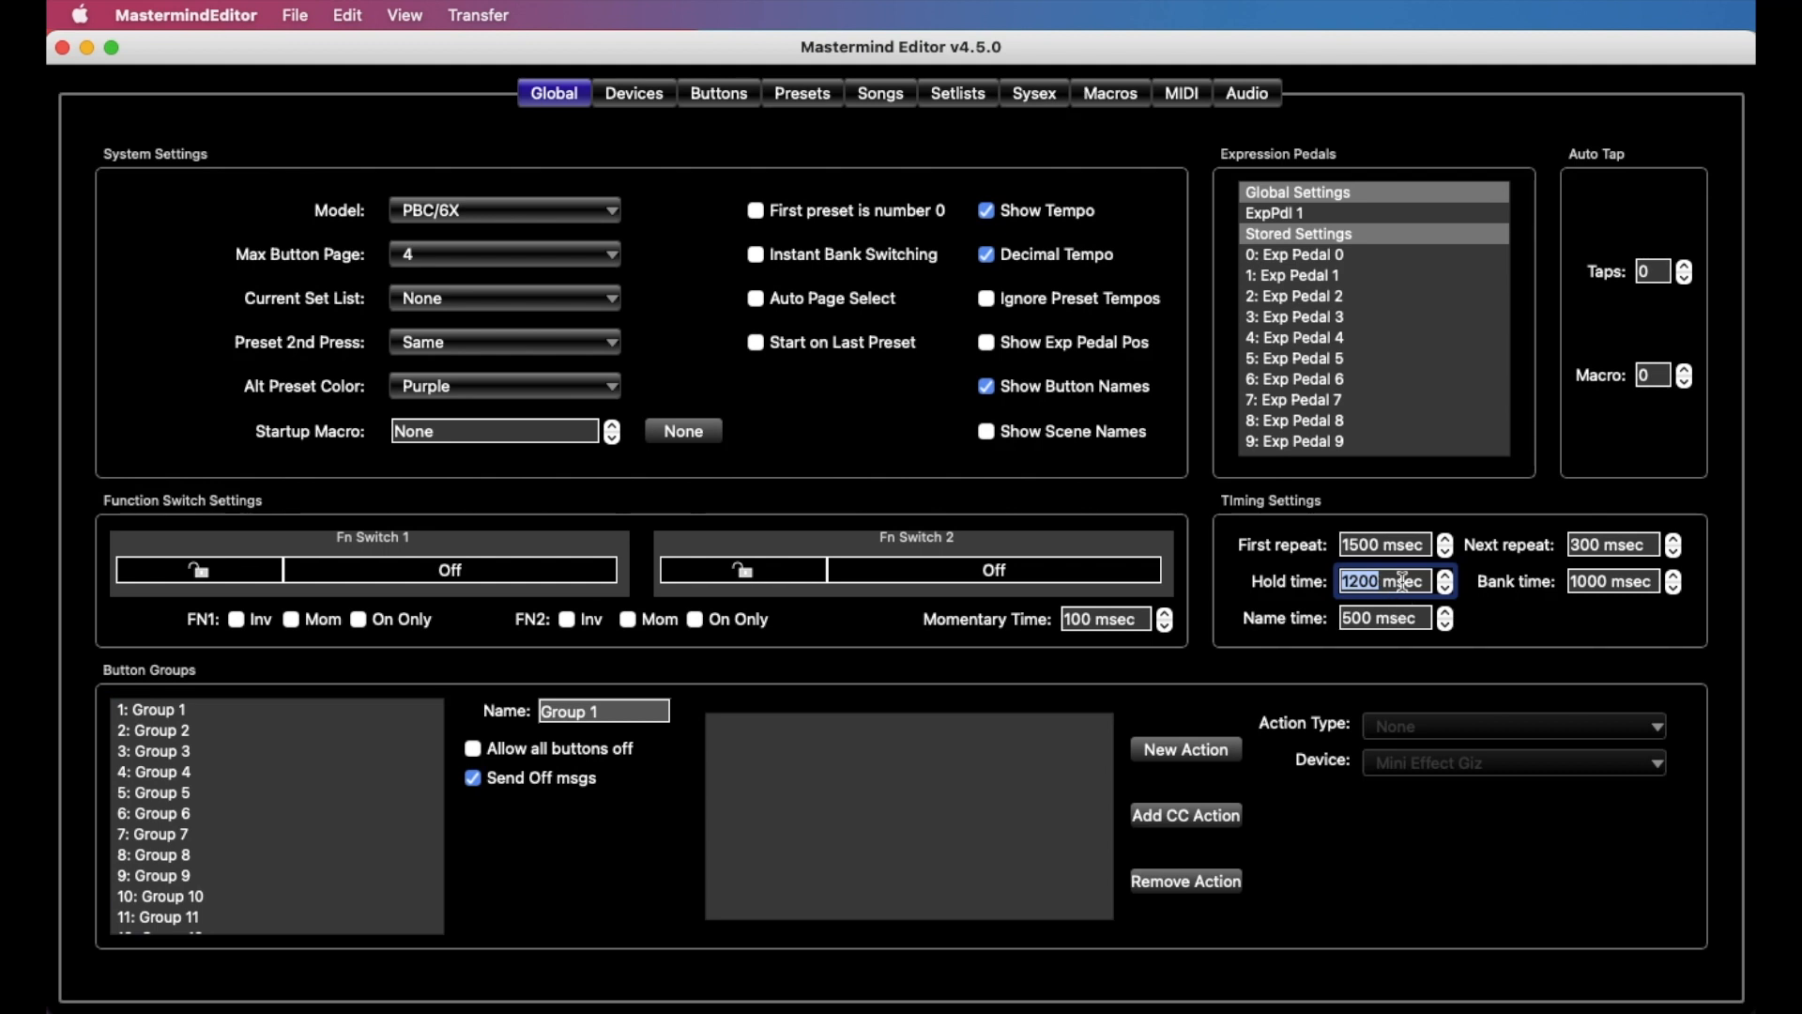